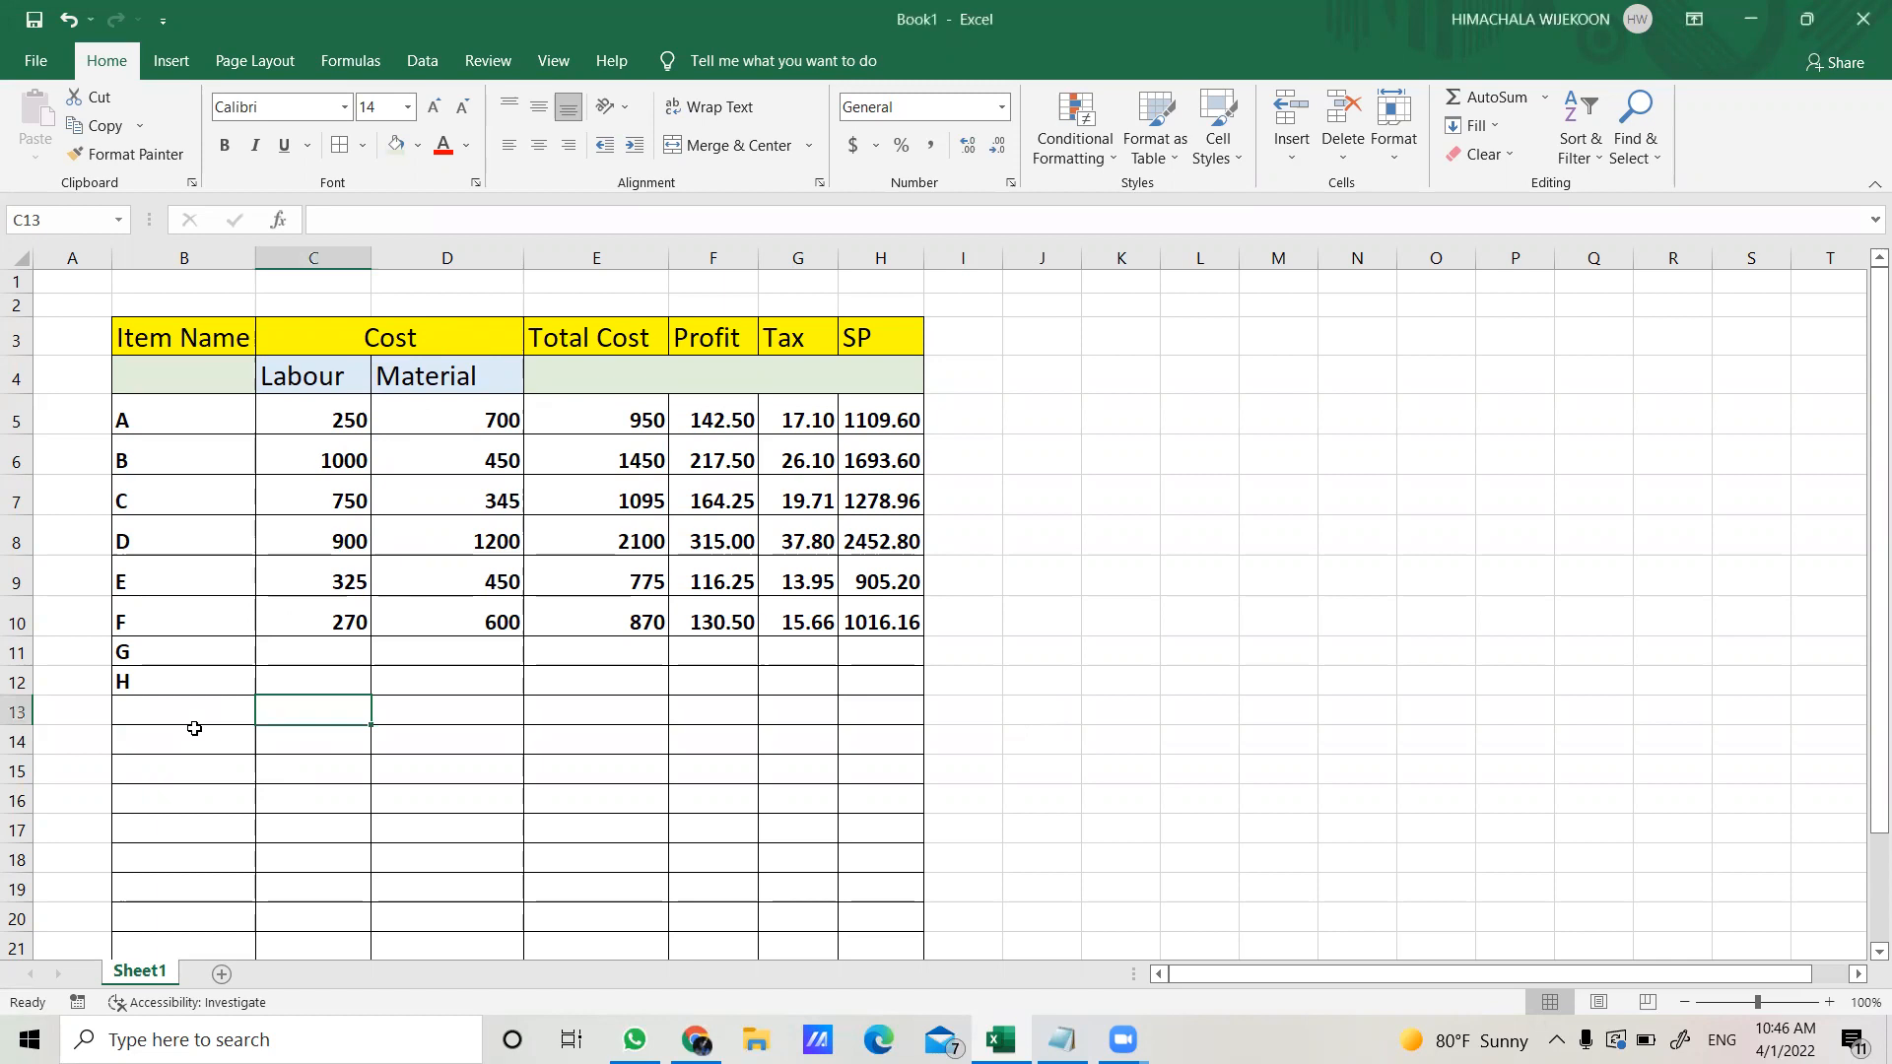
- Label cell B14 below the item list as "Sum"
left_click(190, 742)
type("S")
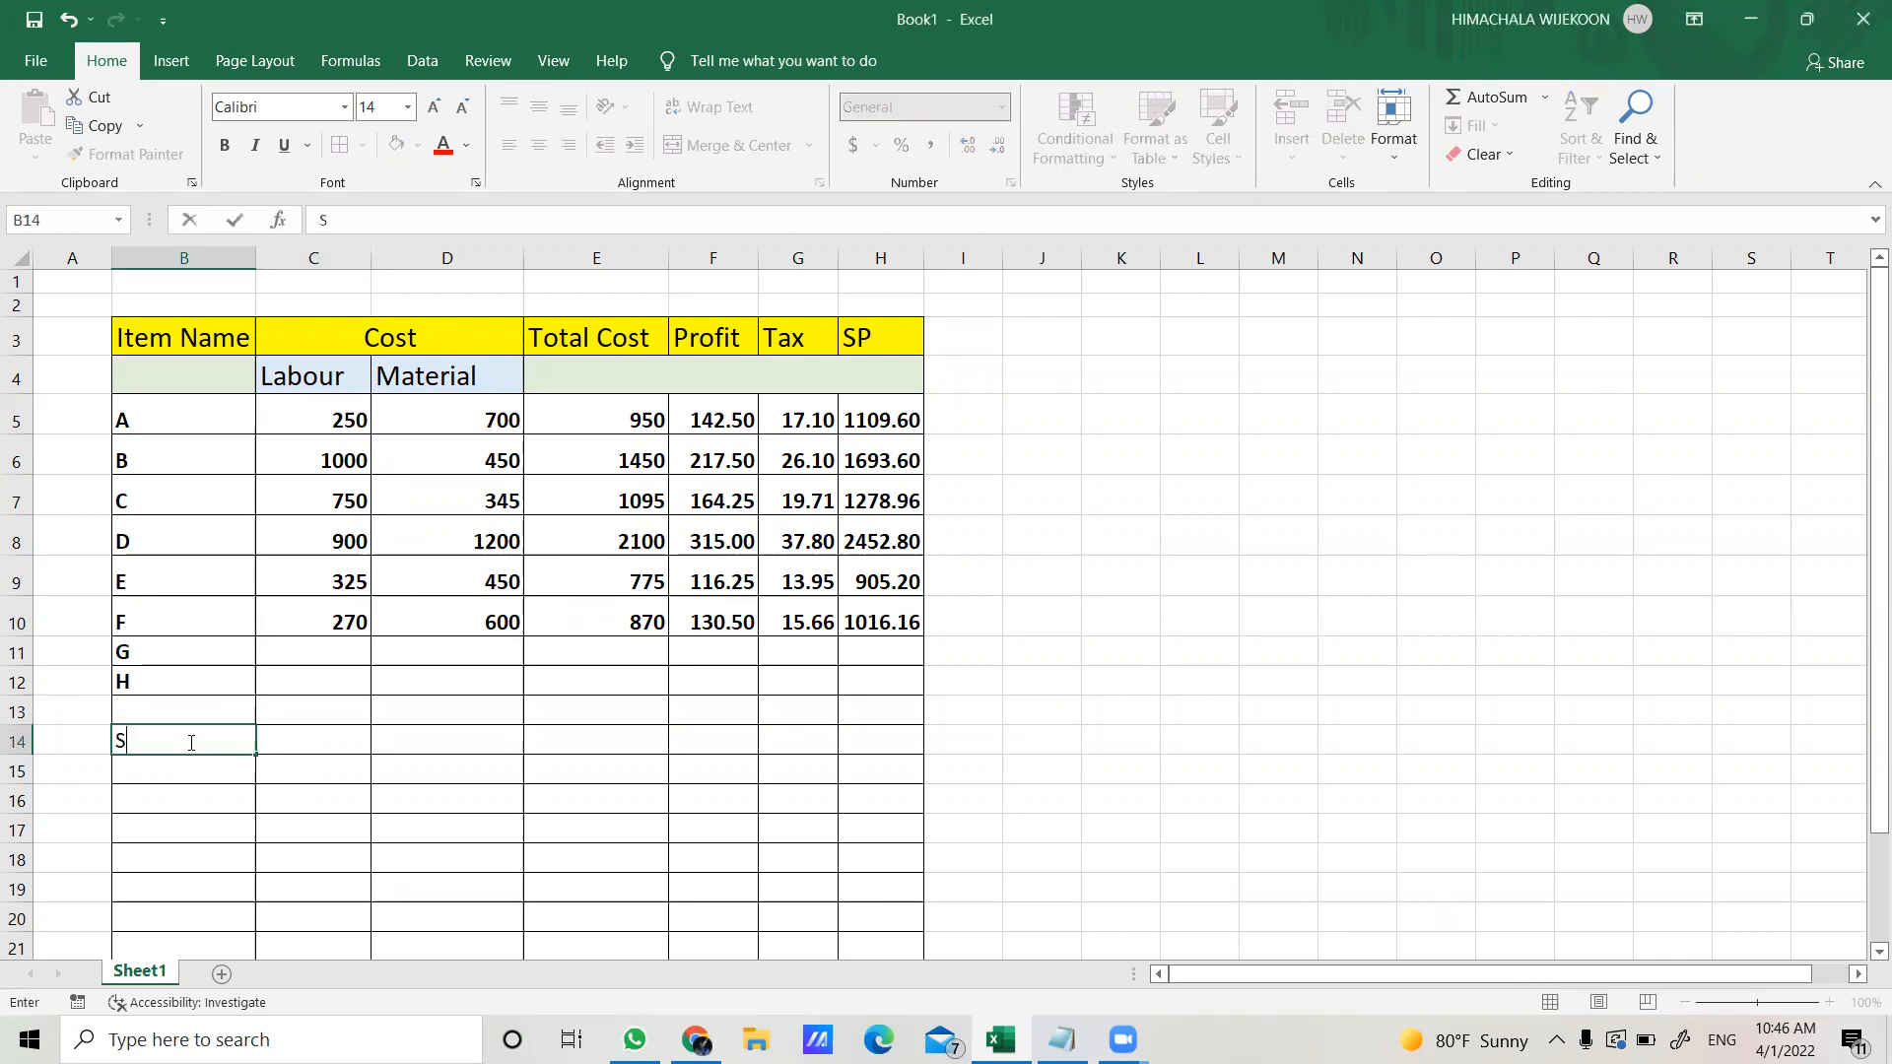
type("um")
- Total the Labour costs in C14 with the formula =SUM(C5:C10)
left_click(326, 740)
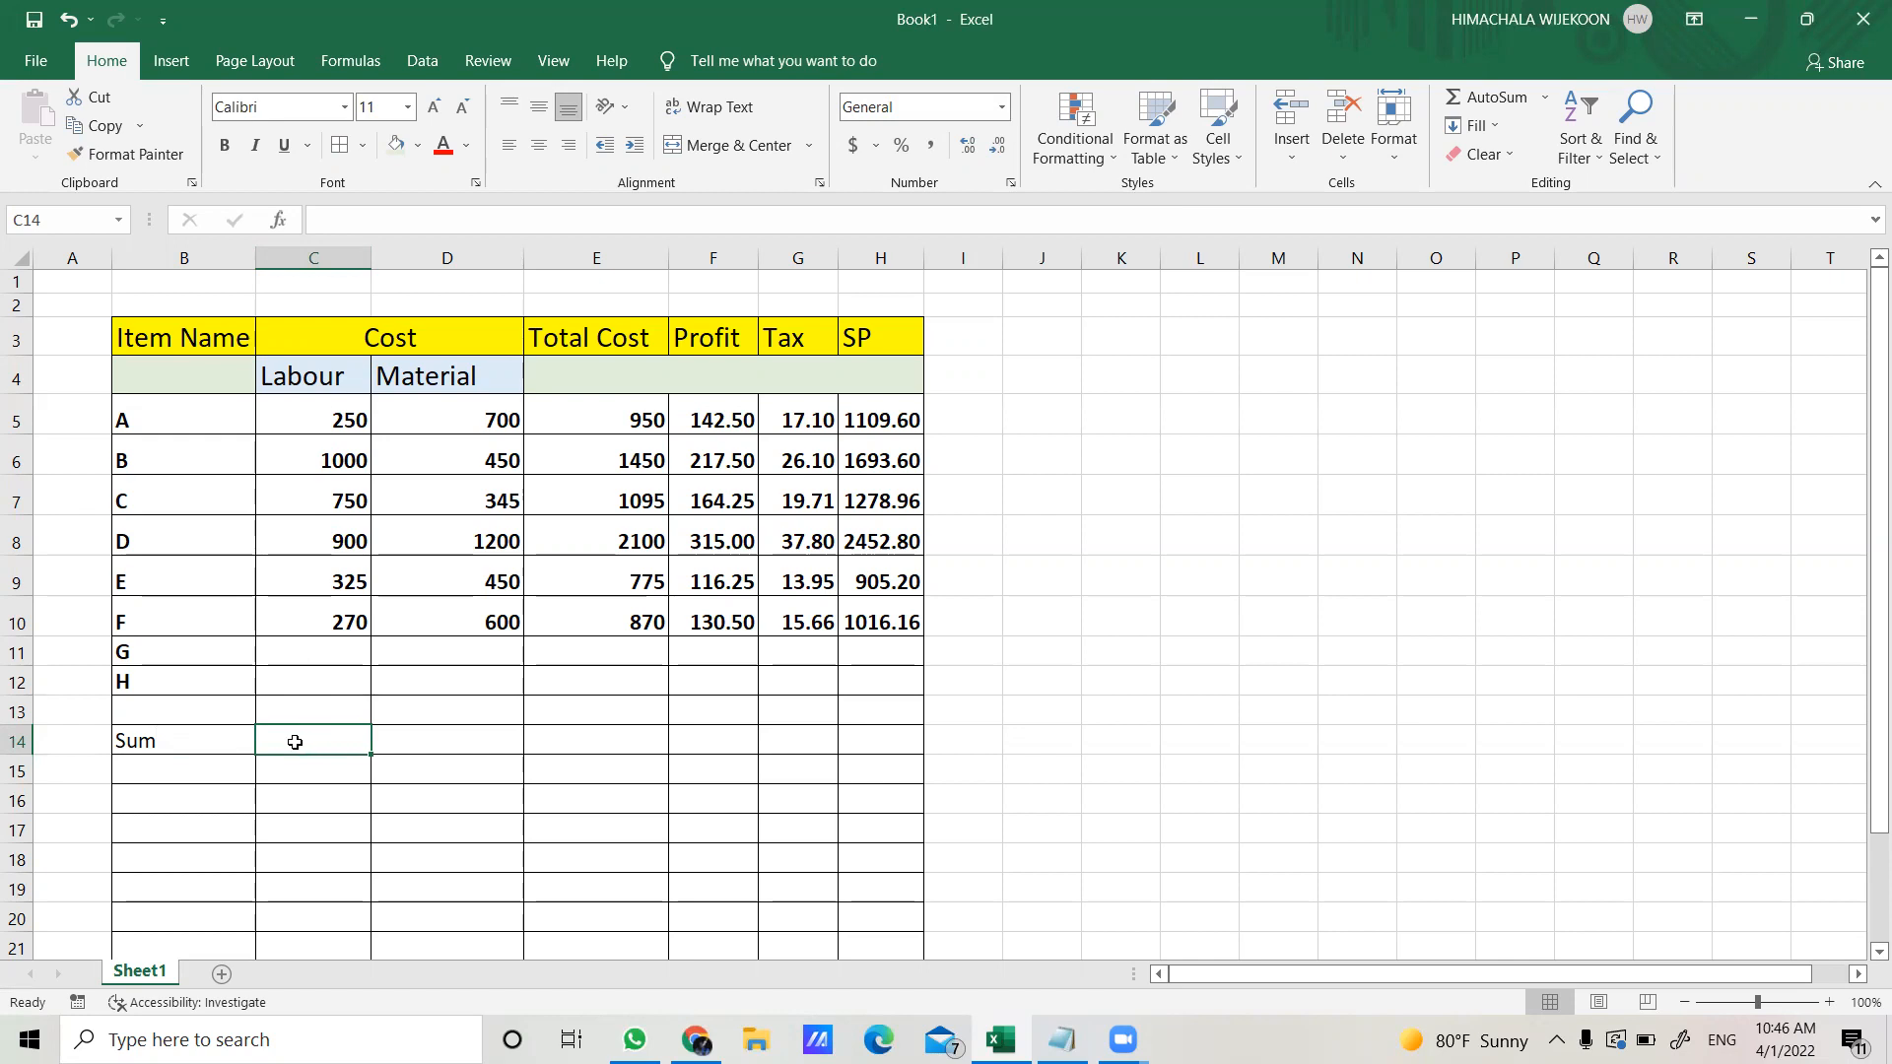
left_click(358, 217)
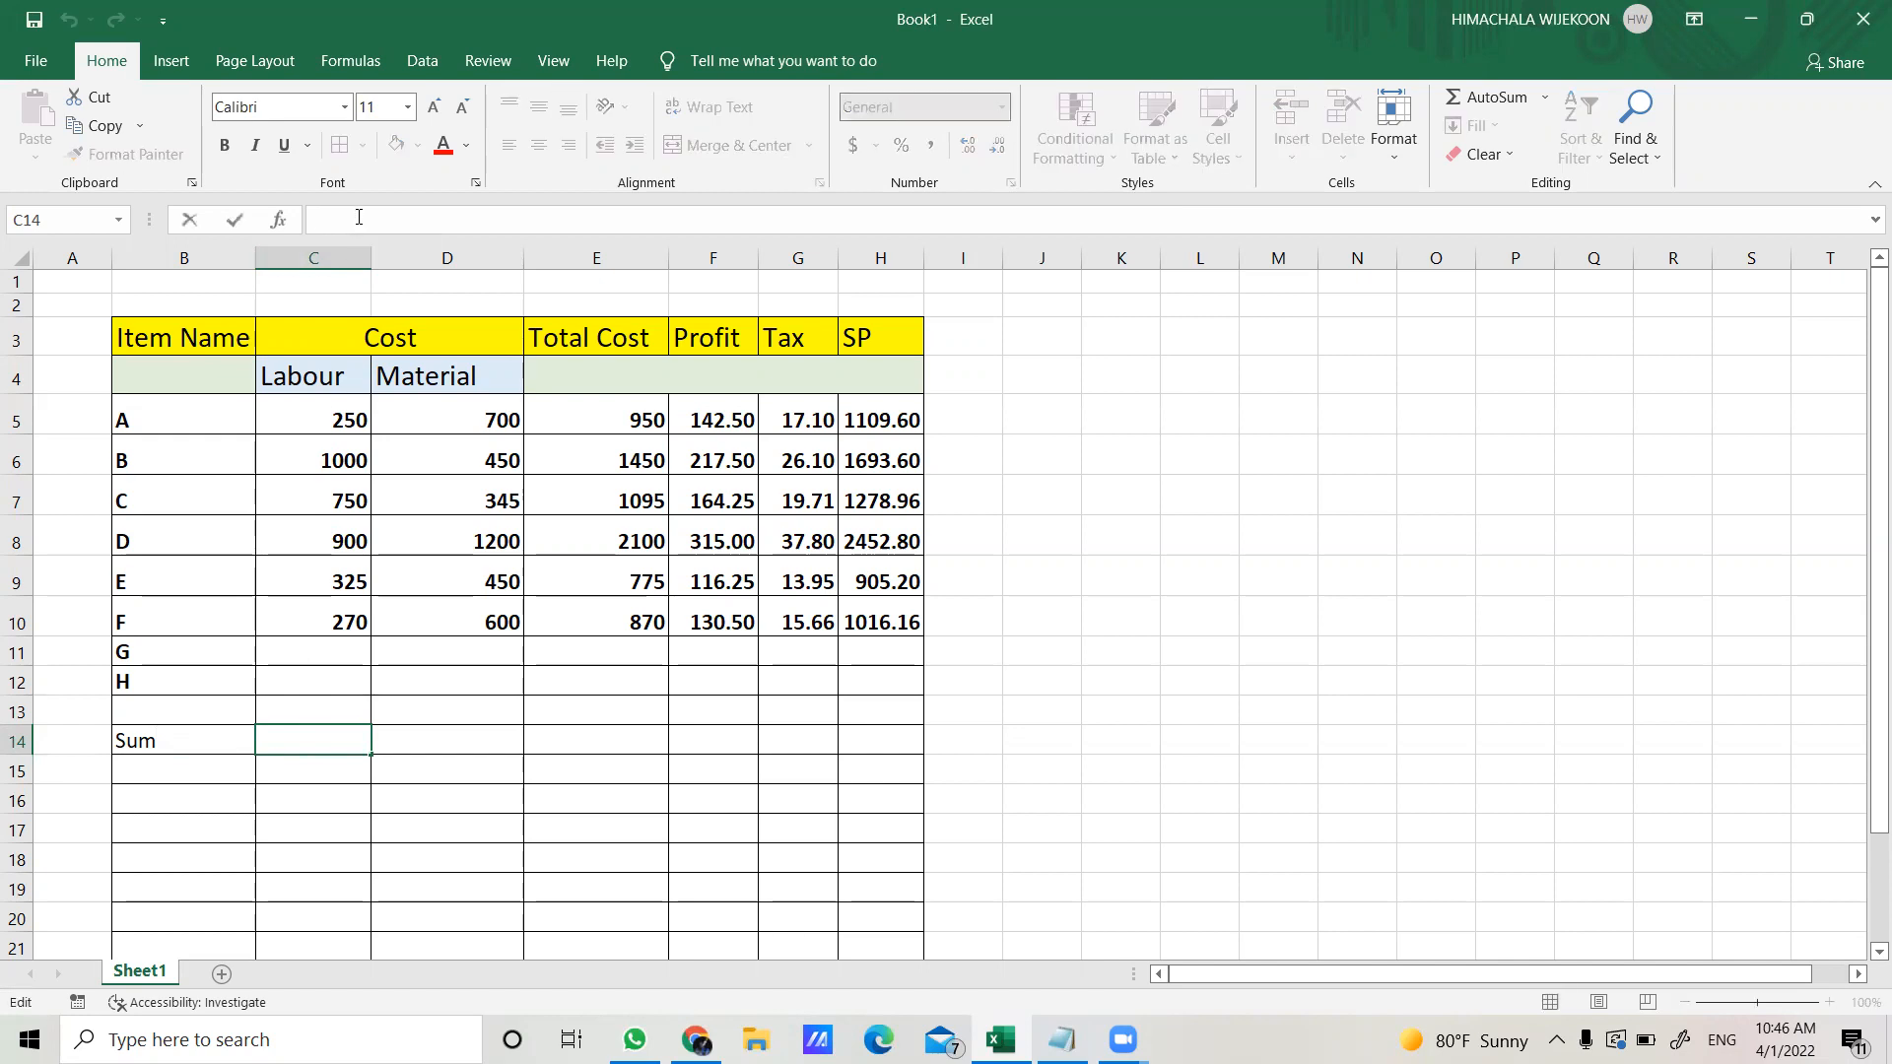
type("=")
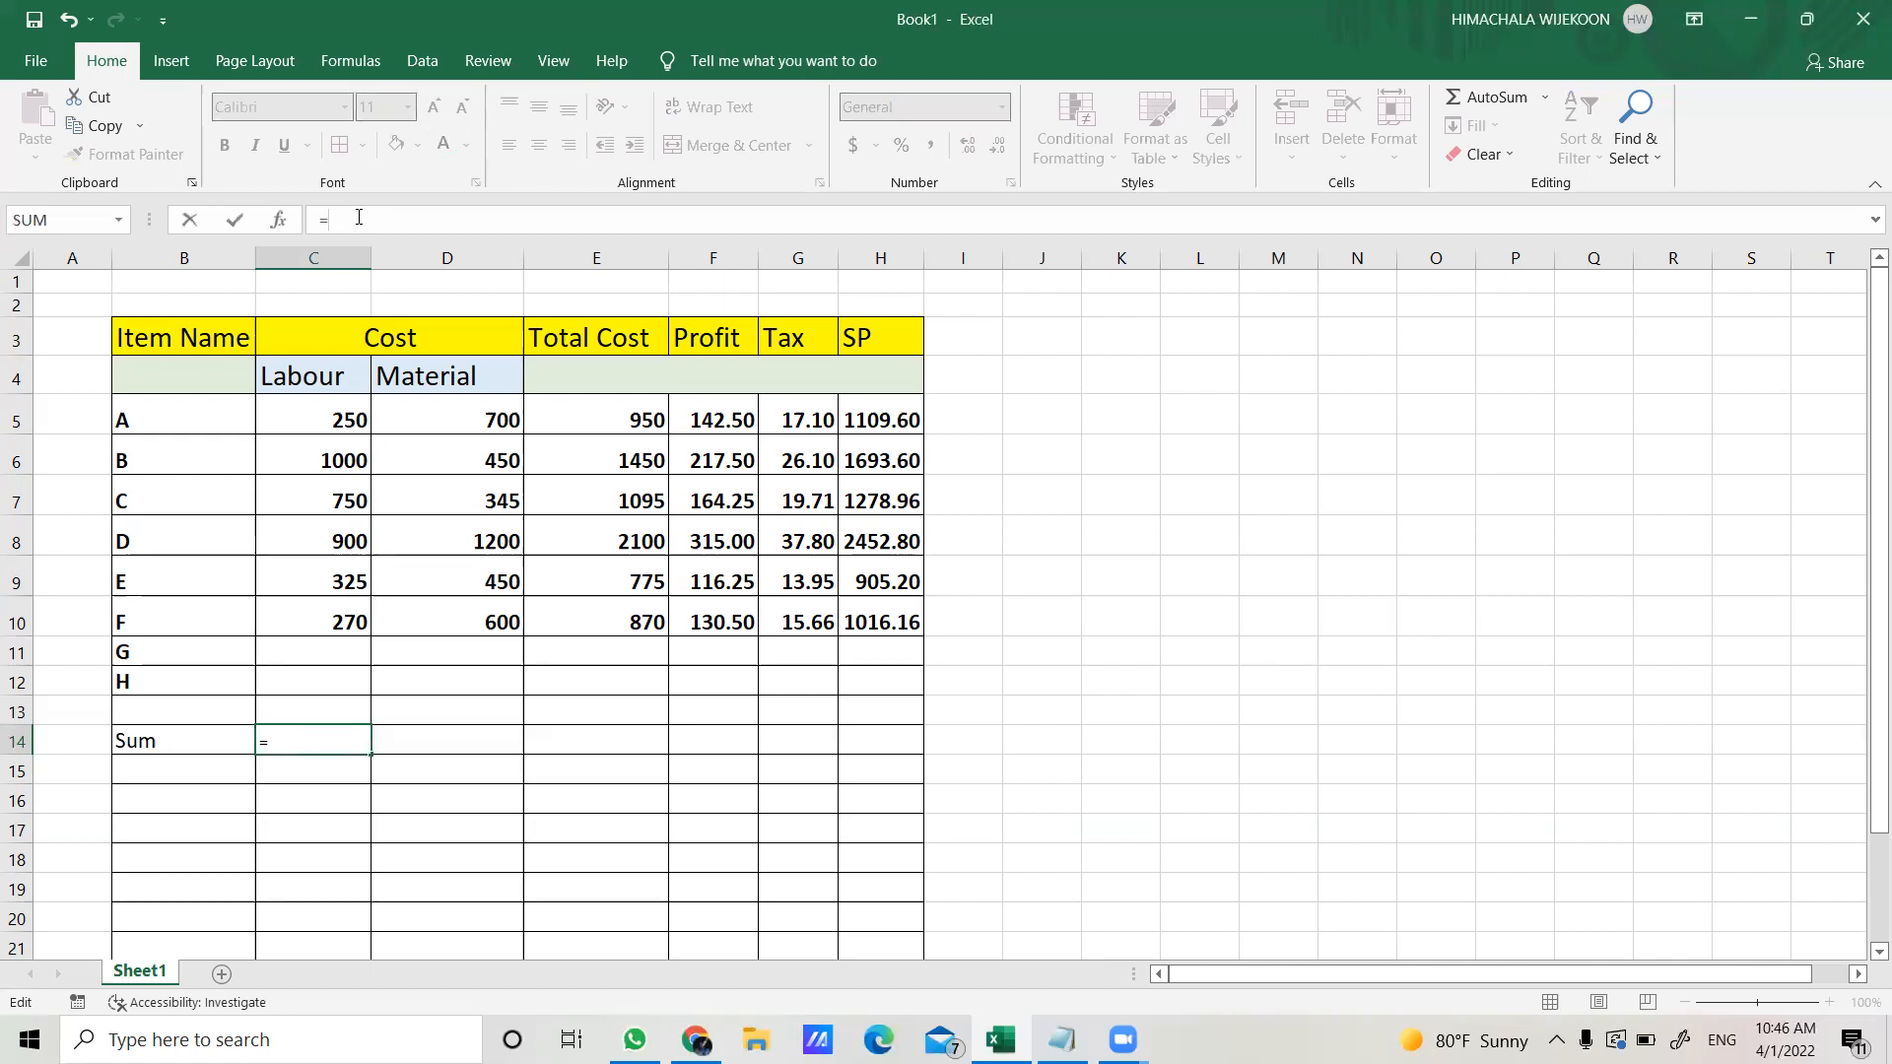
type("s")
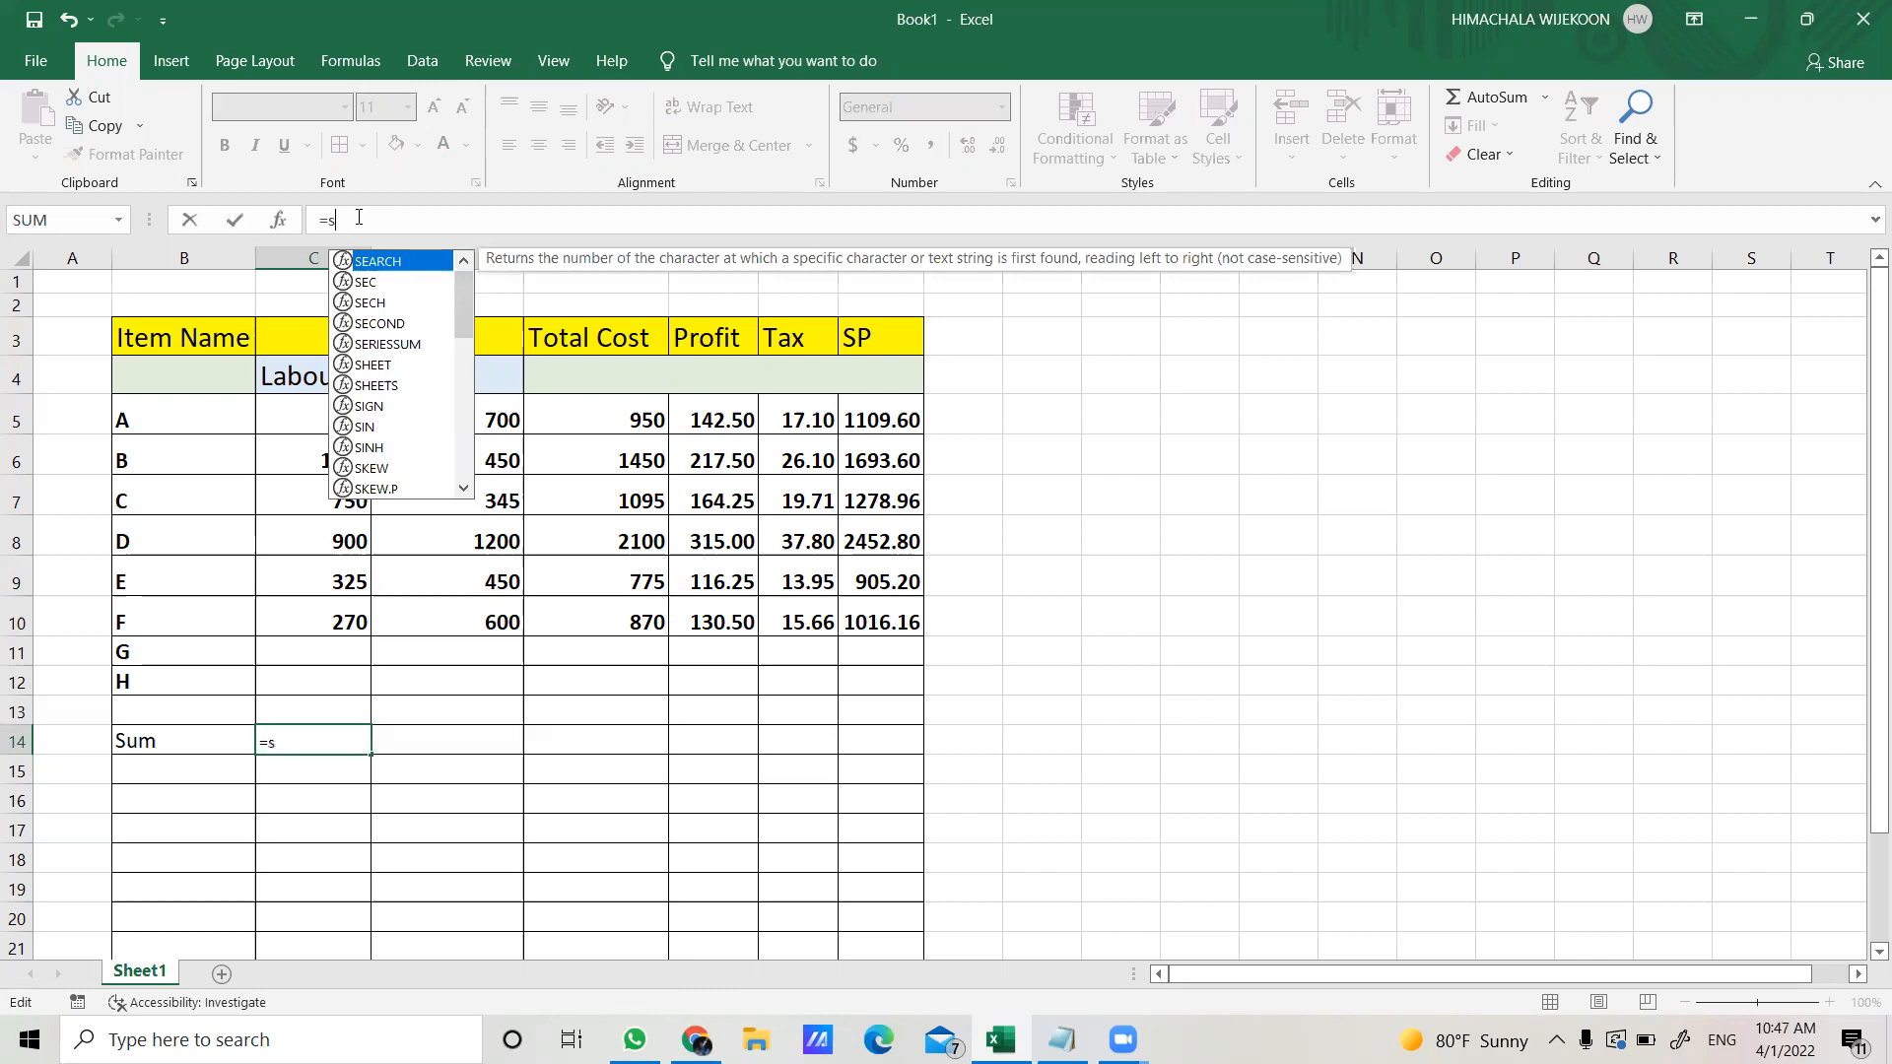
type("um")
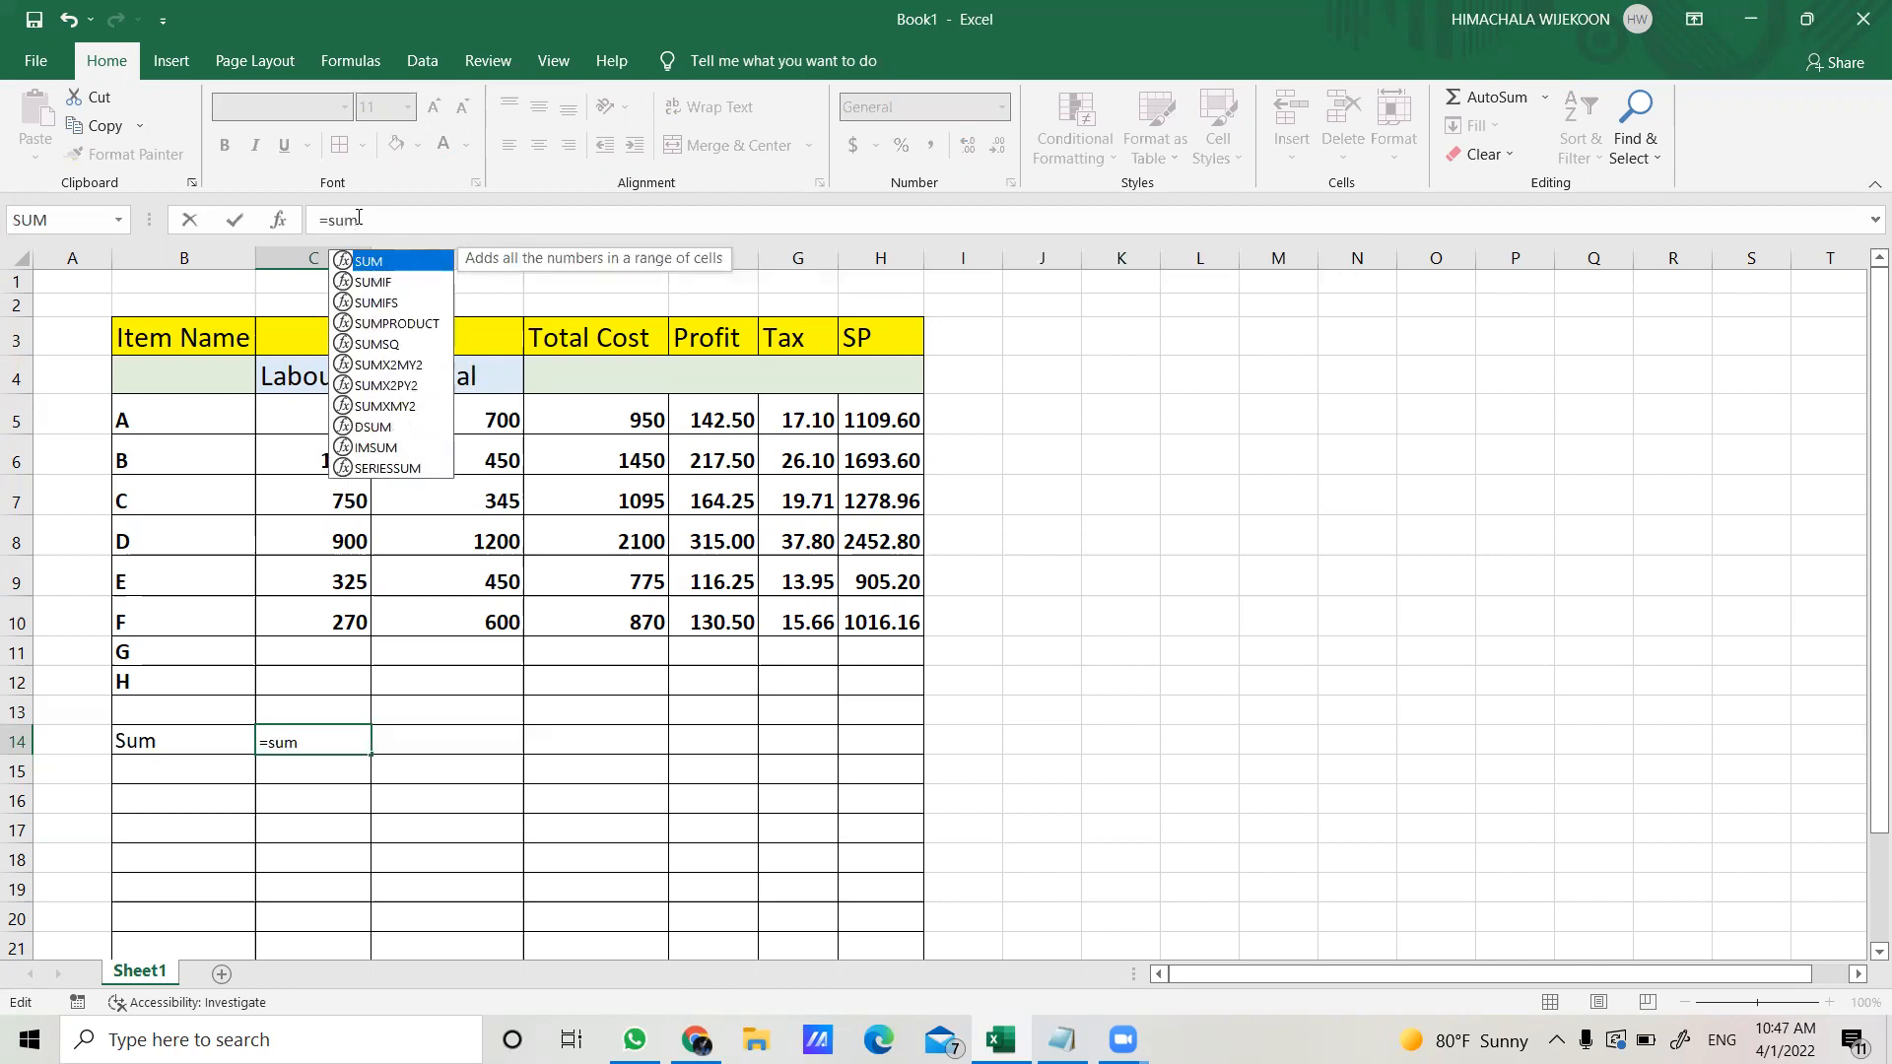
type("(")
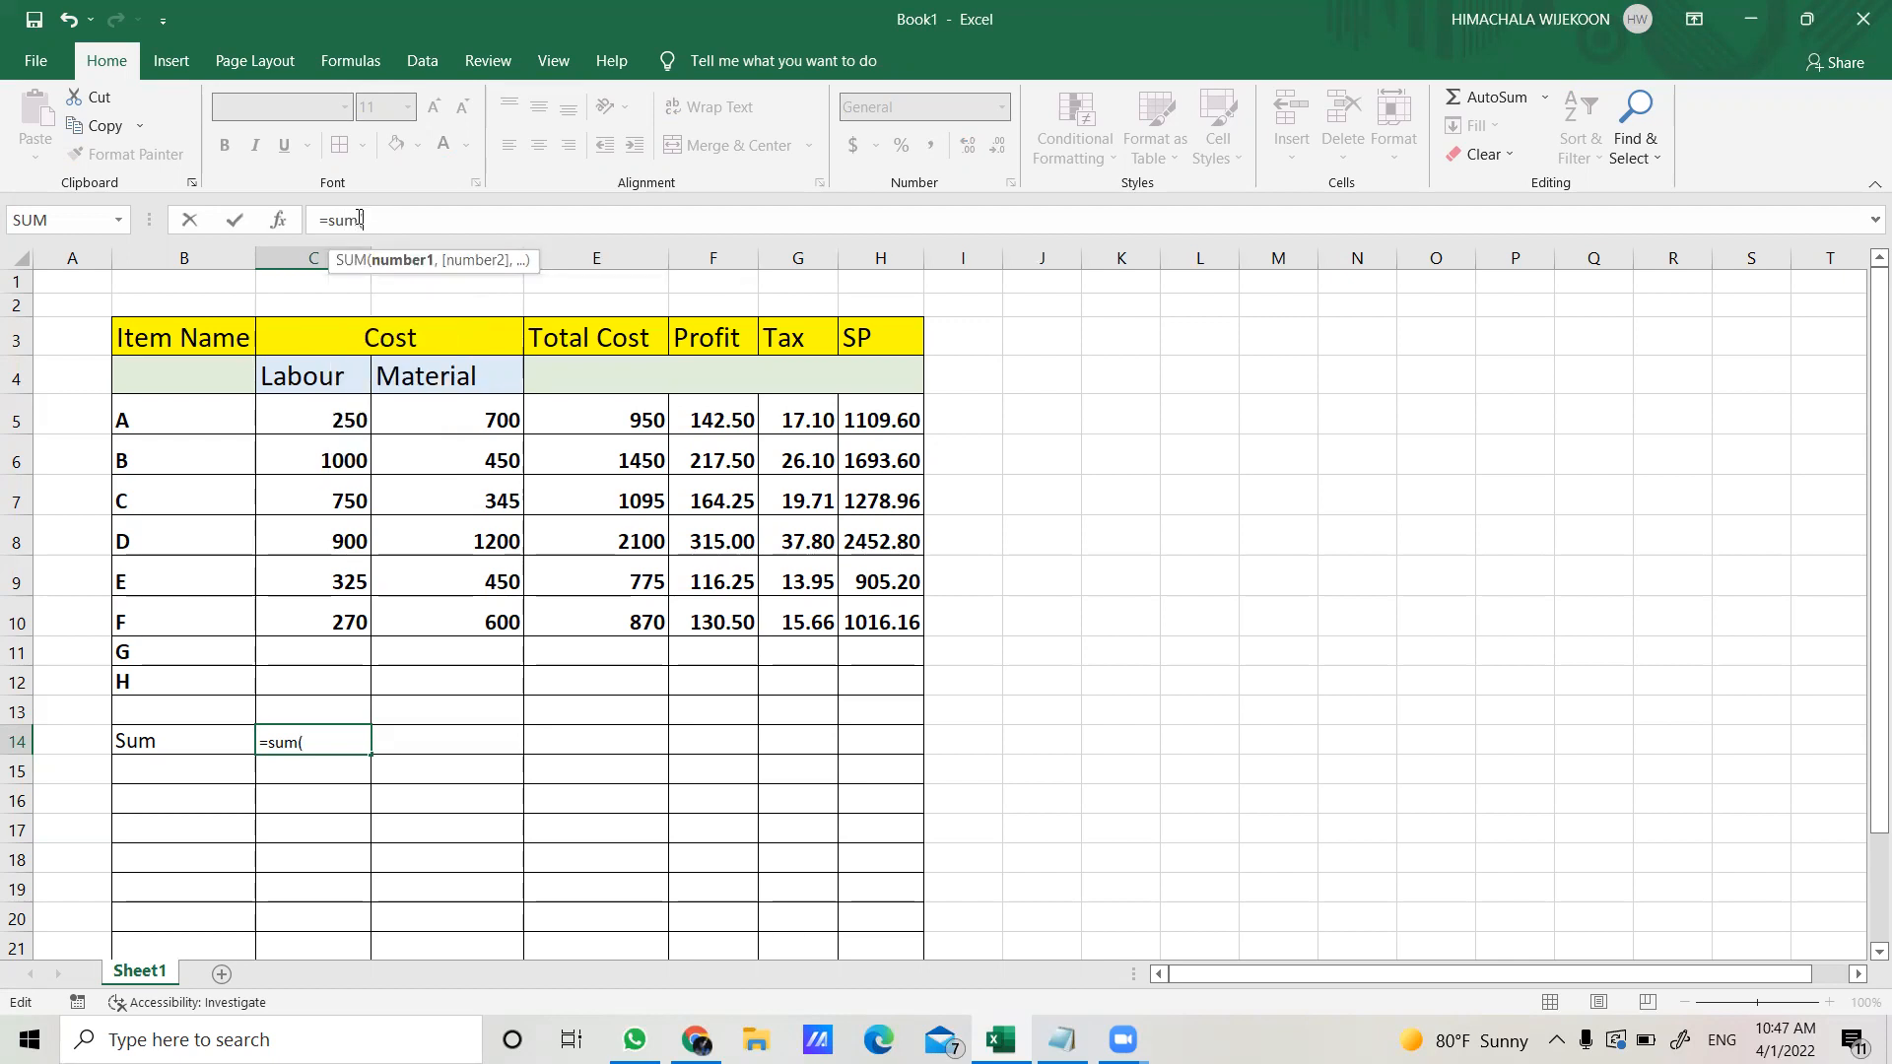
left_click(301, 415)
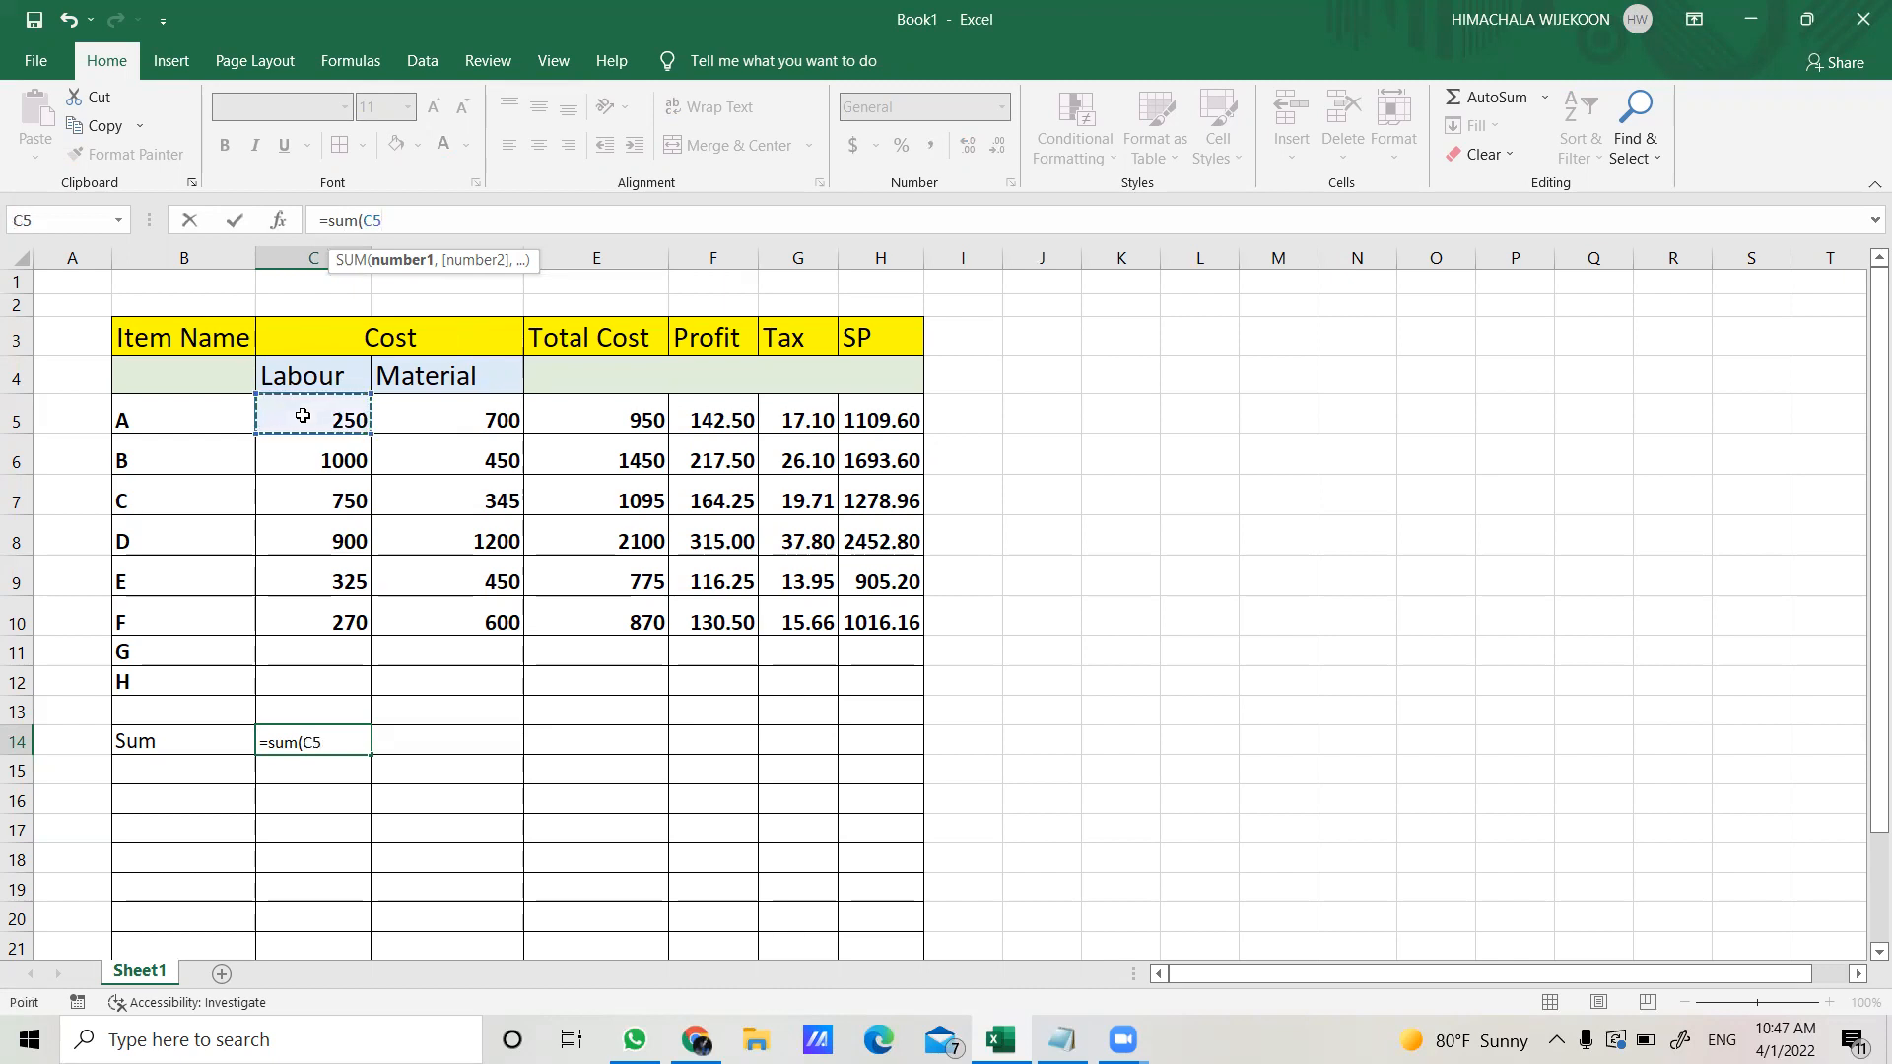
left_click_drag(298, 414, 321, 604)
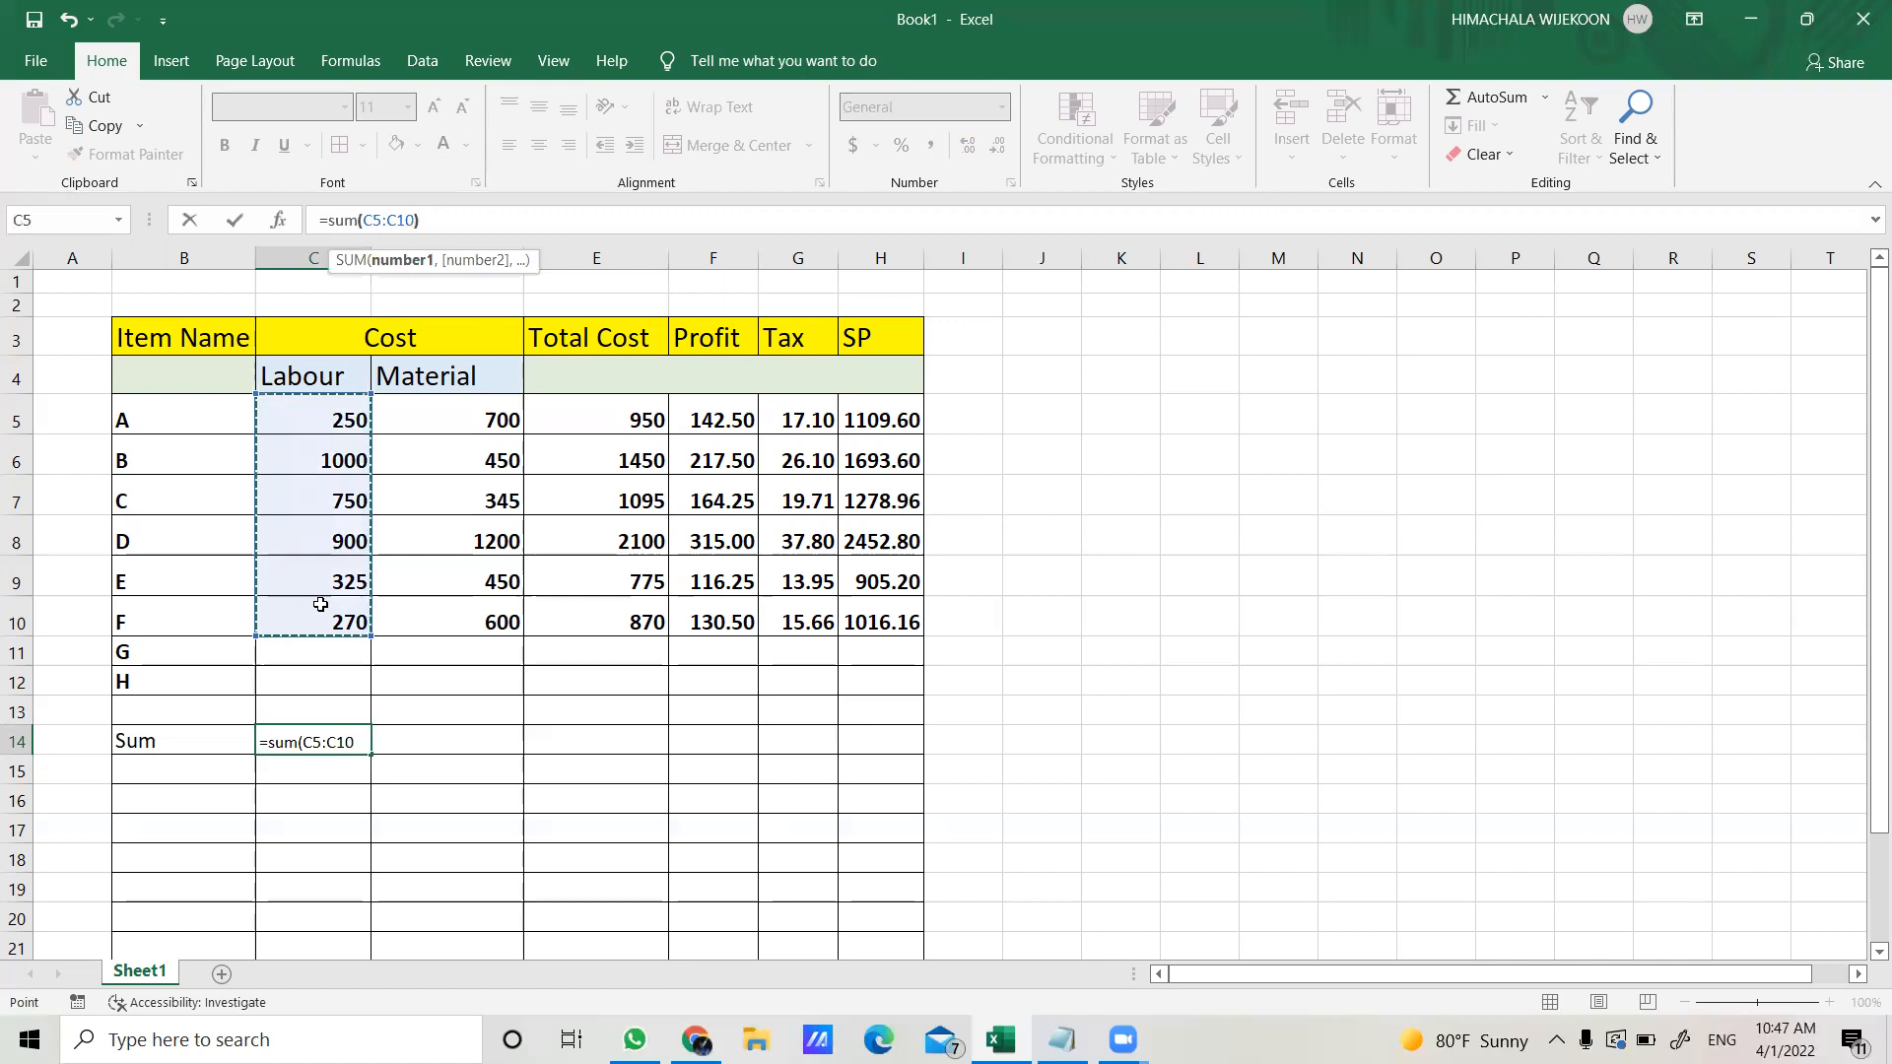
type(")")
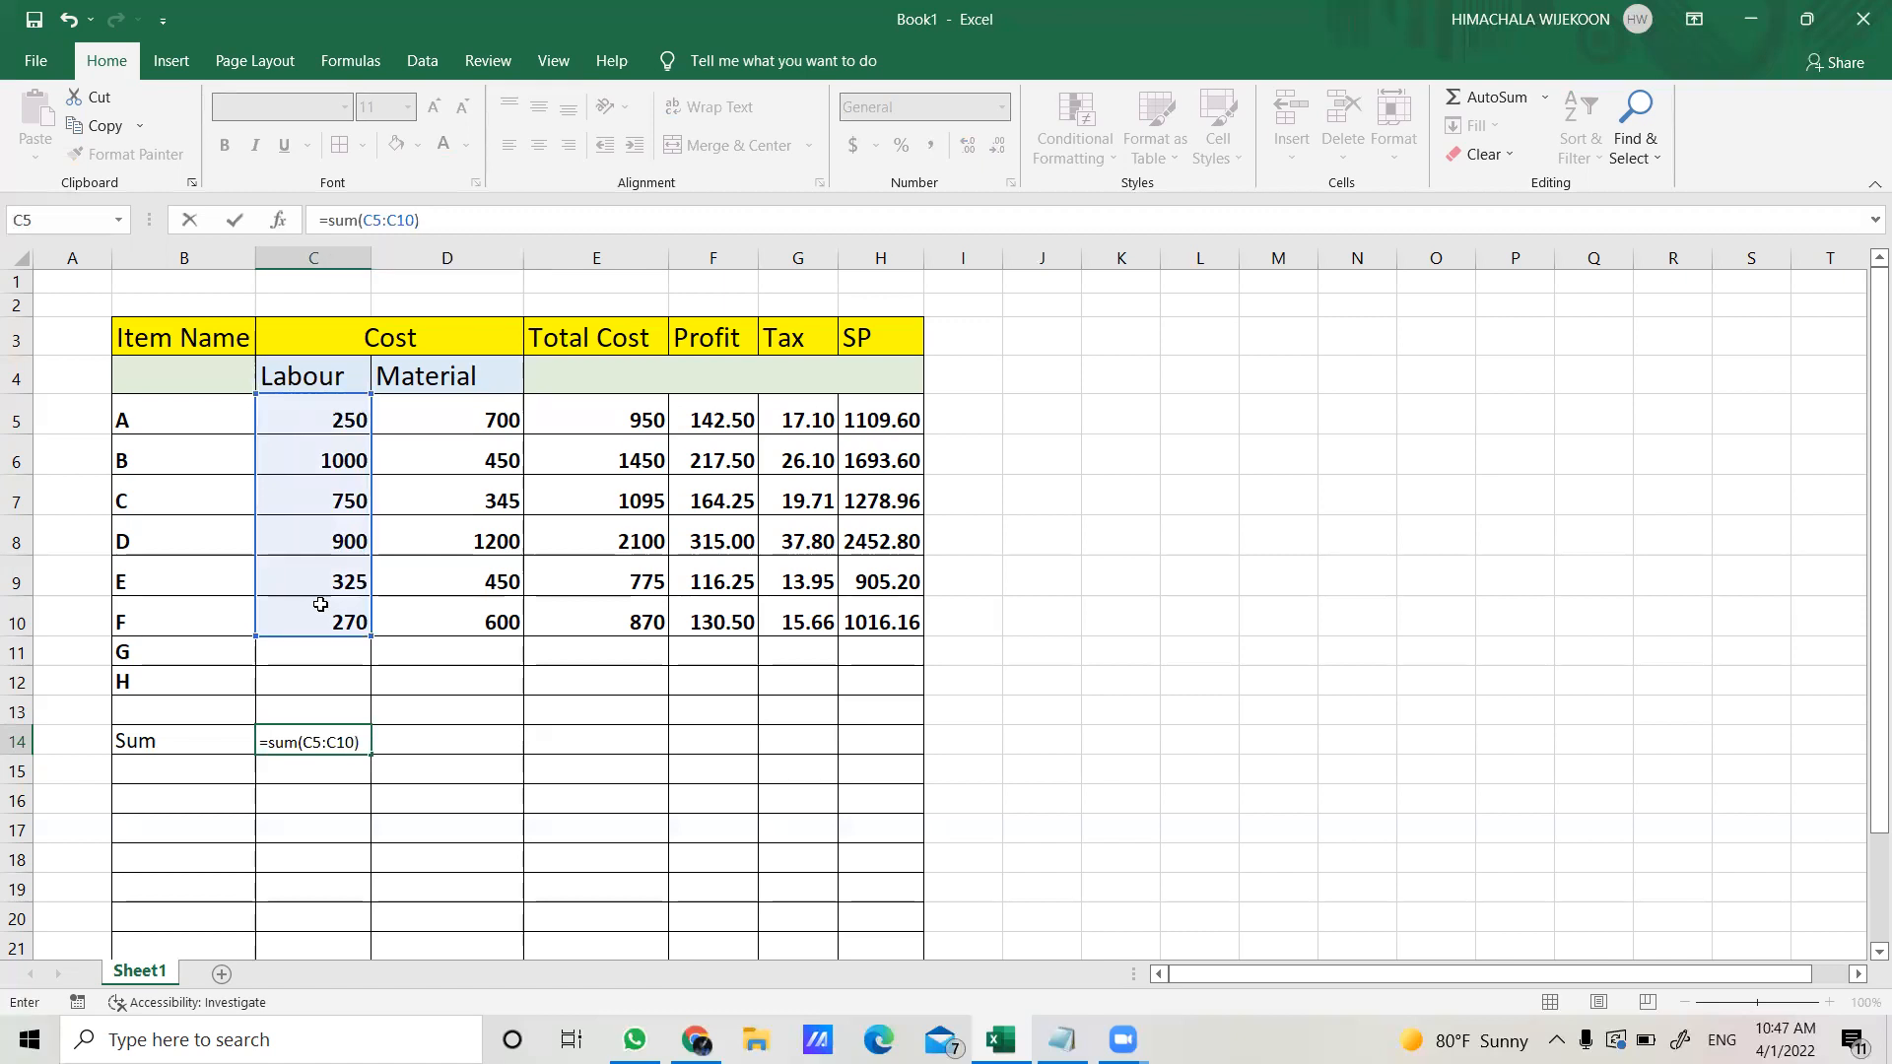
key("Return")
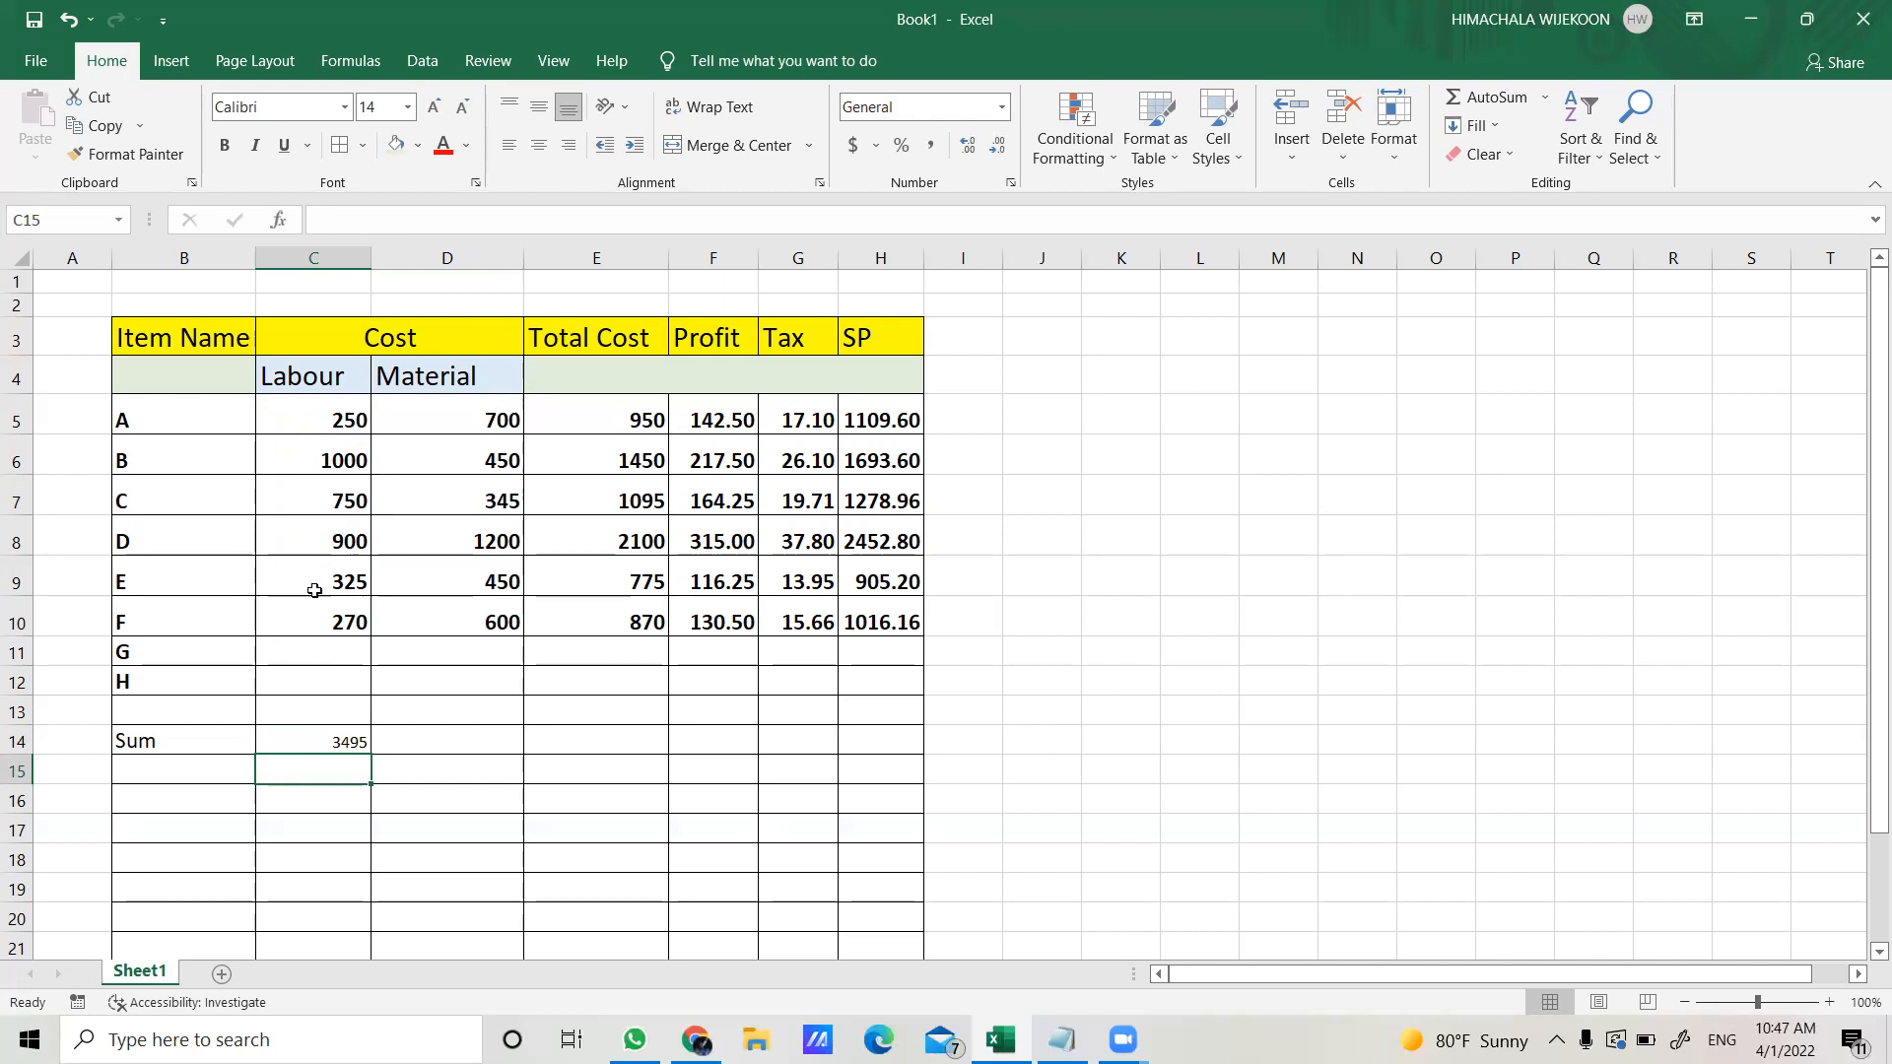
left_click(297, 737)
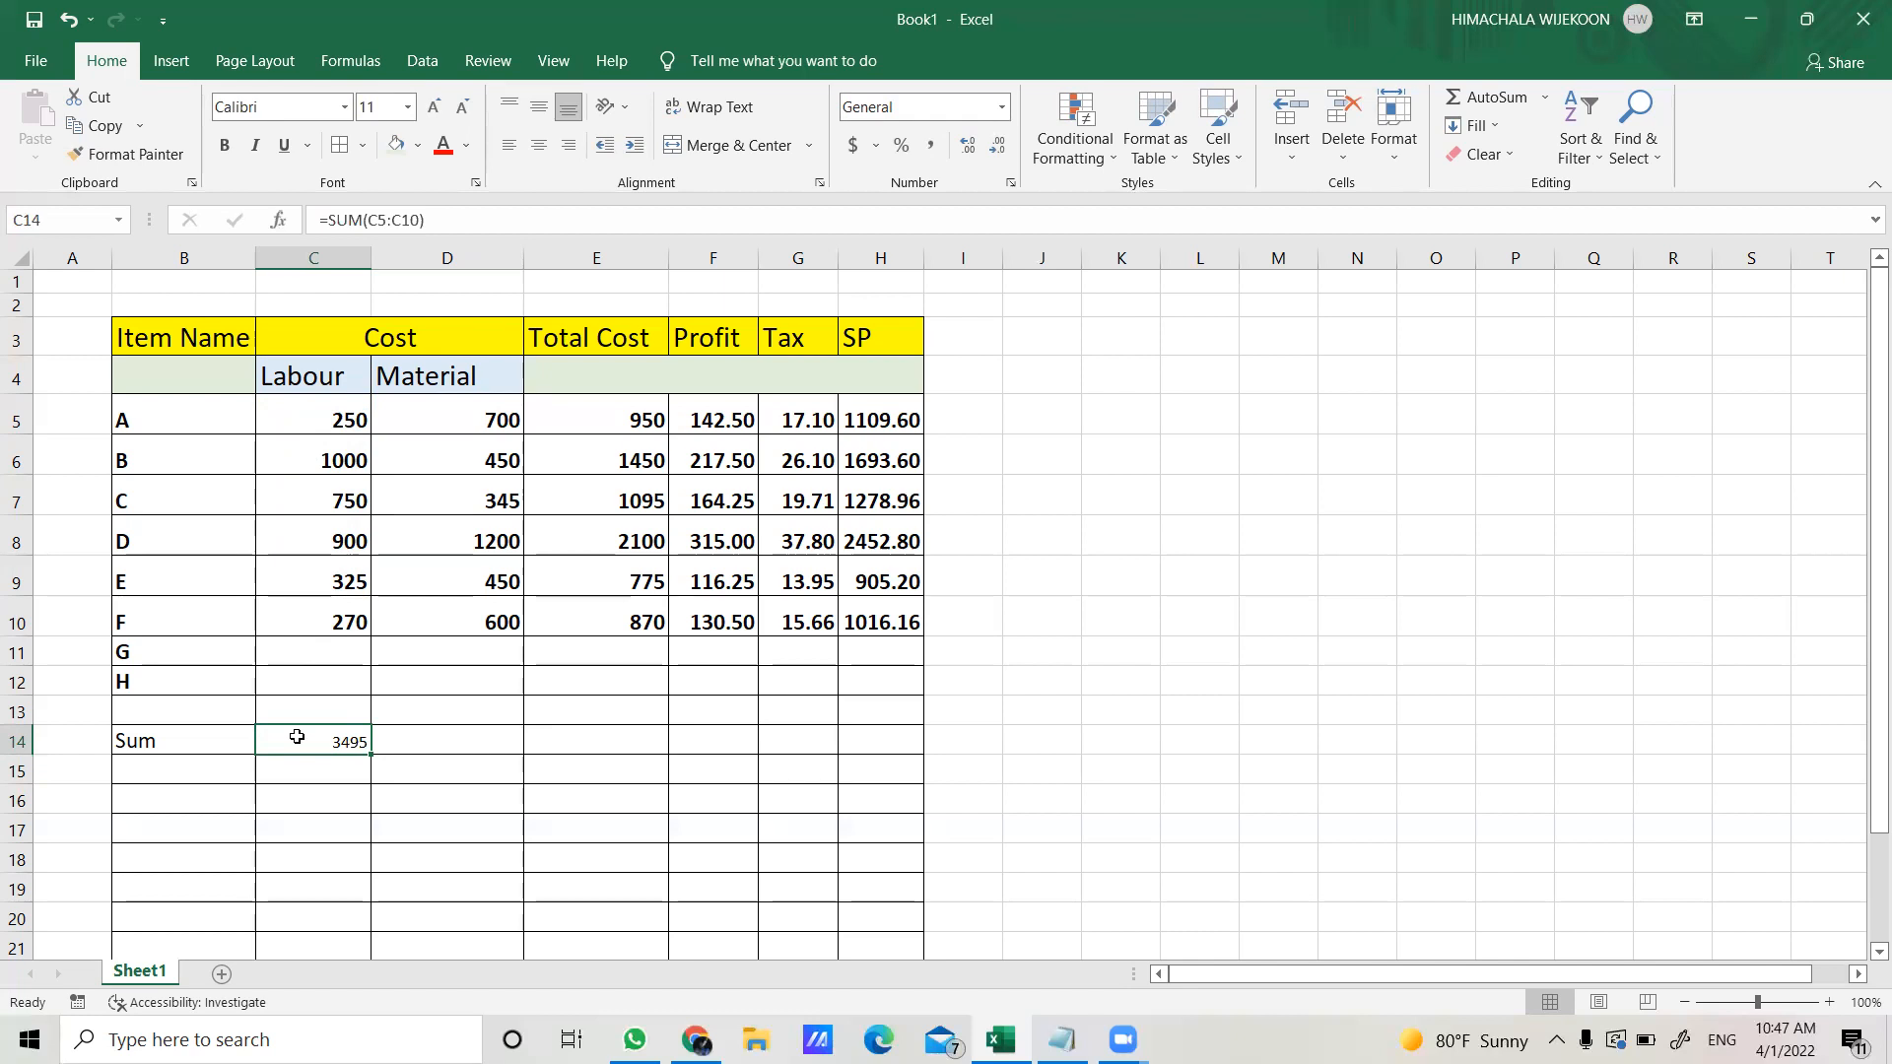
- Label cell B15, below the Sum label, as "Maximun"
left_click(208, 777)
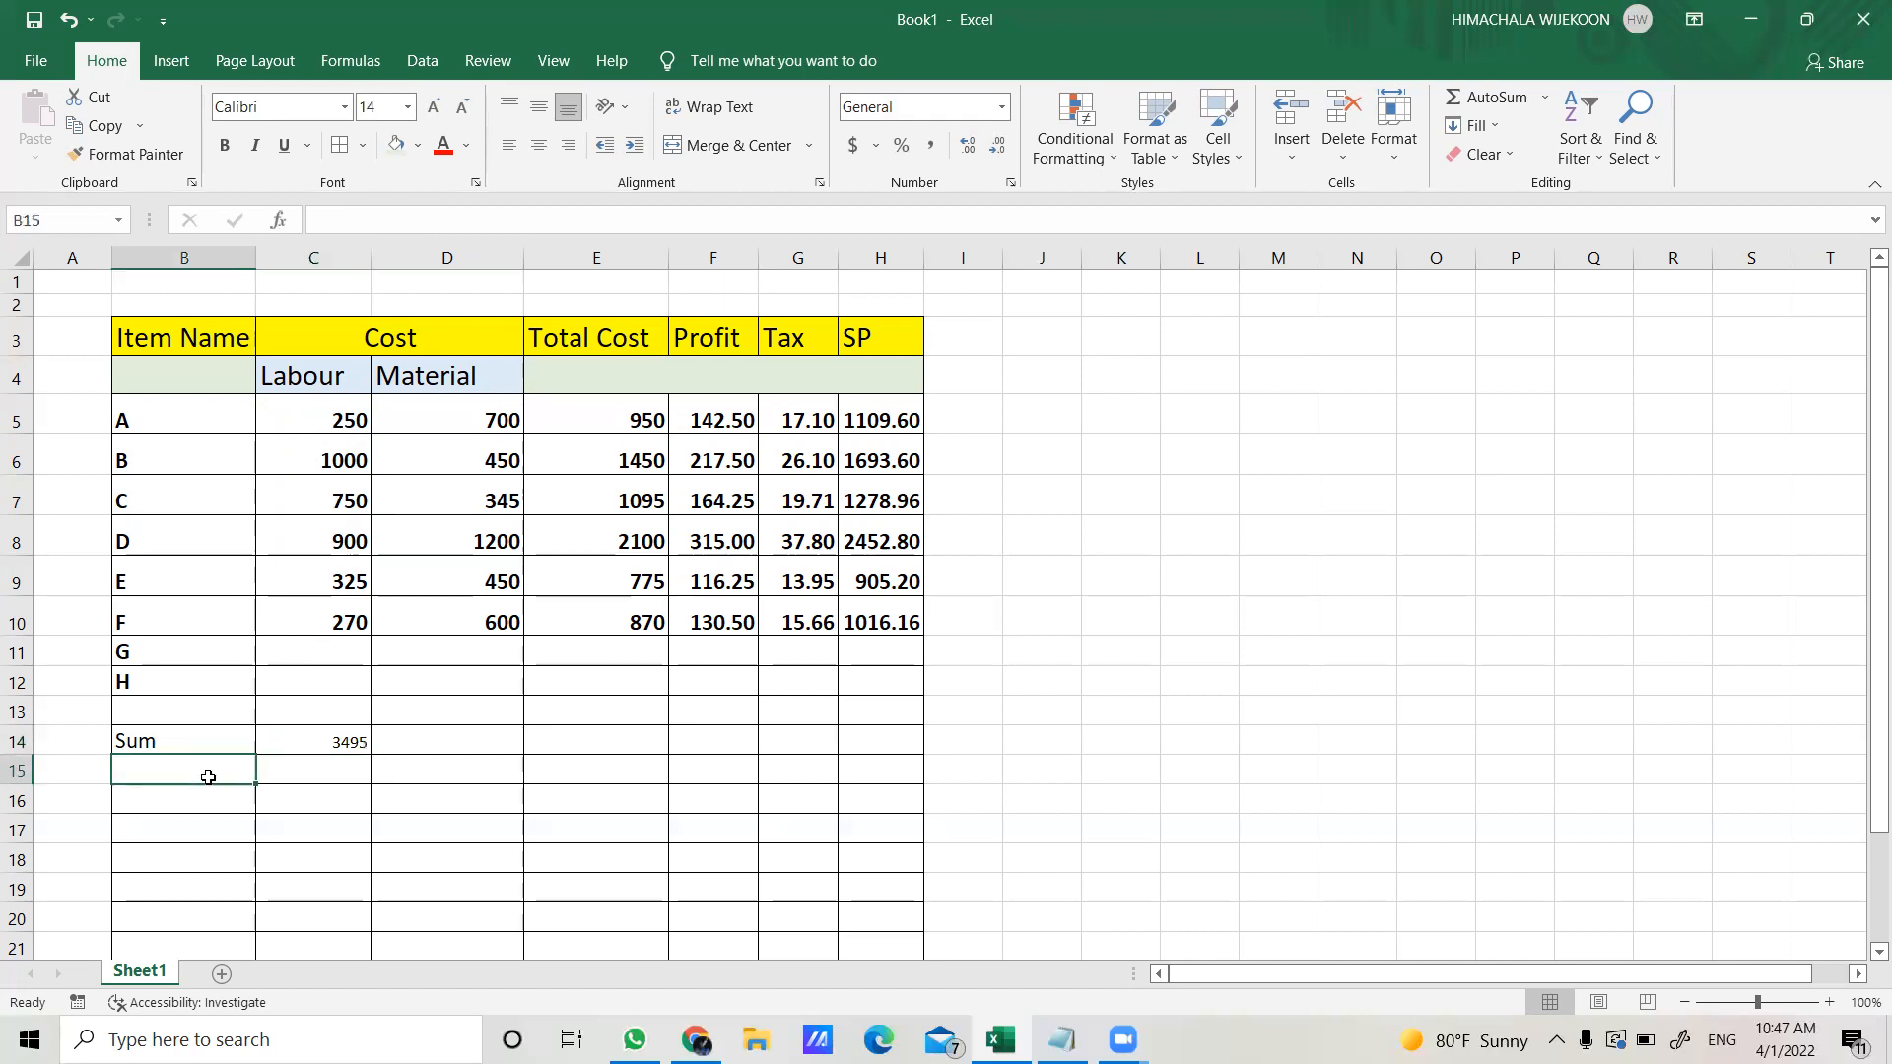
type("Ma")
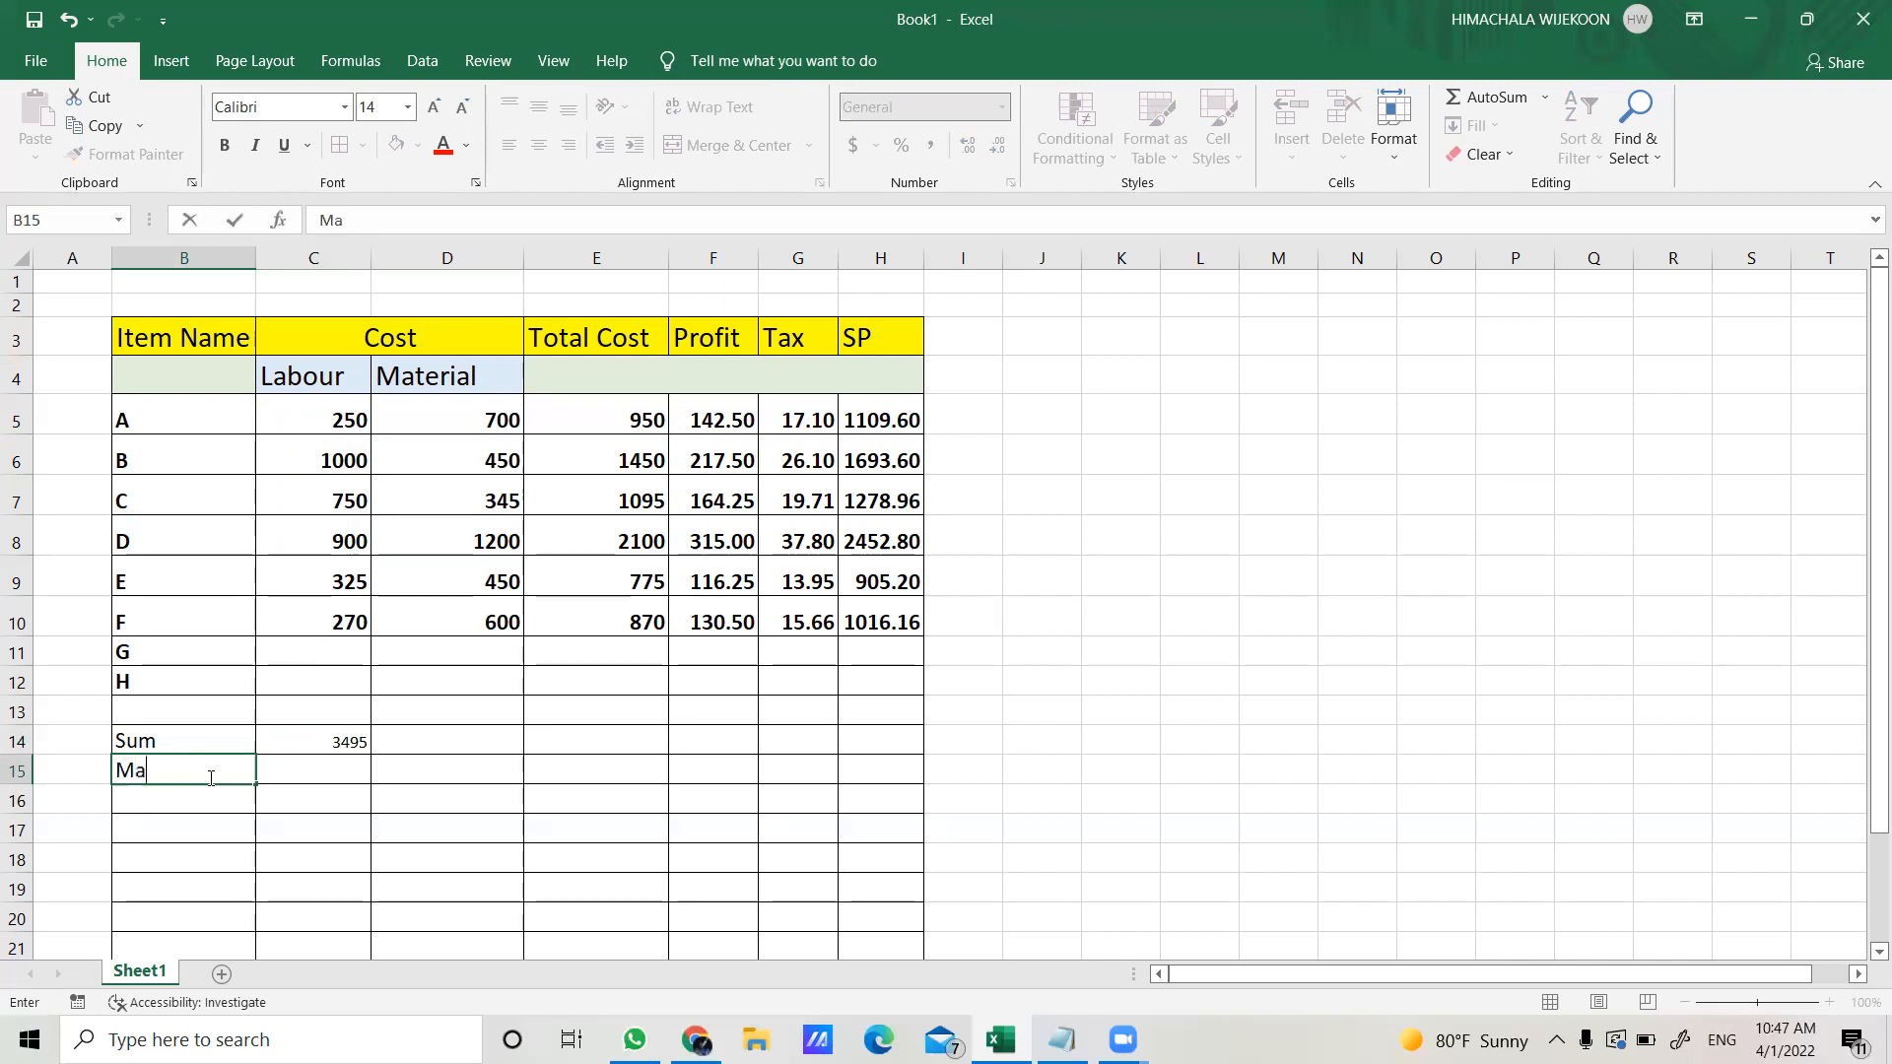
type("ximun")
- Find the highest Labour cost in C15 with the formula =MAX(C5:C10)
left_click(300, 771)
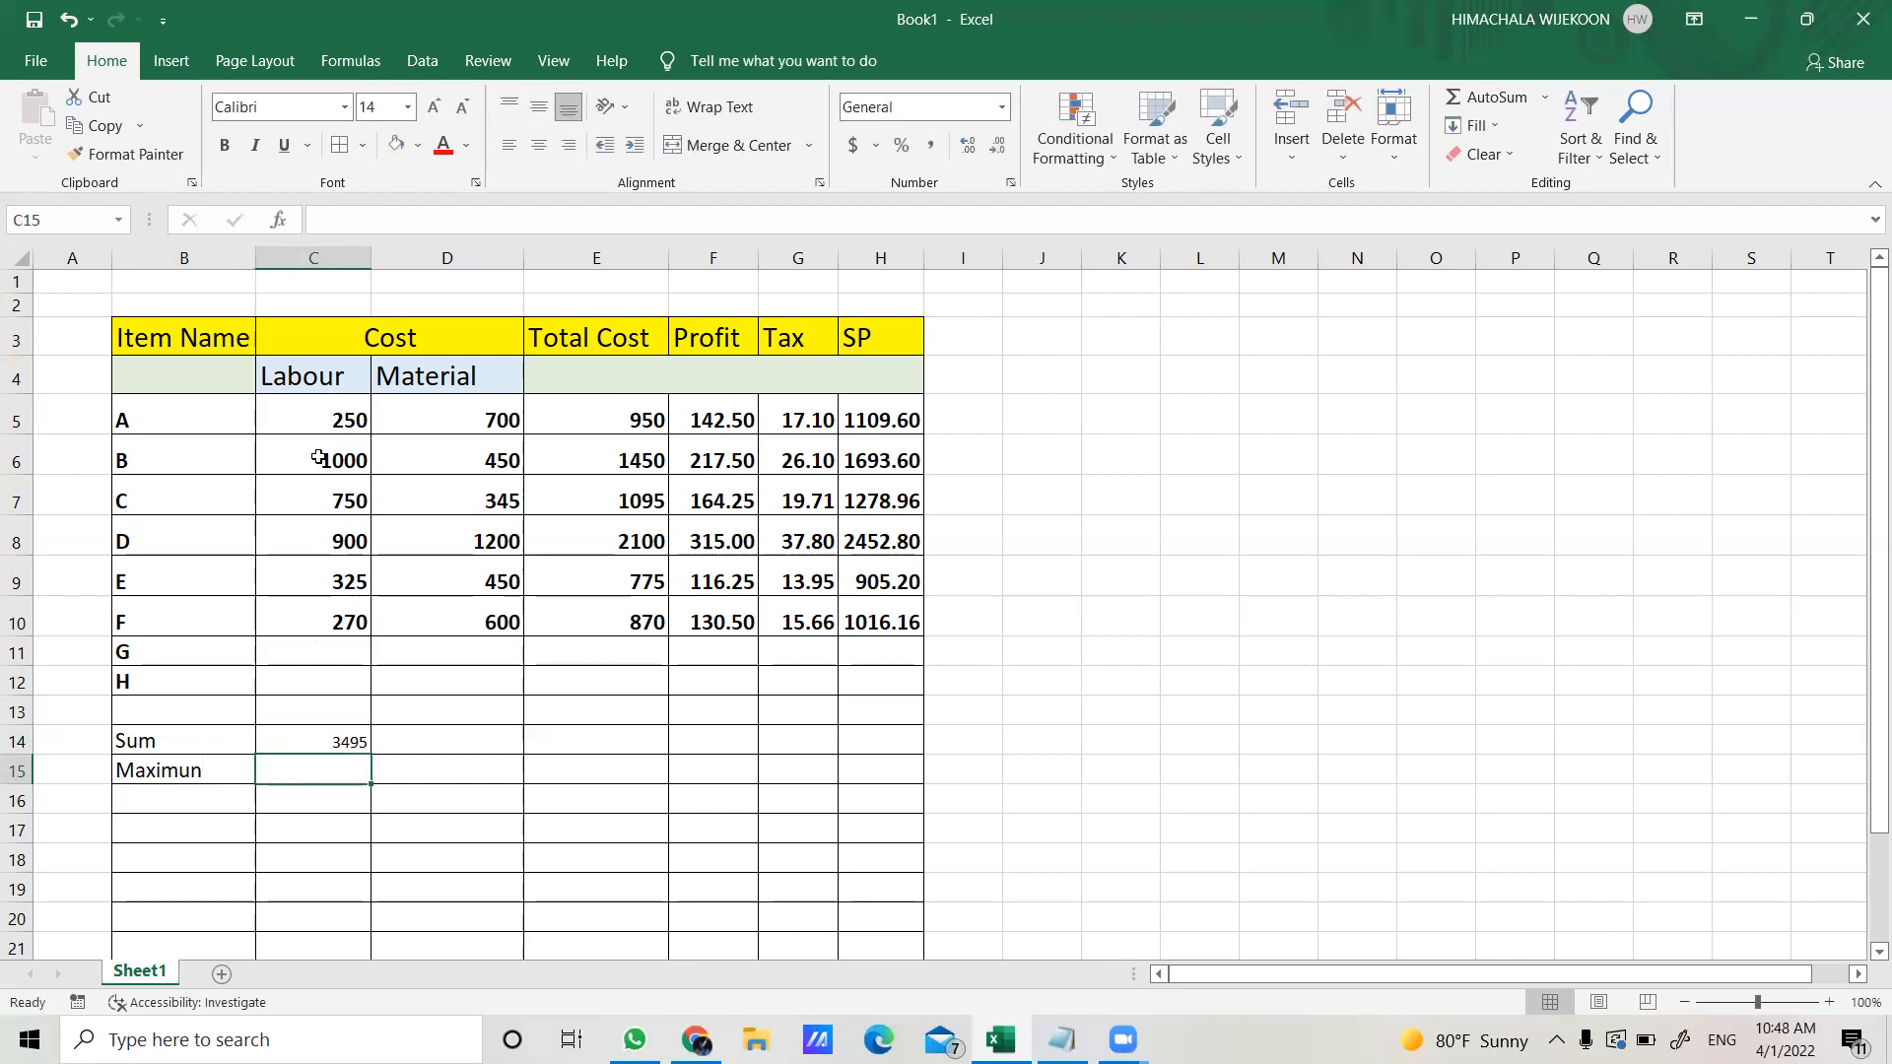
left_click(331, 220)
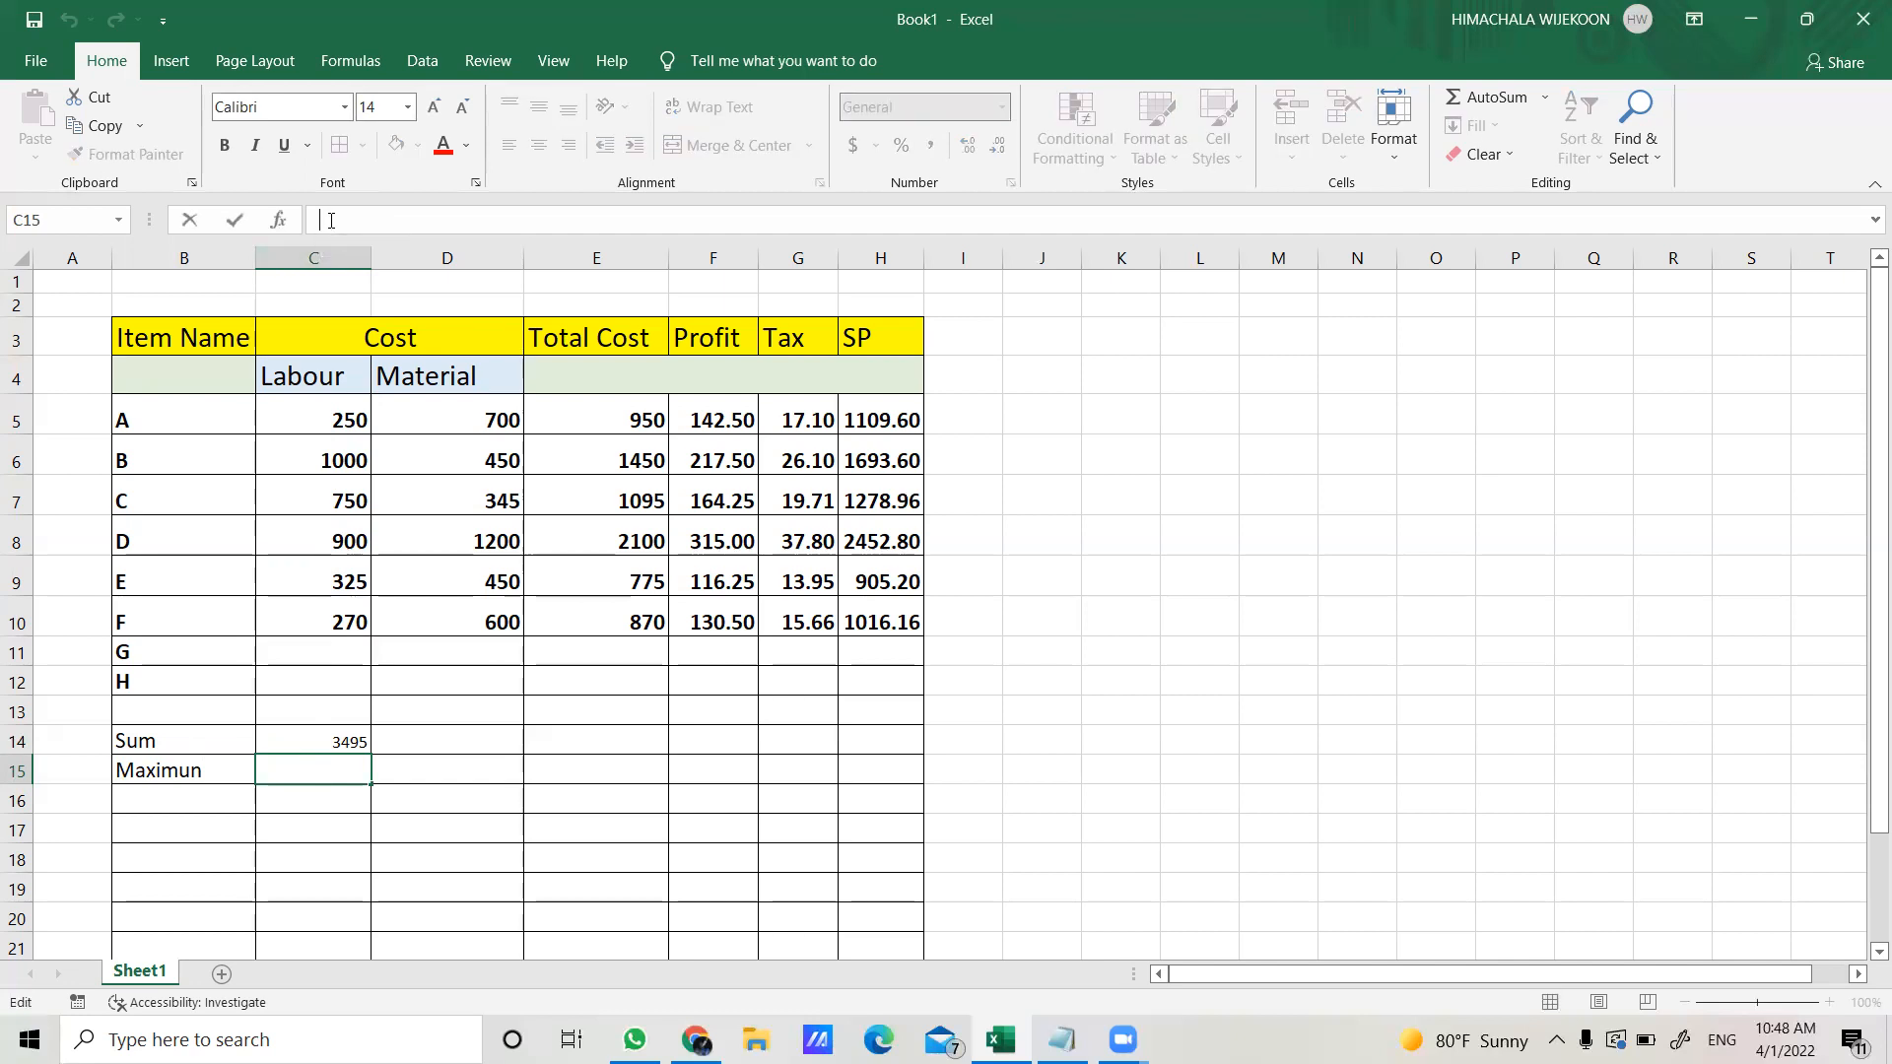
type("=max")
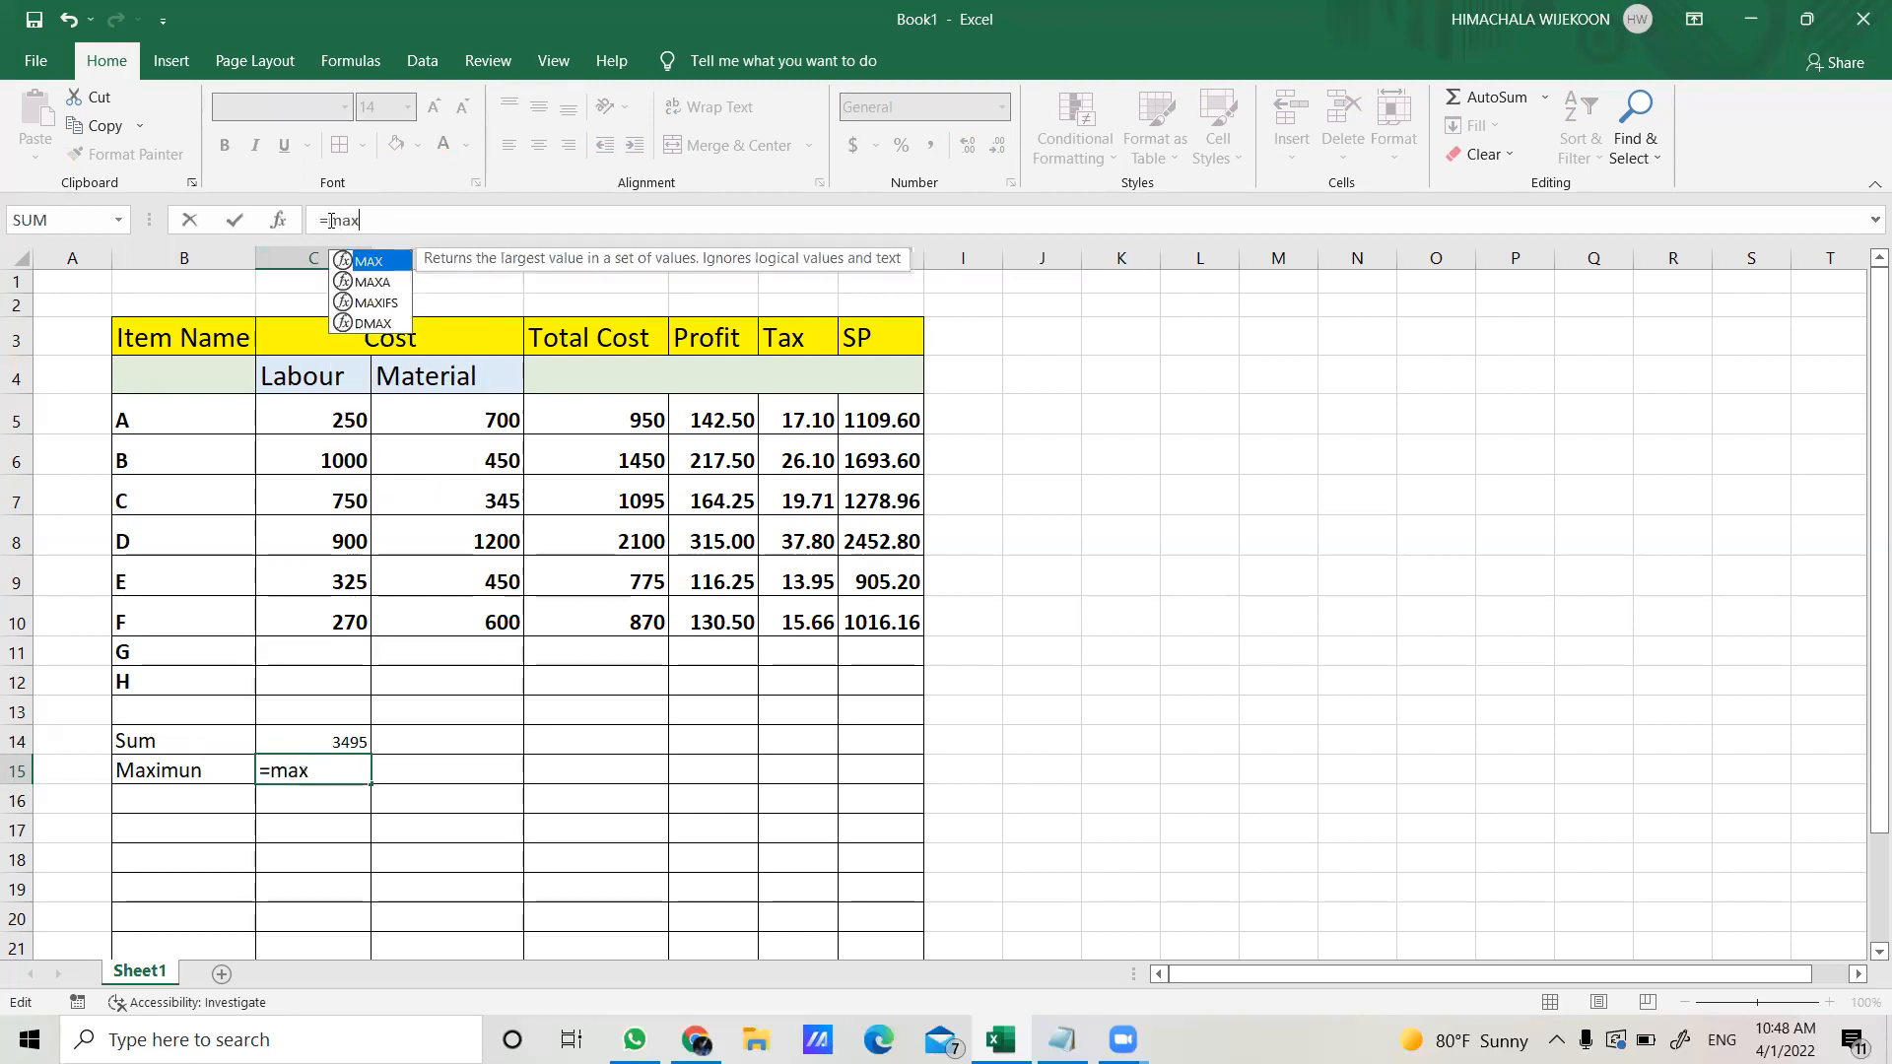
type("(")
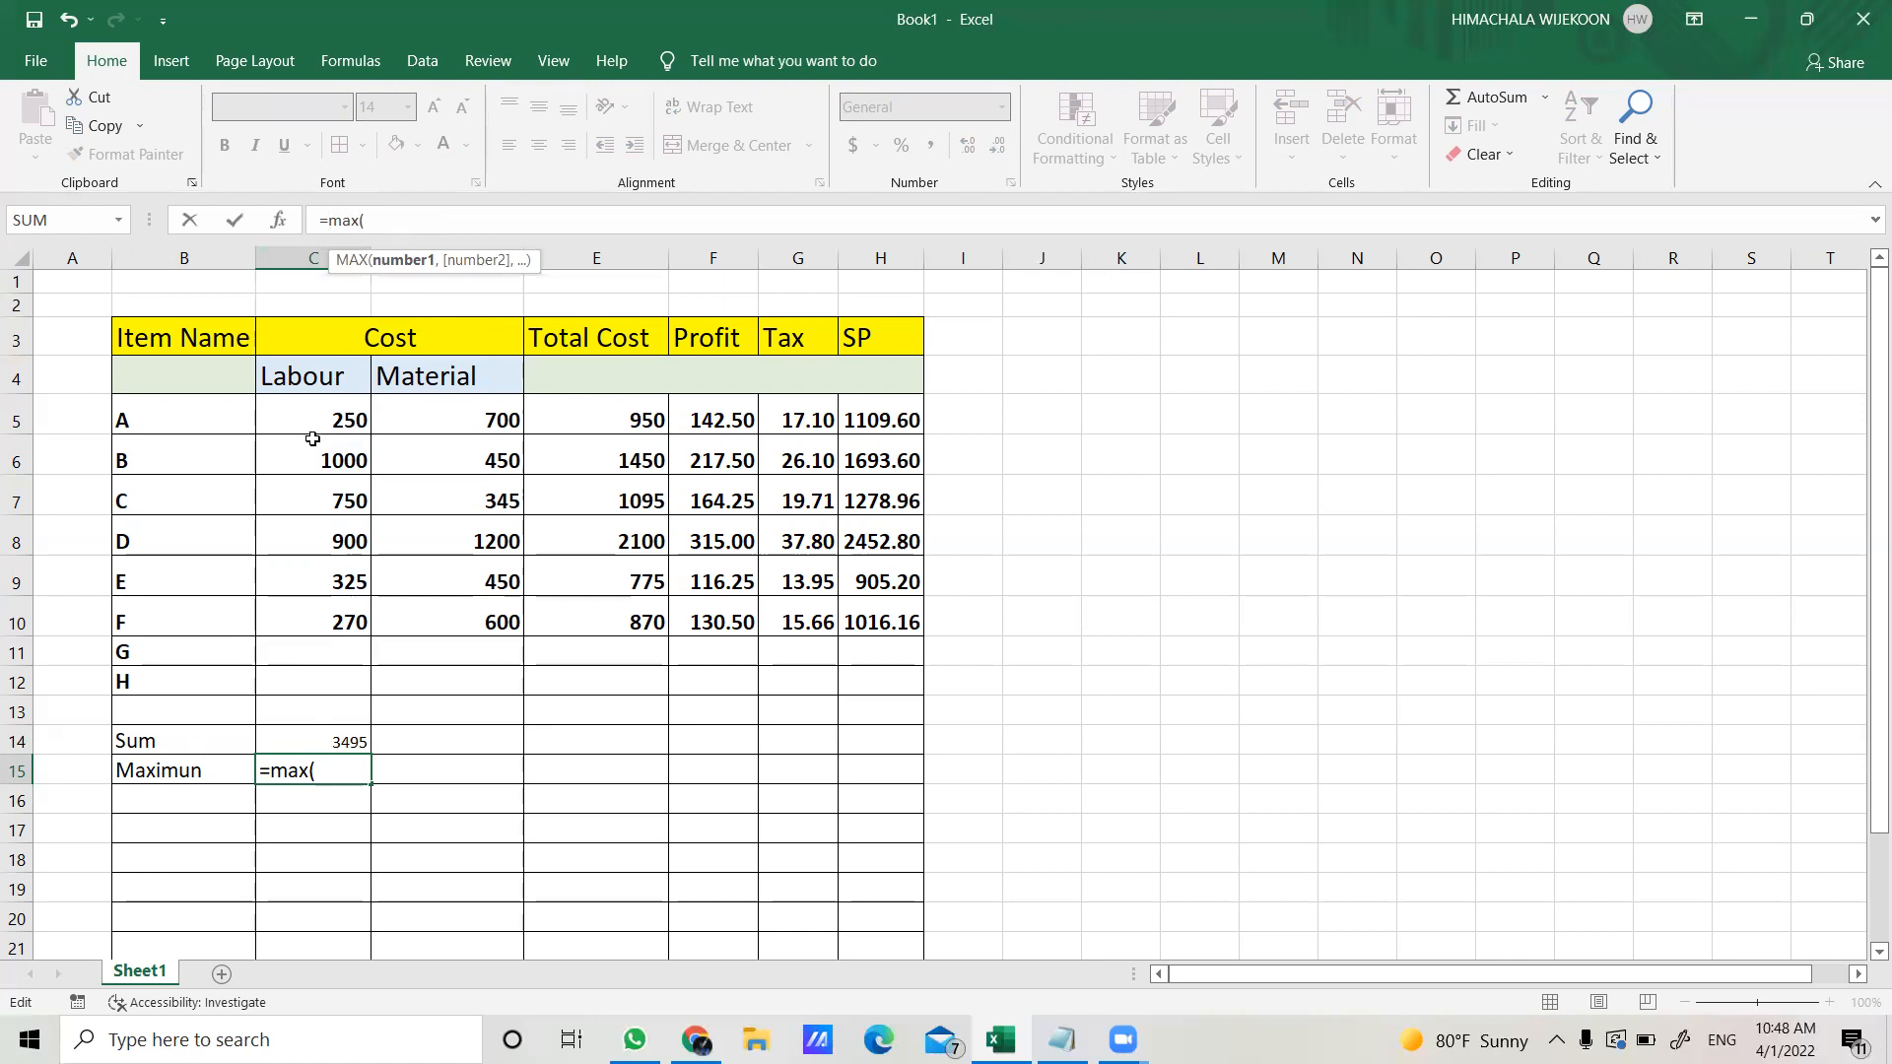
left_click_drag(316, 424, 333, 612)
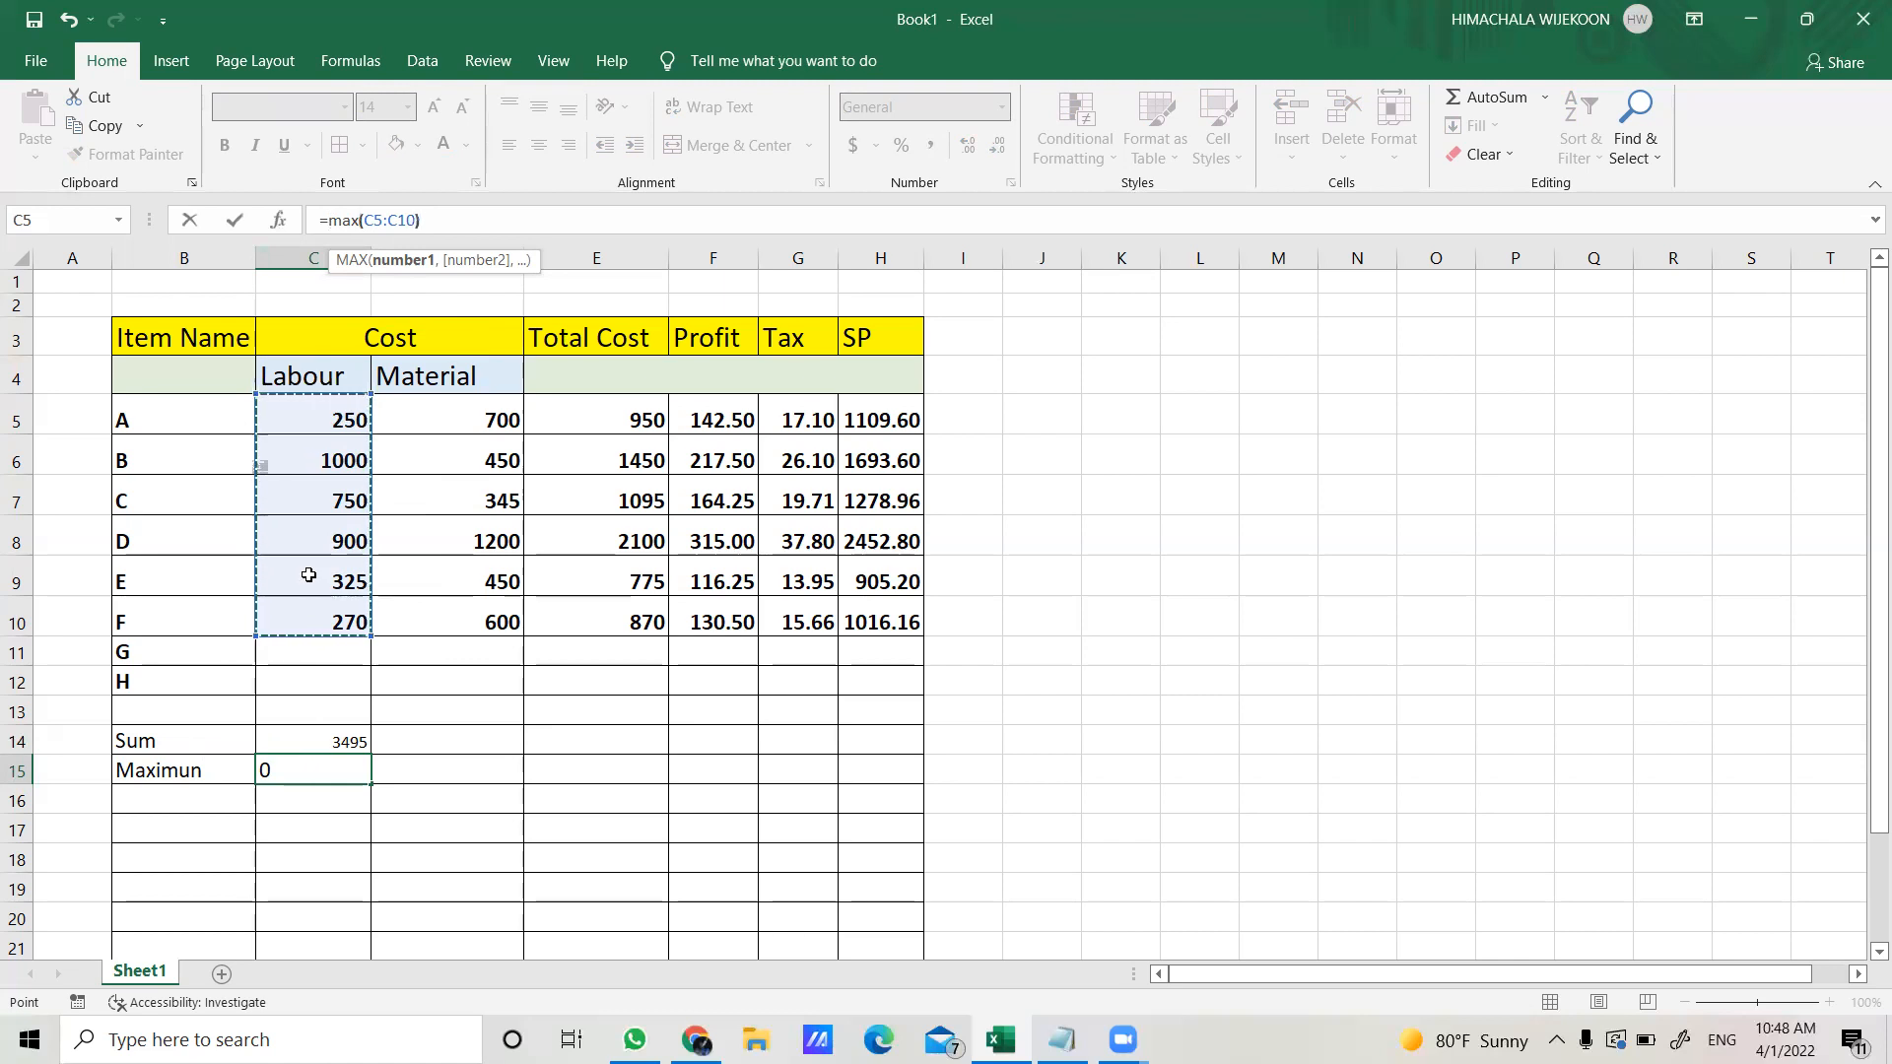
type(")")
key("Return")
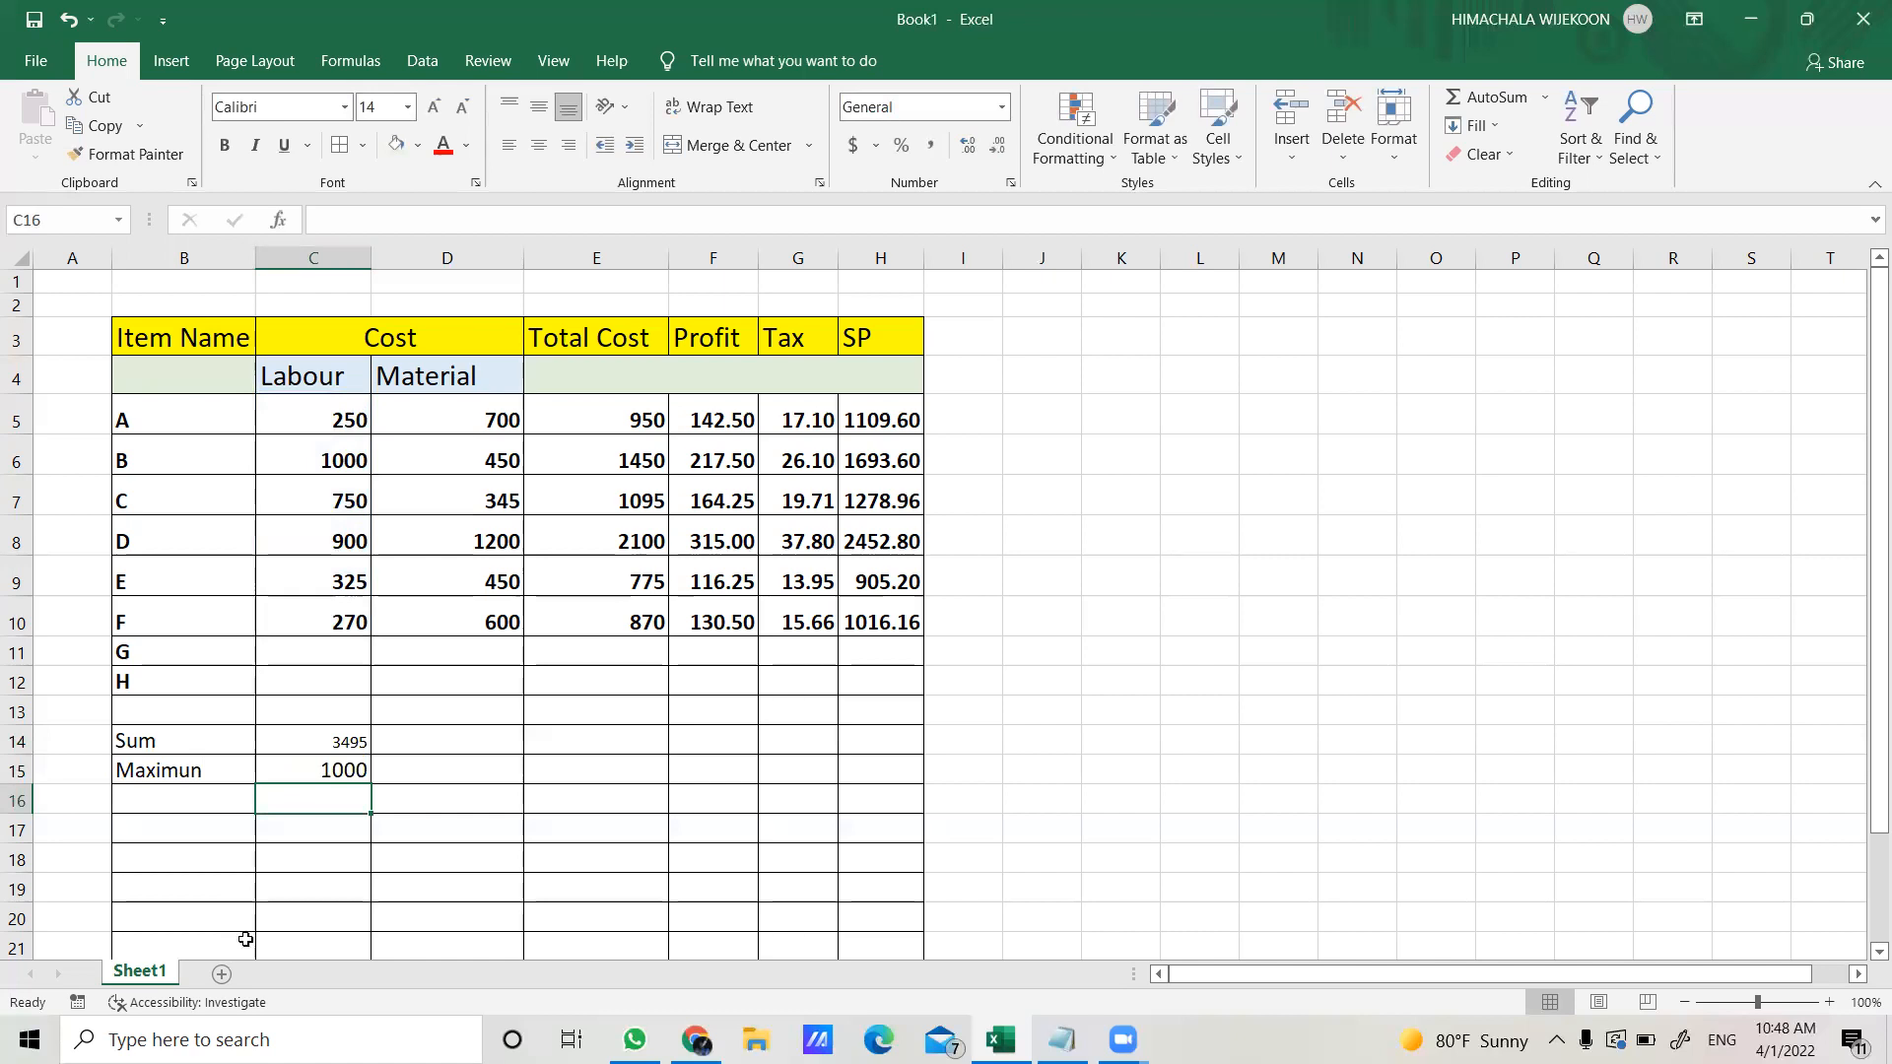
left_click(182, 802)
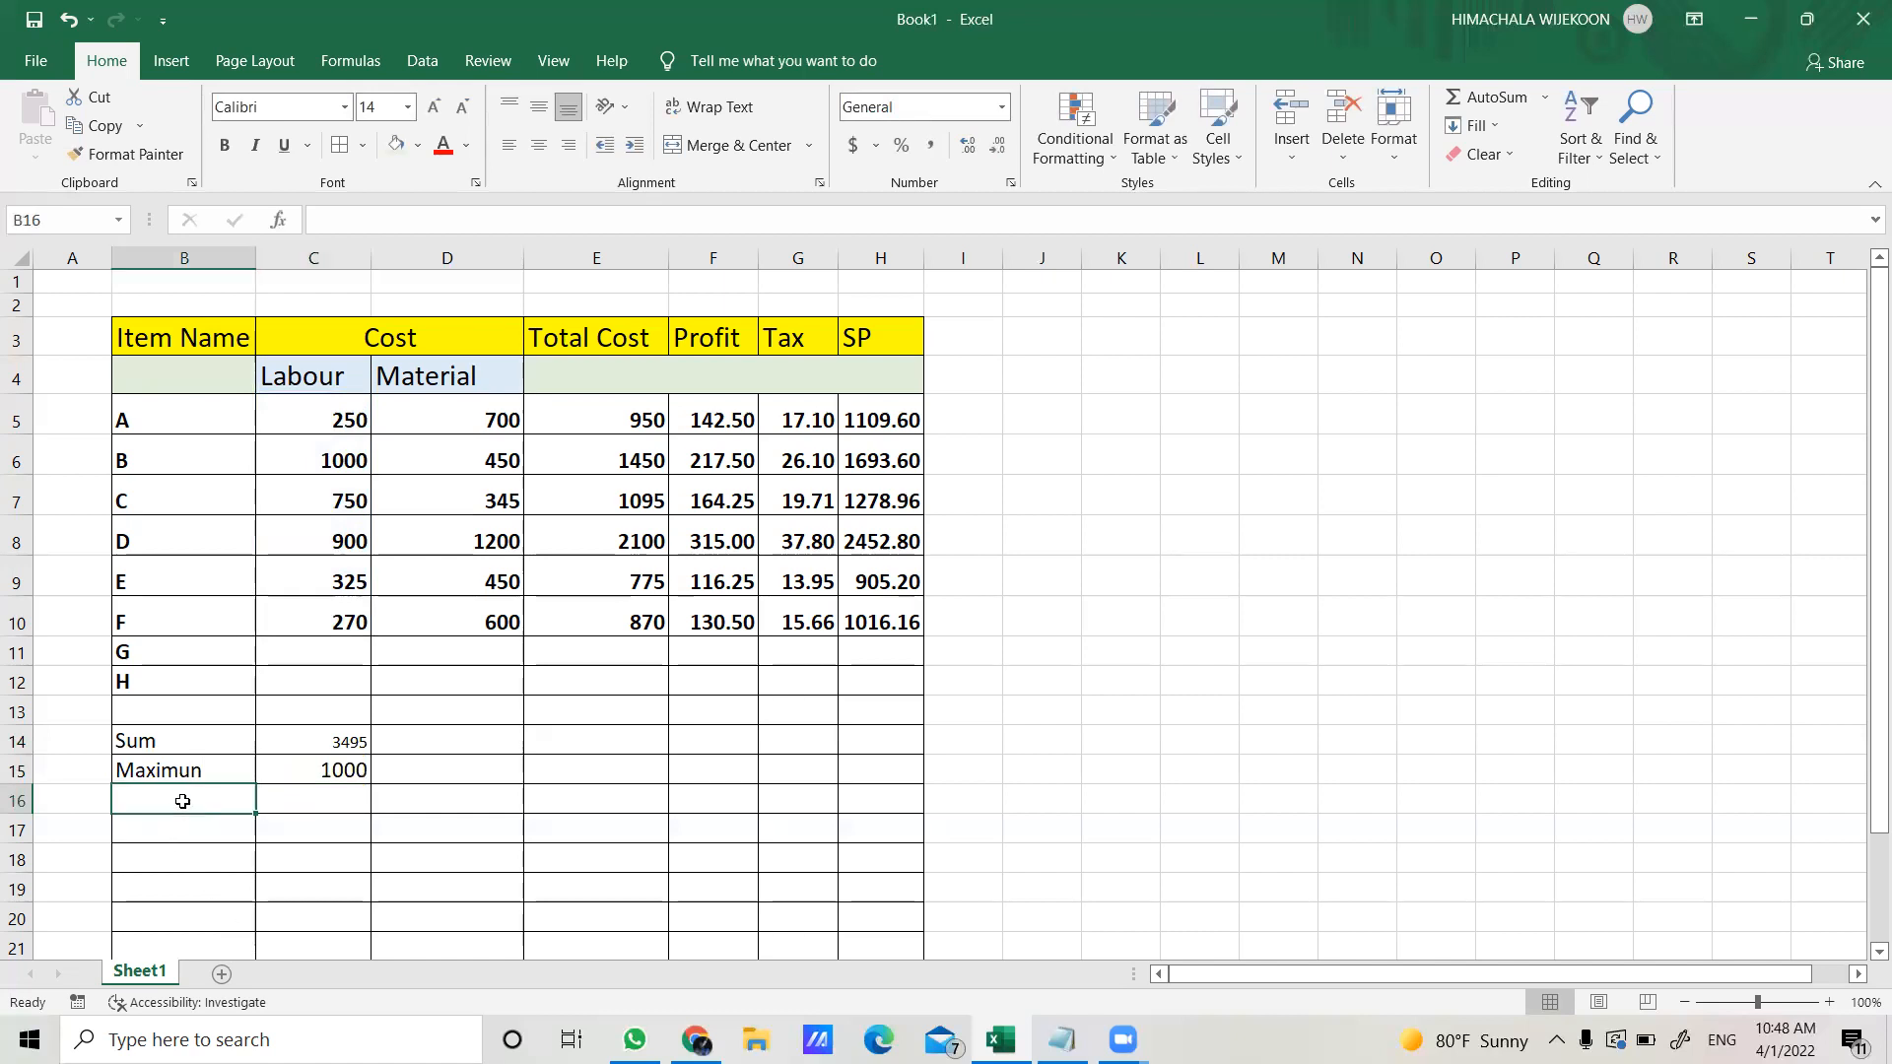
left_click(392, 223)
type("=min")
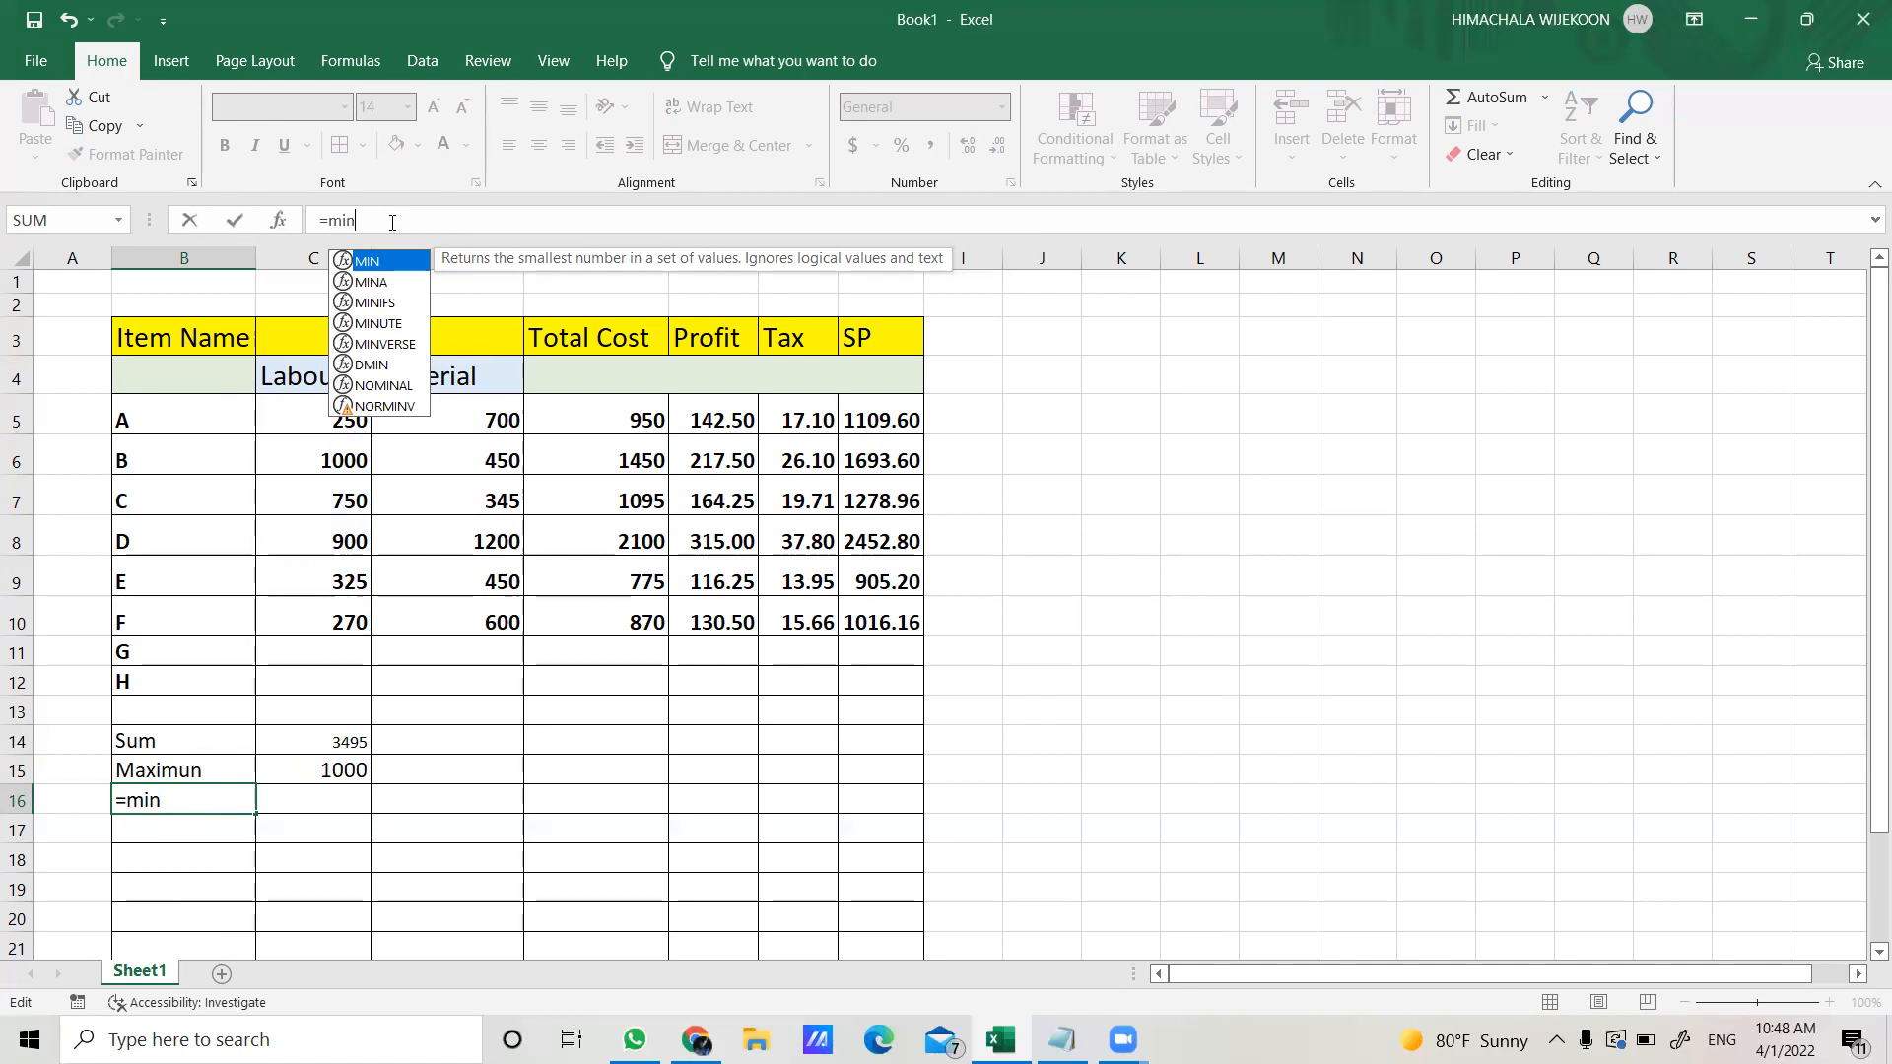
type("(")
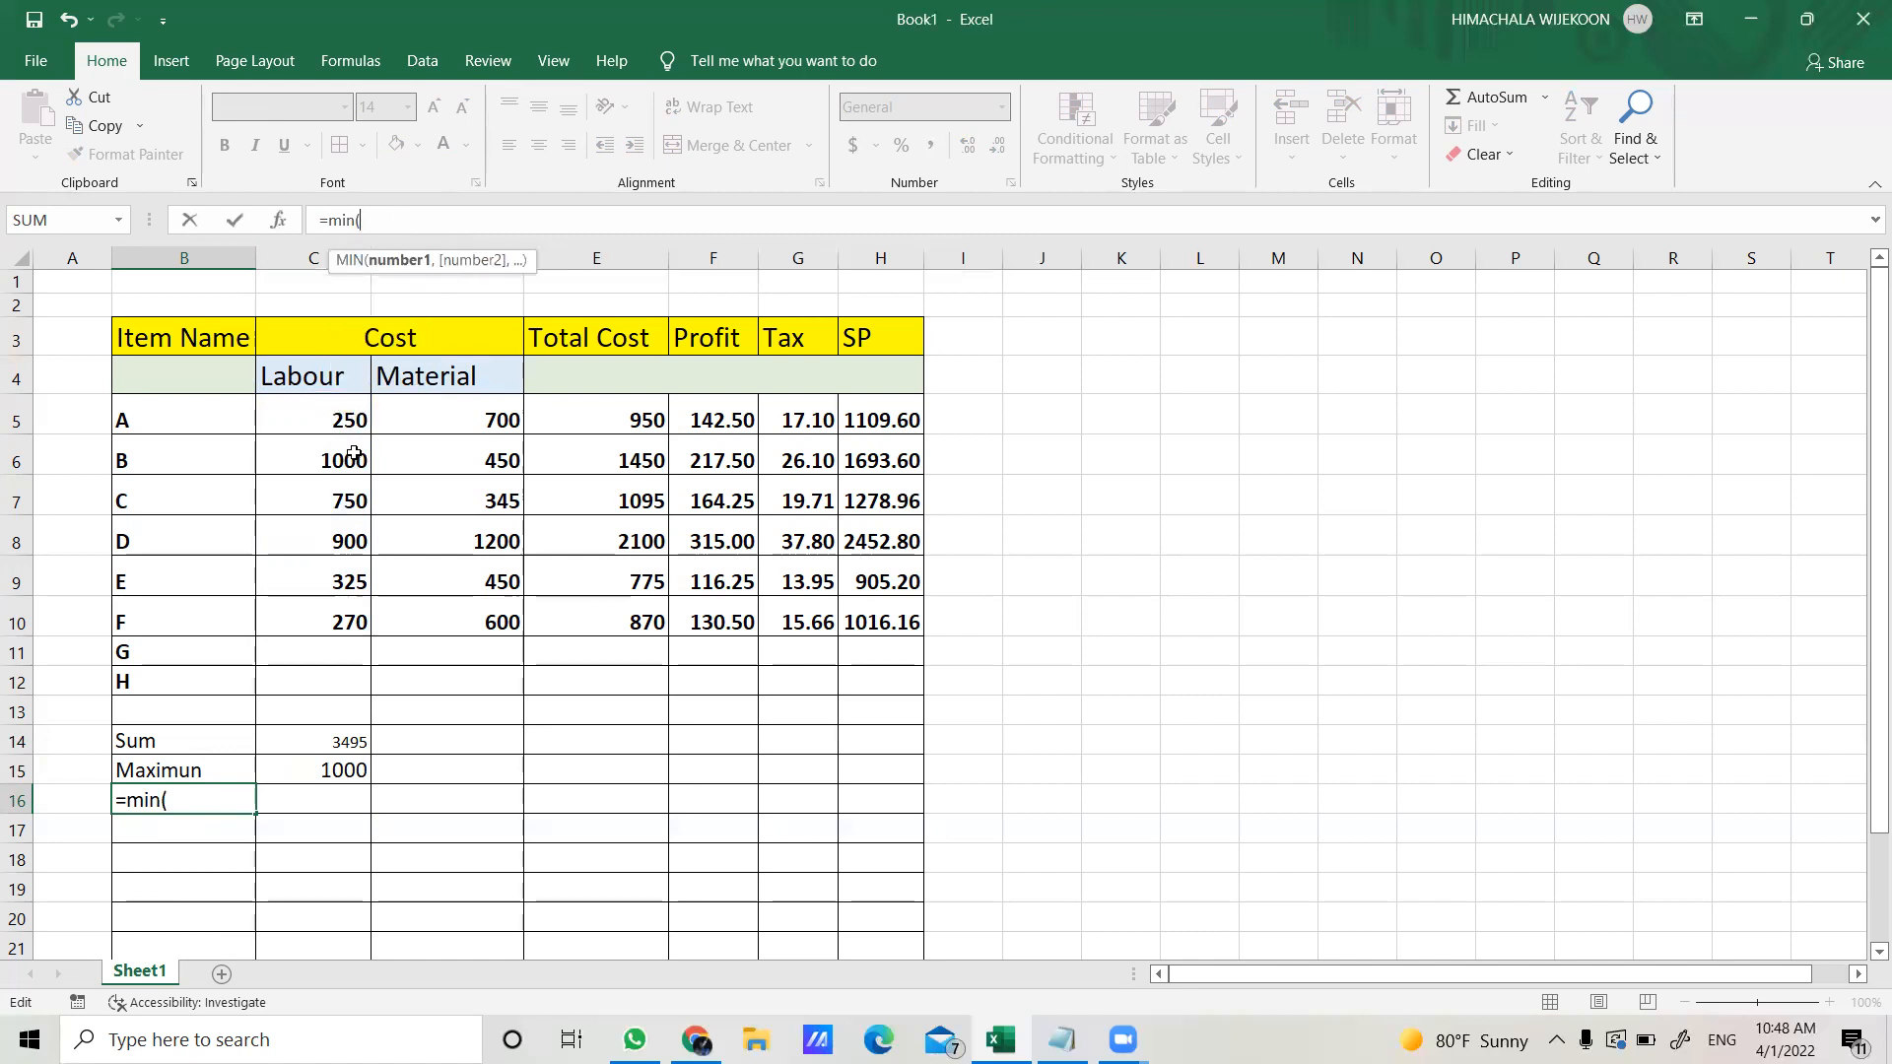
left_click_drag(311, 420, 308, 619)
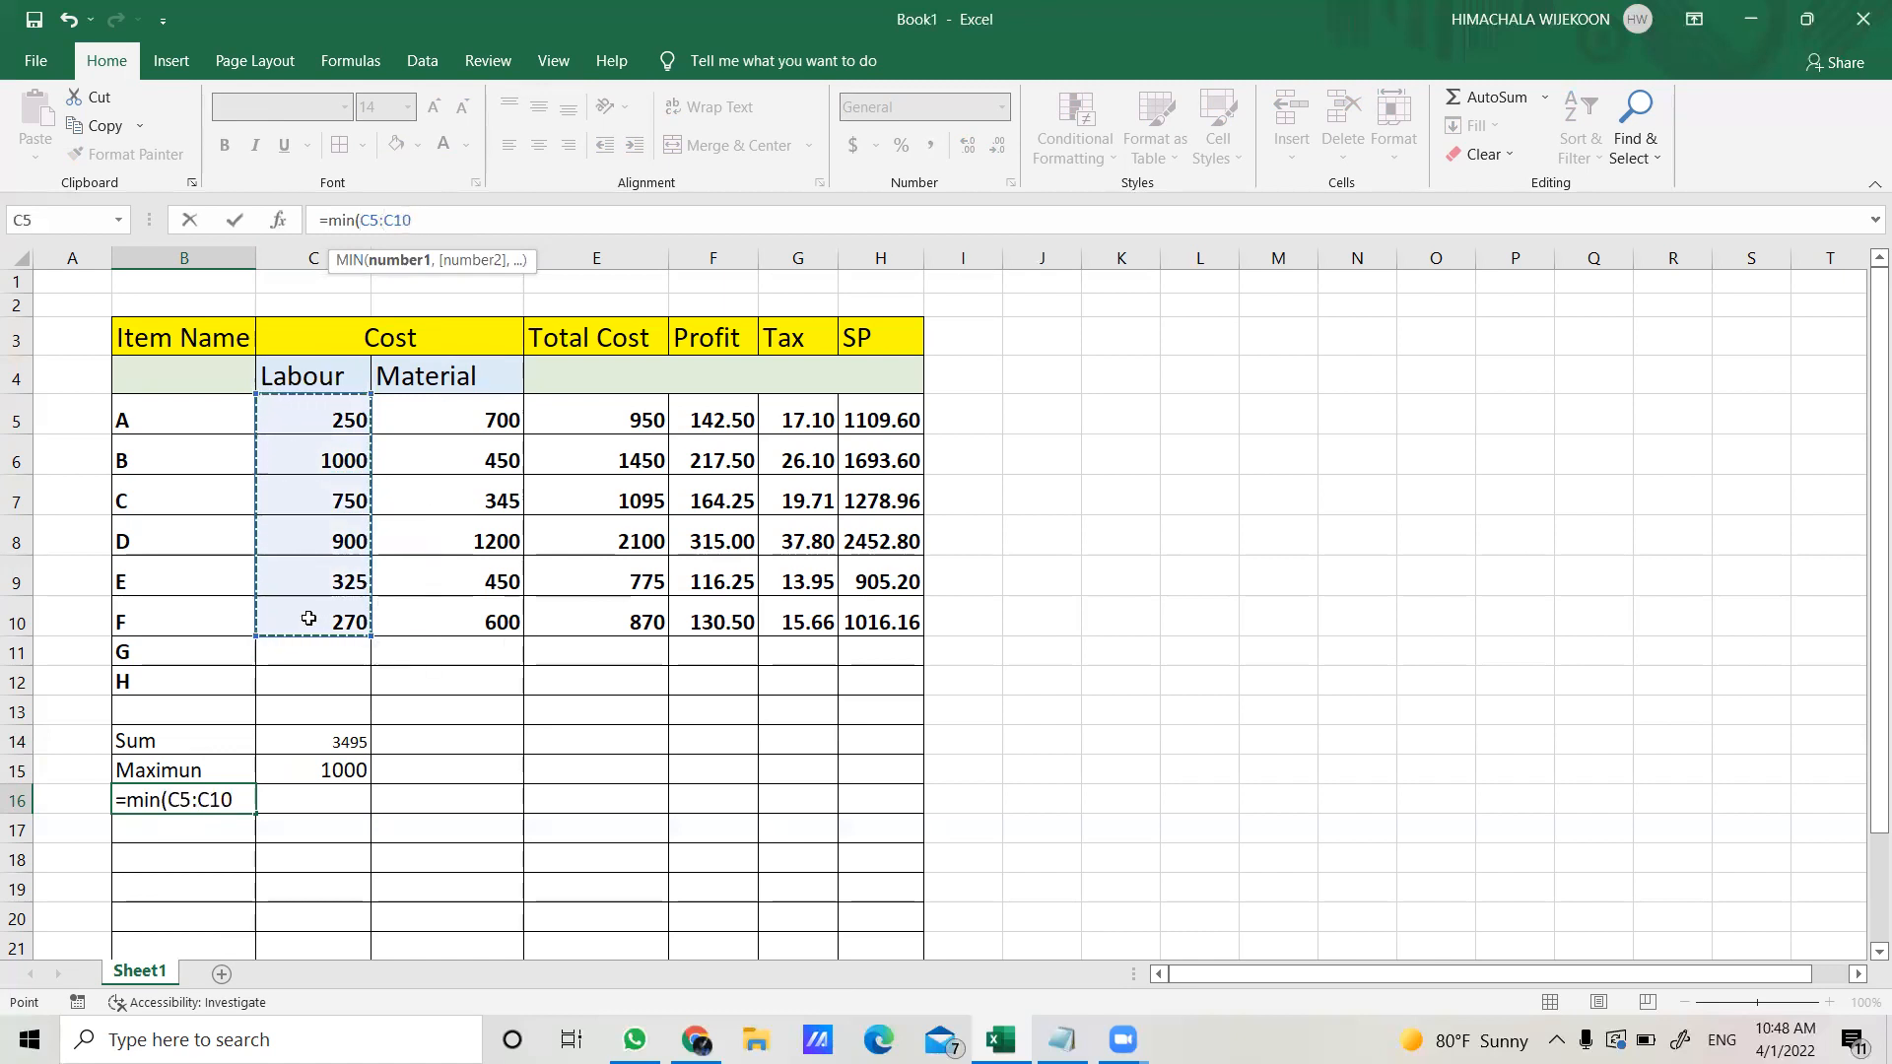
type(")")
key("Return")
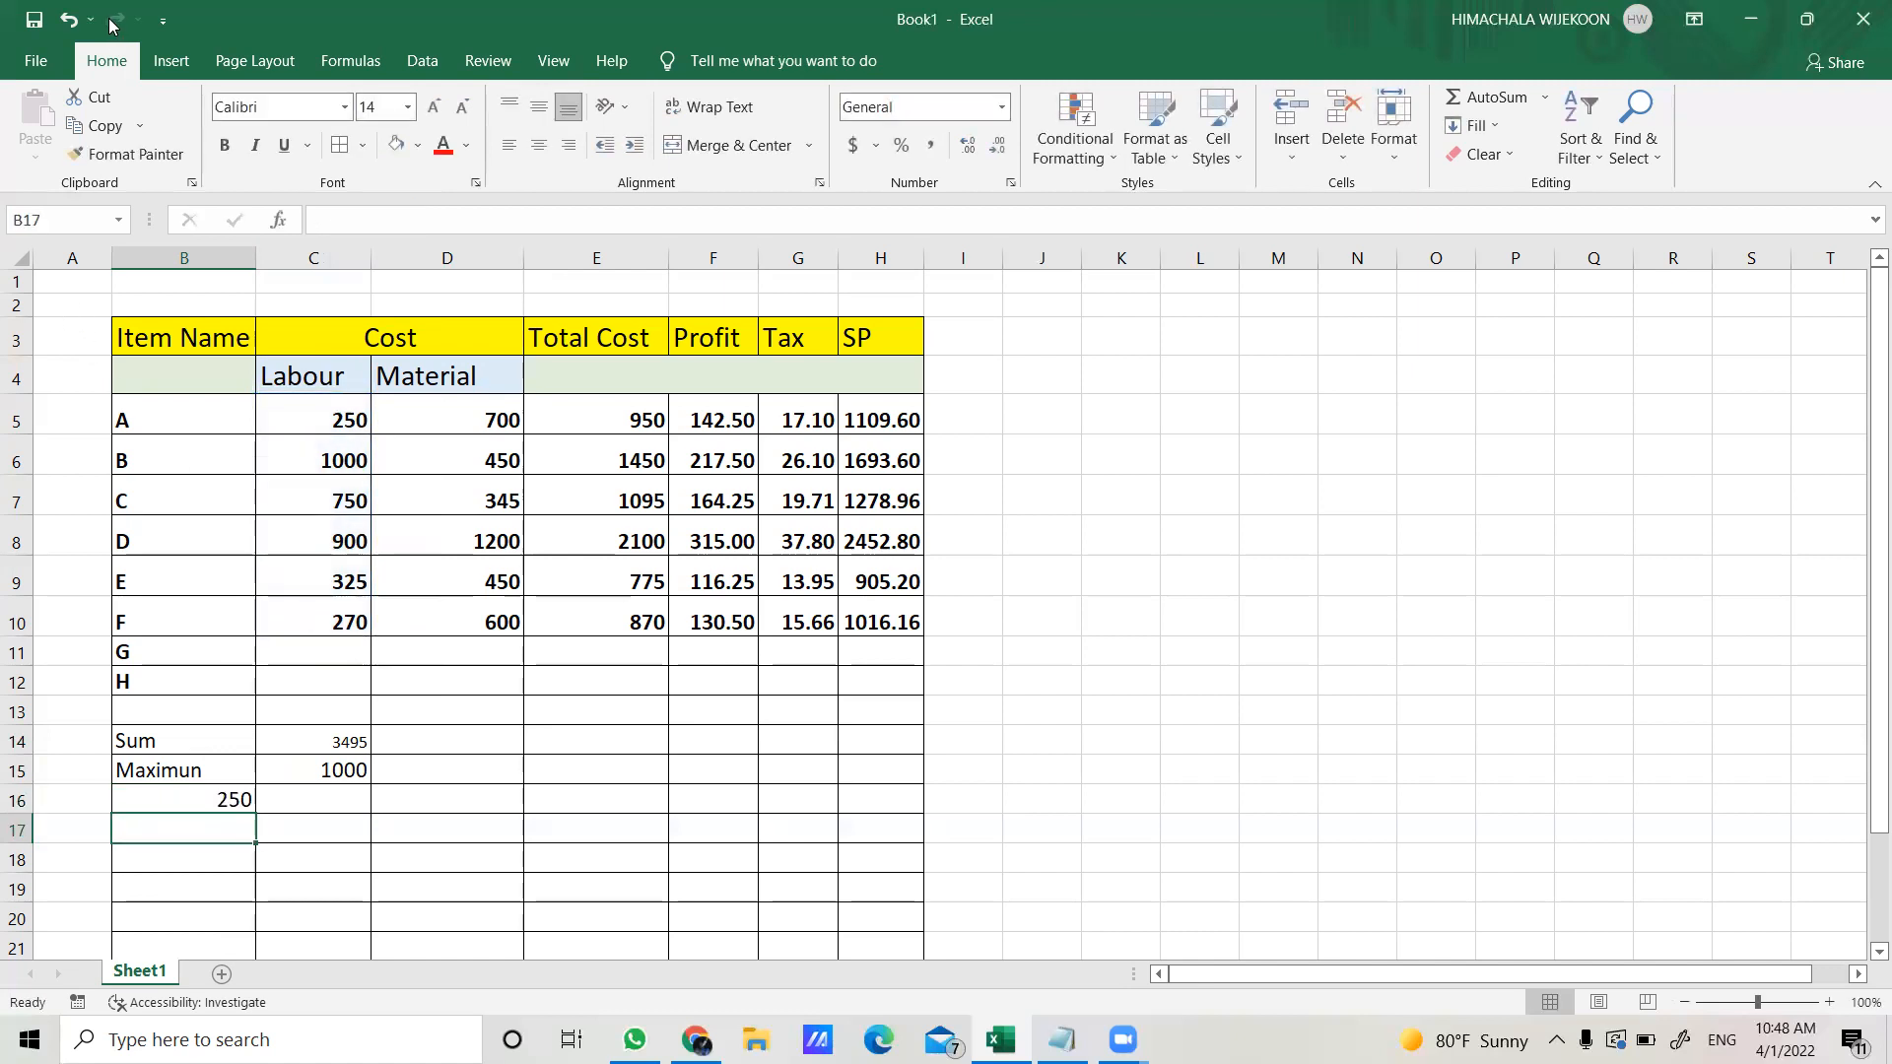
left_click(68, 19)
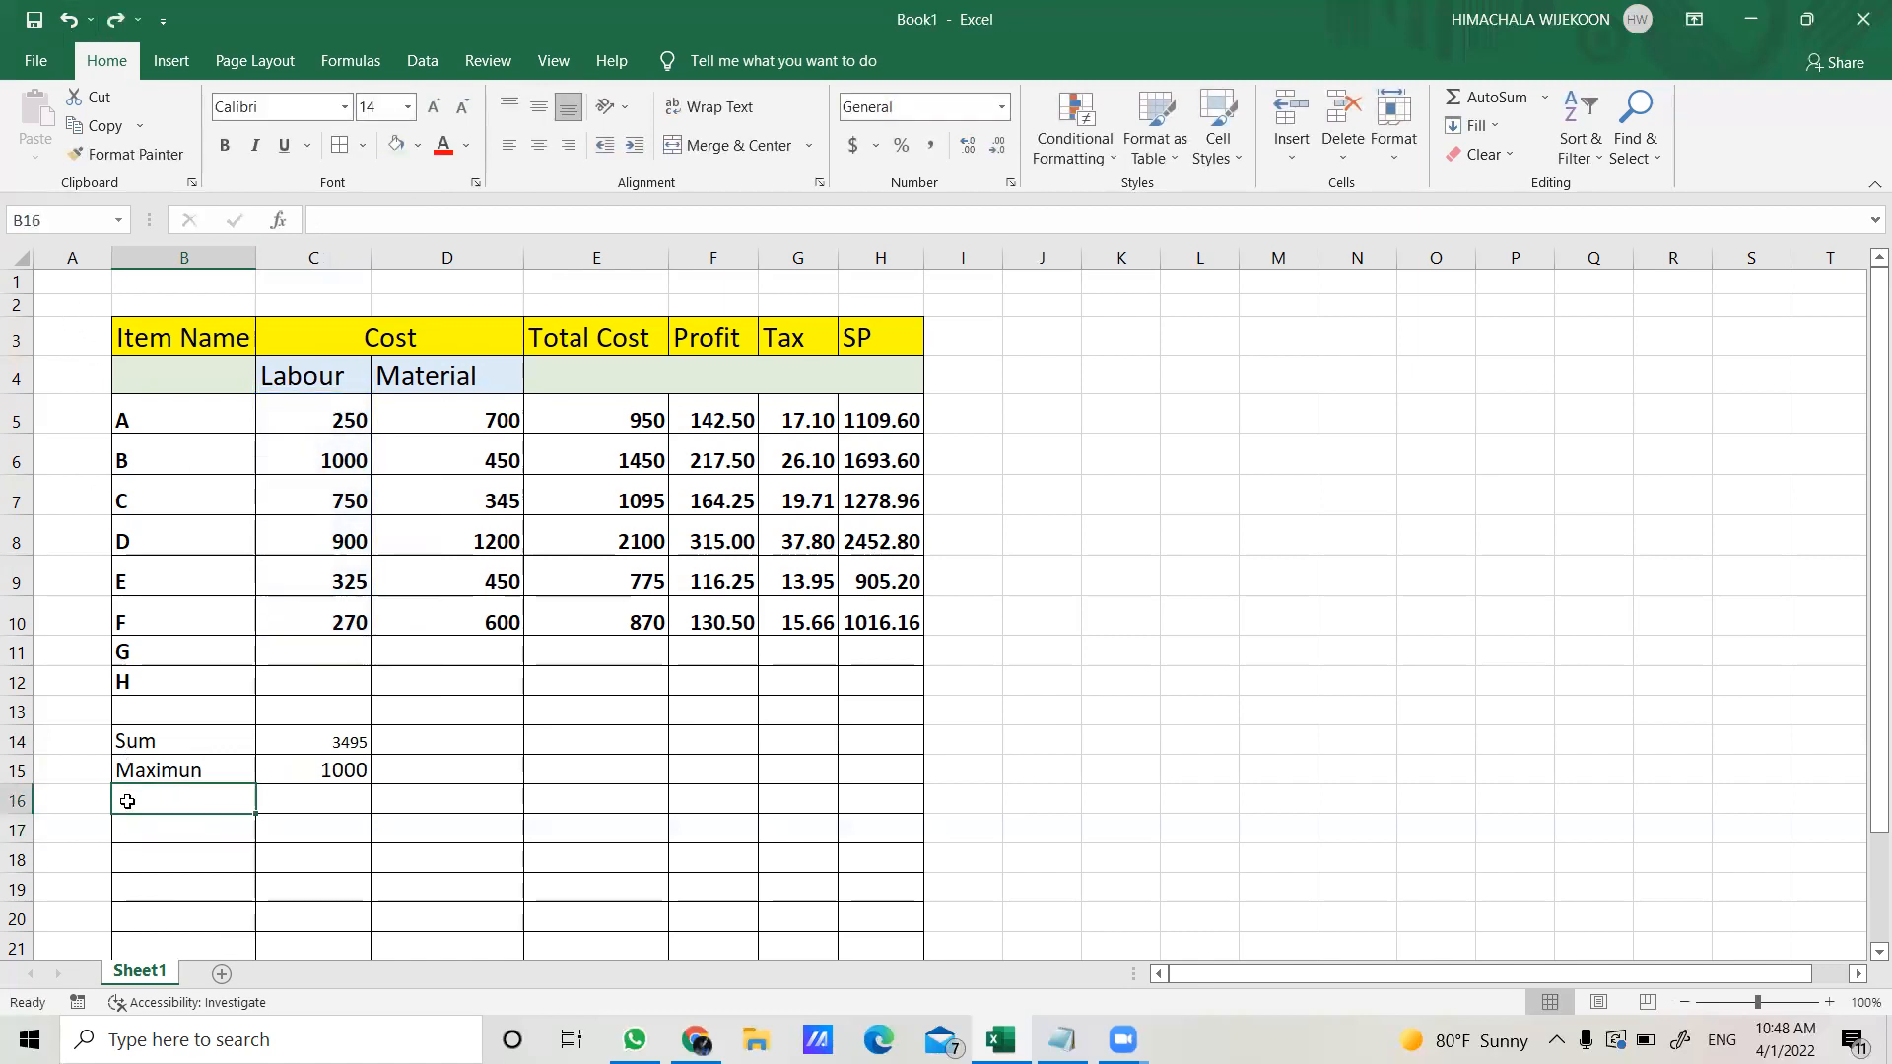
- Label B16 as "Minimum" and find the lowest Labour cost in C16 with the formula =MIN(C5:C10)
type("Minimum")
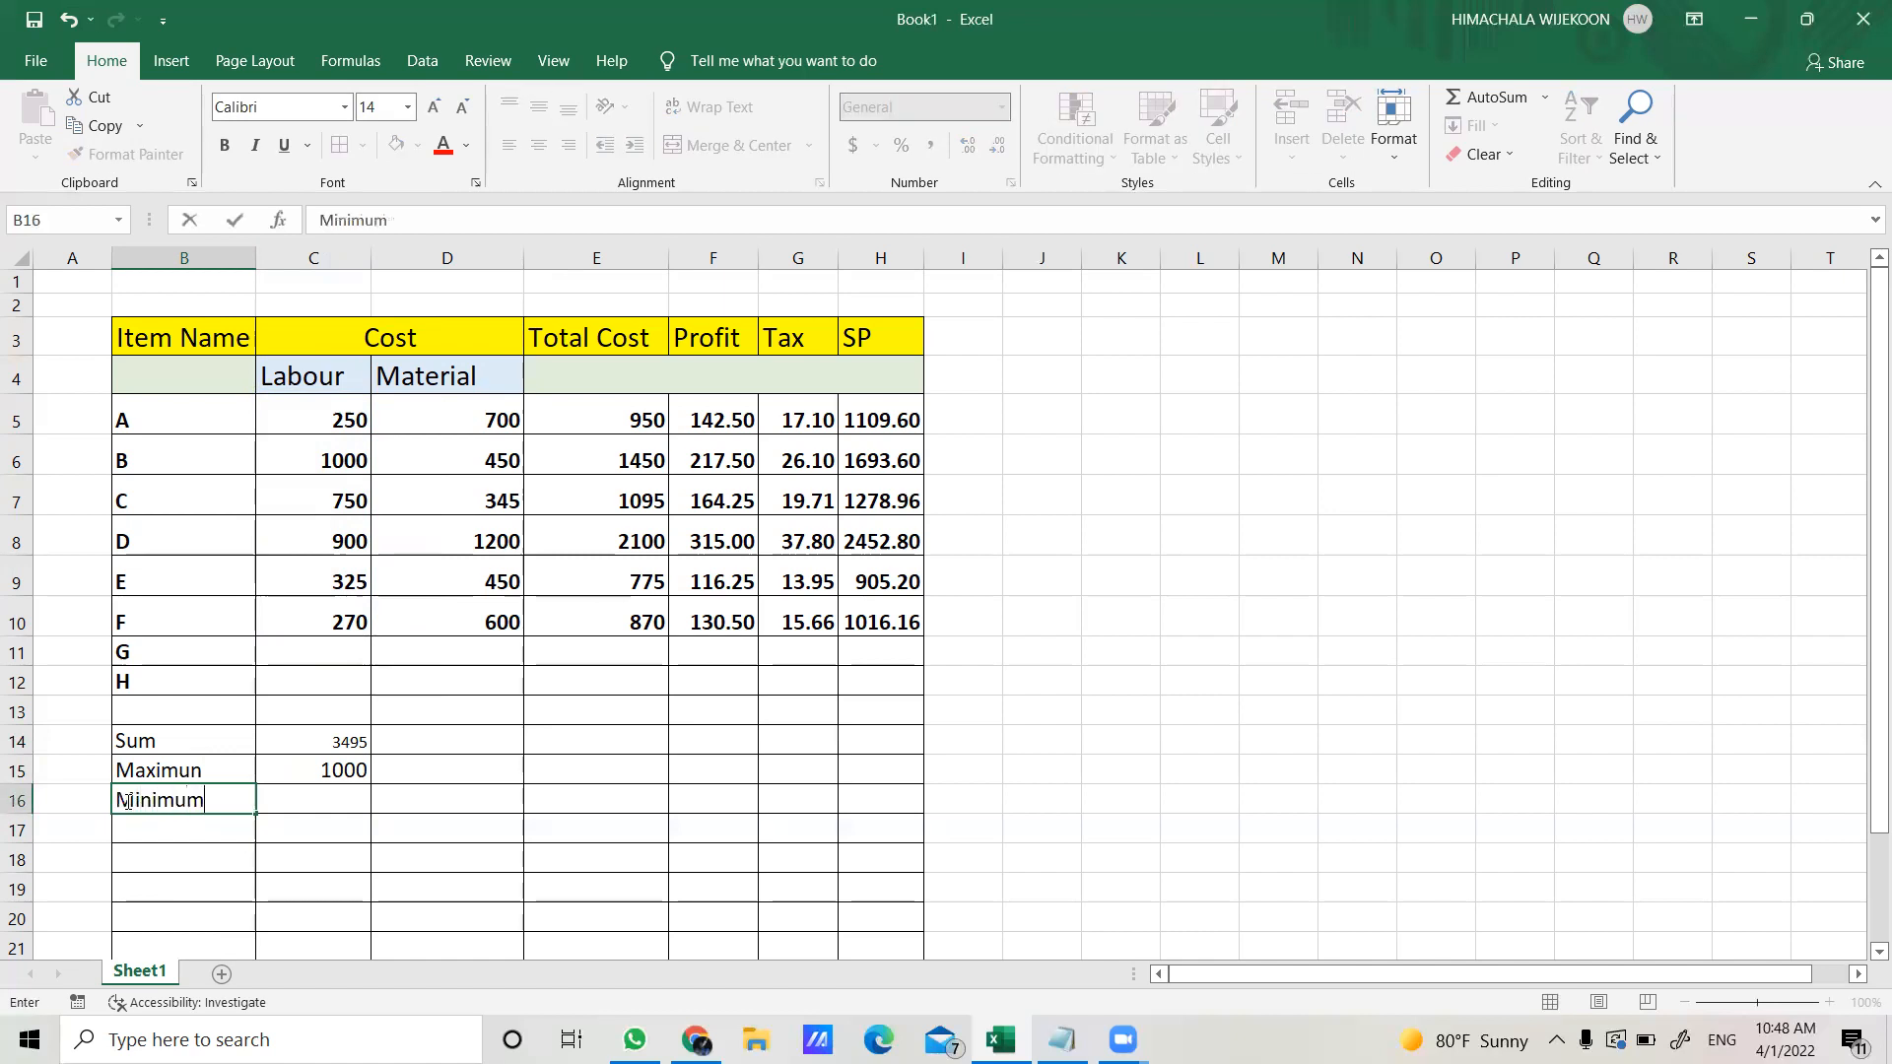
left_click(299, 799)
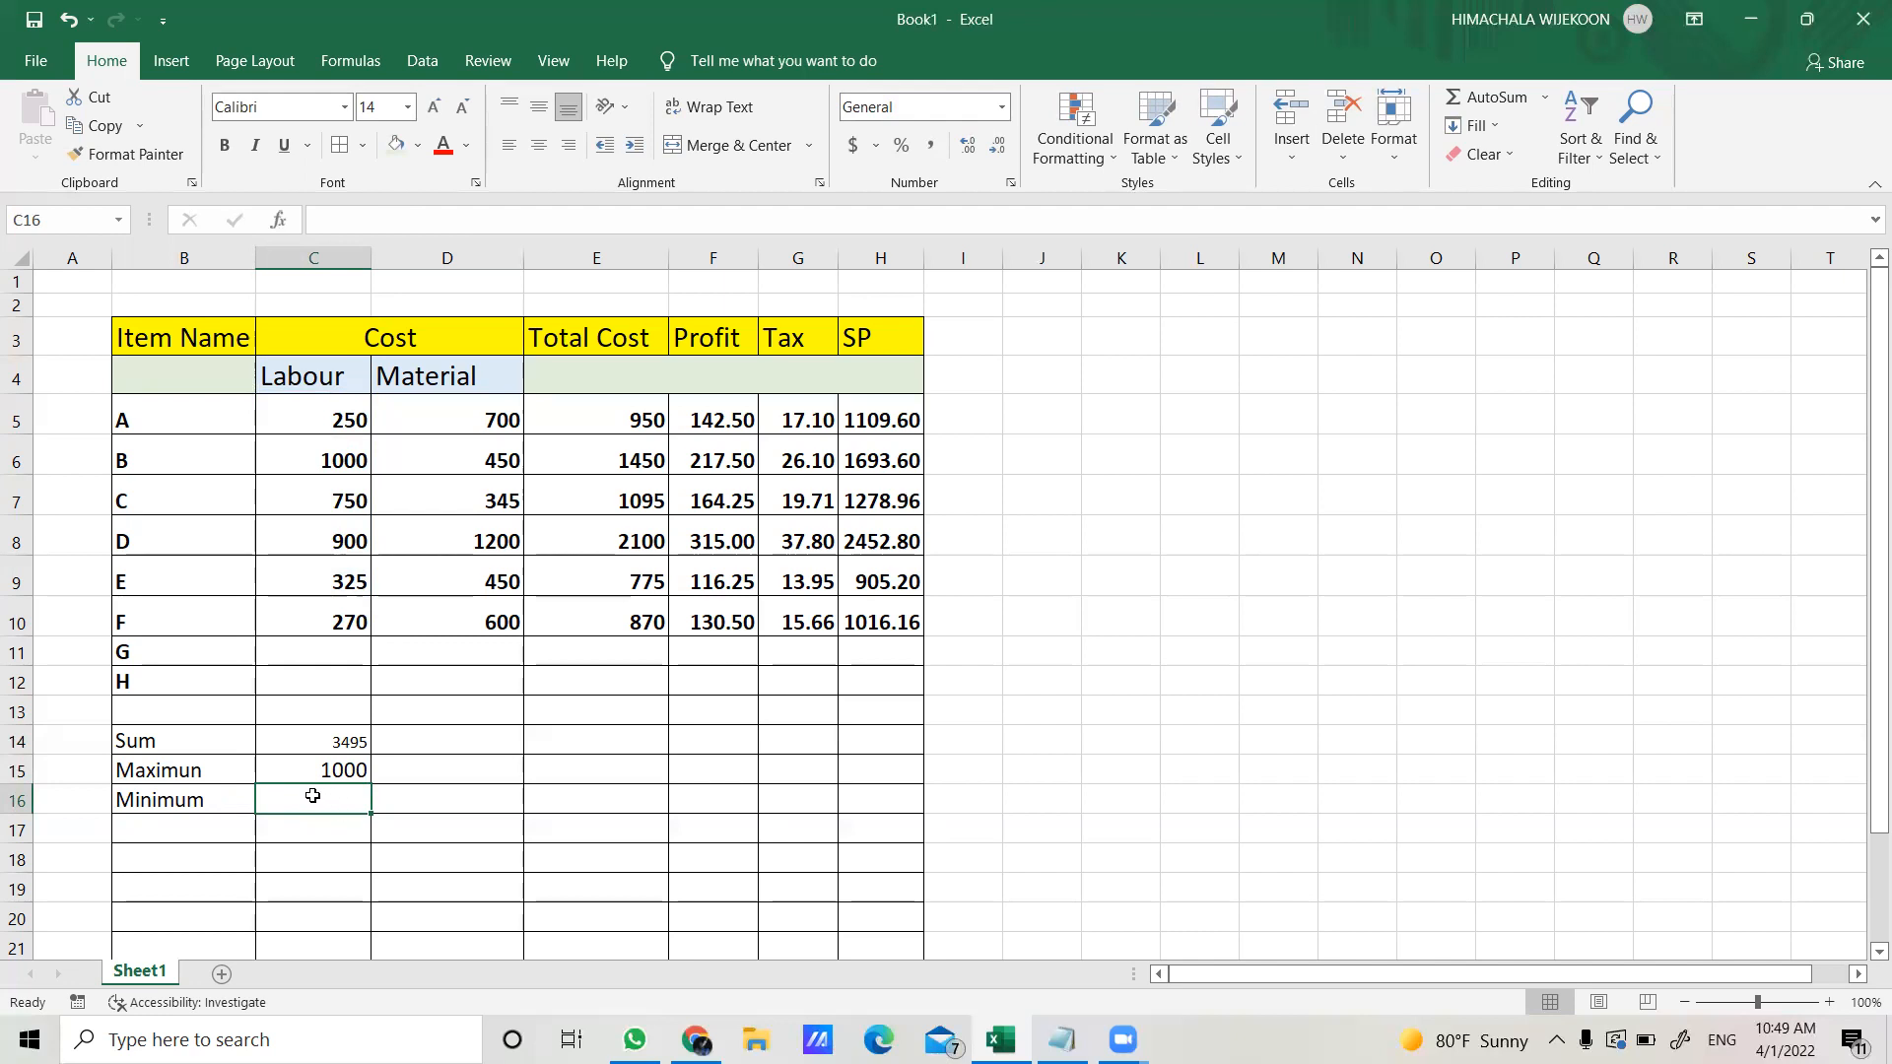
left_click(459, 222)
type("=")
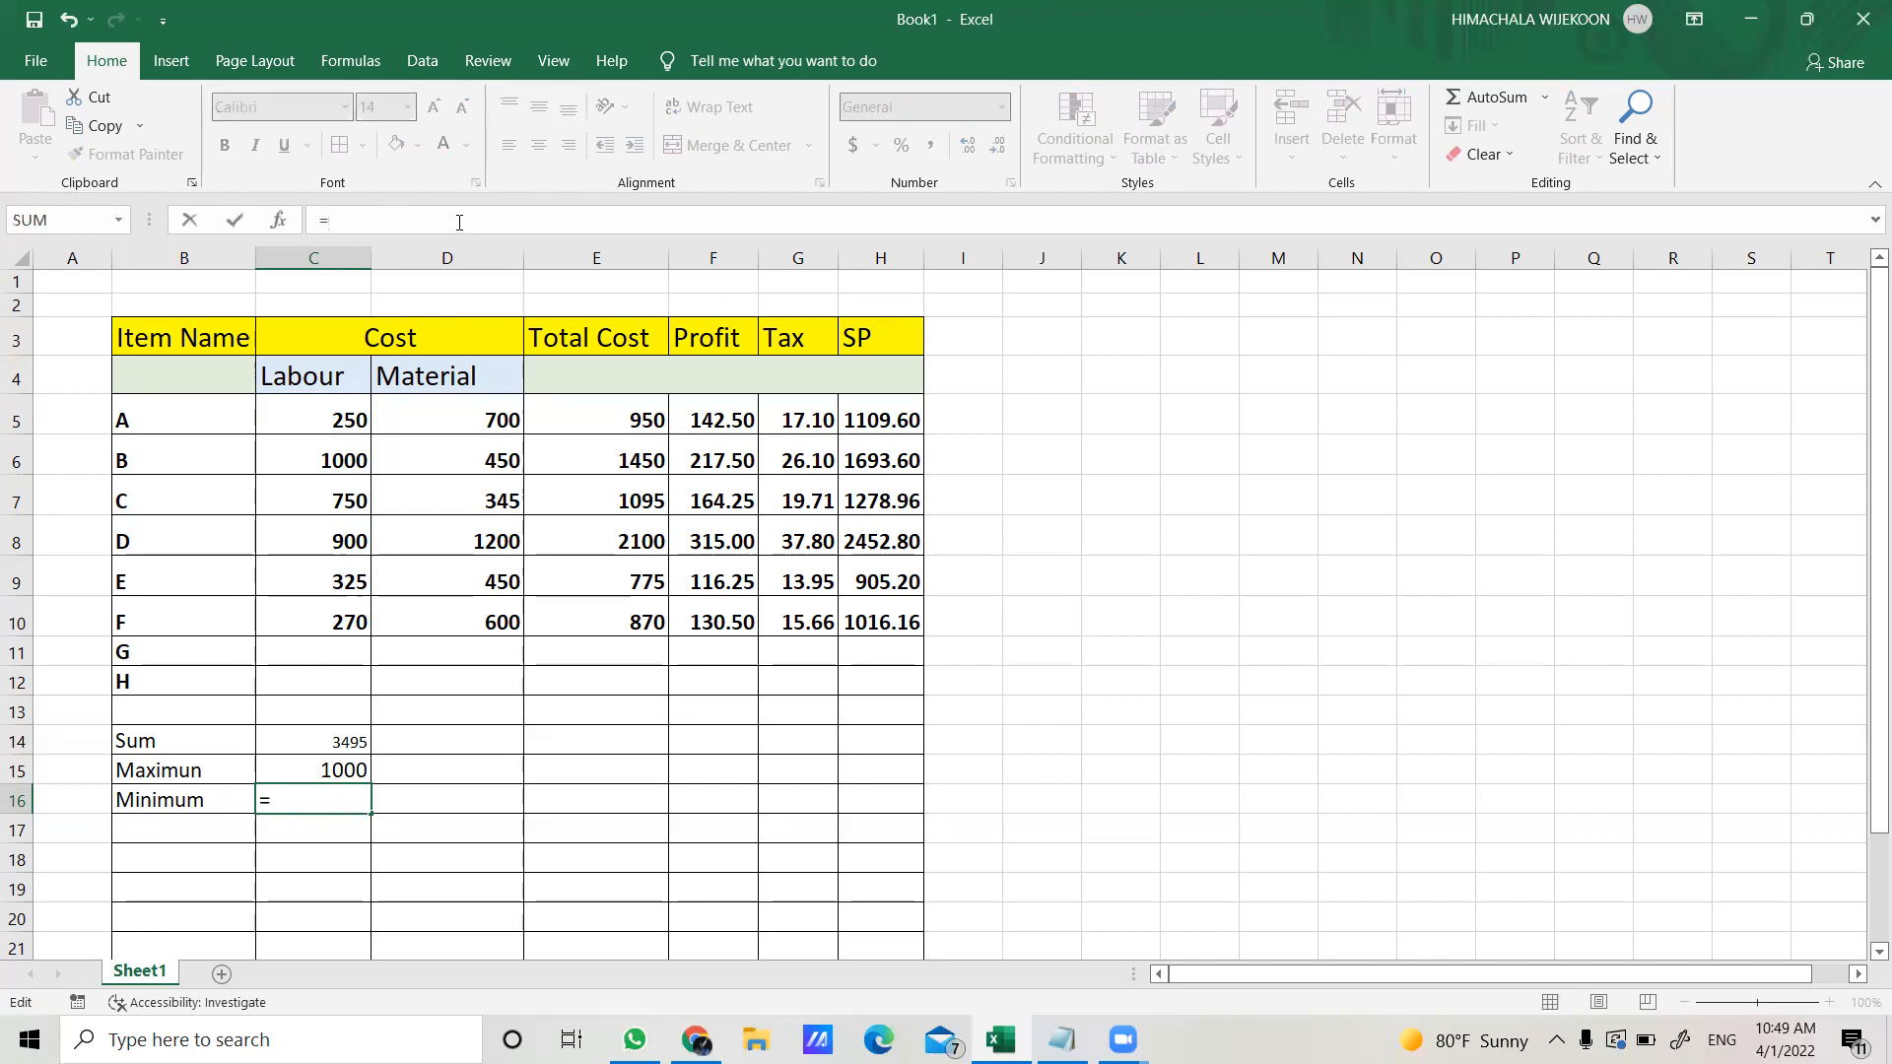
type("min")
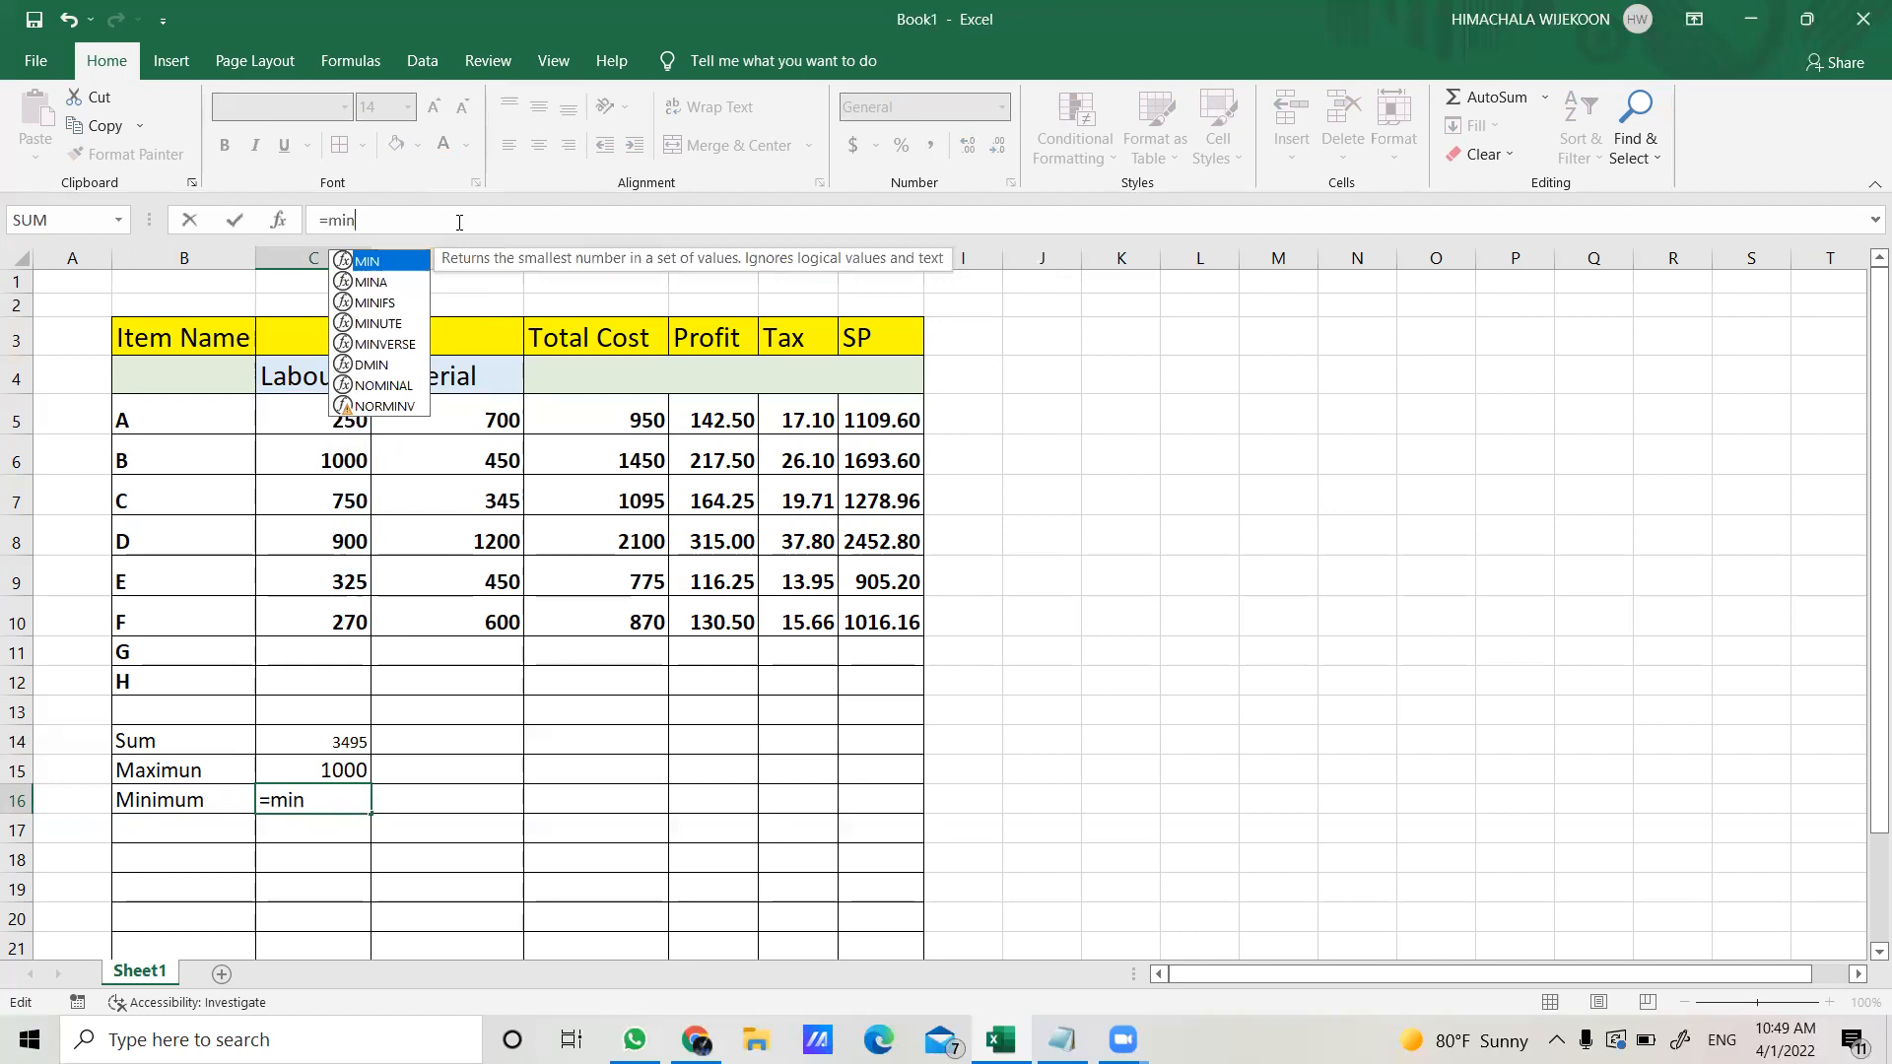
type("(")
left_click_drag(317, 415, 314, 608)
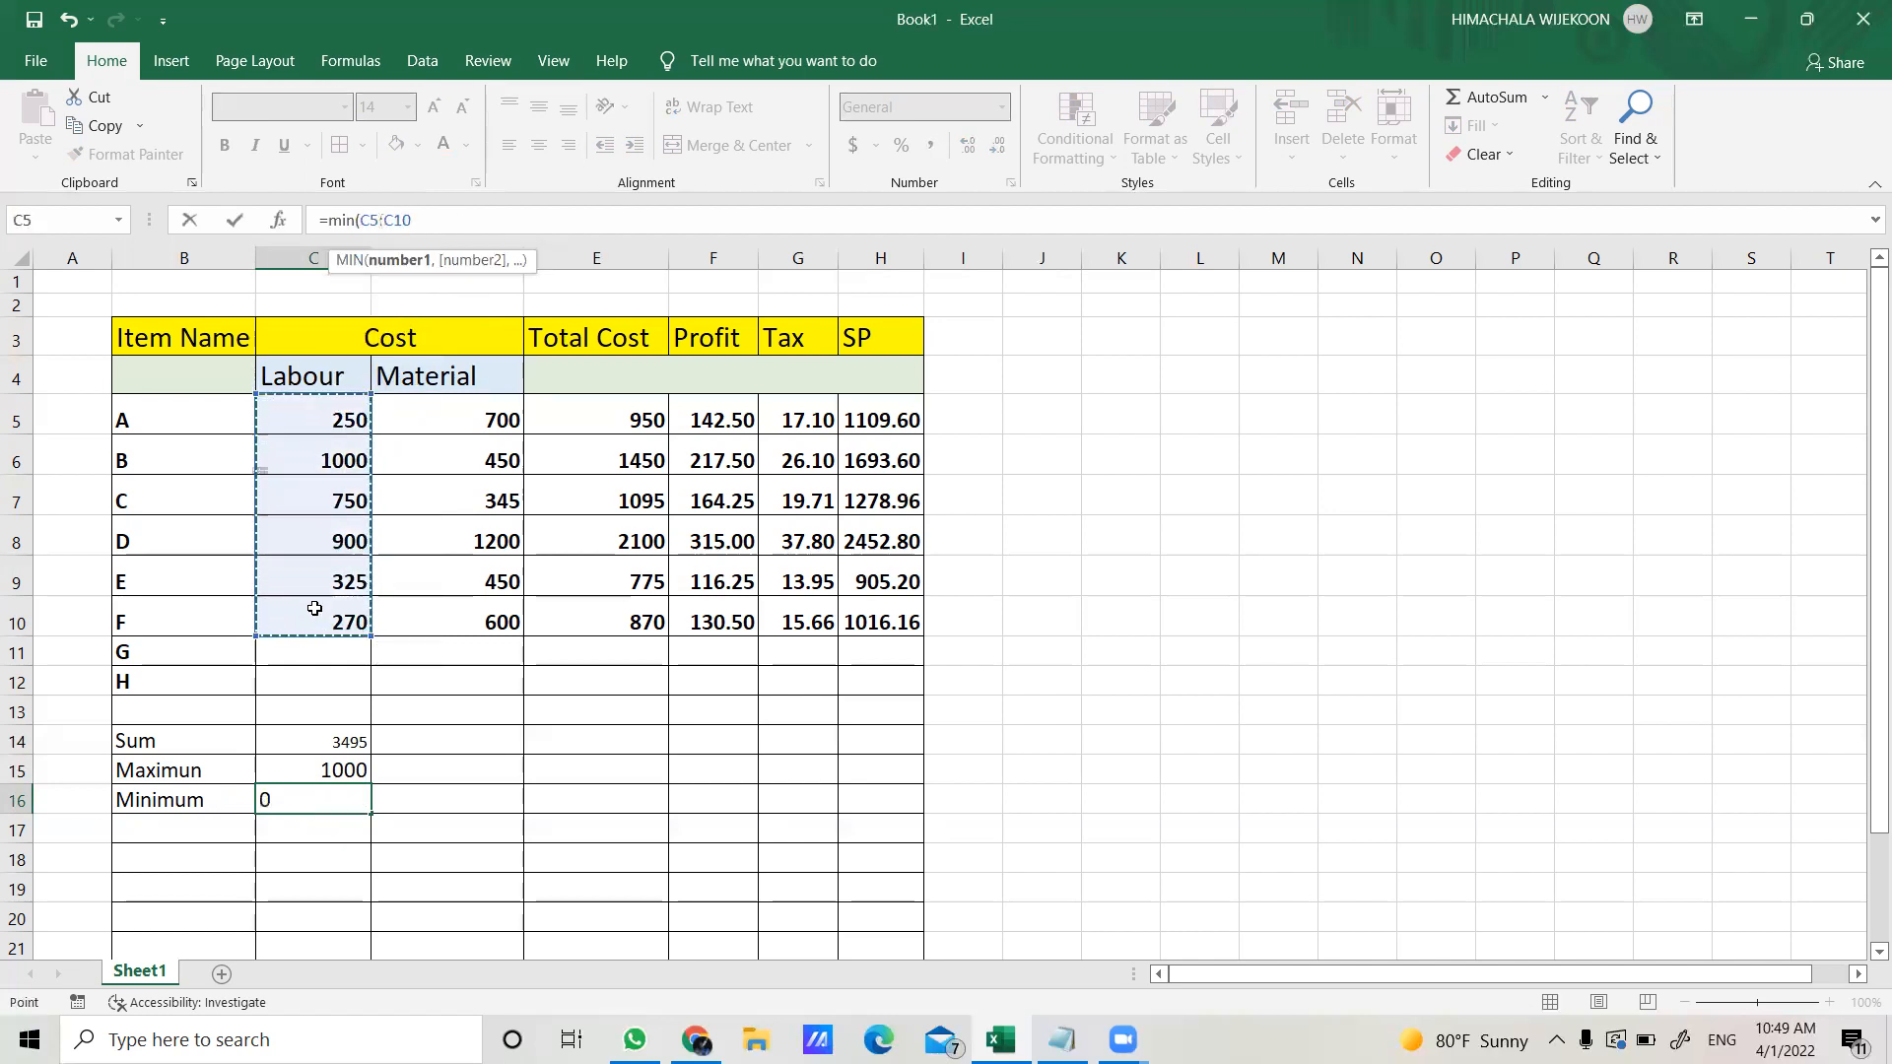
type(")")
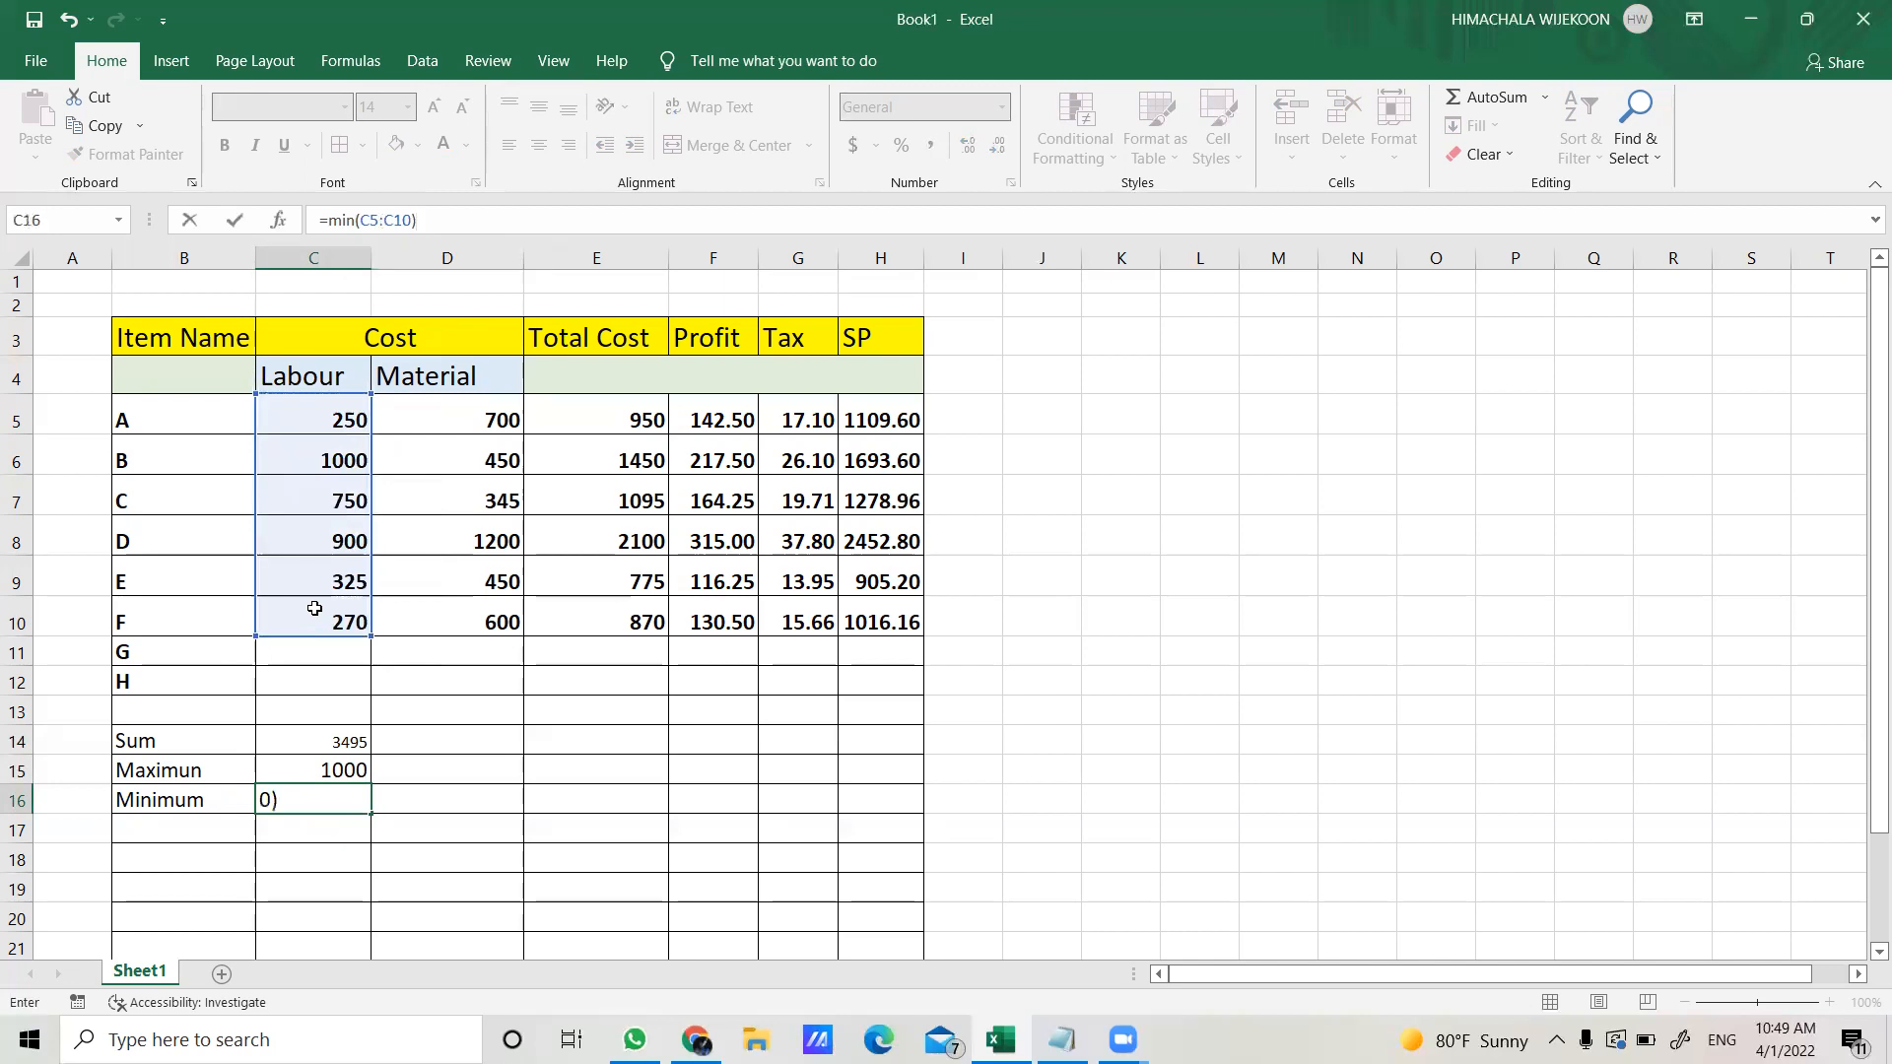
key("Return")
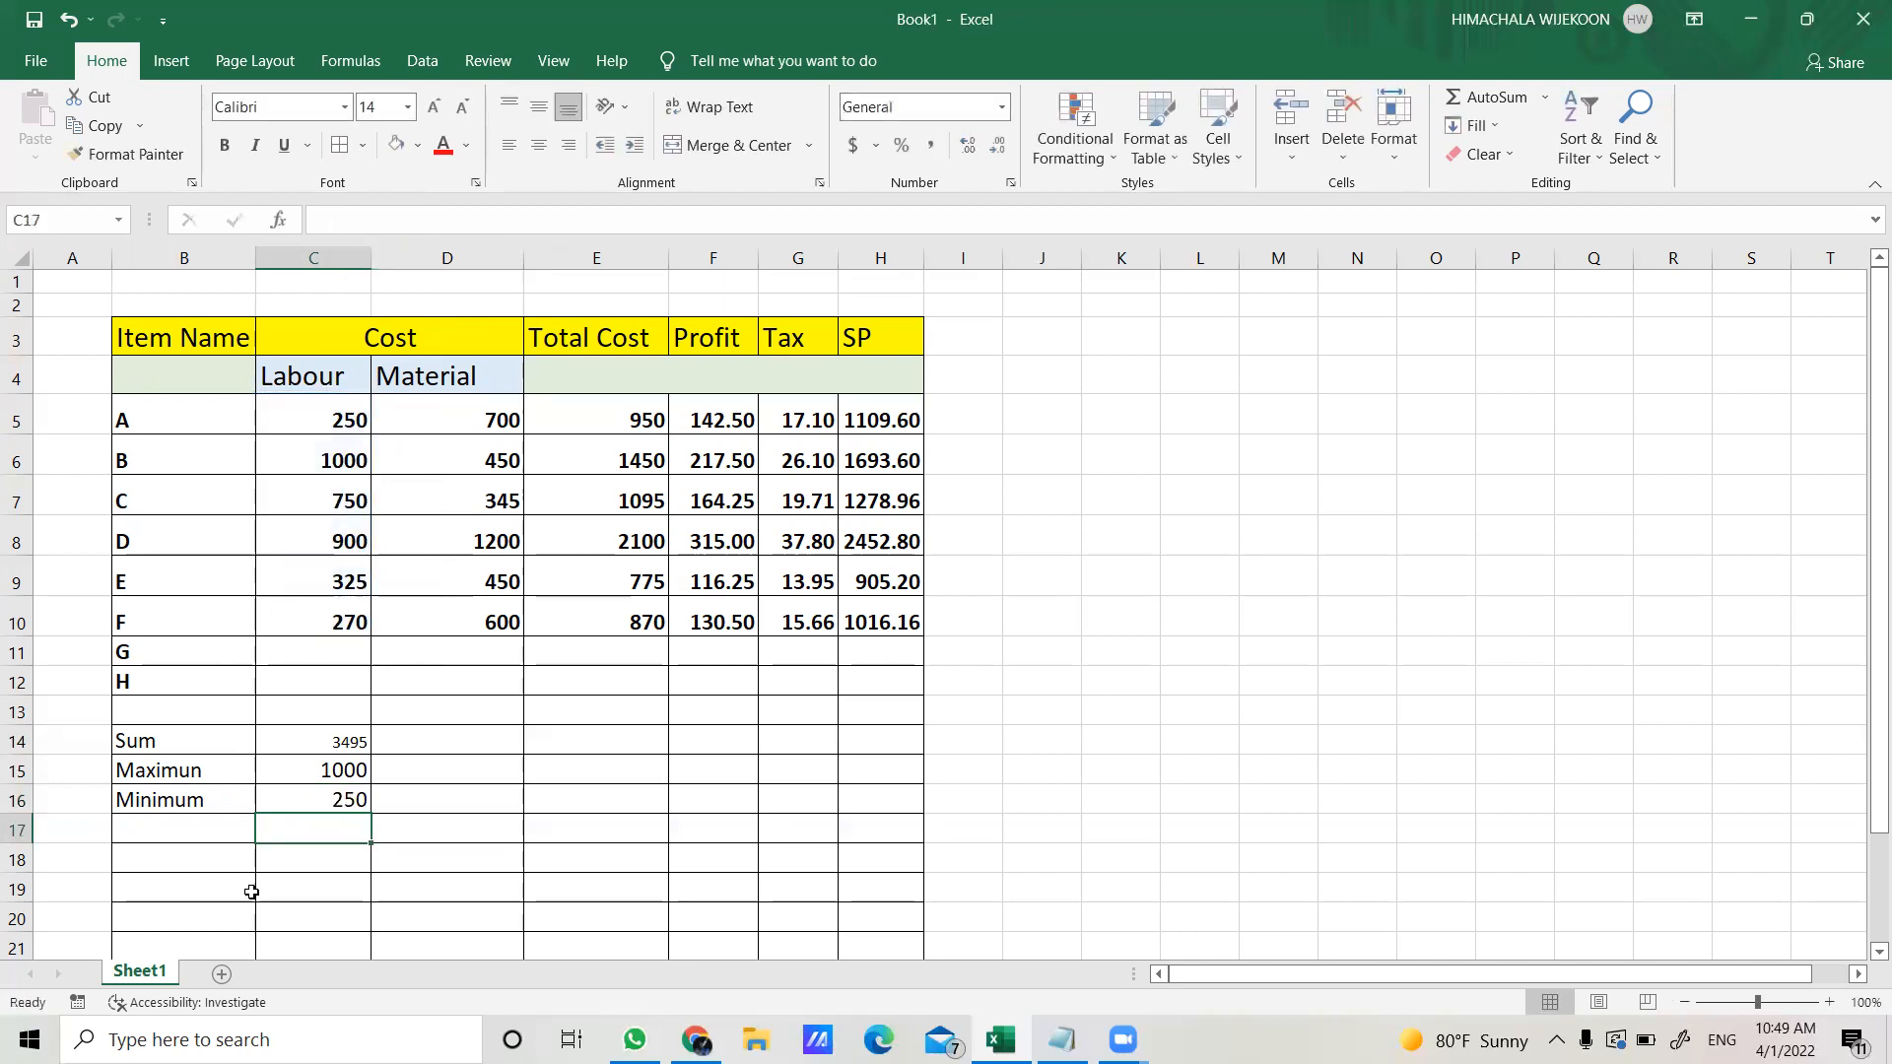
left_click(335, 800)
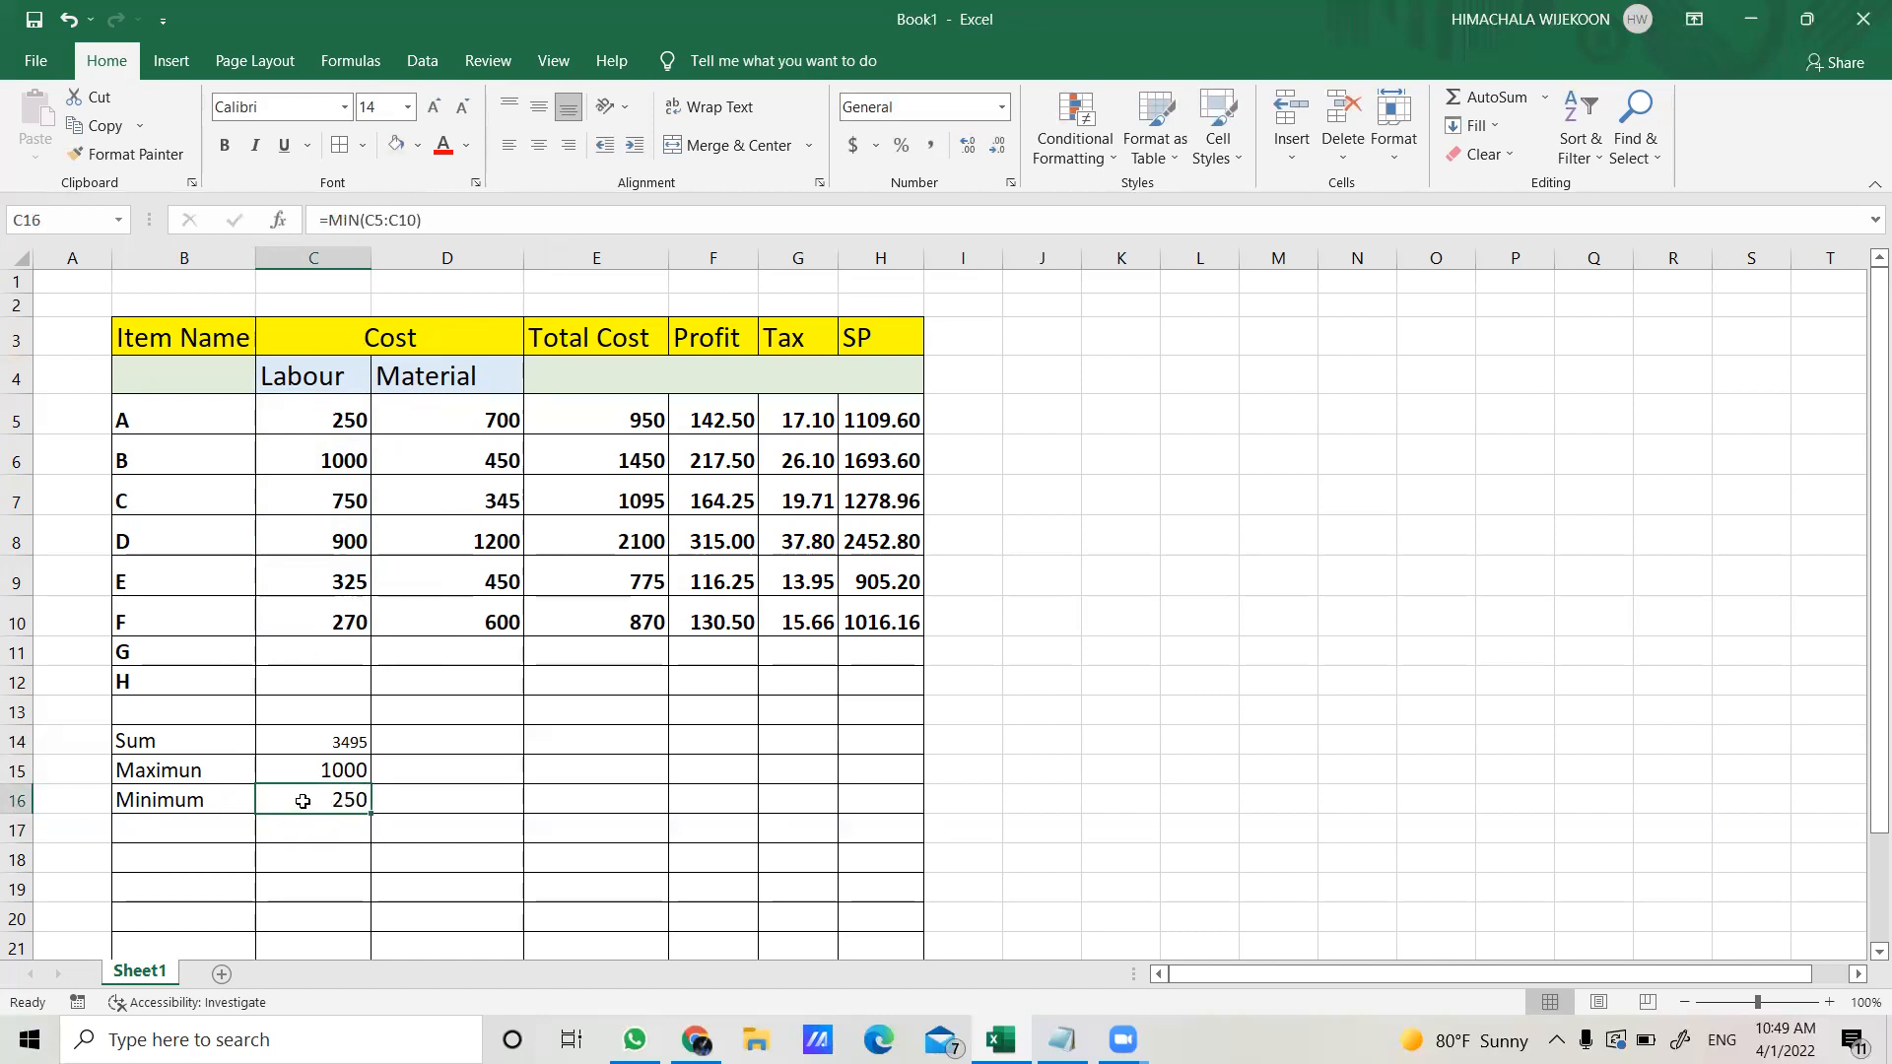
left_click(238, 830)
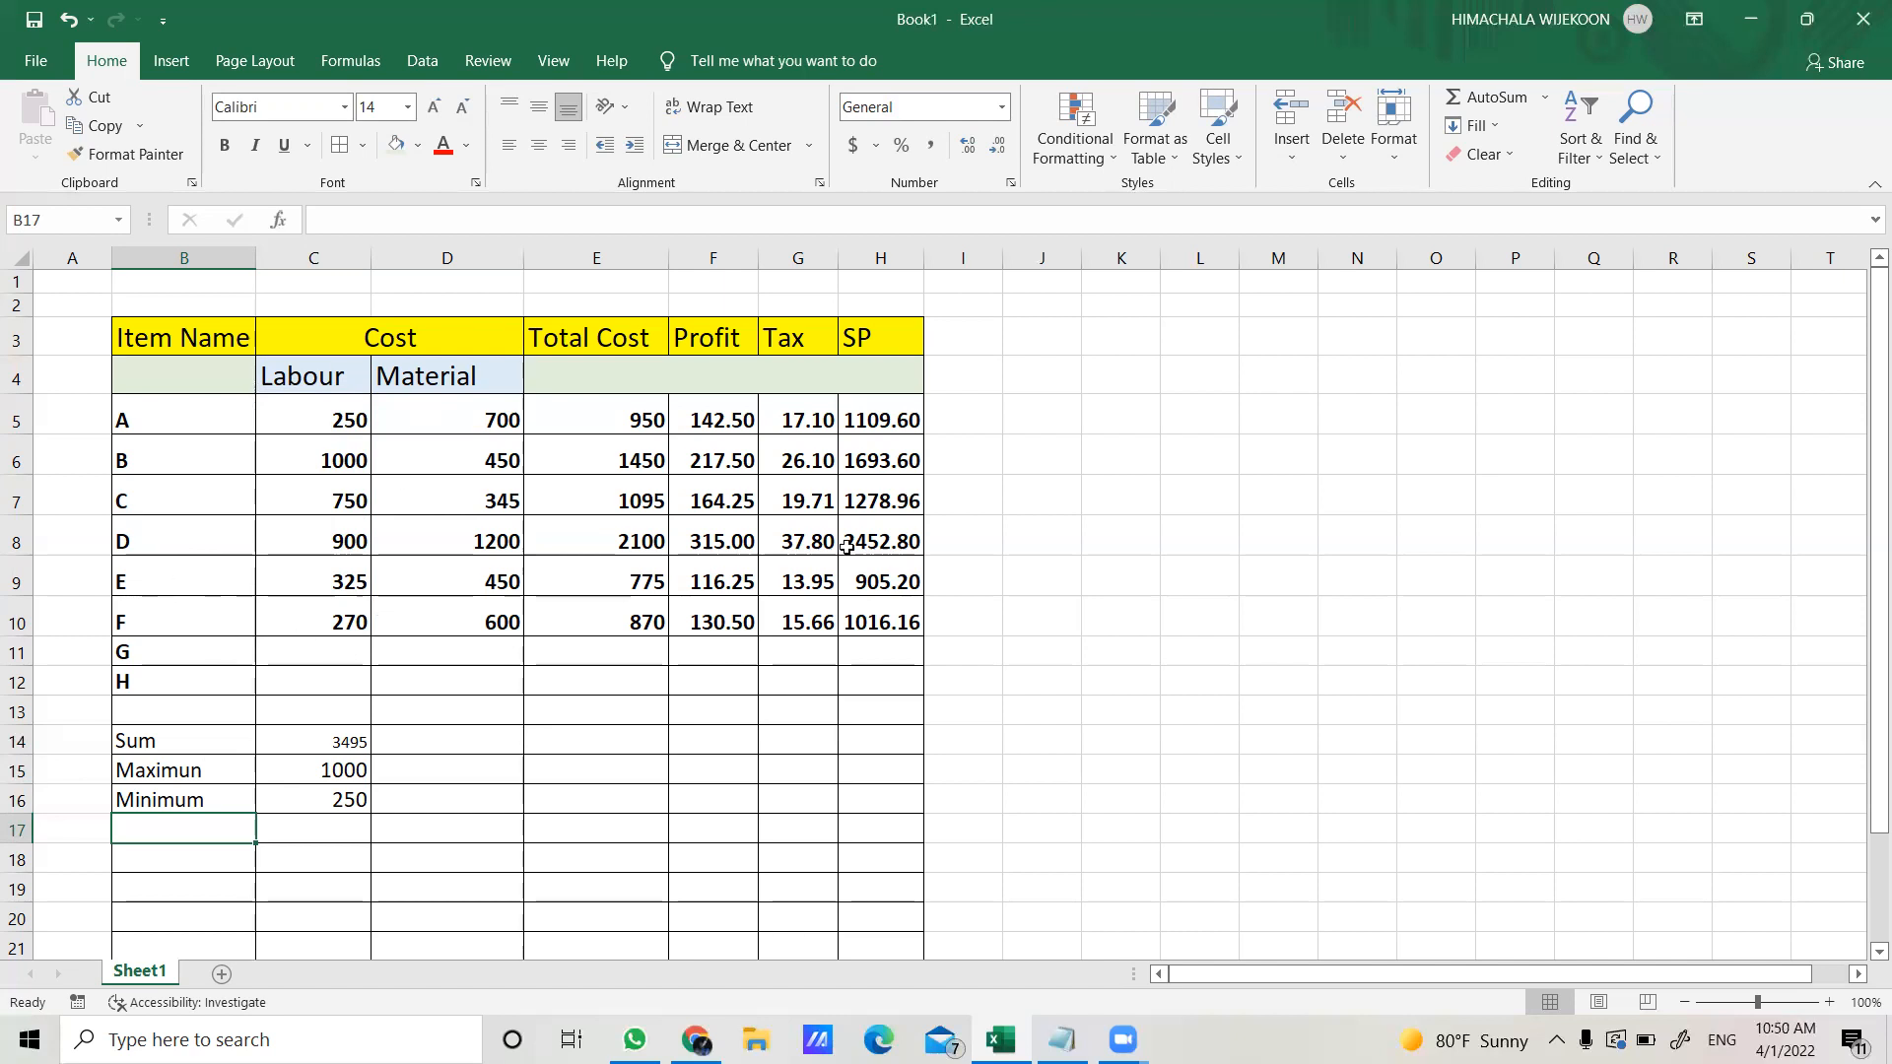
- Label B17 as "Count" and count the Labour costs in C17 with the formula =COUNT(C5:C10)
left_click_drag(1862, 407, 1863, 479)
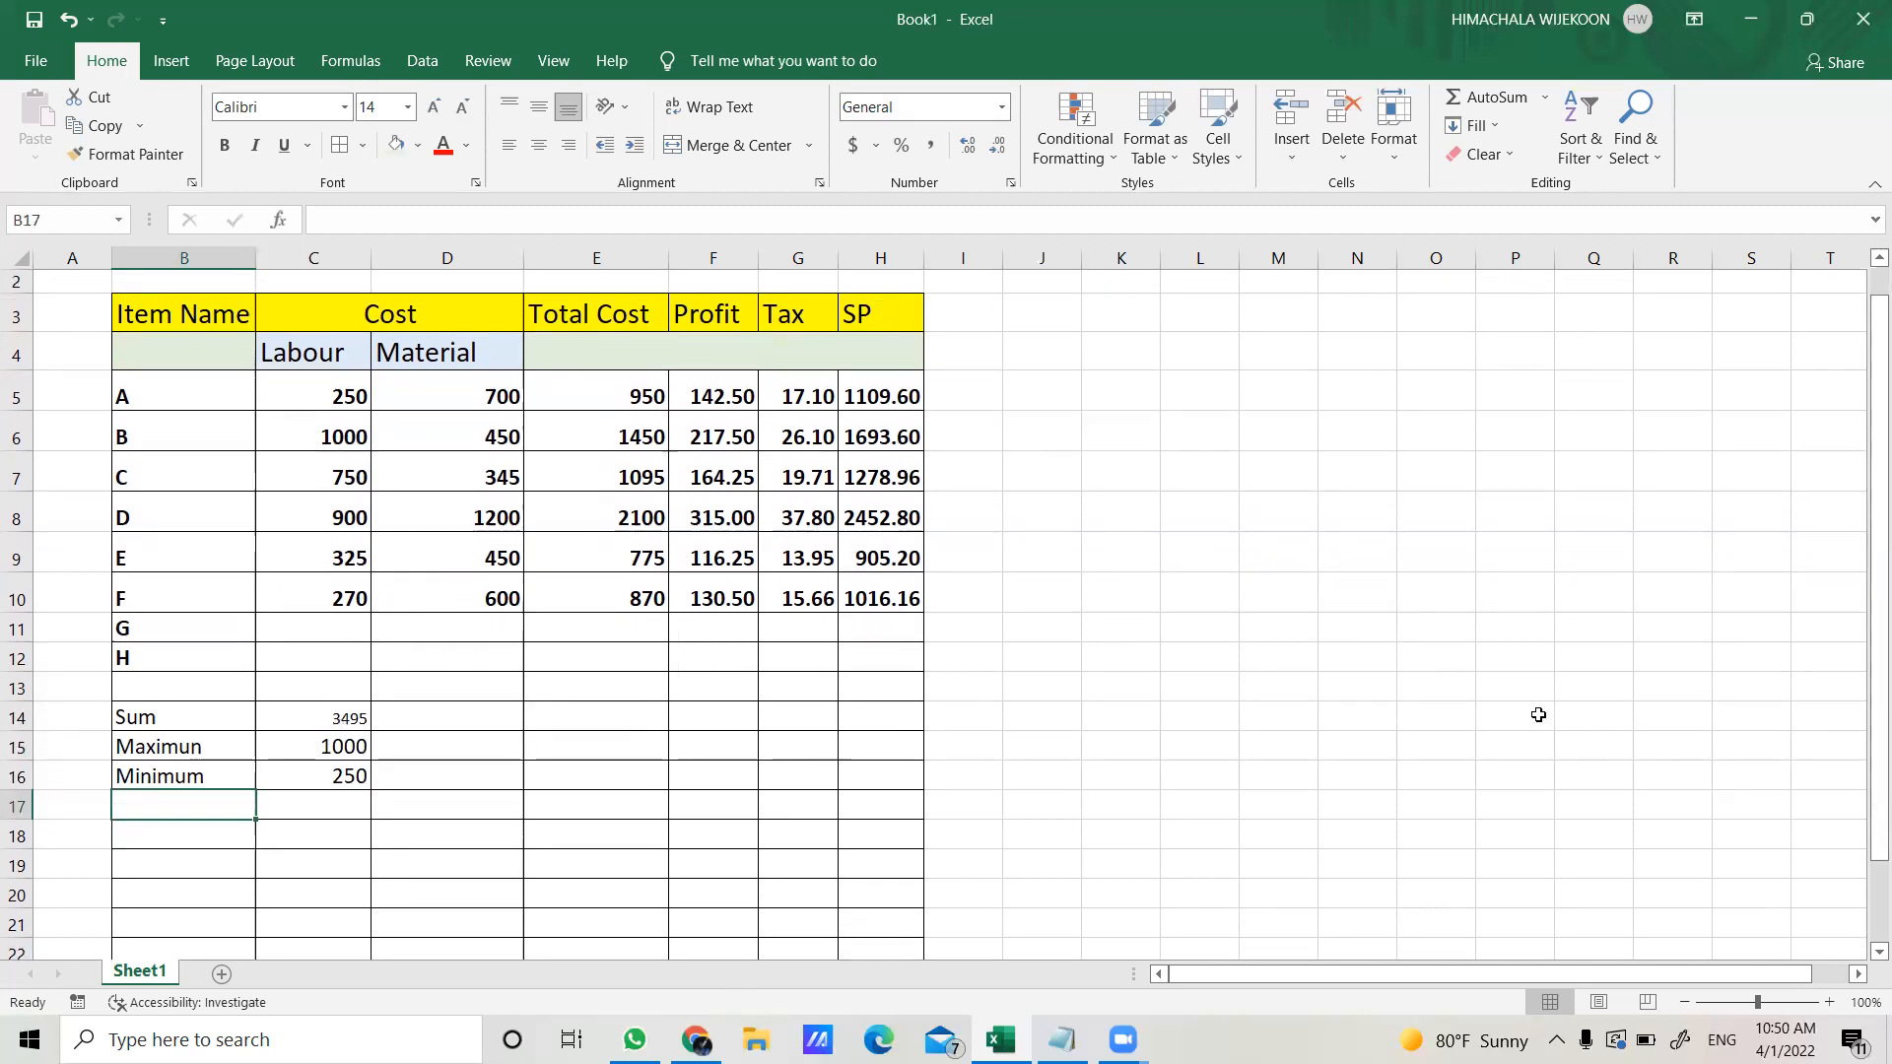
type("Count")
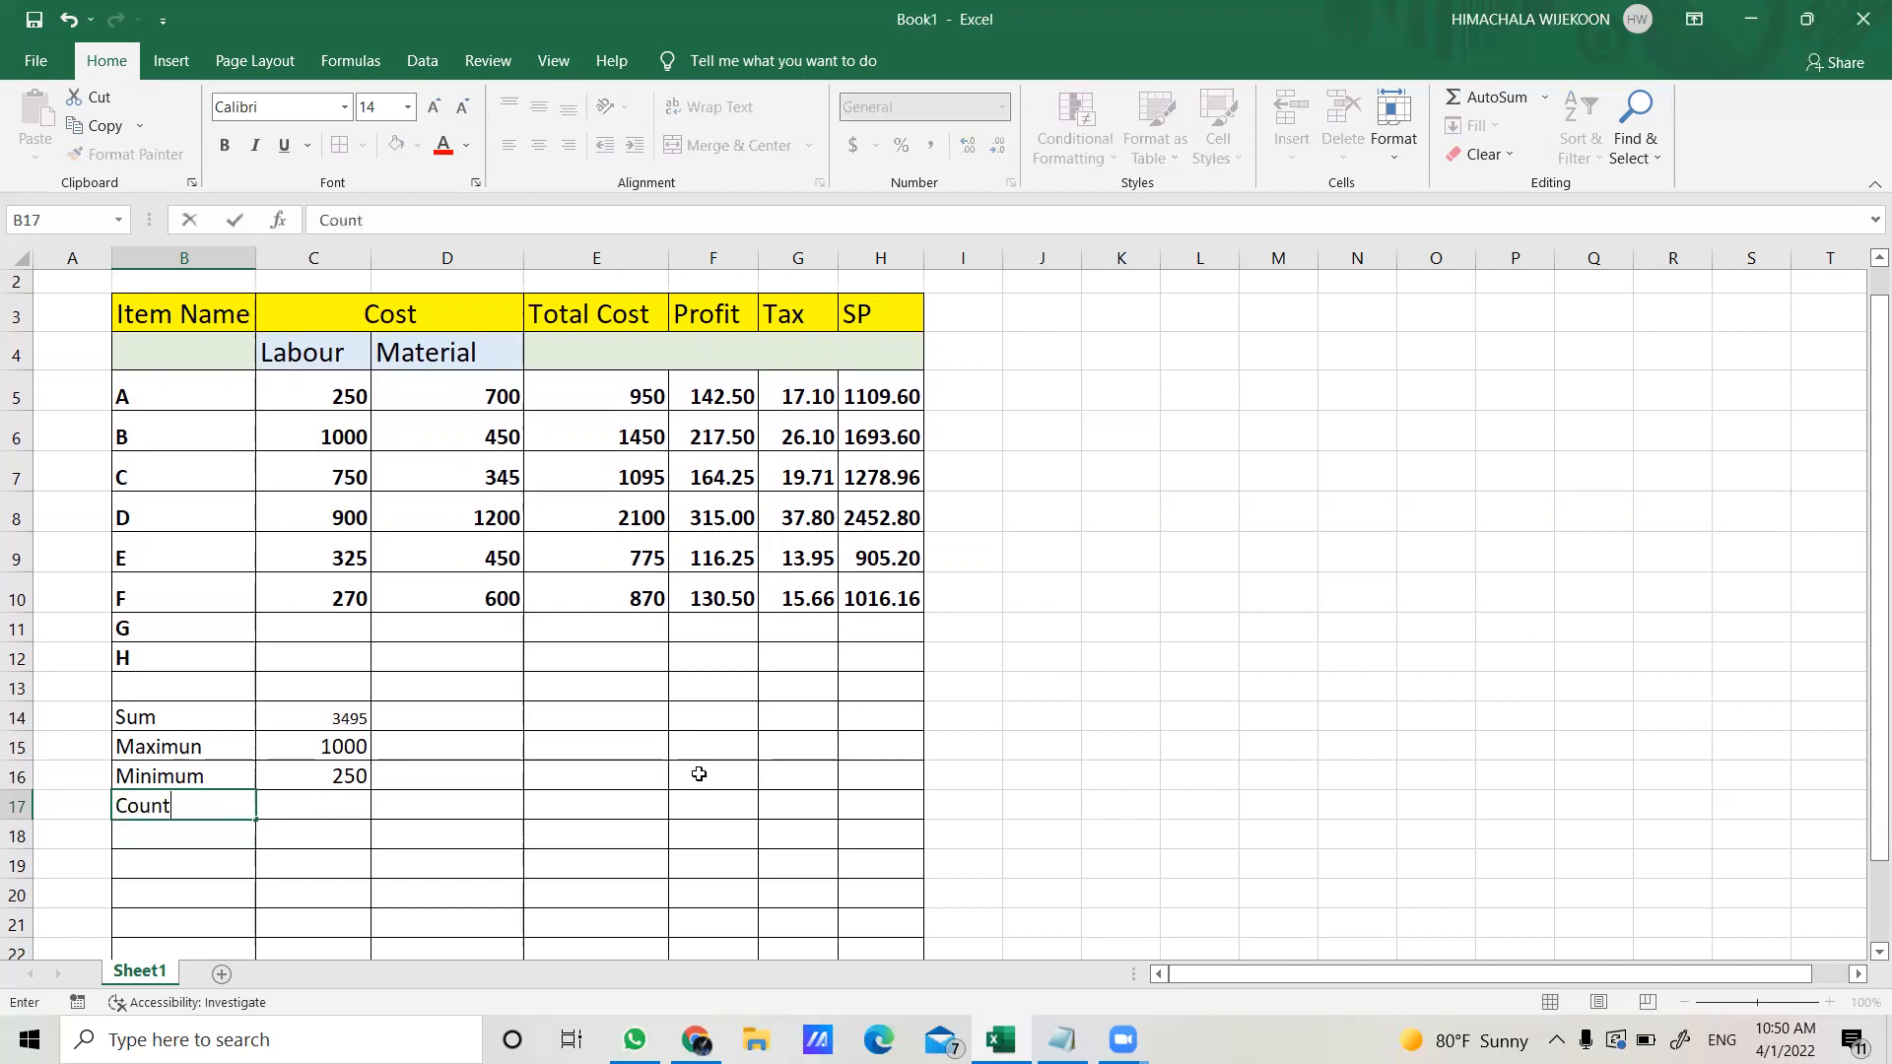
left_click(318, 804)
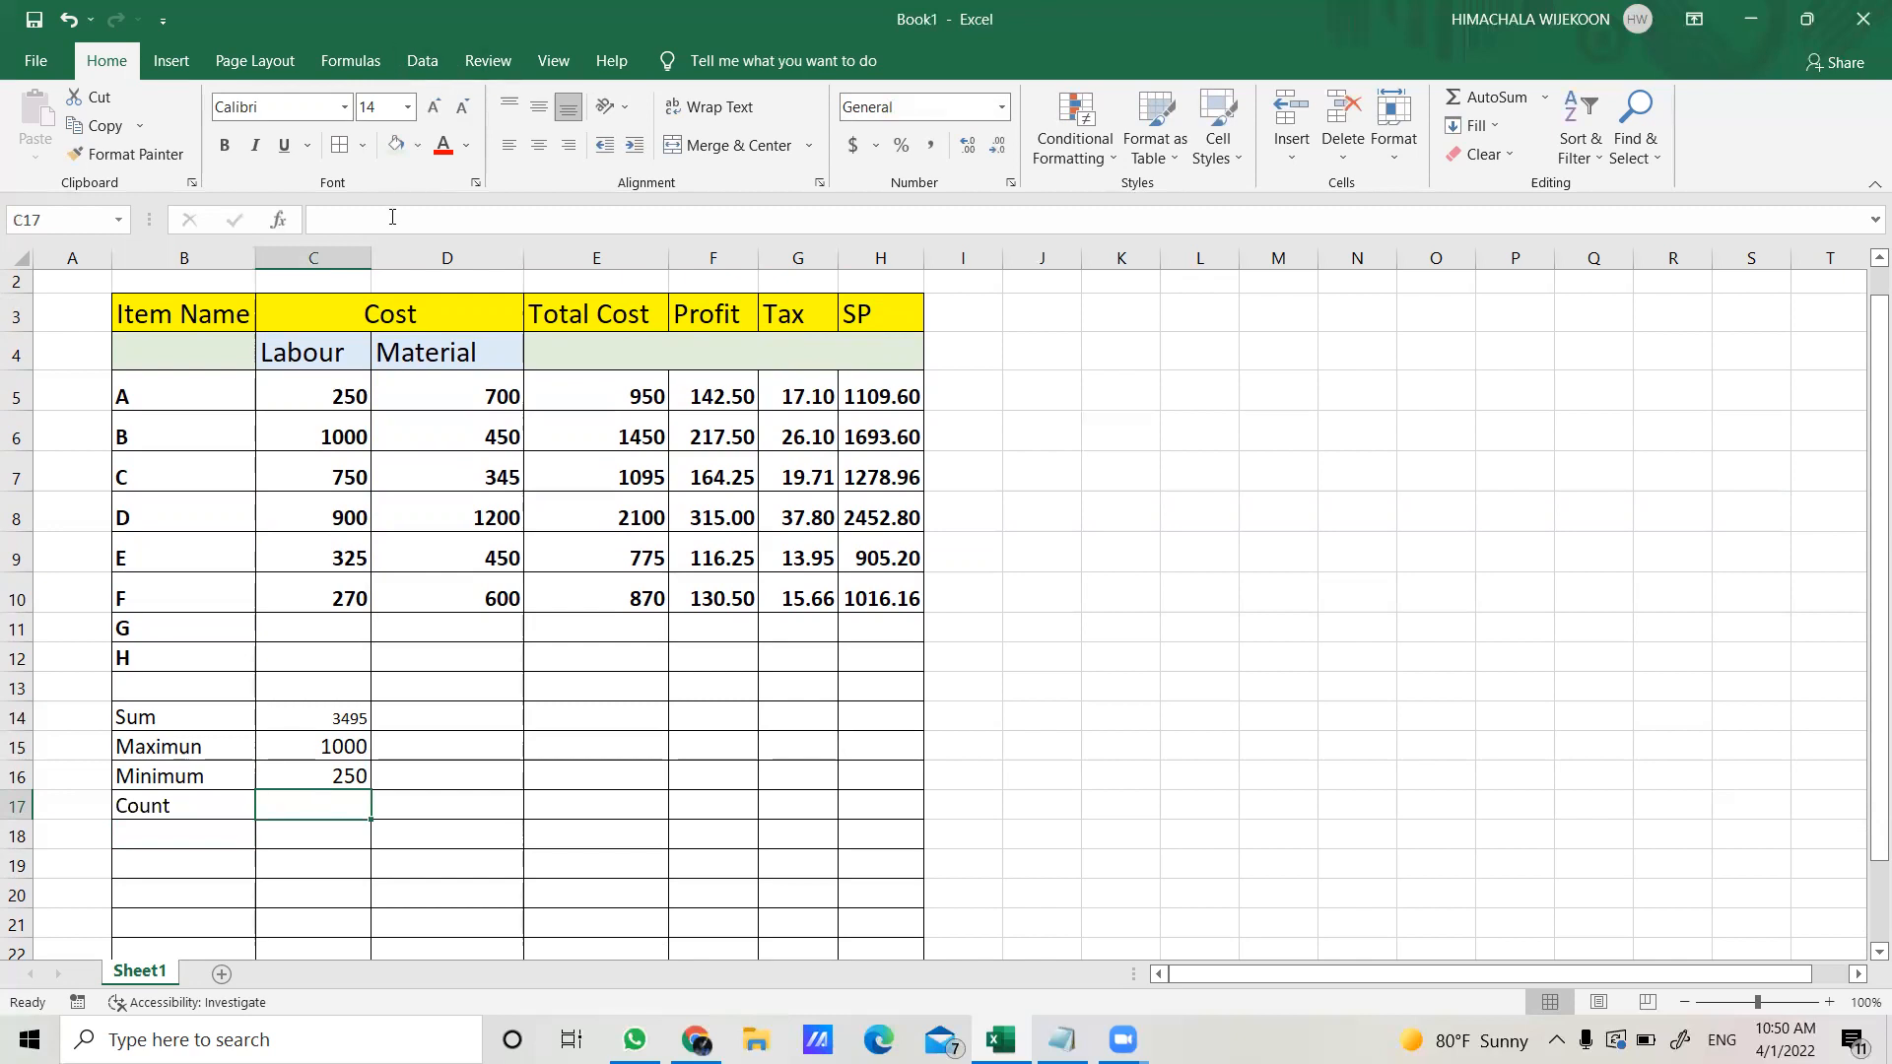
type("=count")
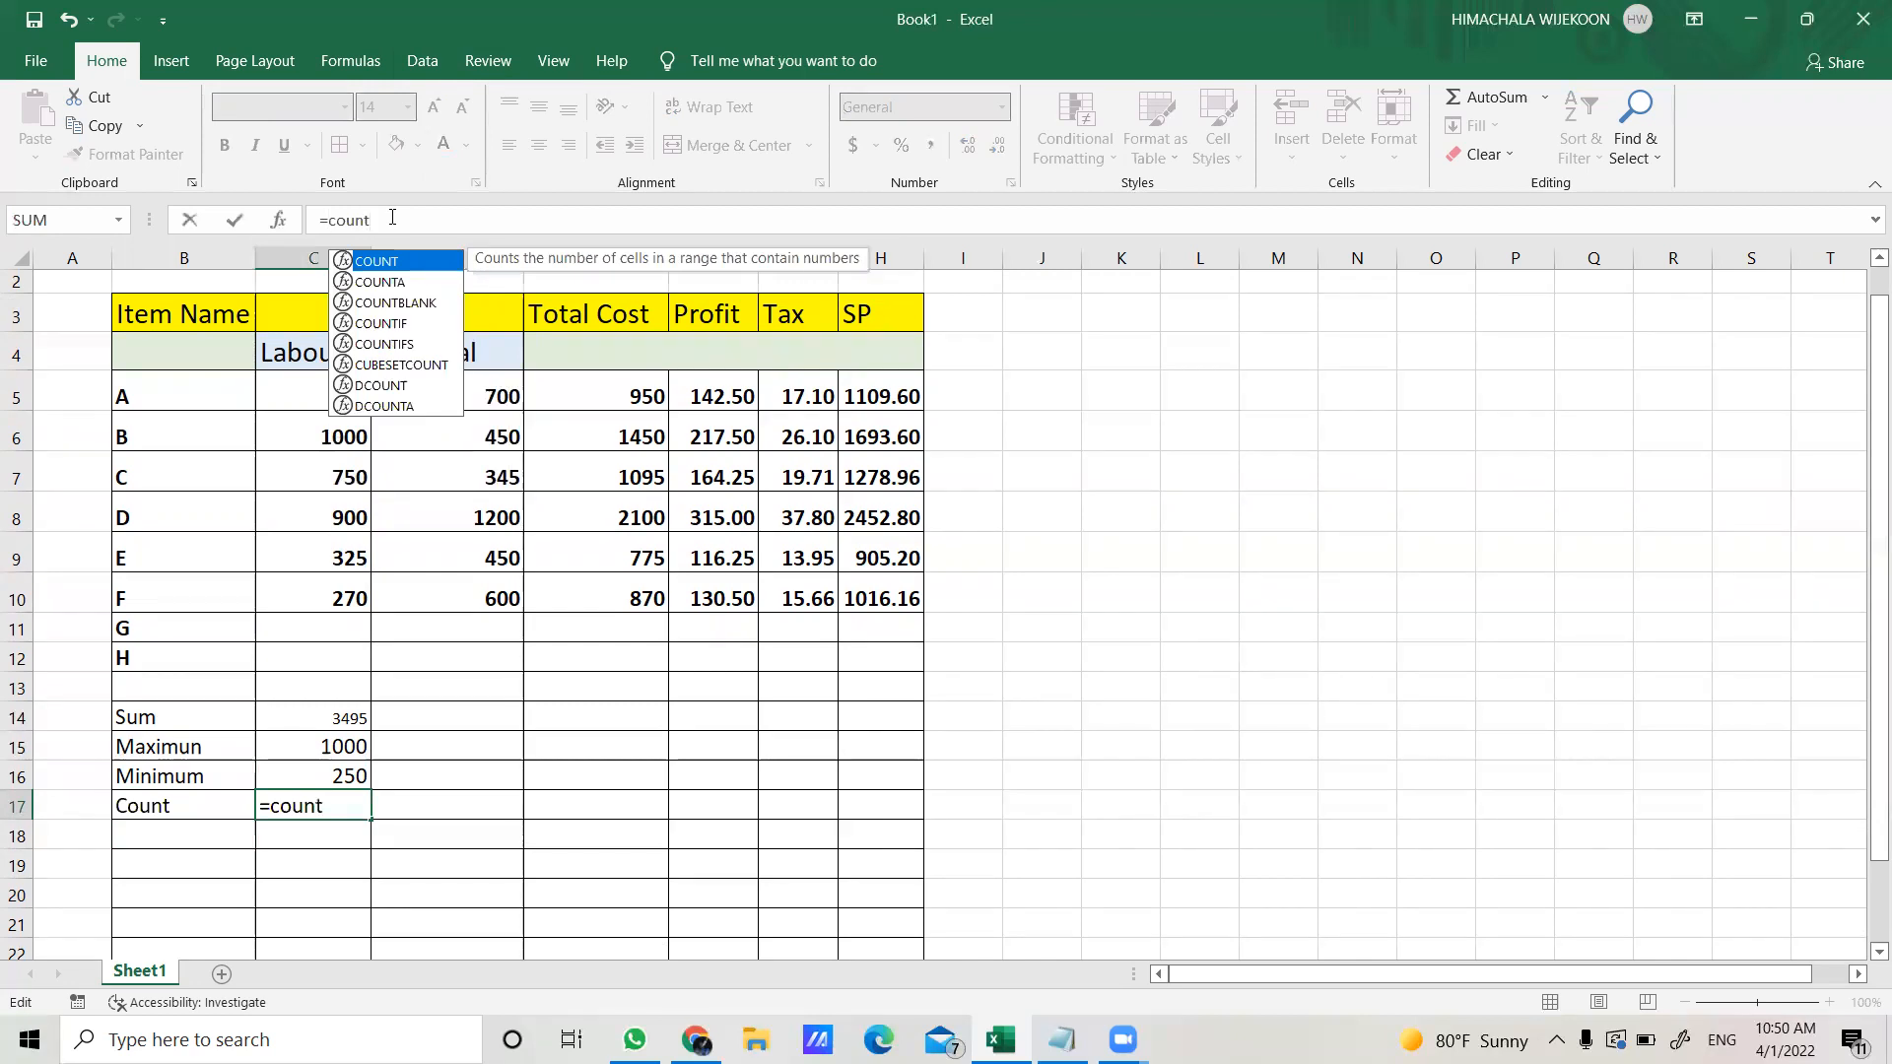
type("(")
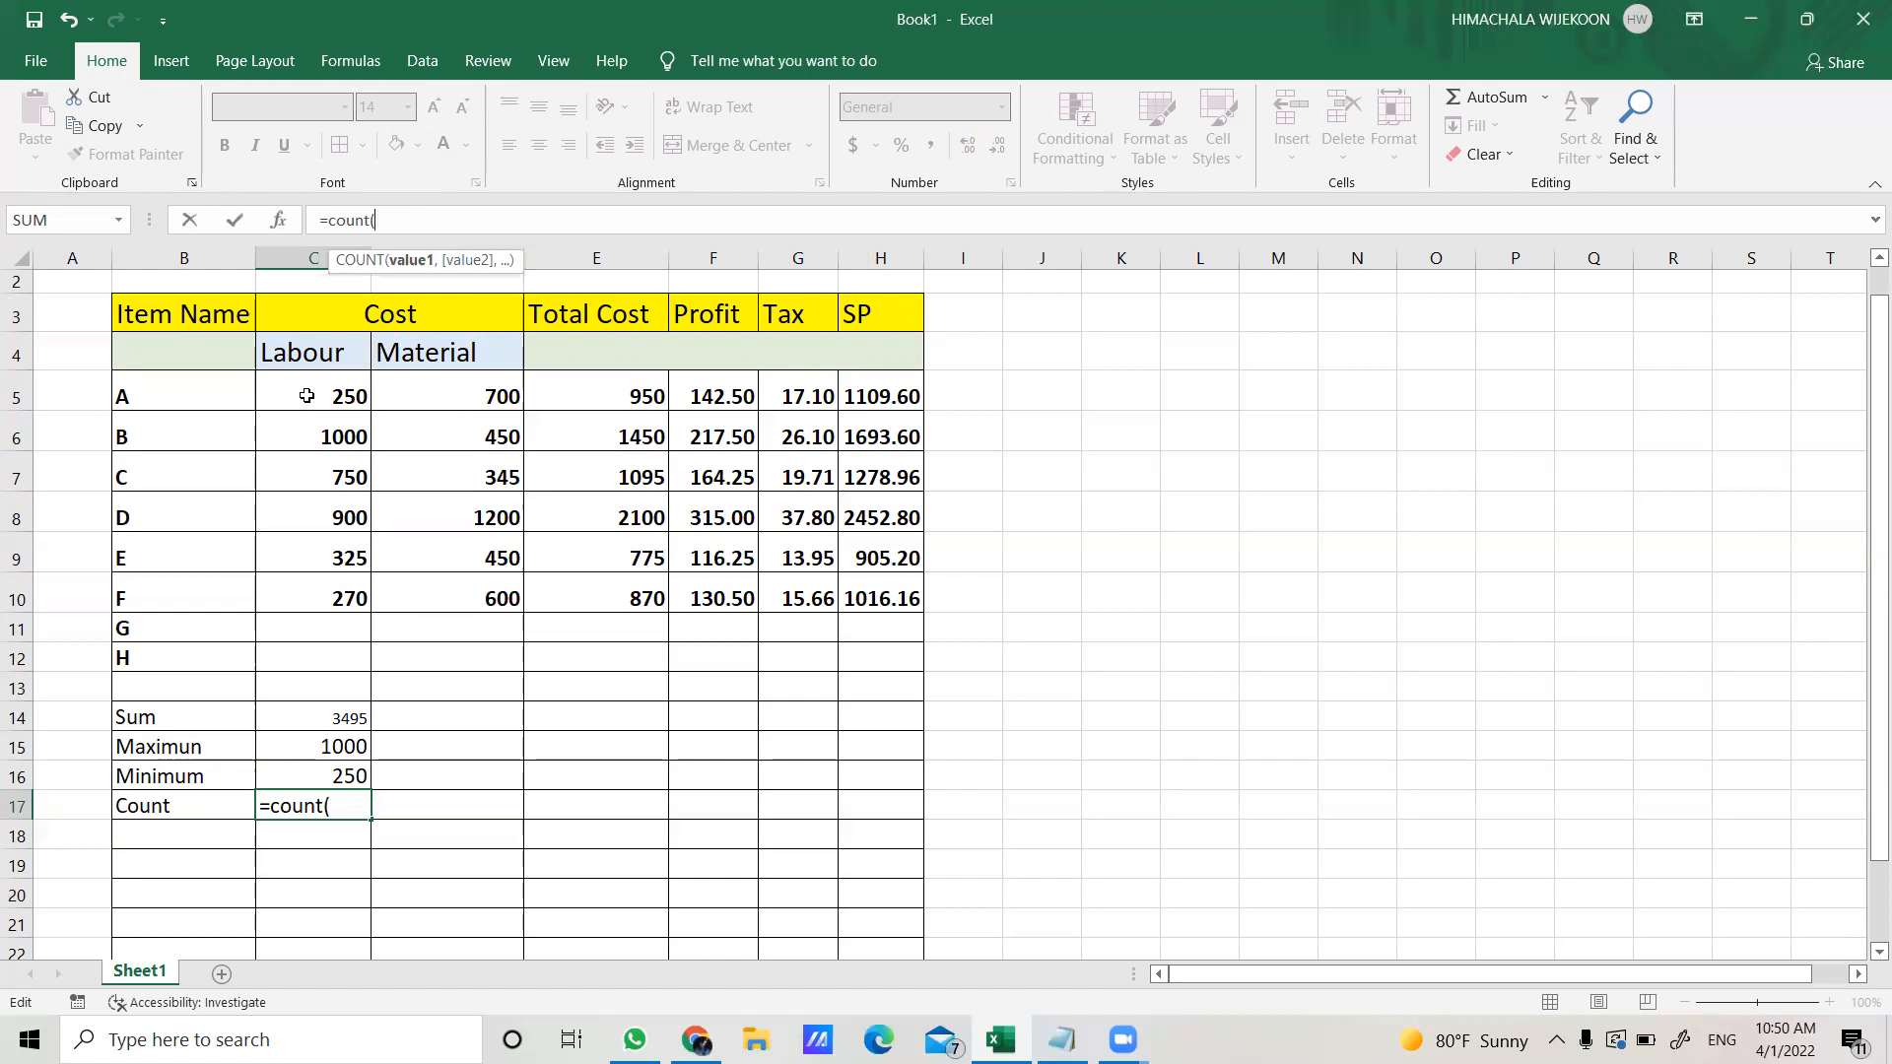
left_click_drag(306, 396, 336, 611)
type(")")
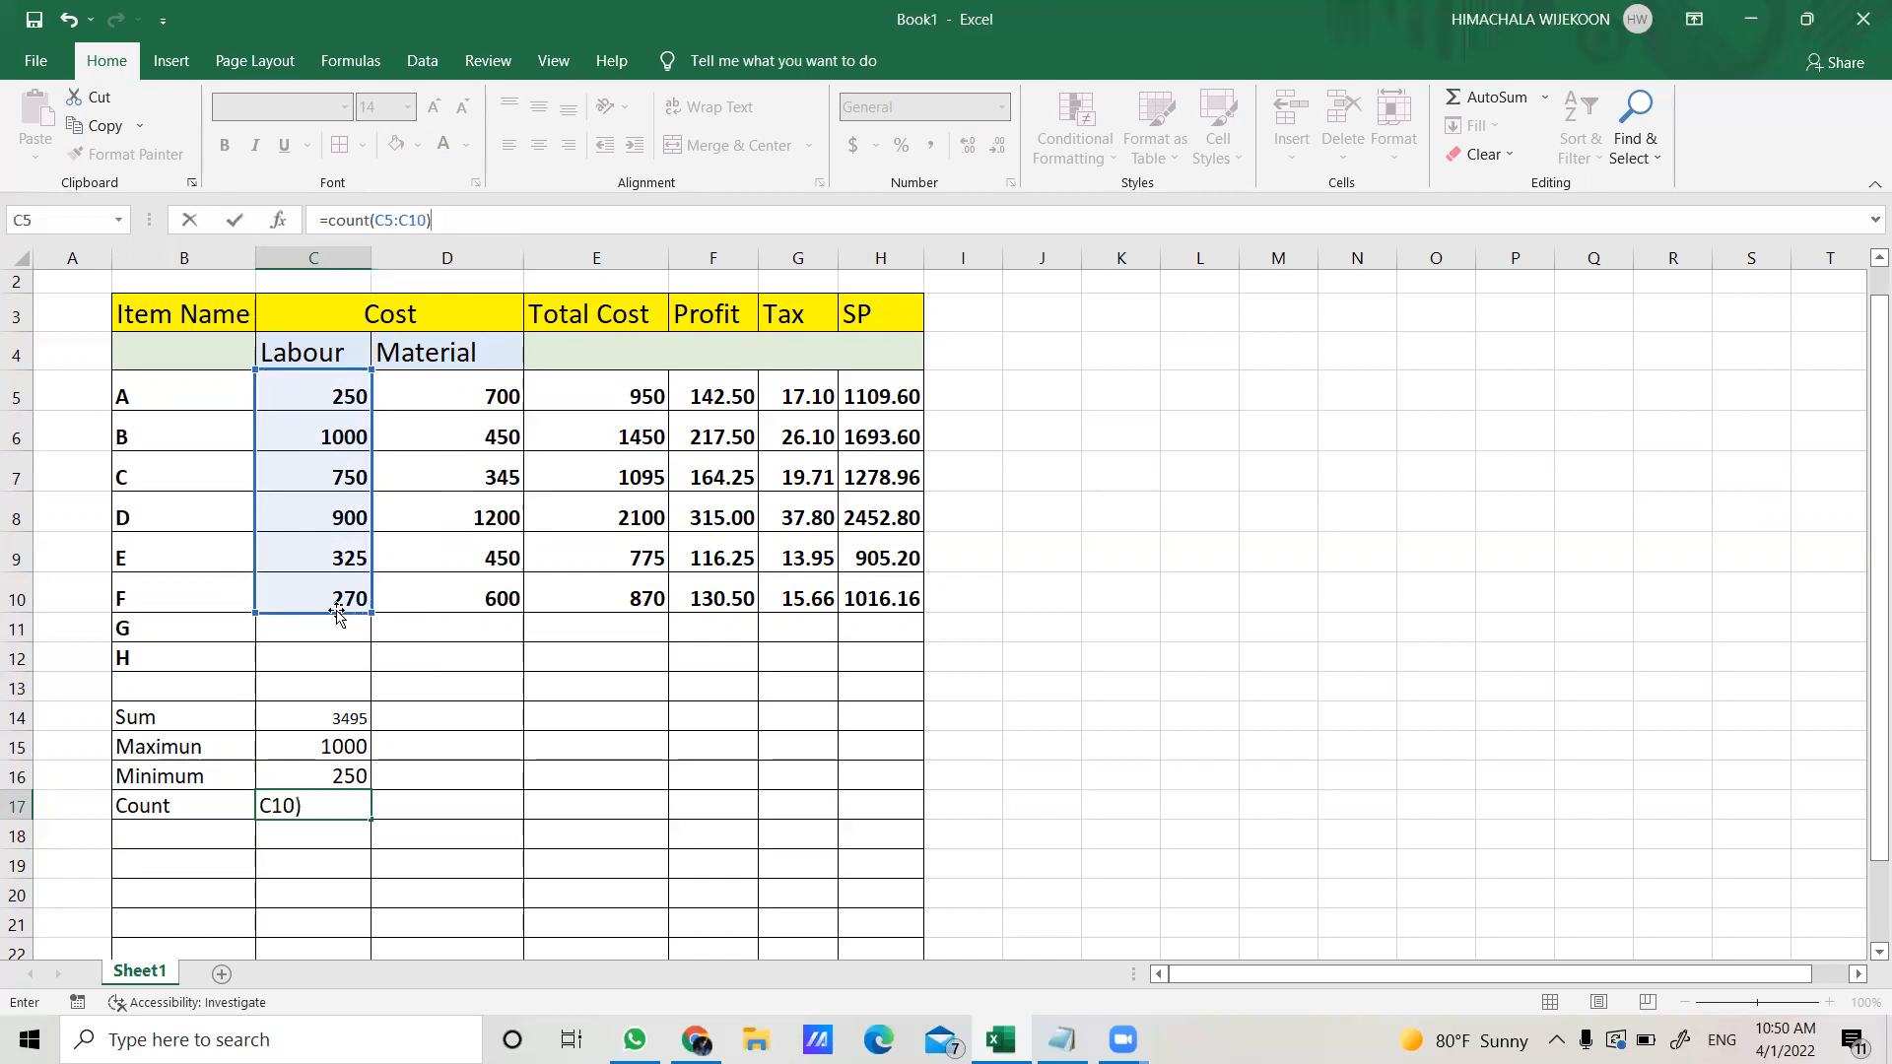
key("Return")
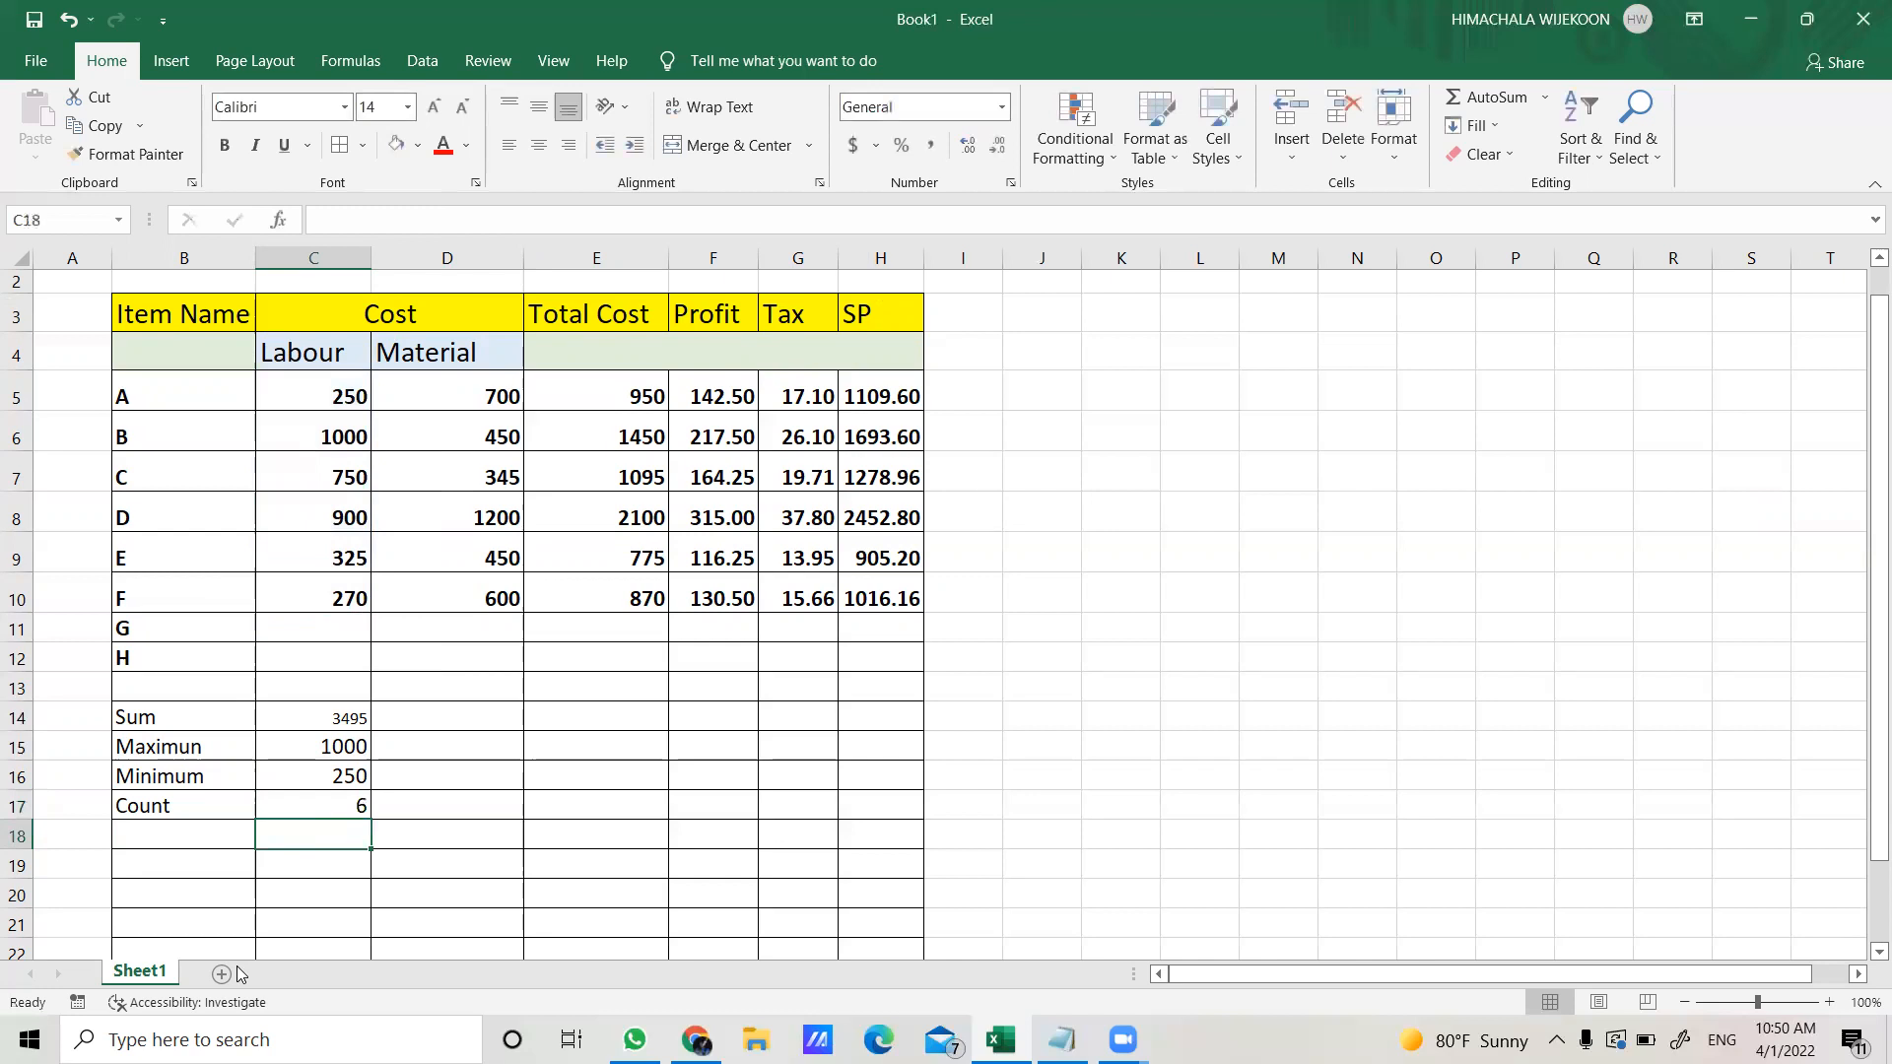
left_click(318, 806)
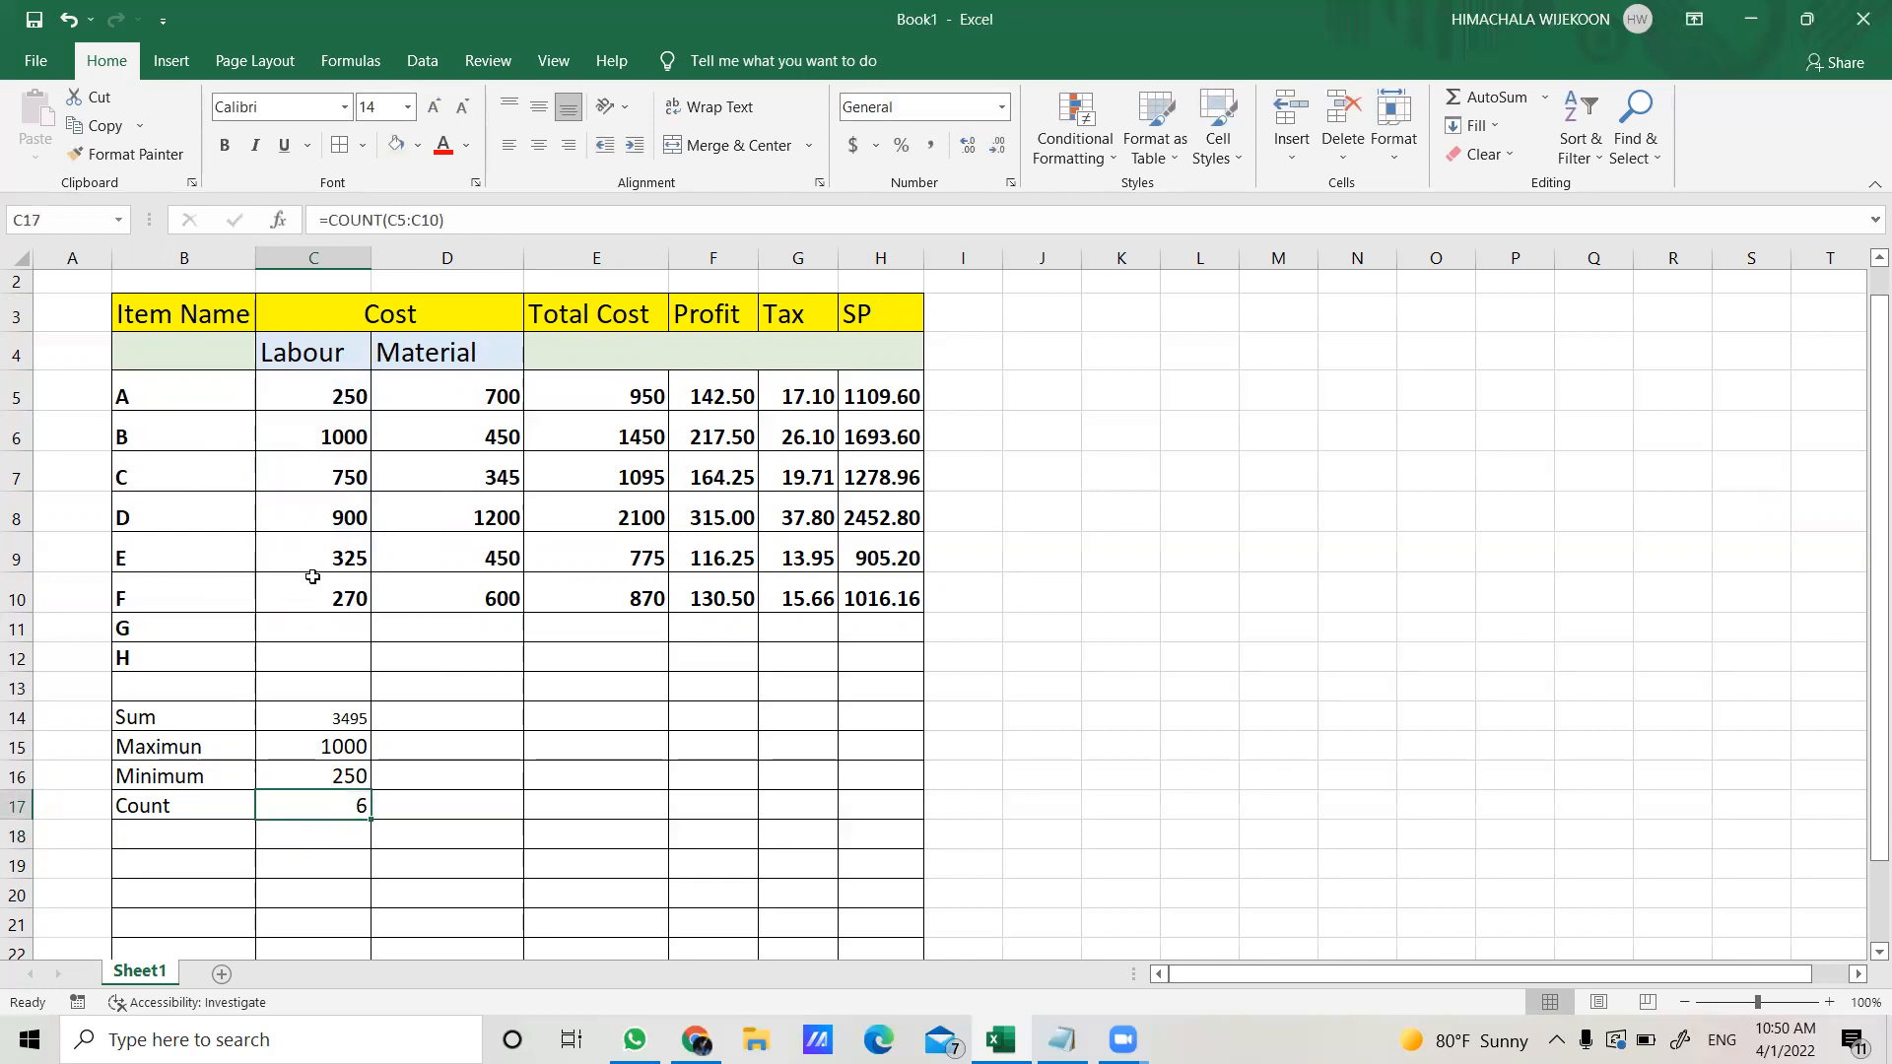
- Label cell B18, directly below the Count label, as "count"
left_click(210, 844)
type("count")
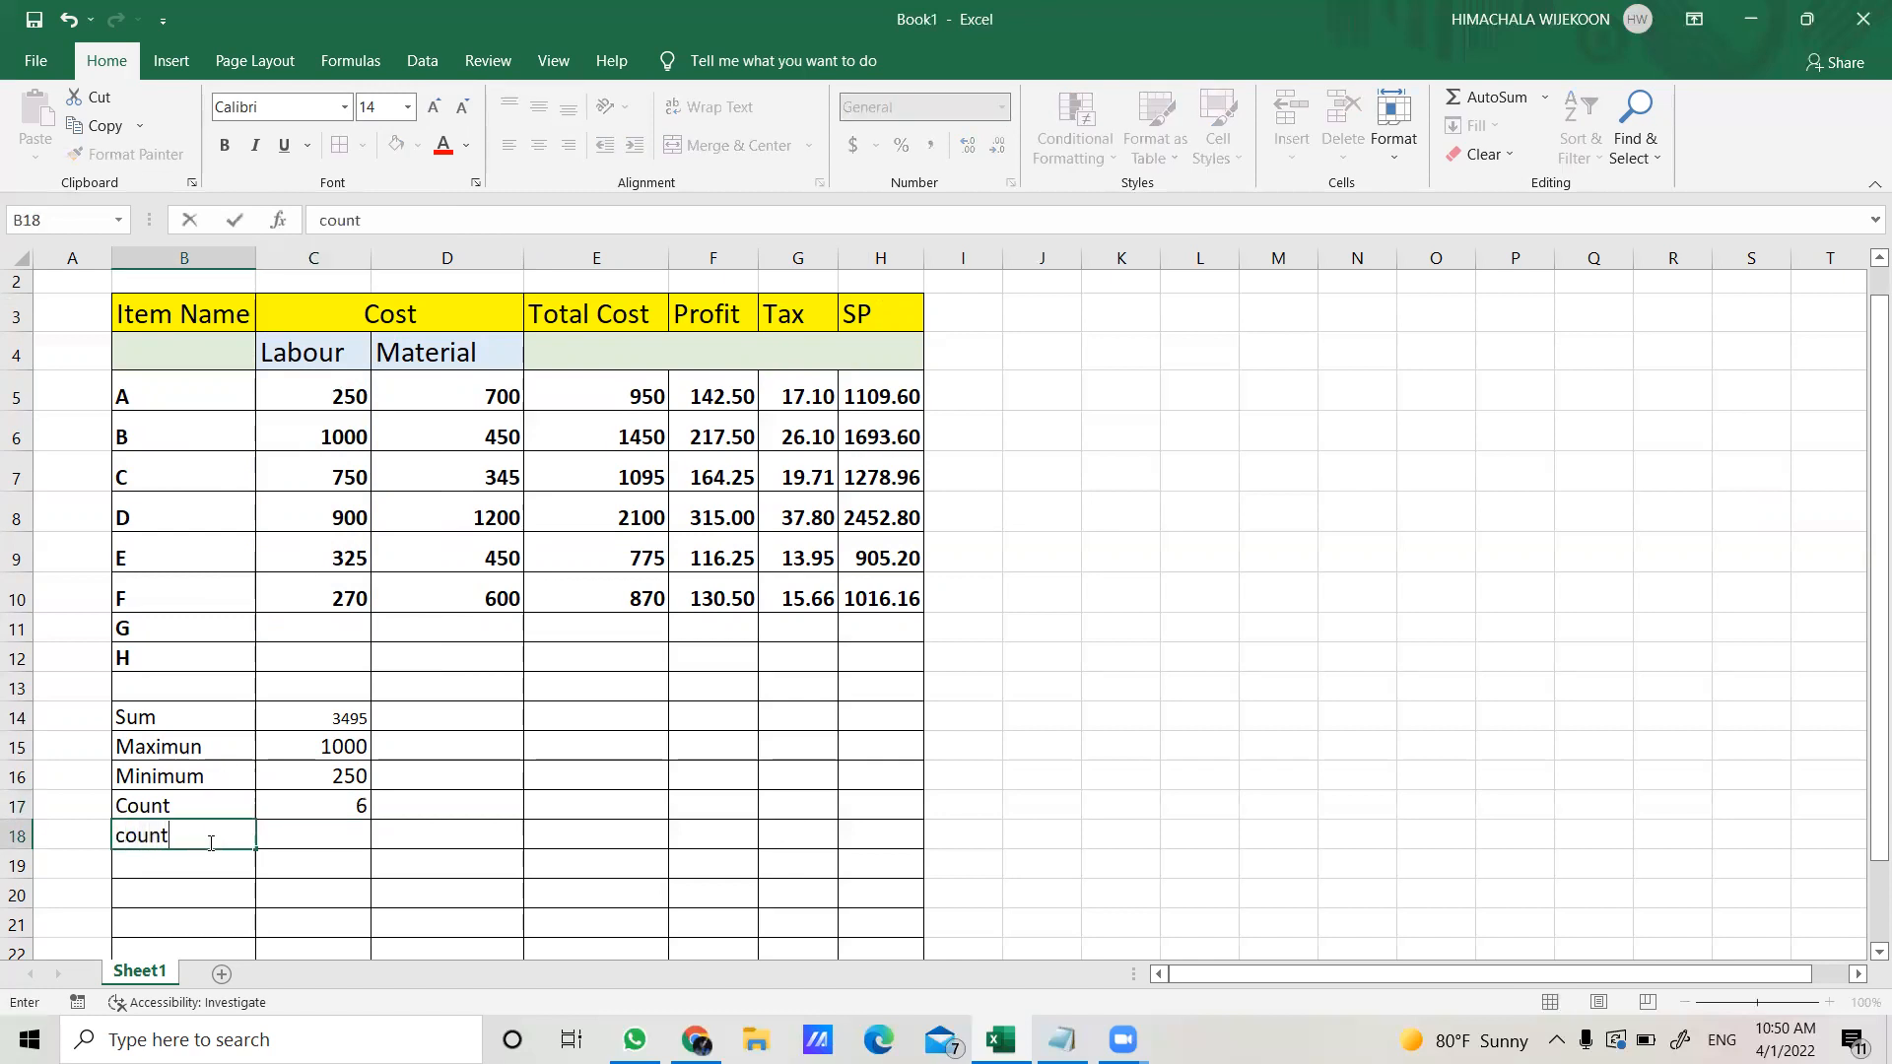
left_click(279, 836)
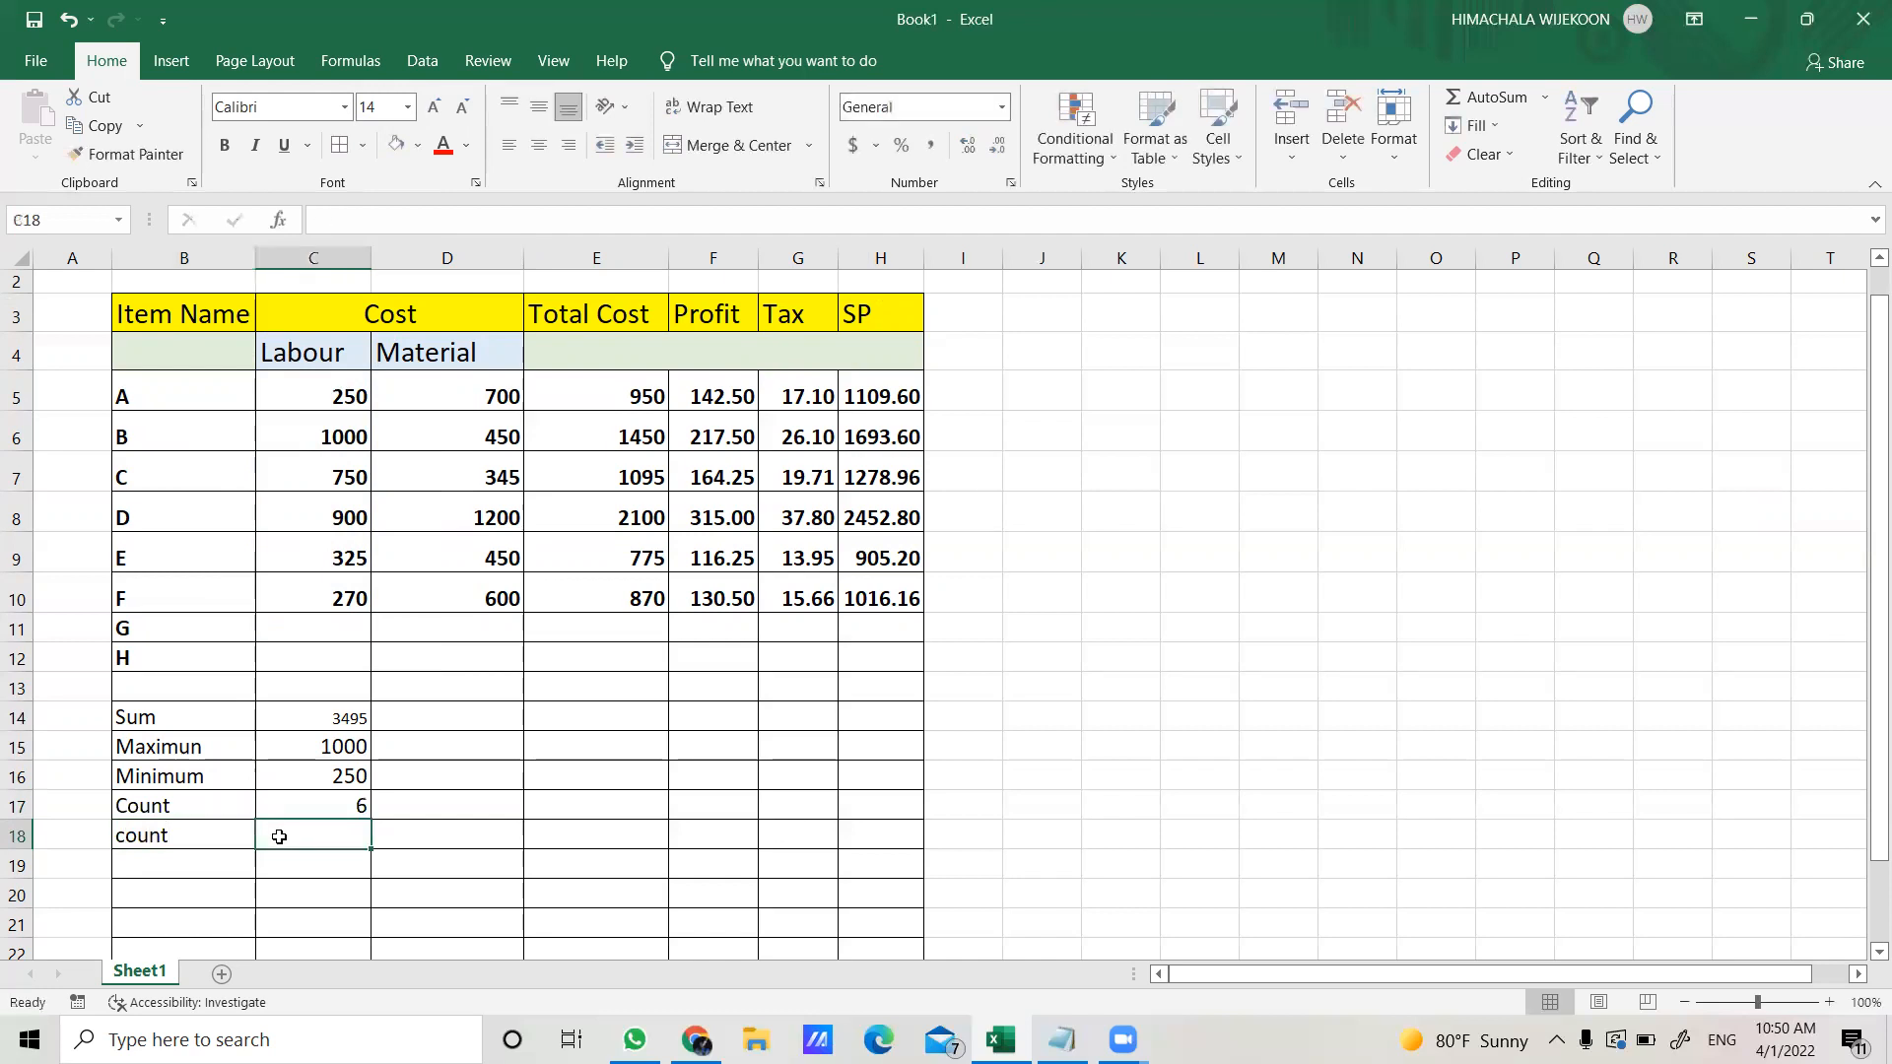
type("=")
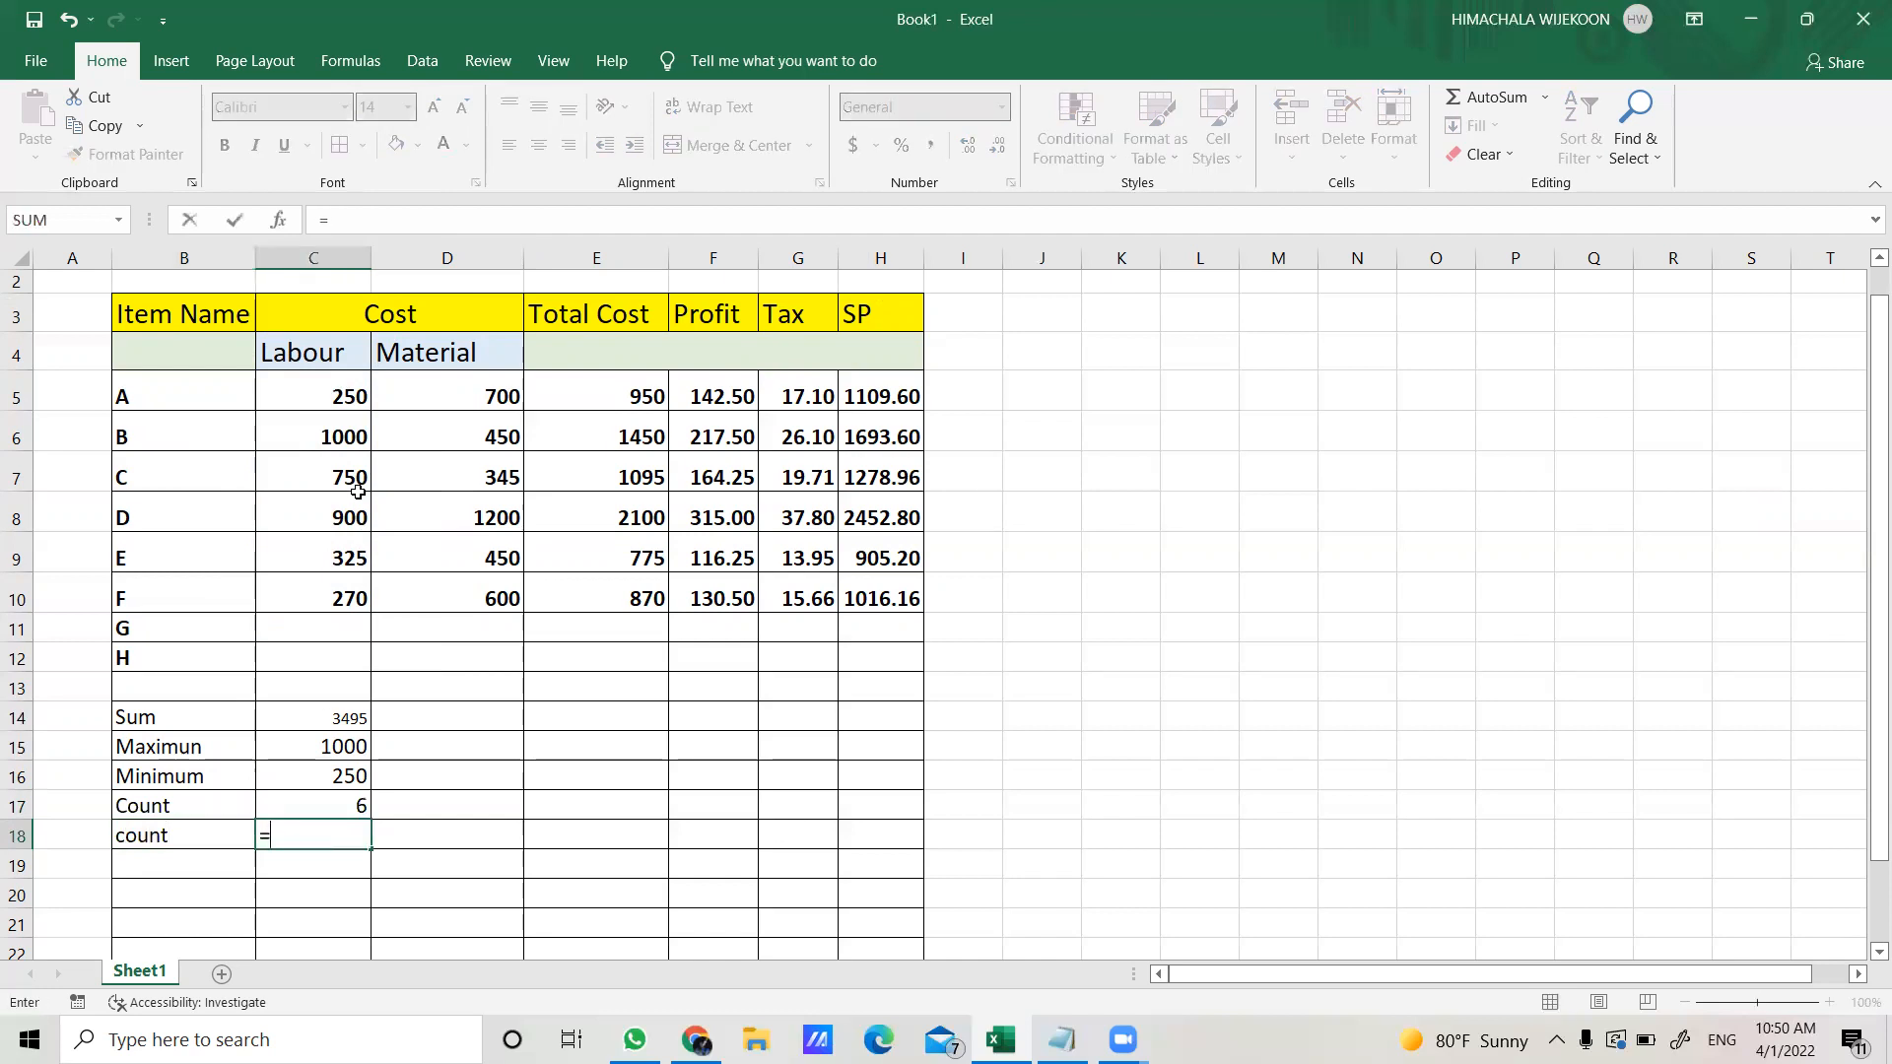
left_click_drag(320, 403, 338, 608)
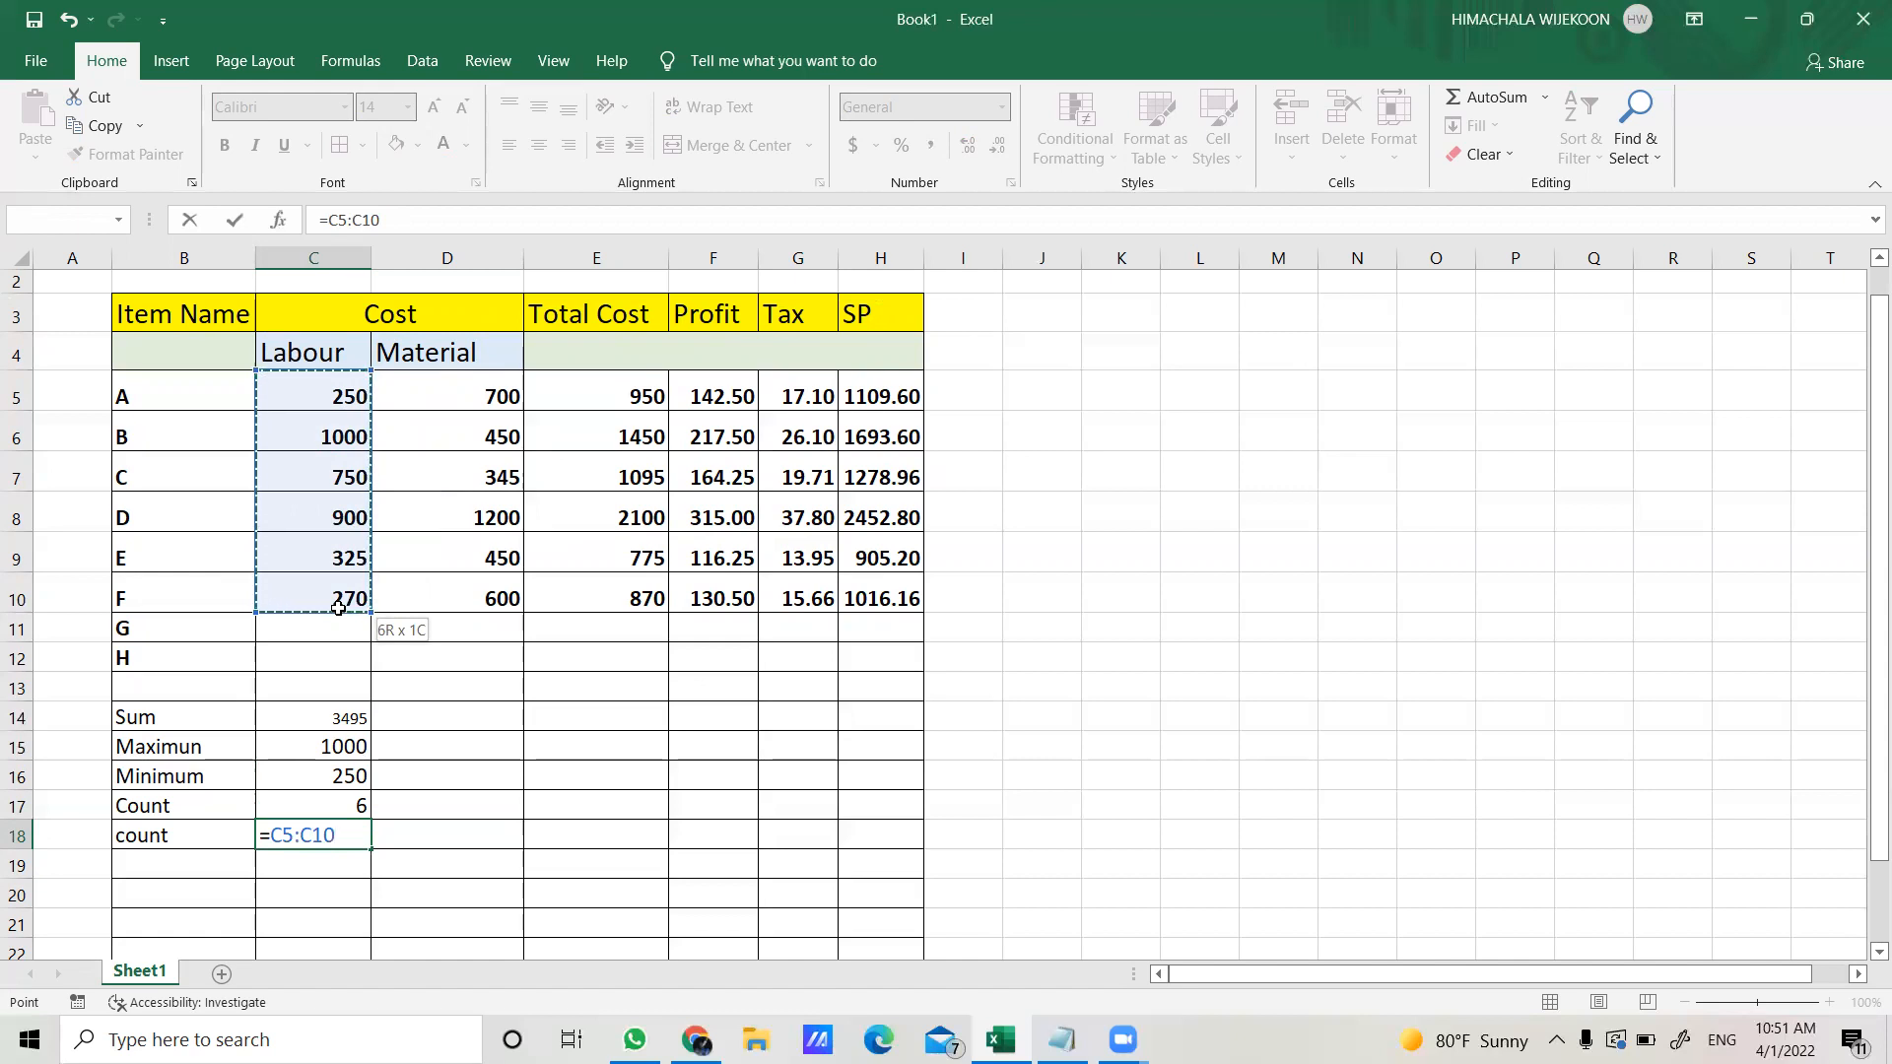
left_click_drag(337, 608, 315, 649)
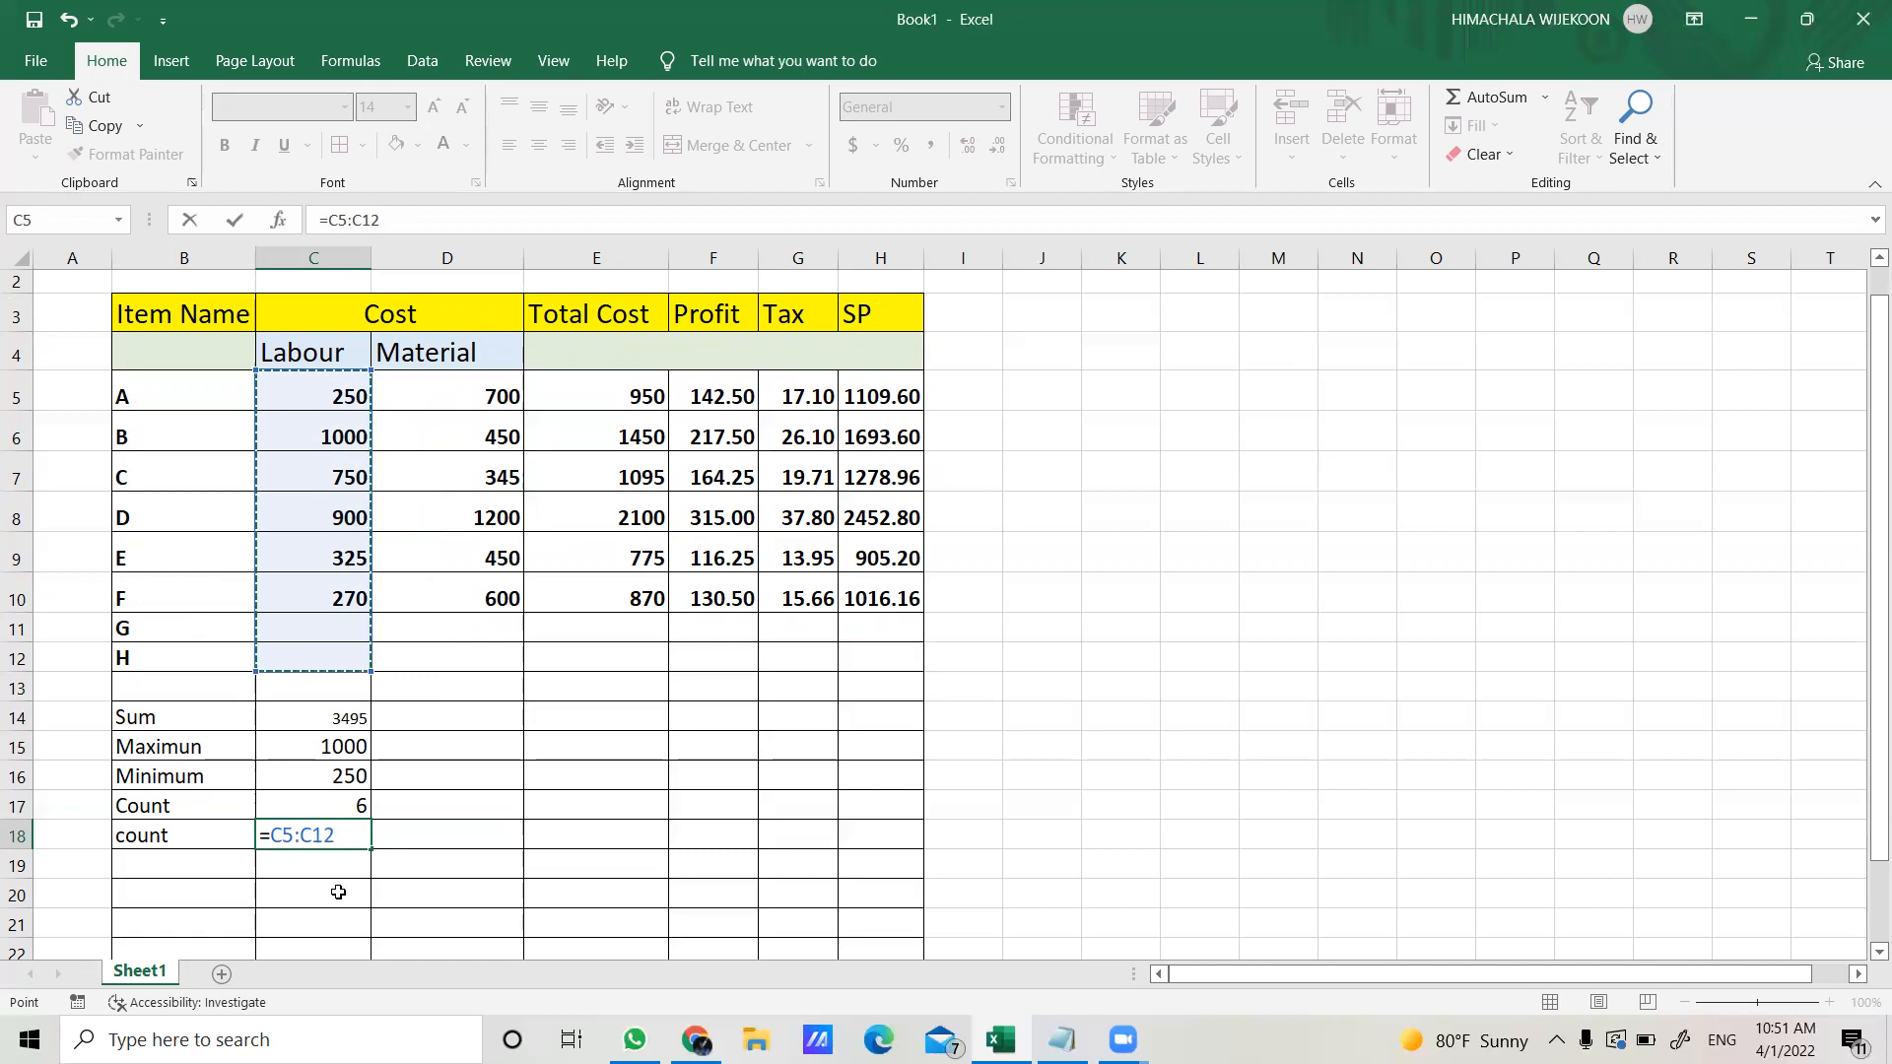
key("BackSpace")
key("BackSpace")
key("BackSpace")
key("BackSpace")
key("BackSpace")
key("BackSpace")
key("BackSpace")
key("BackSpace")
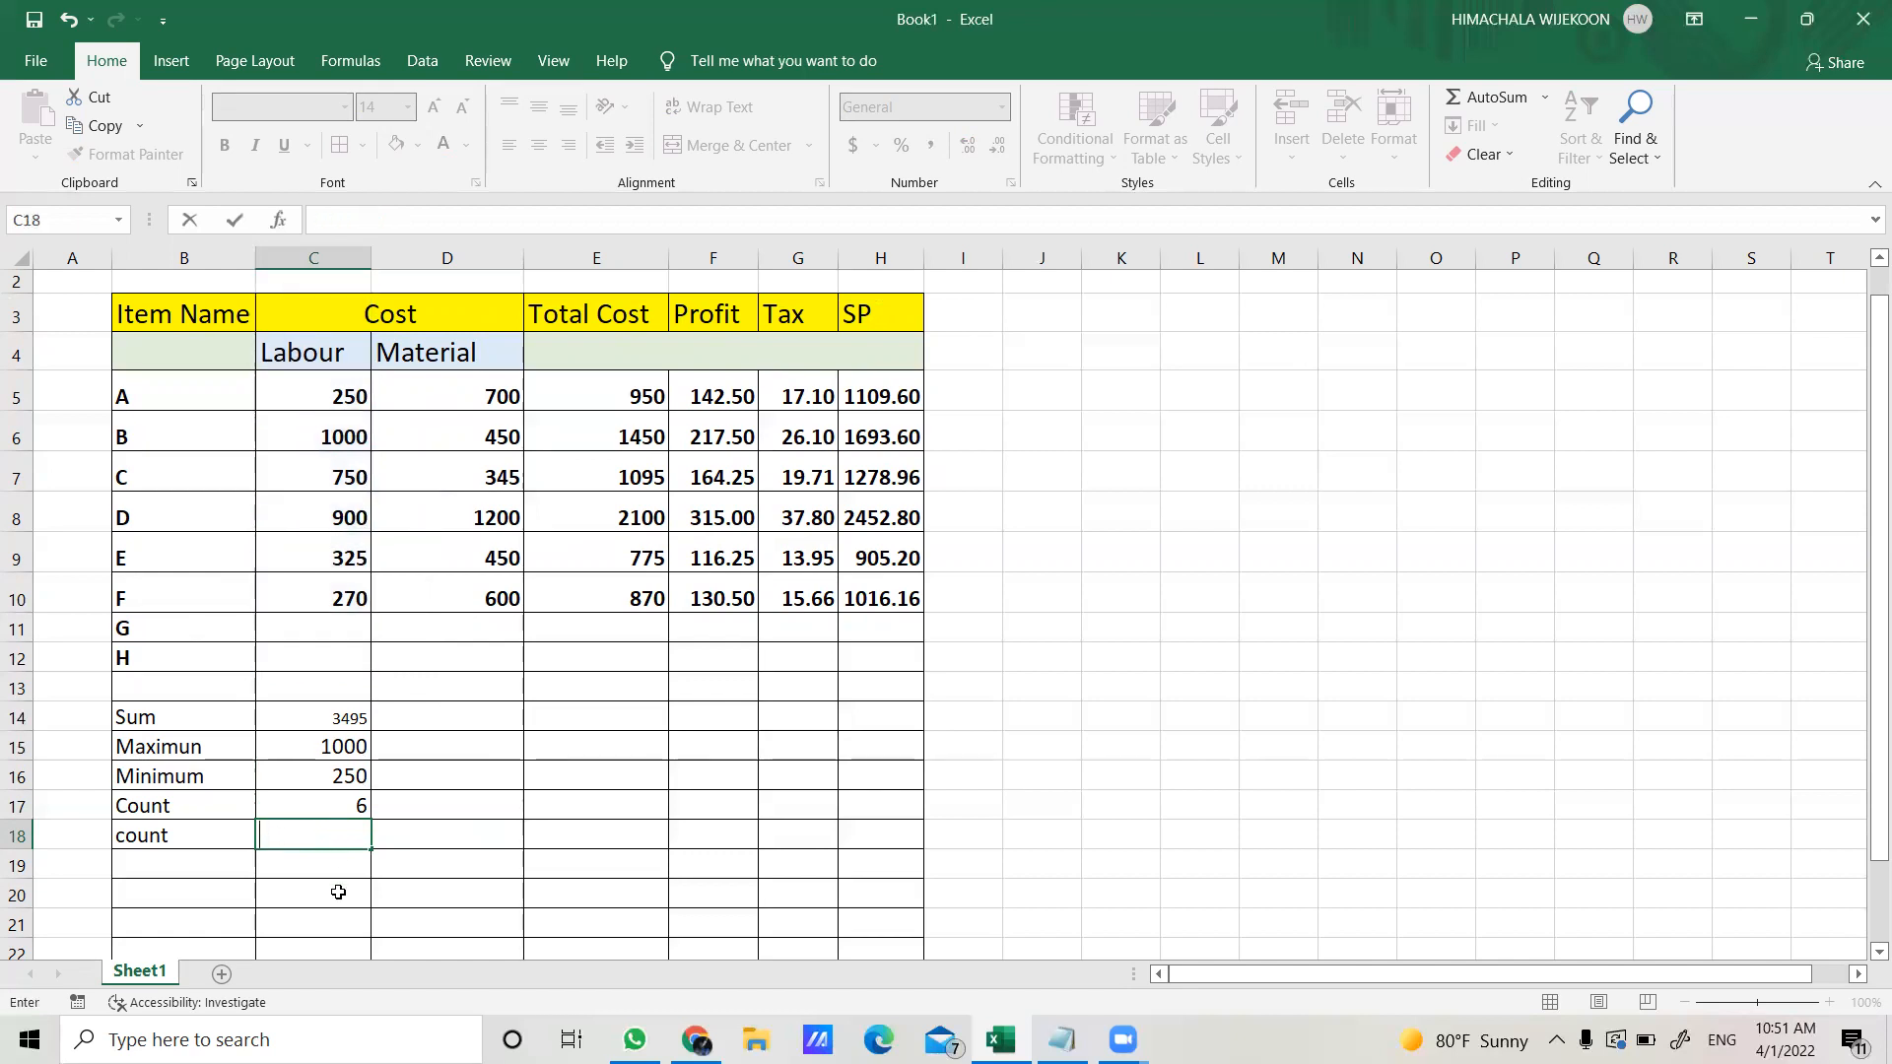
- Count the numbers in the Labour column, including the empty rows G and H, in C18 with the formula =COUNT(C5:C12)
type("=c")
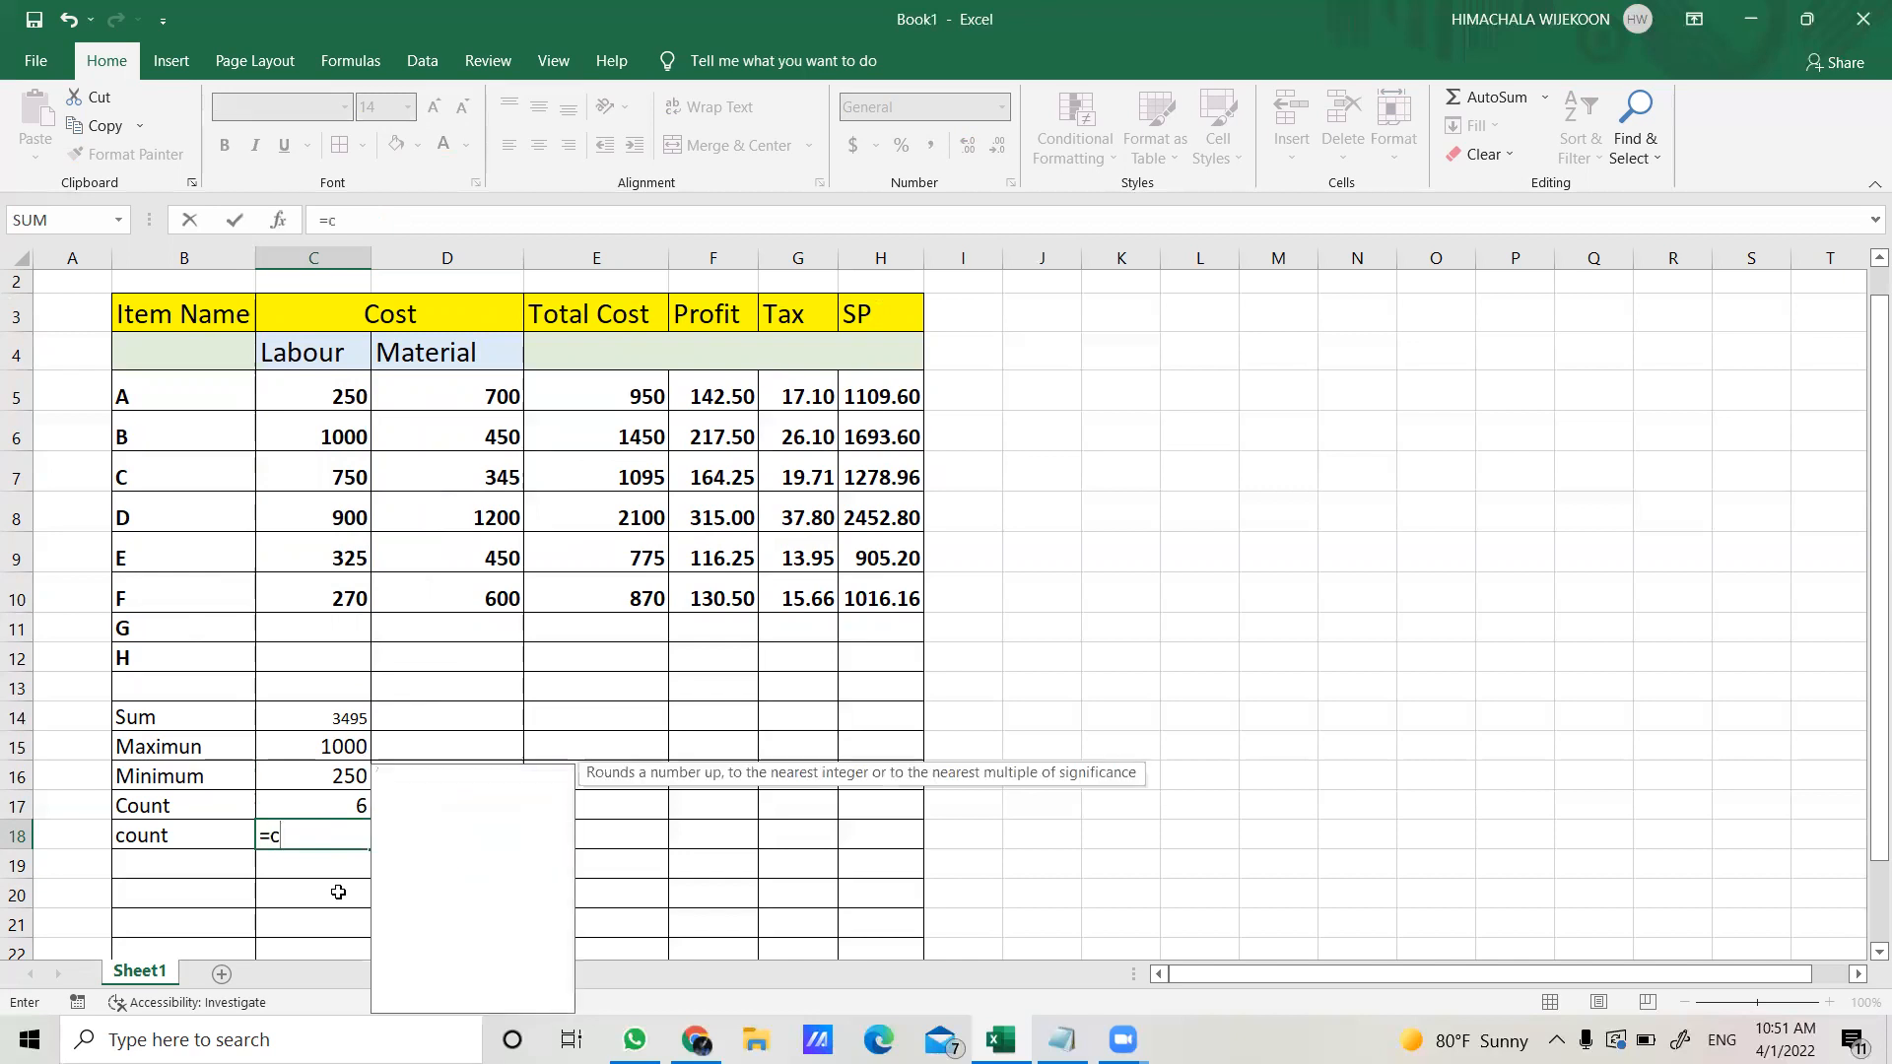
type("ount ")
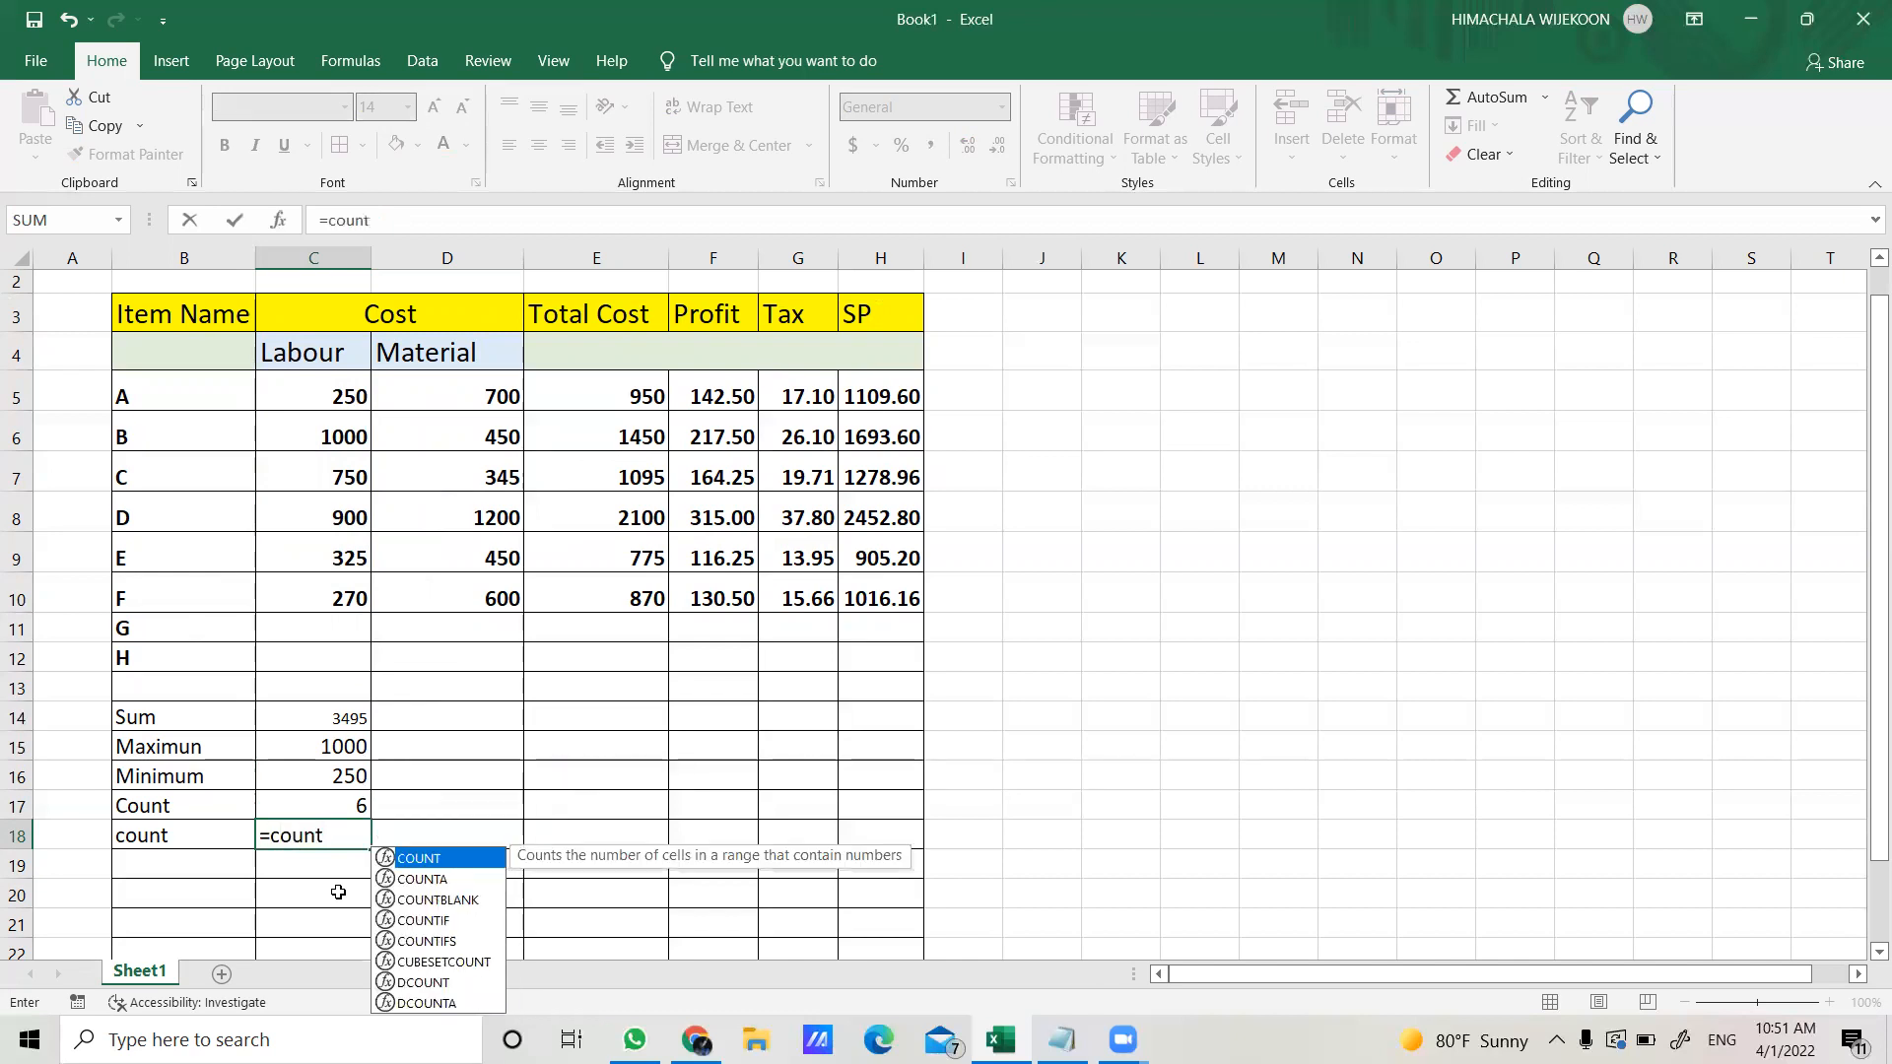
type("(")
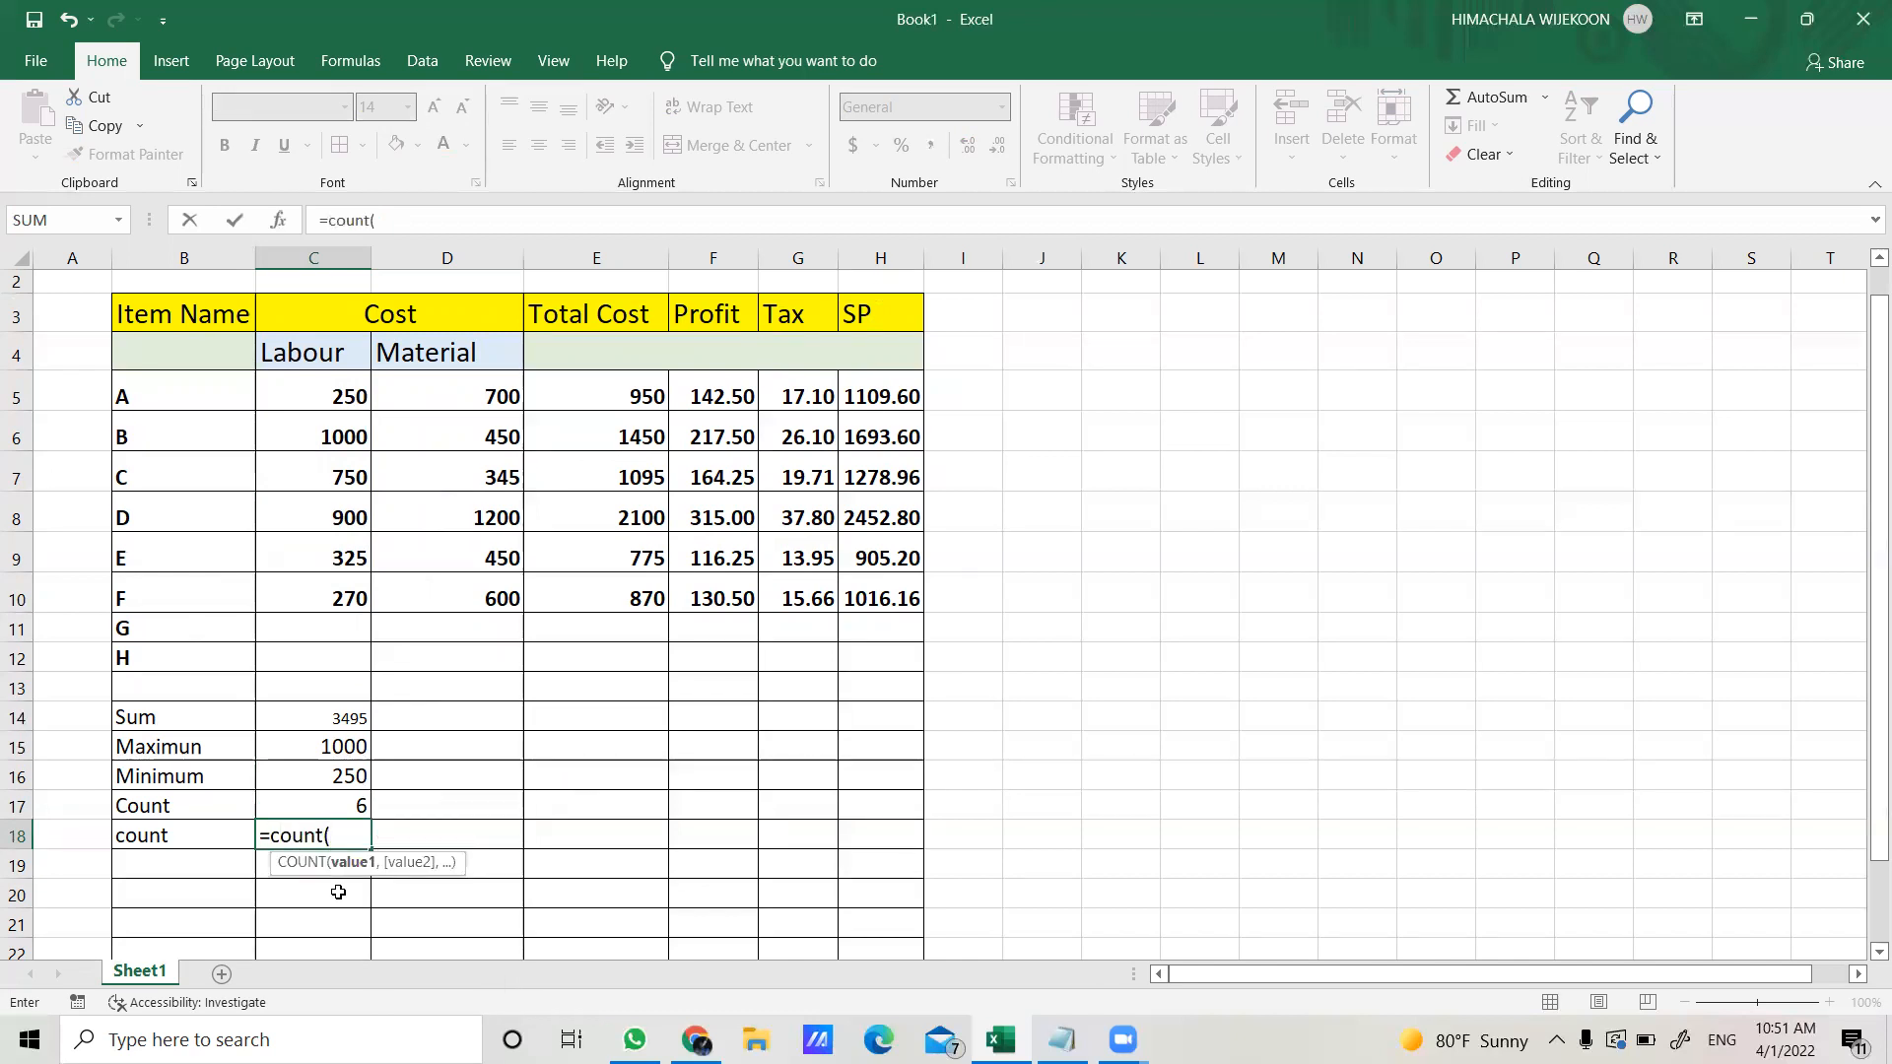
left_click(314, 392)
left_click_drag(315, 392, 328, 649)
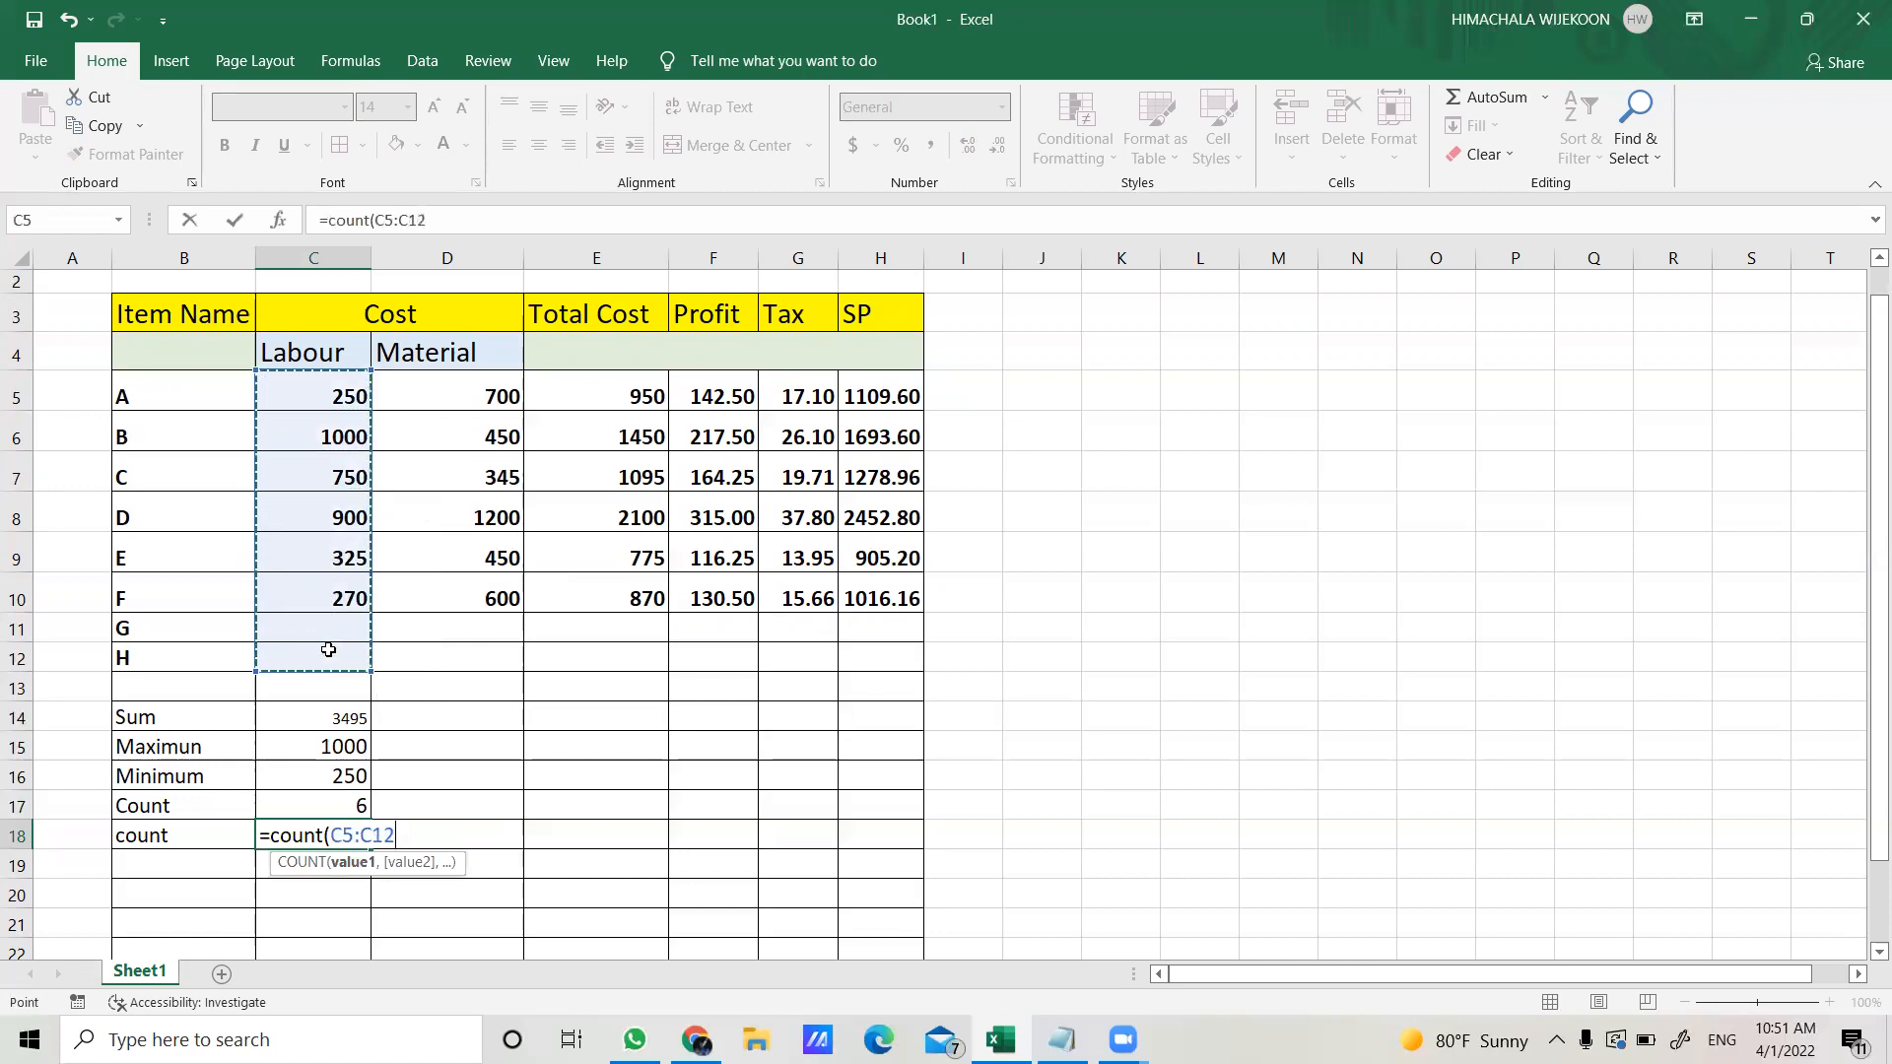
type(")")
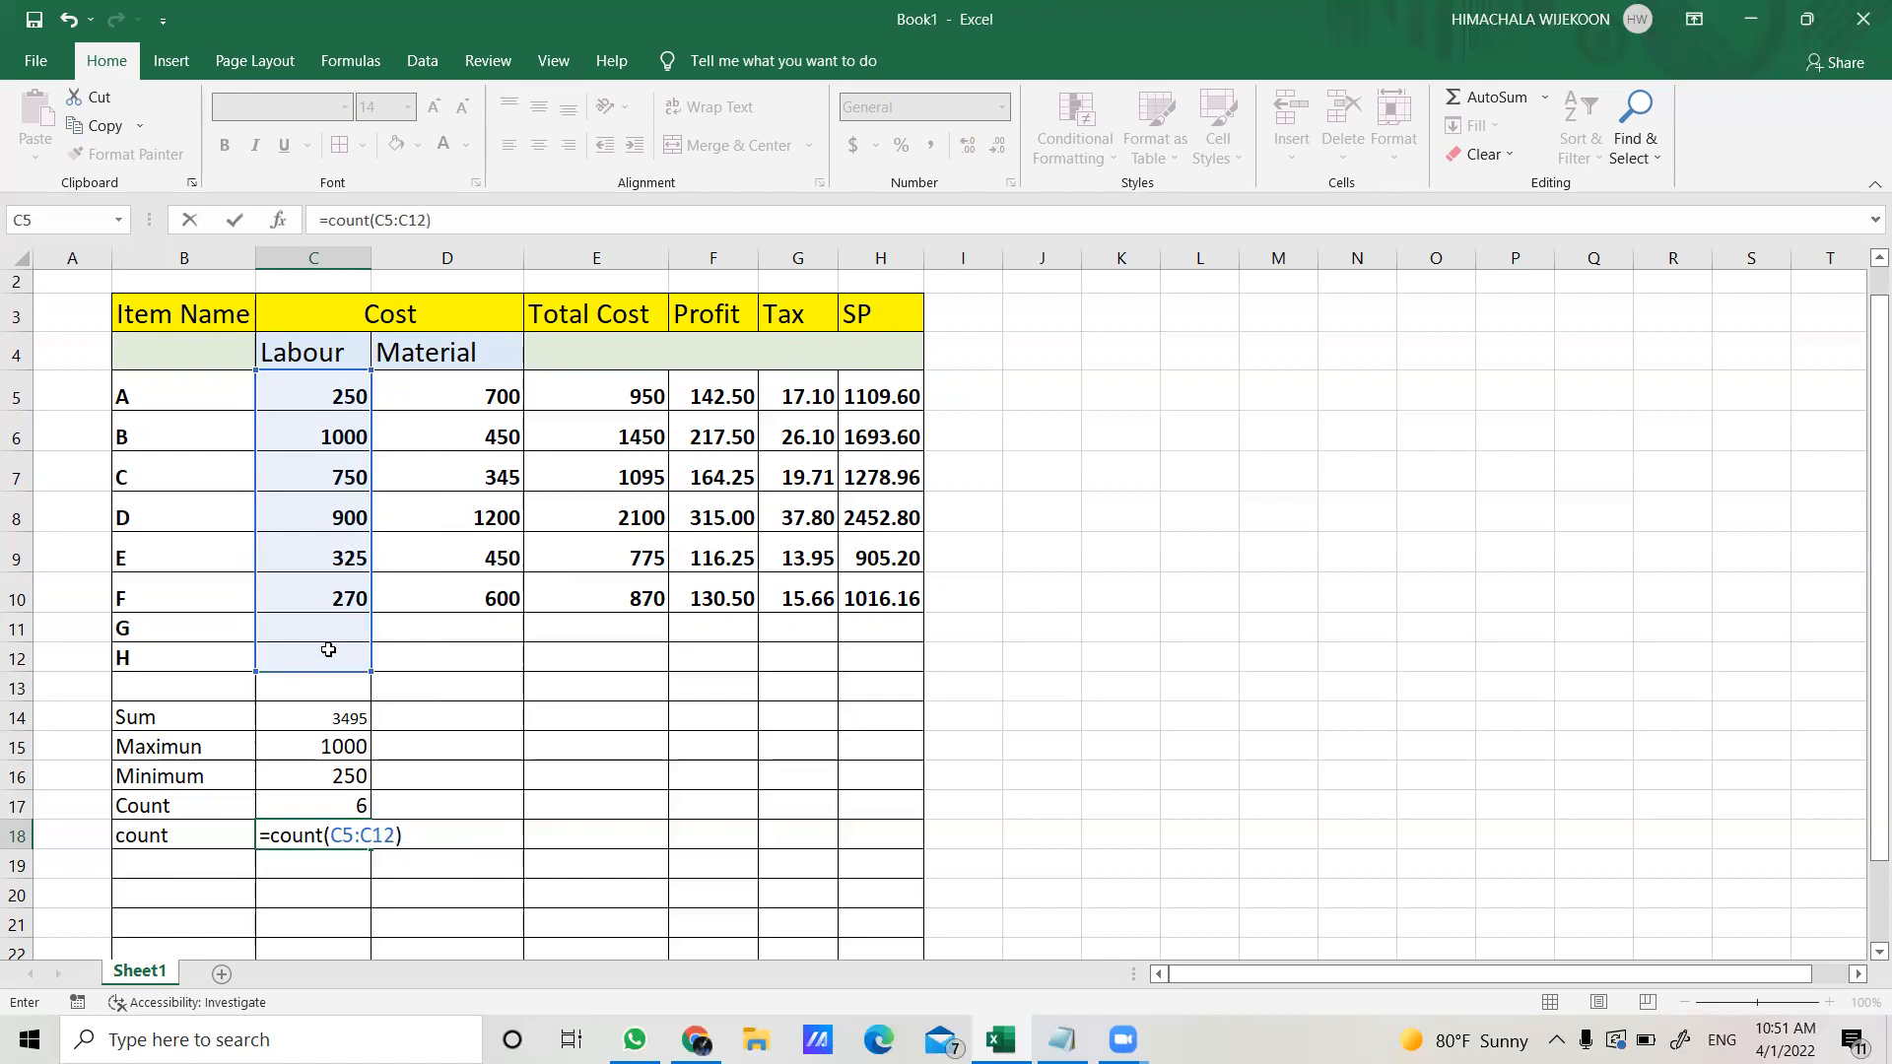
key("Return")
left_click(302, 838)
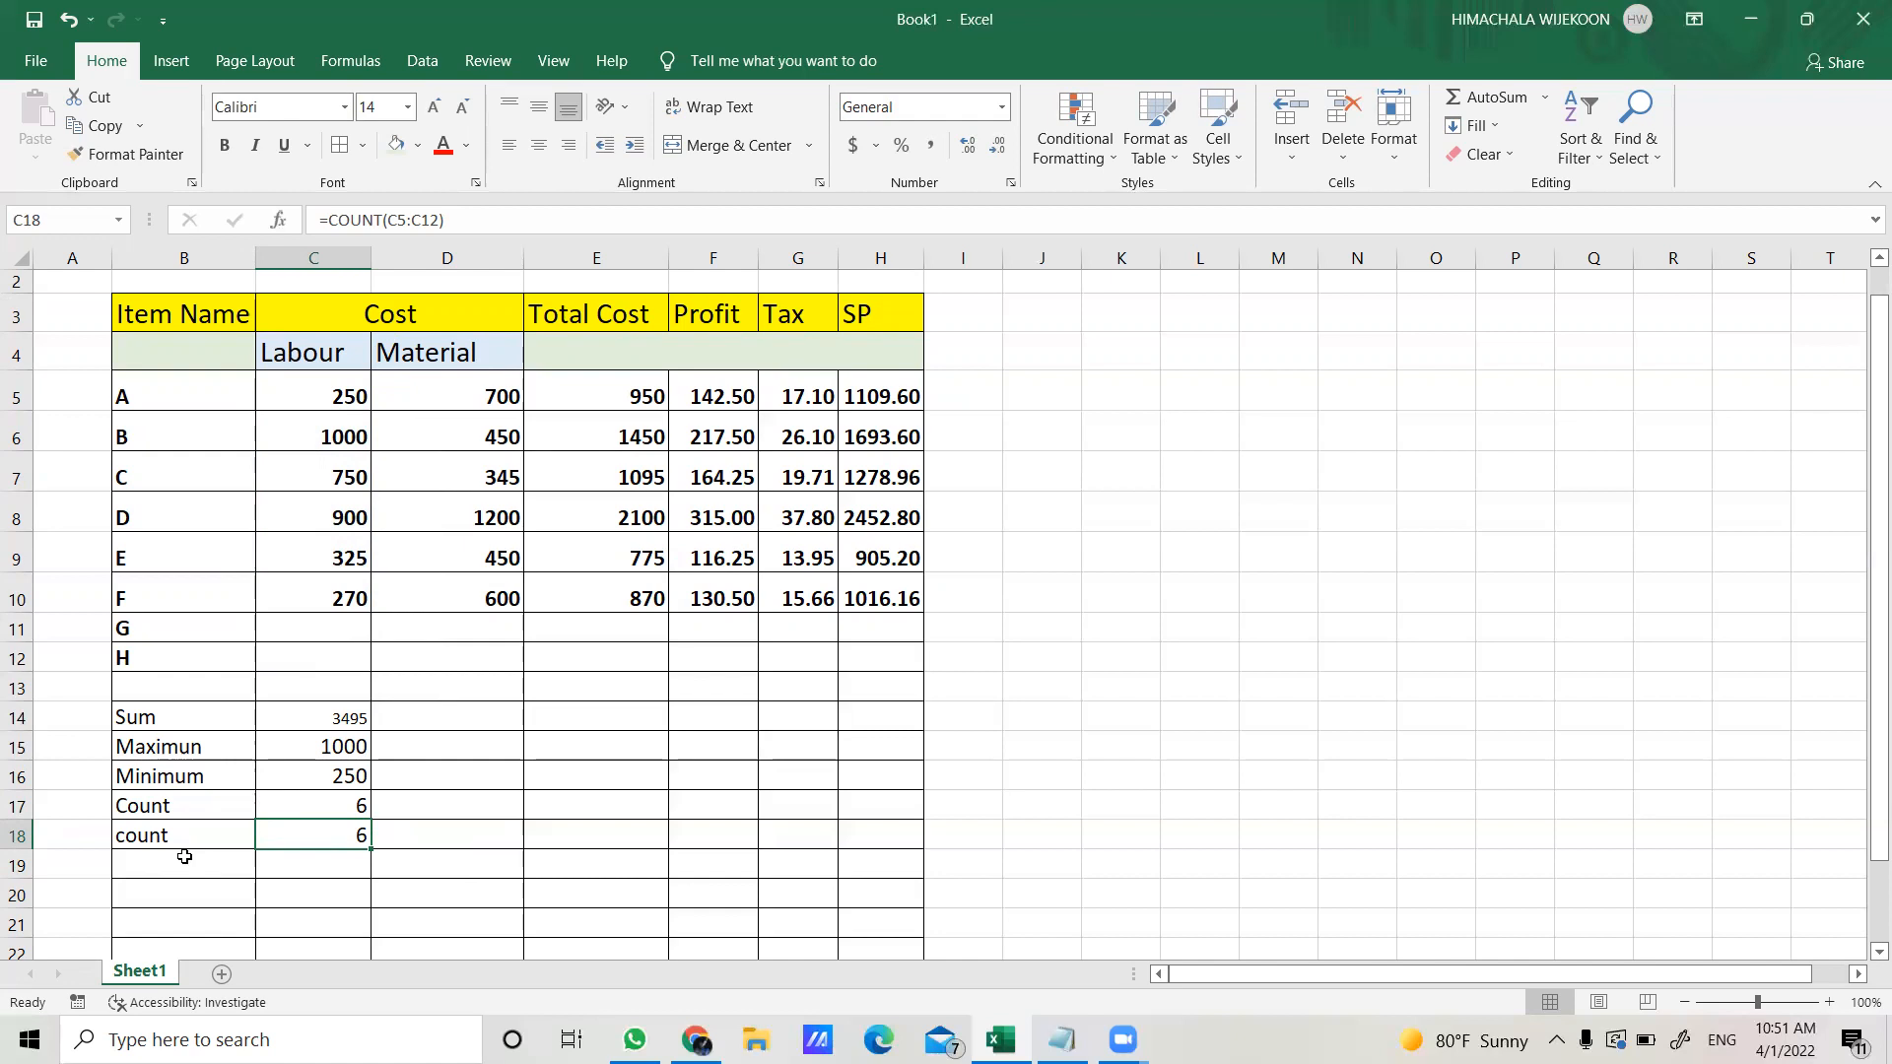
- Label cell B19, below the second count label, as "CountA"
left_click(224, 870)
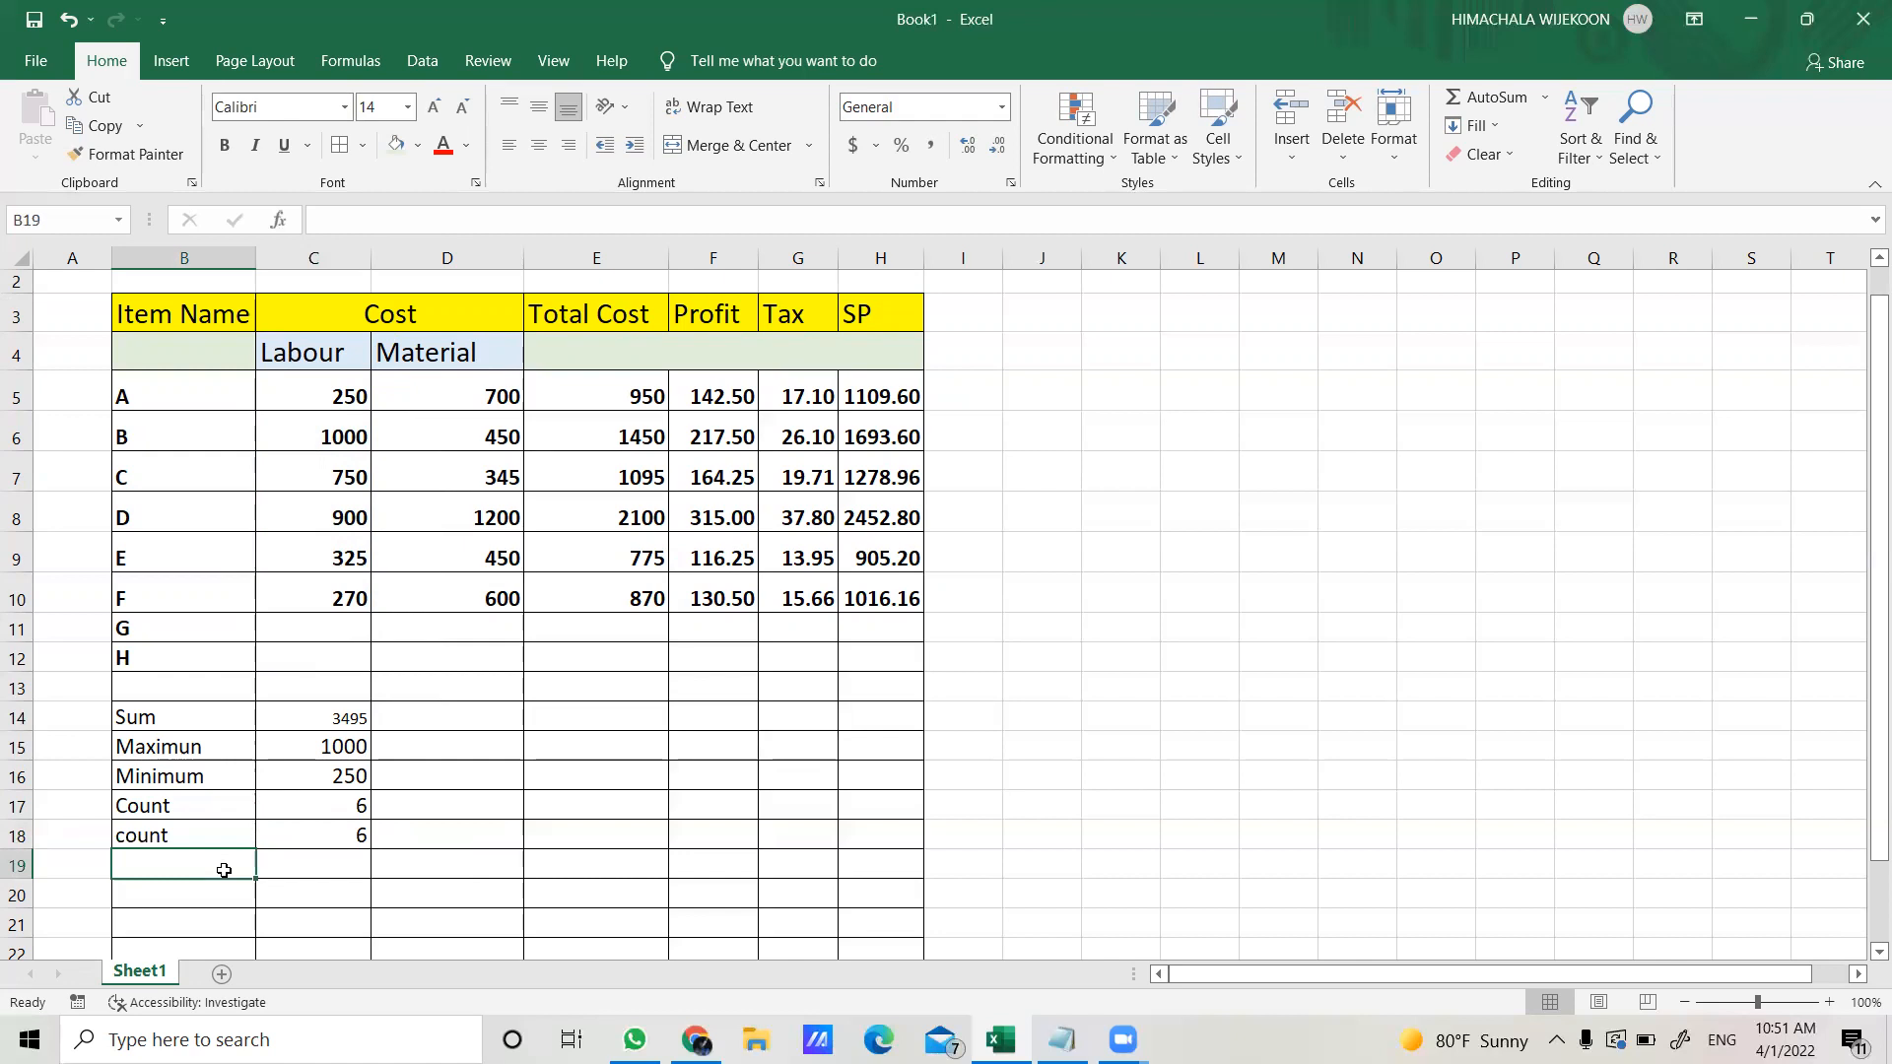
type("Count")
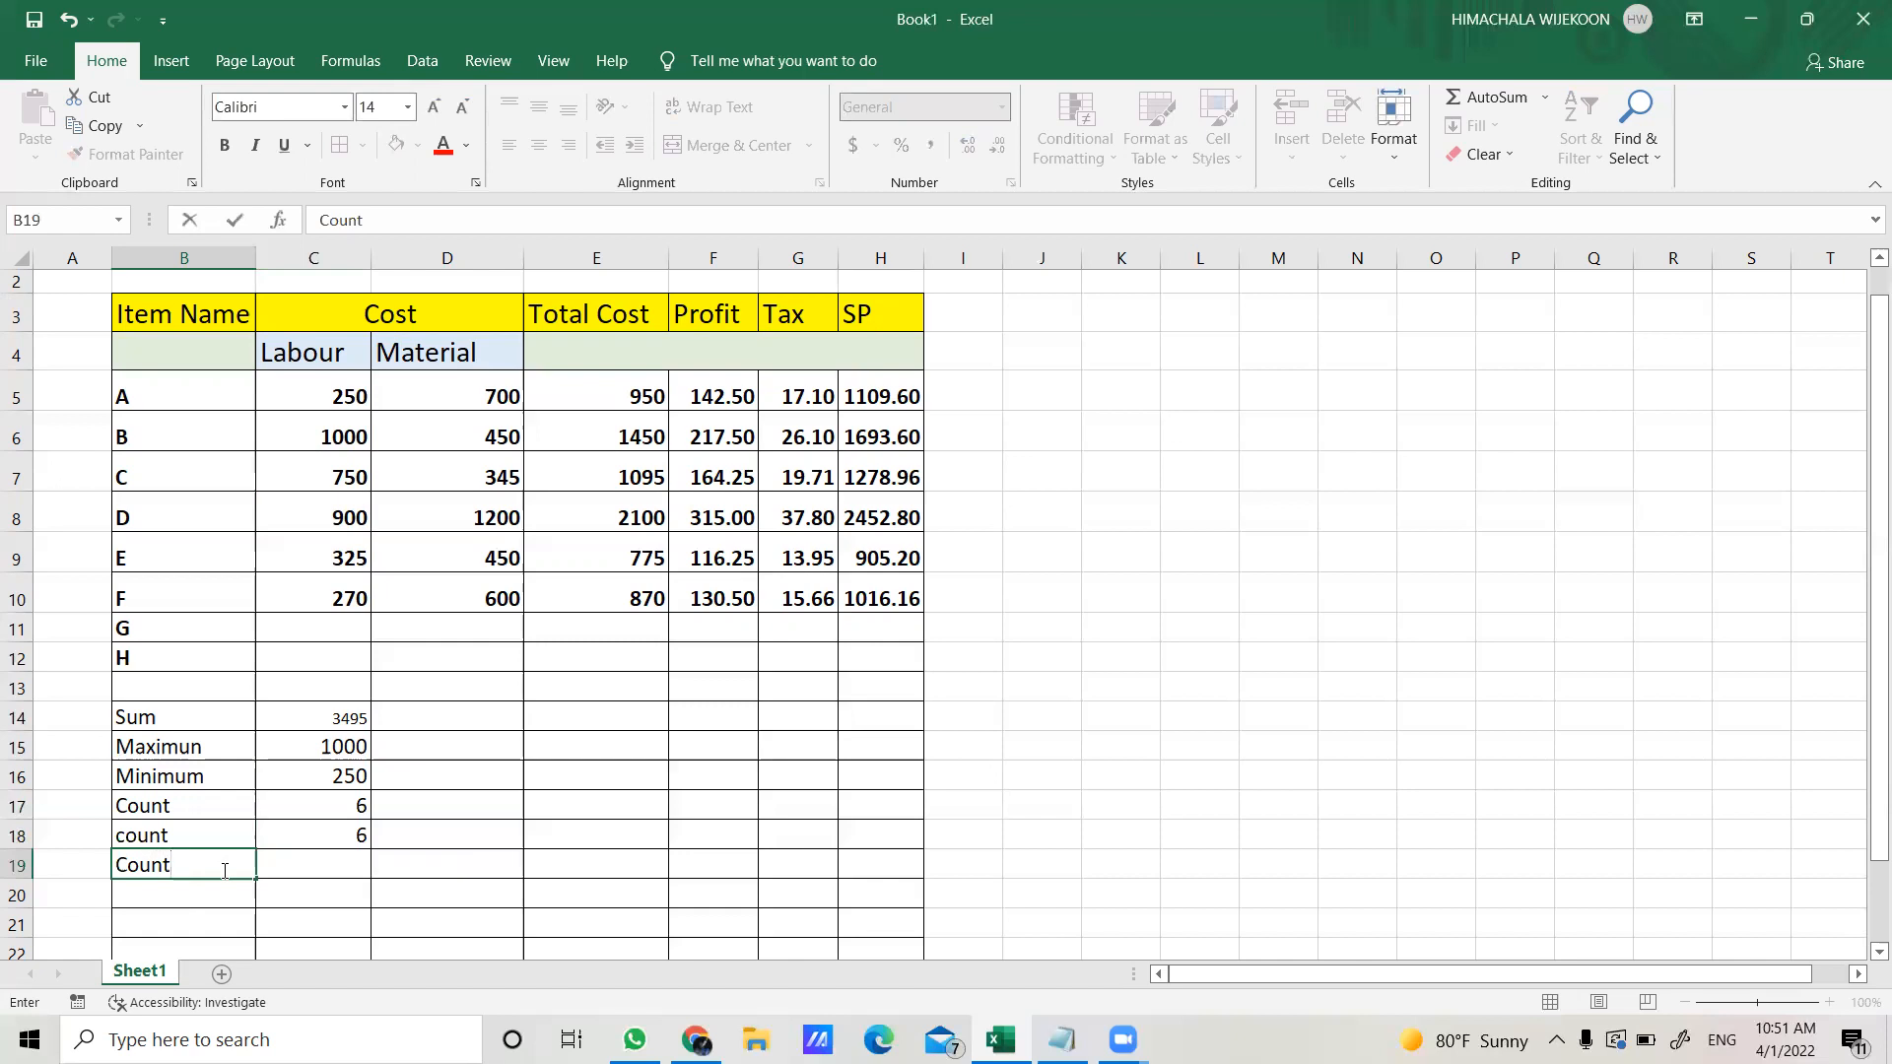
type("A(")
key("BackSpace")
left_click(279, 860)
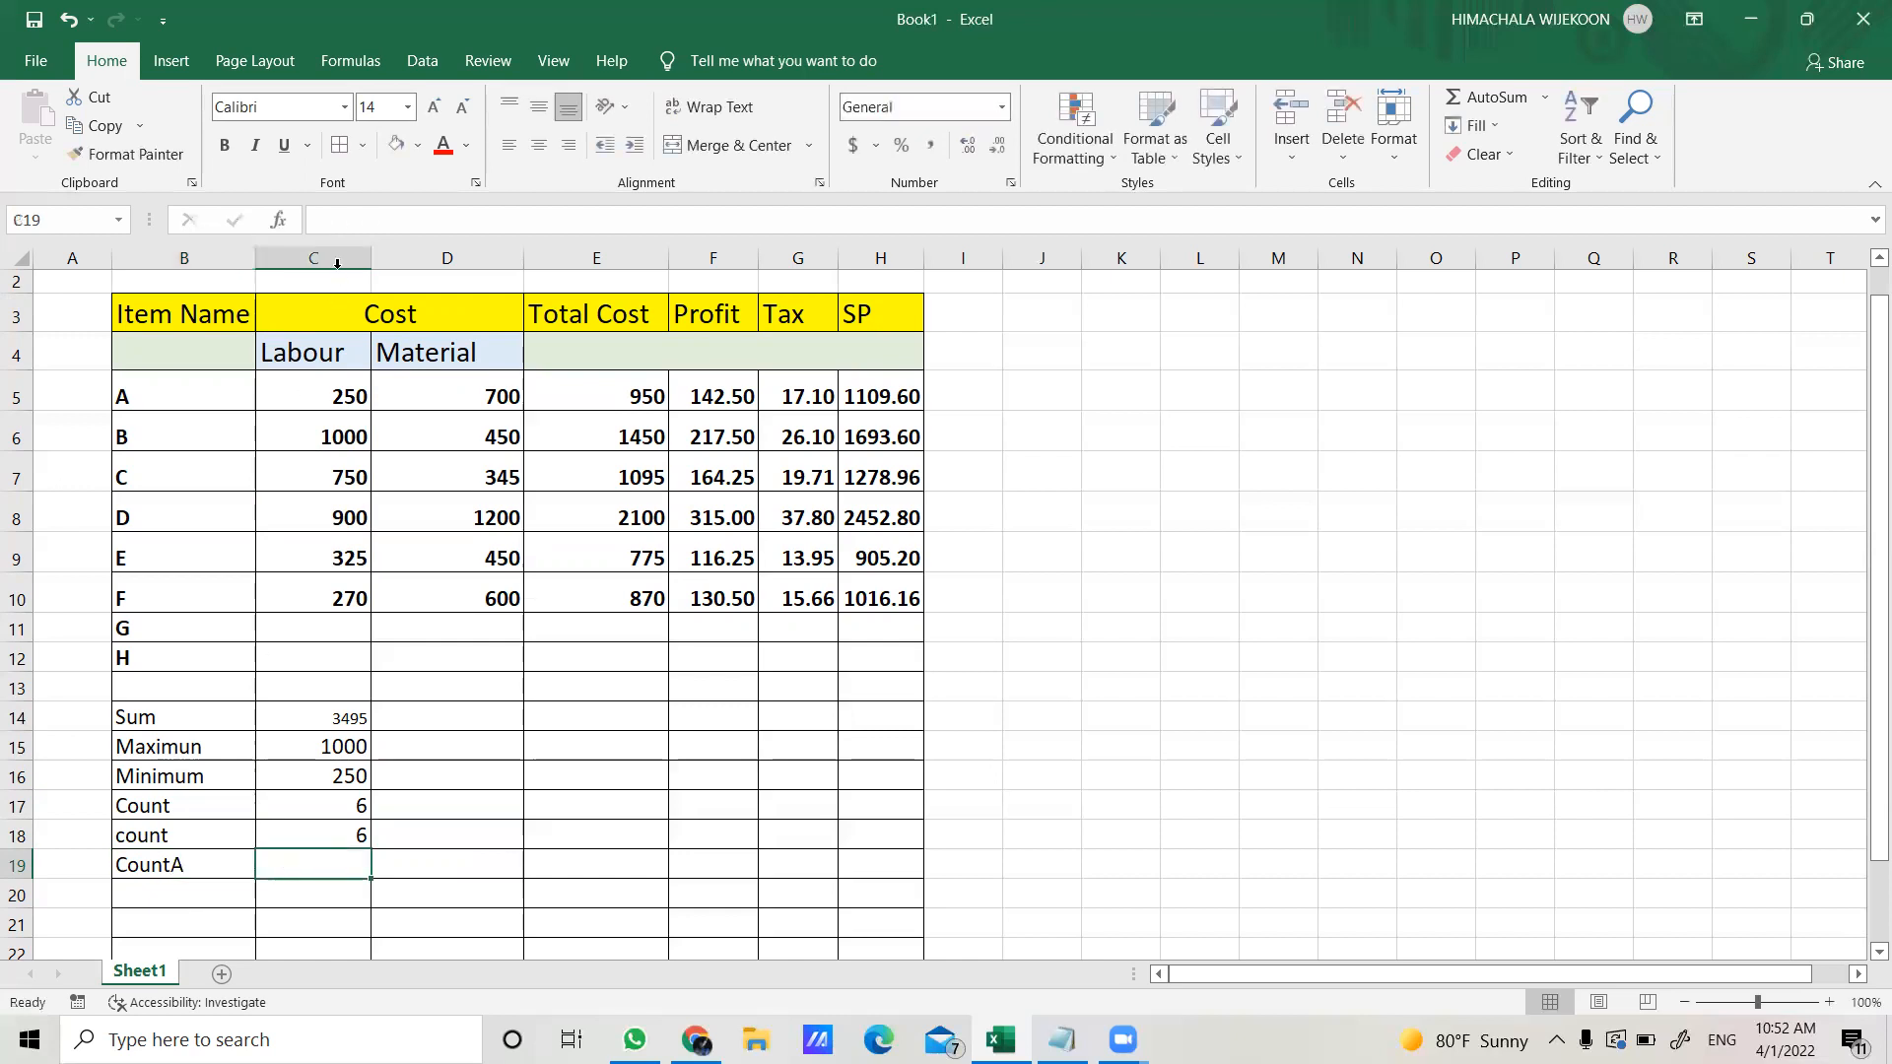
left_click(359, 219)
type("=")
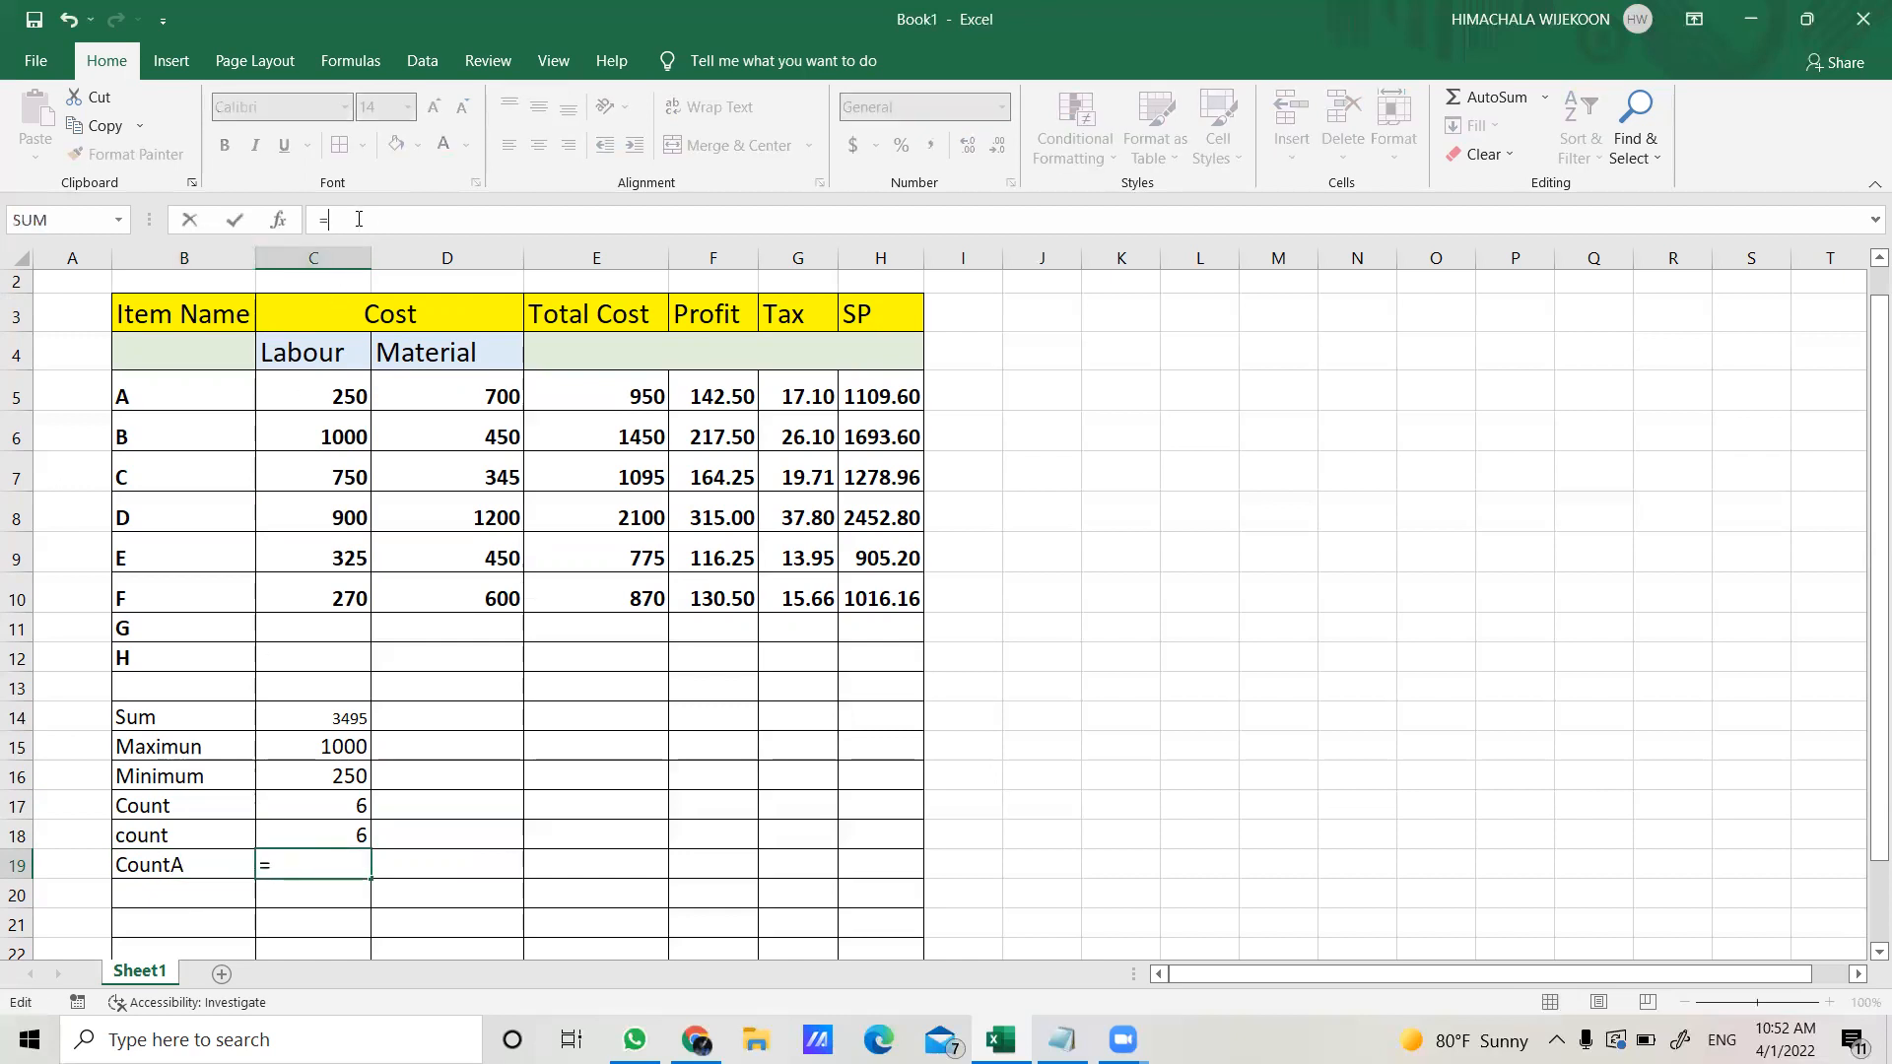
type("countA")
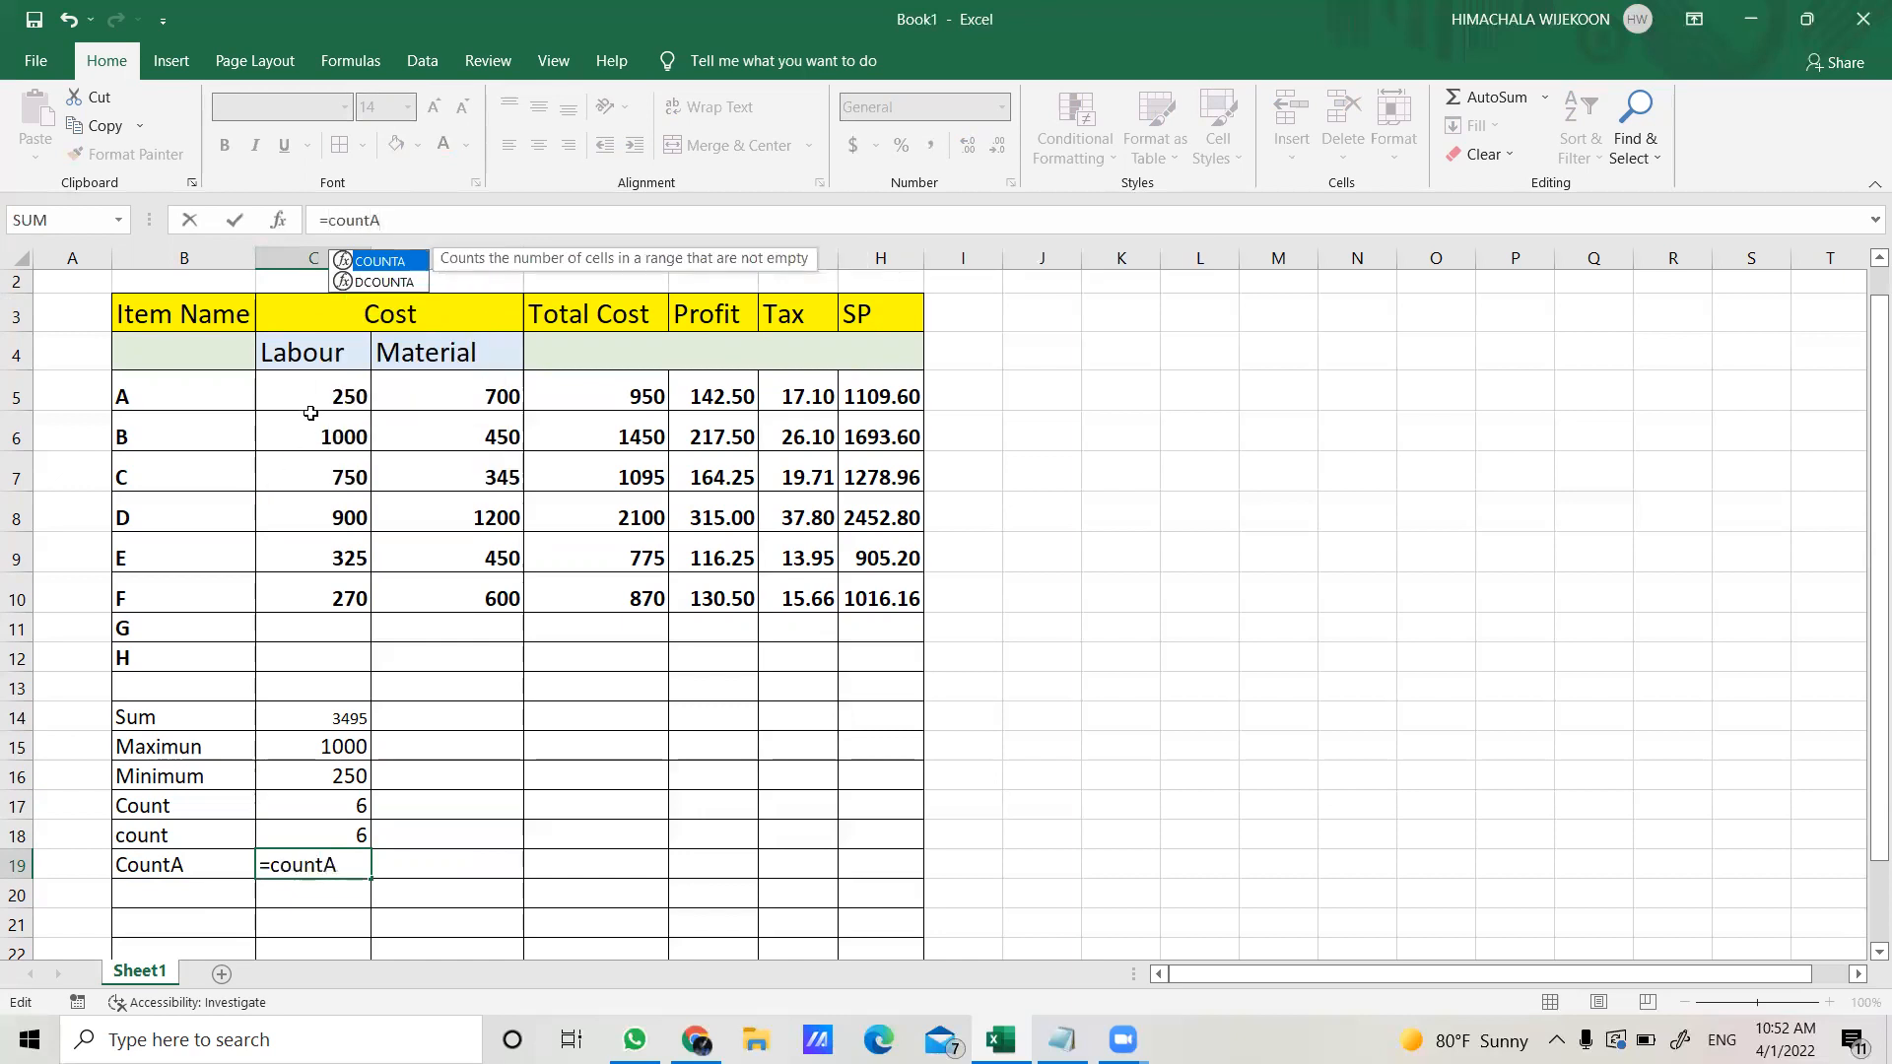
left_click_drag(308, 392, 318, 611)
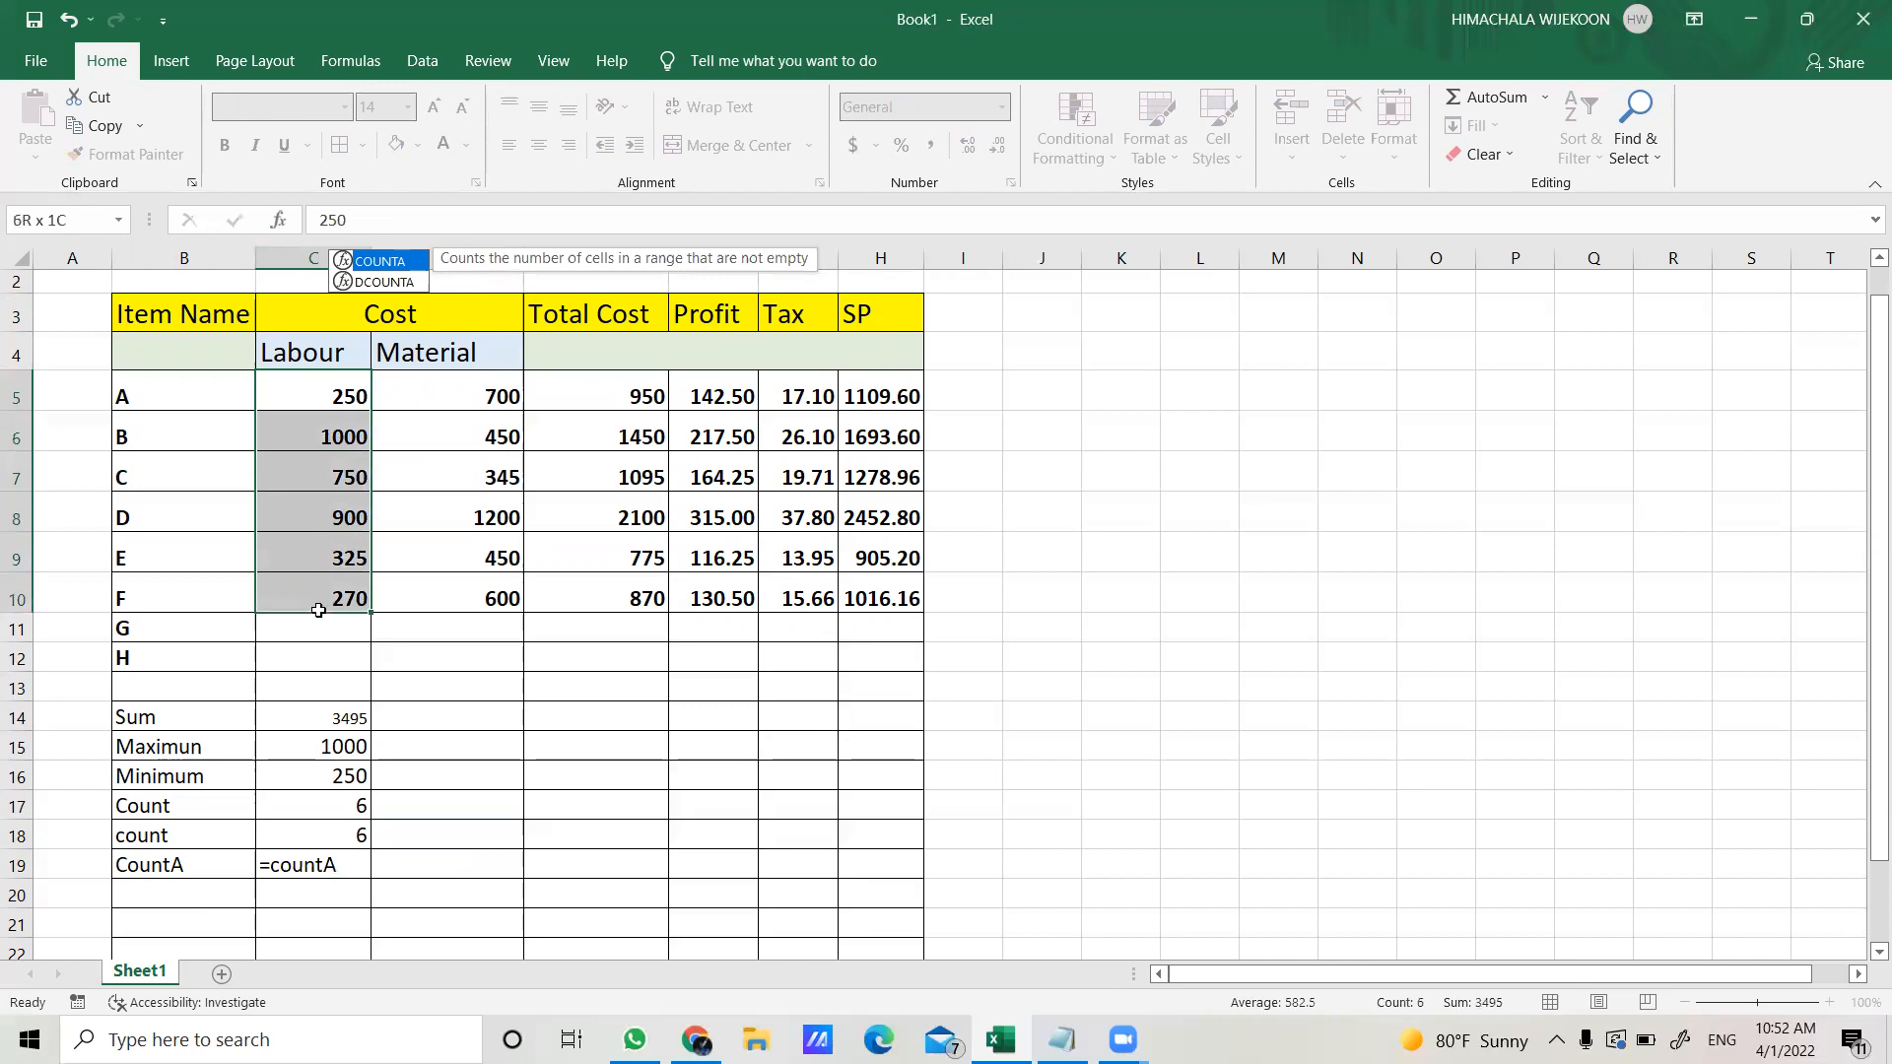
left_click_drag(319, 611, 318, 611)
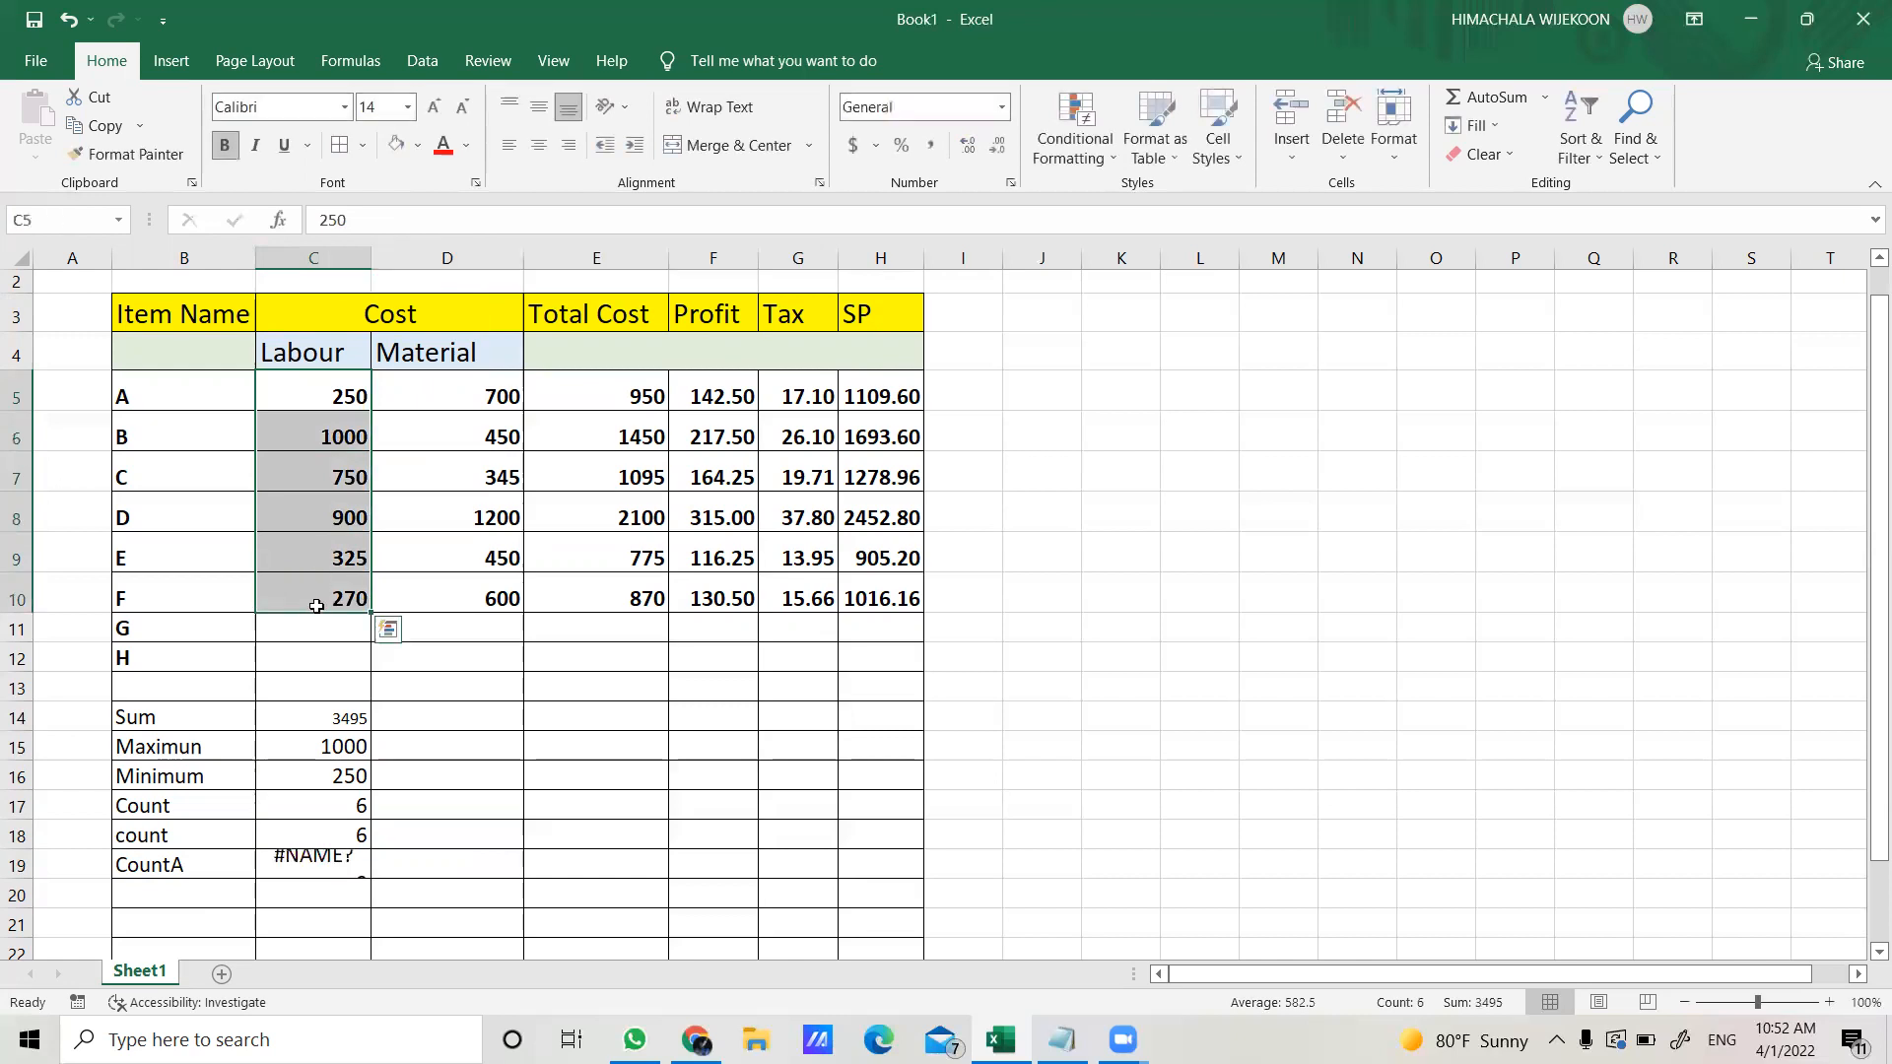
left_click(323, 867)
key("Delete")
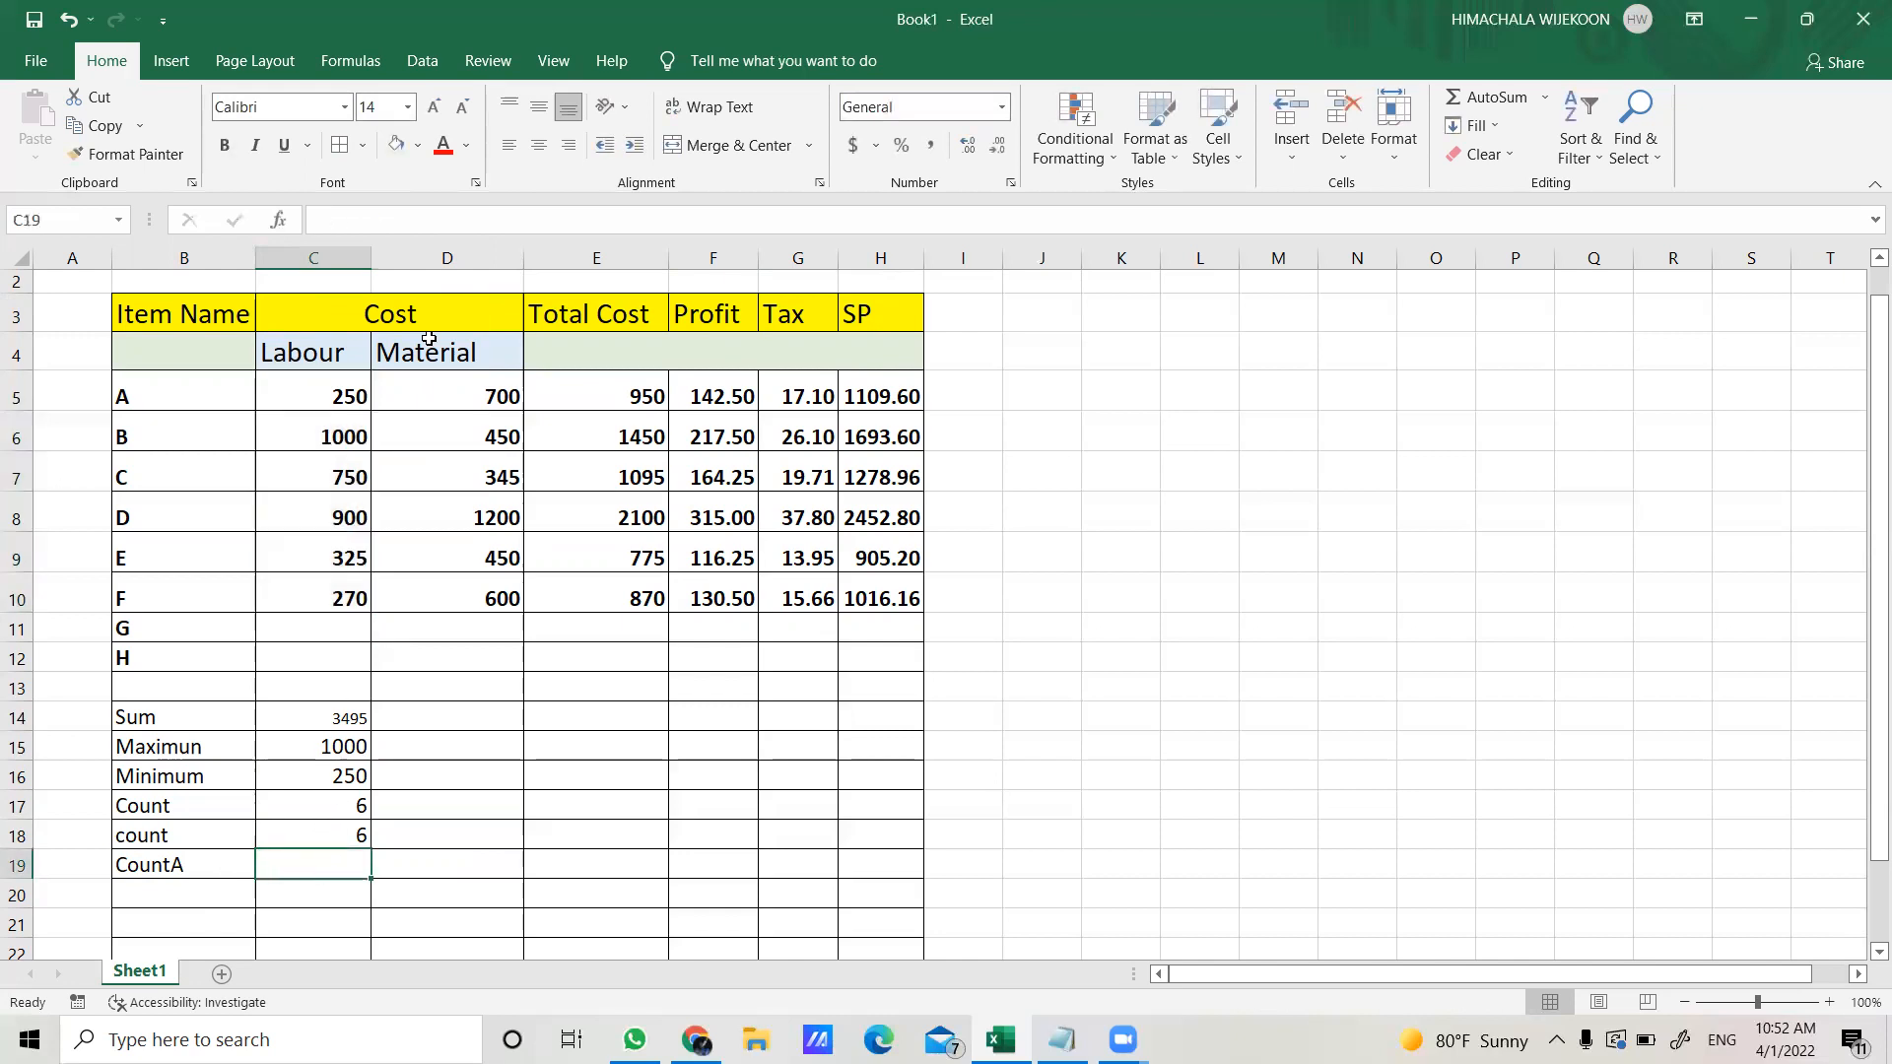
- Count the non-empty Labour cells in C19 with the formula =COUNTA(C5:C10)
left_click(465, 221)
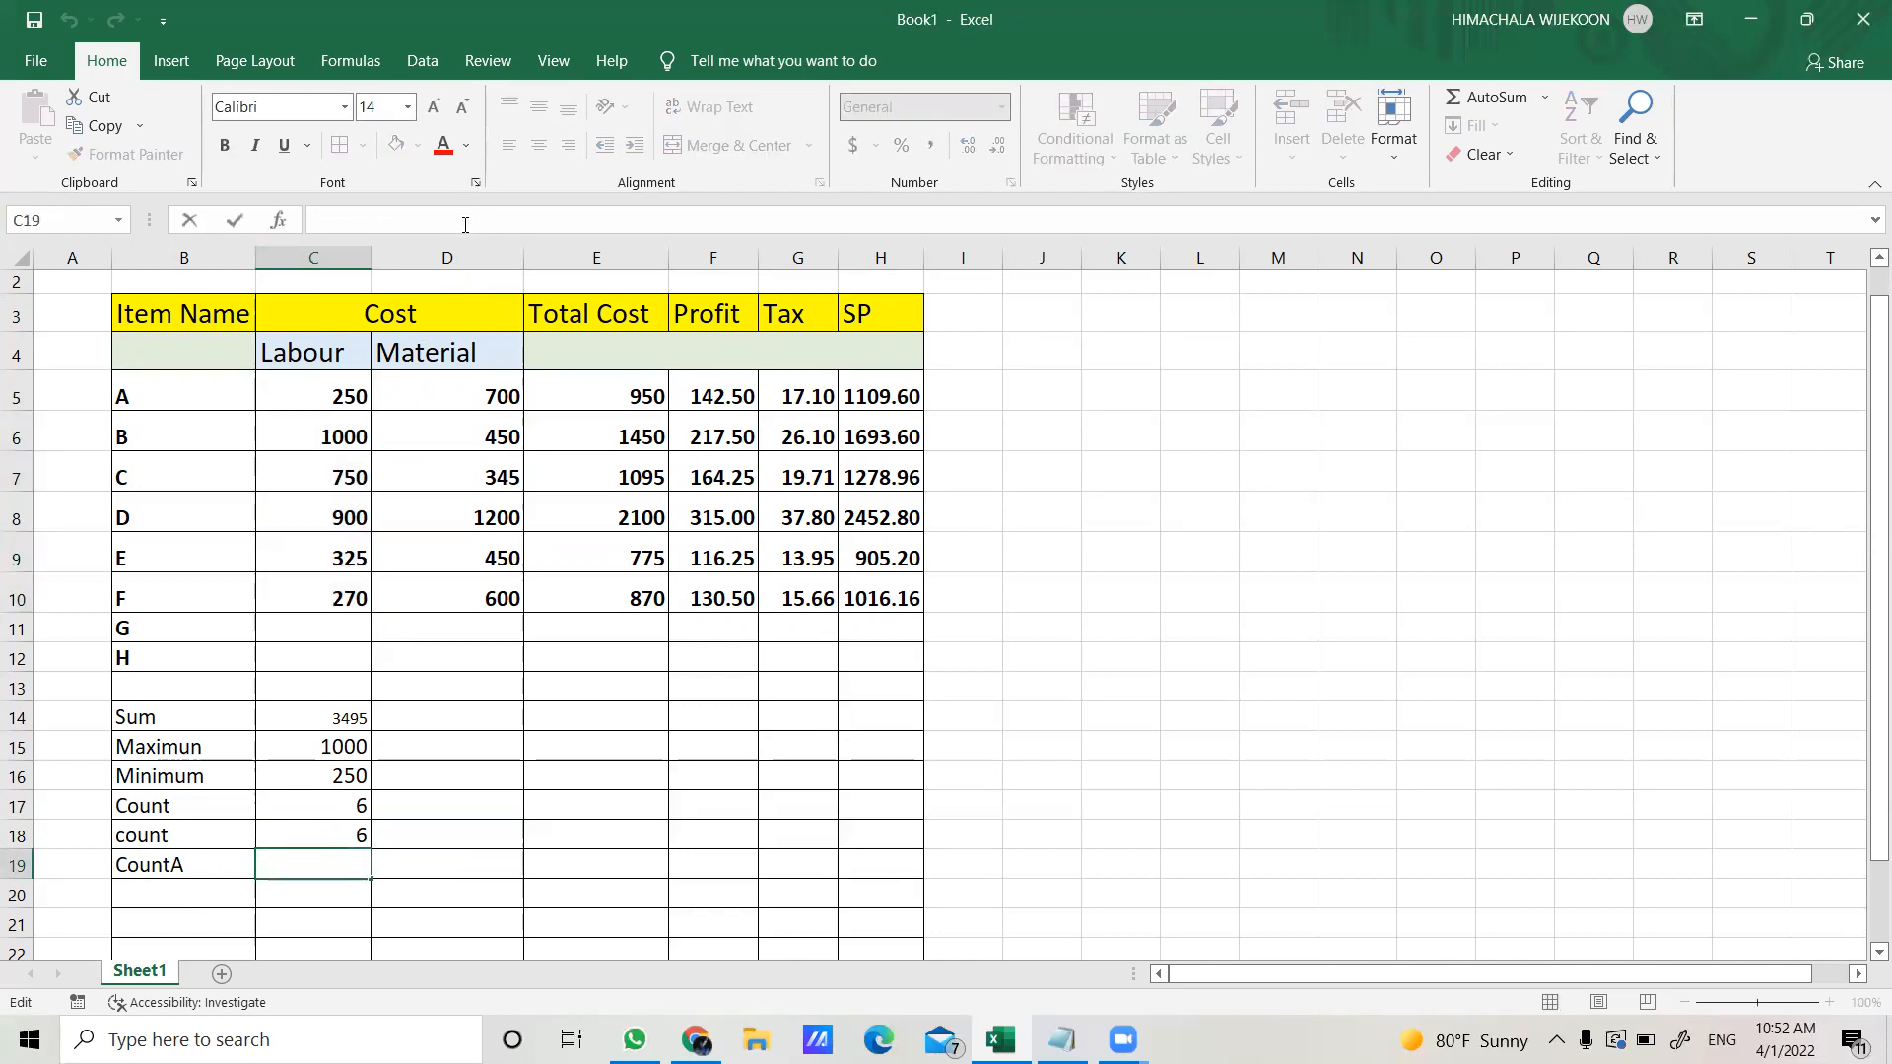
type("=count")
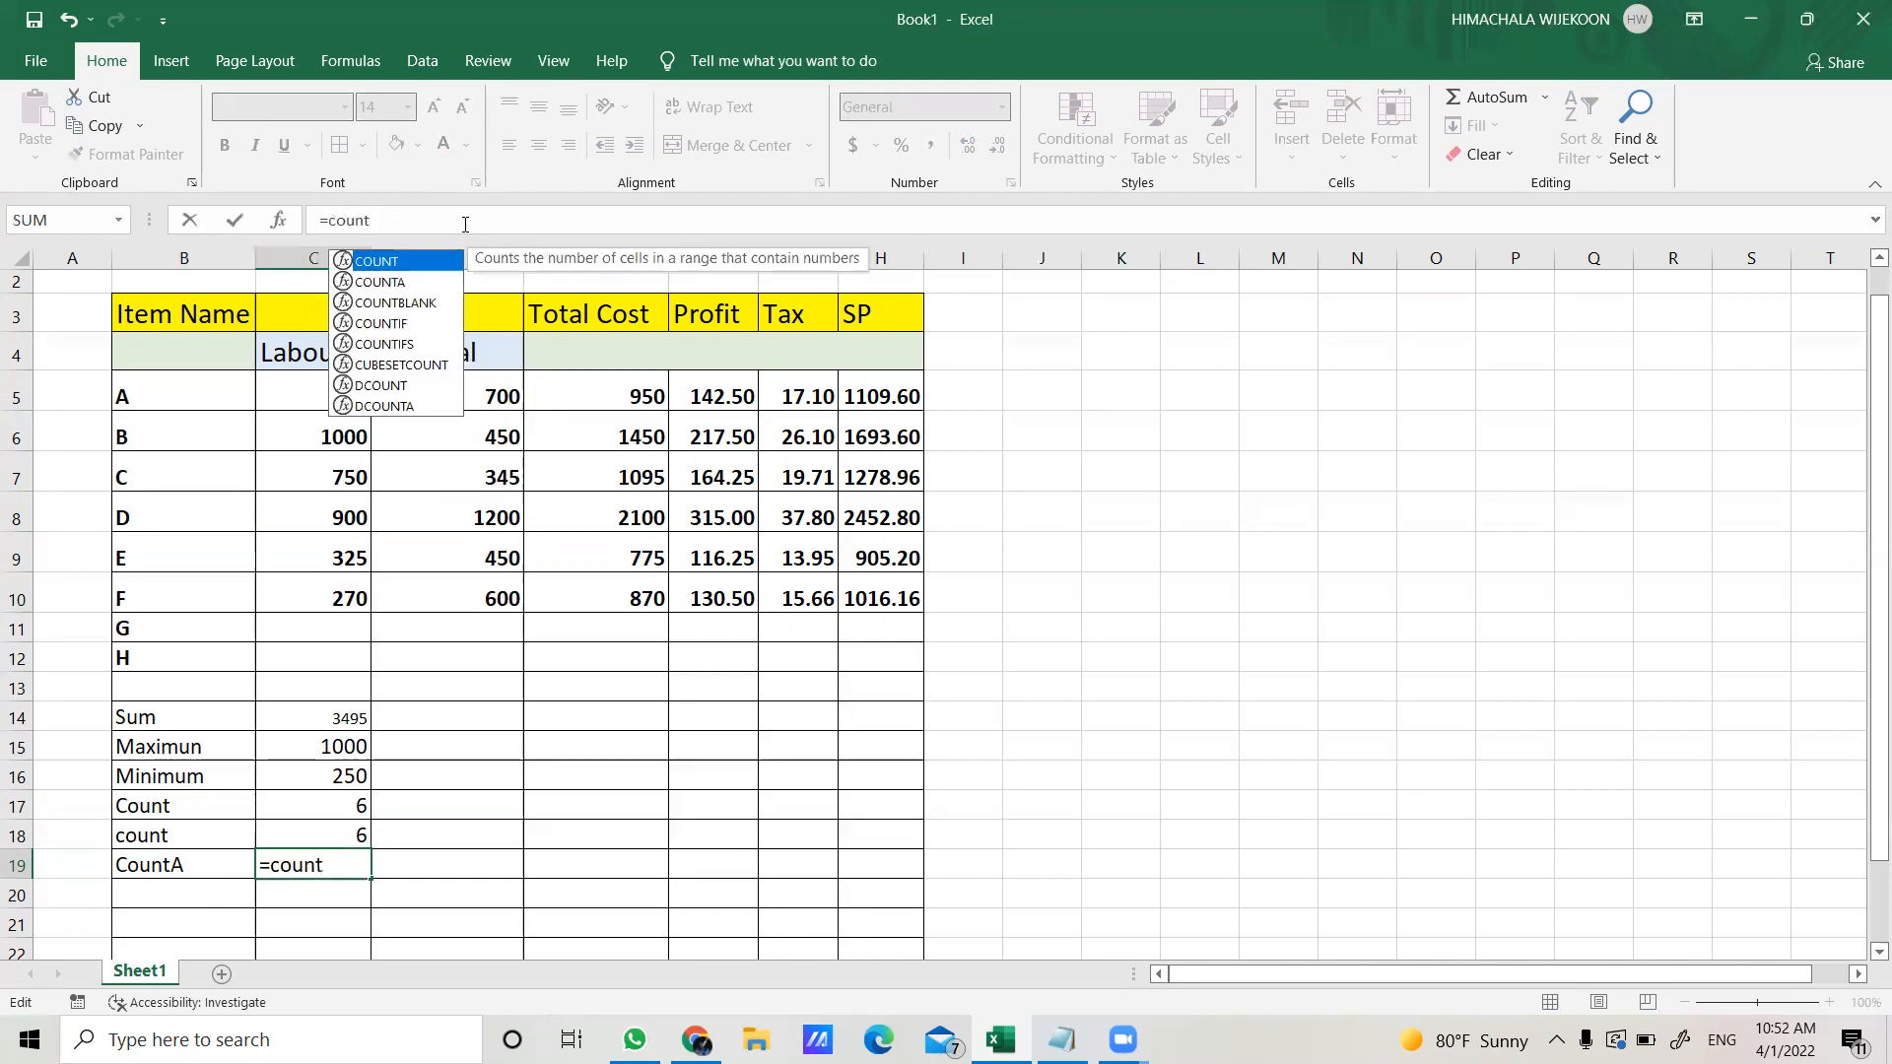
type("A")
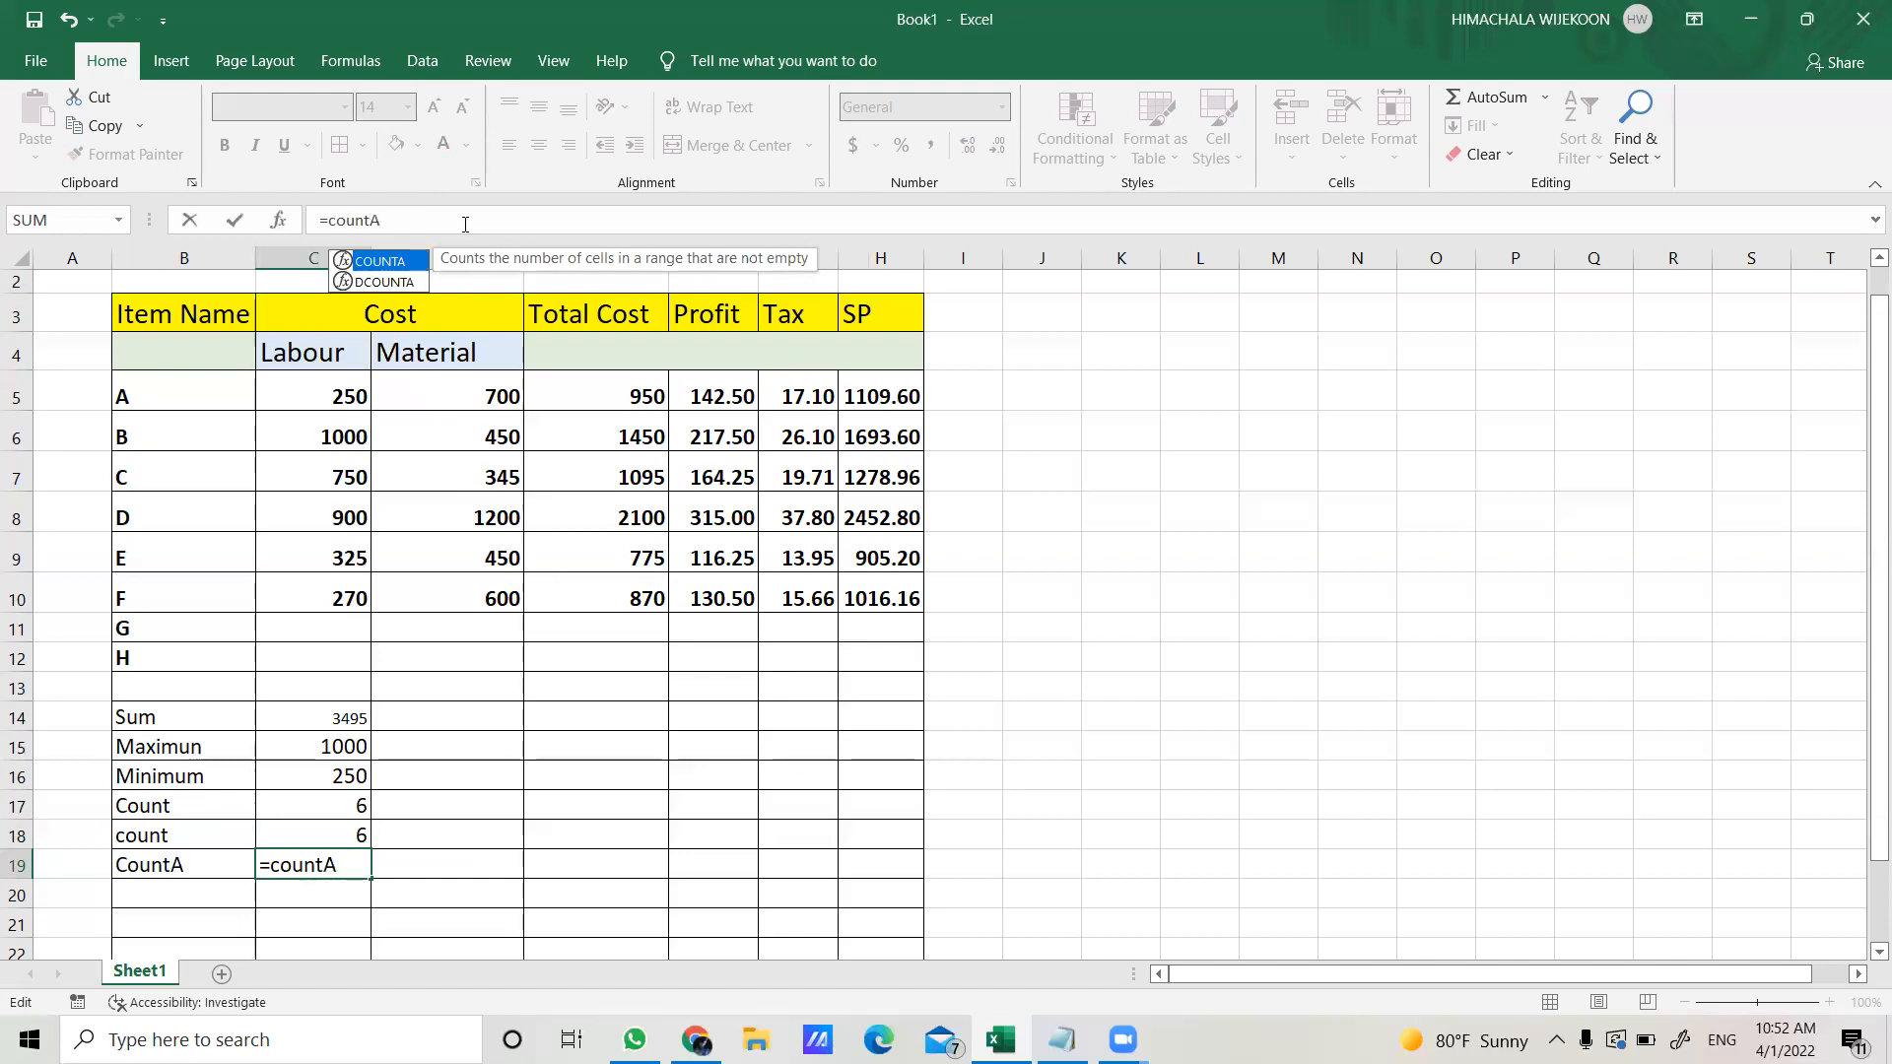
type("(")
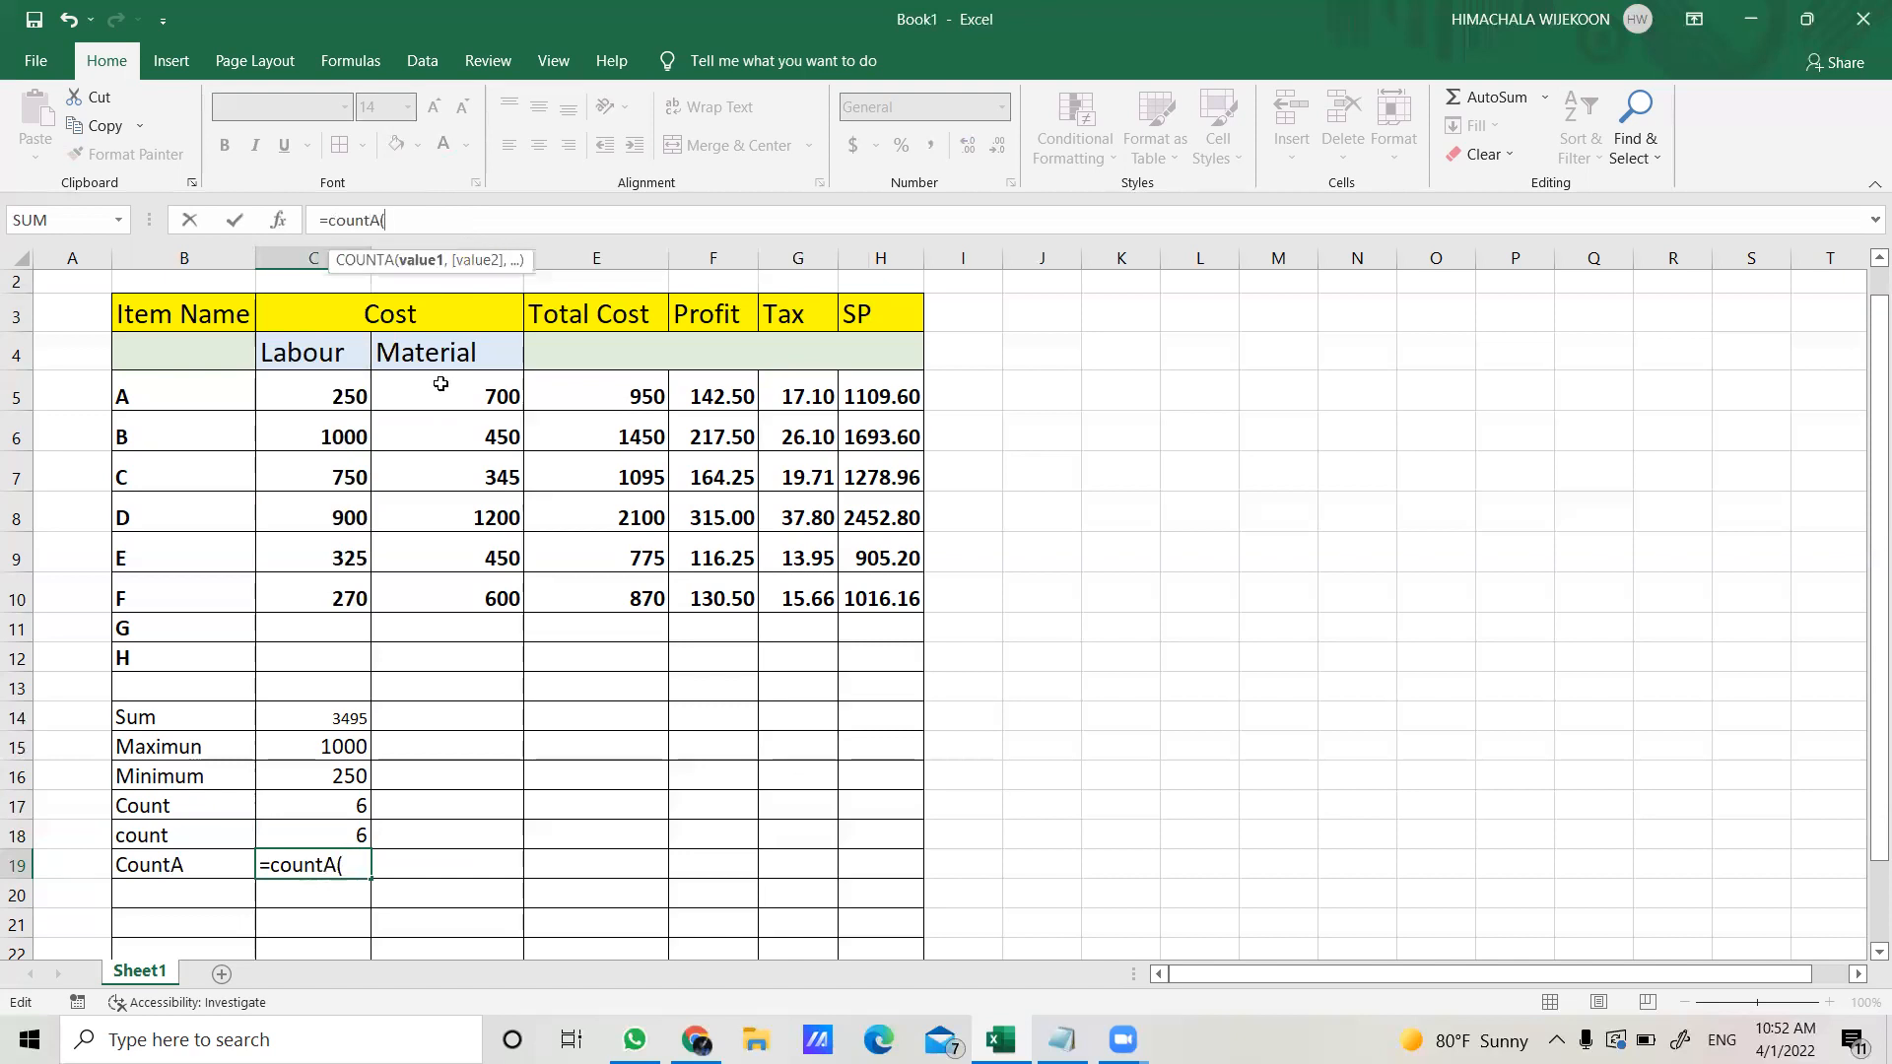
left_click(310, 395)
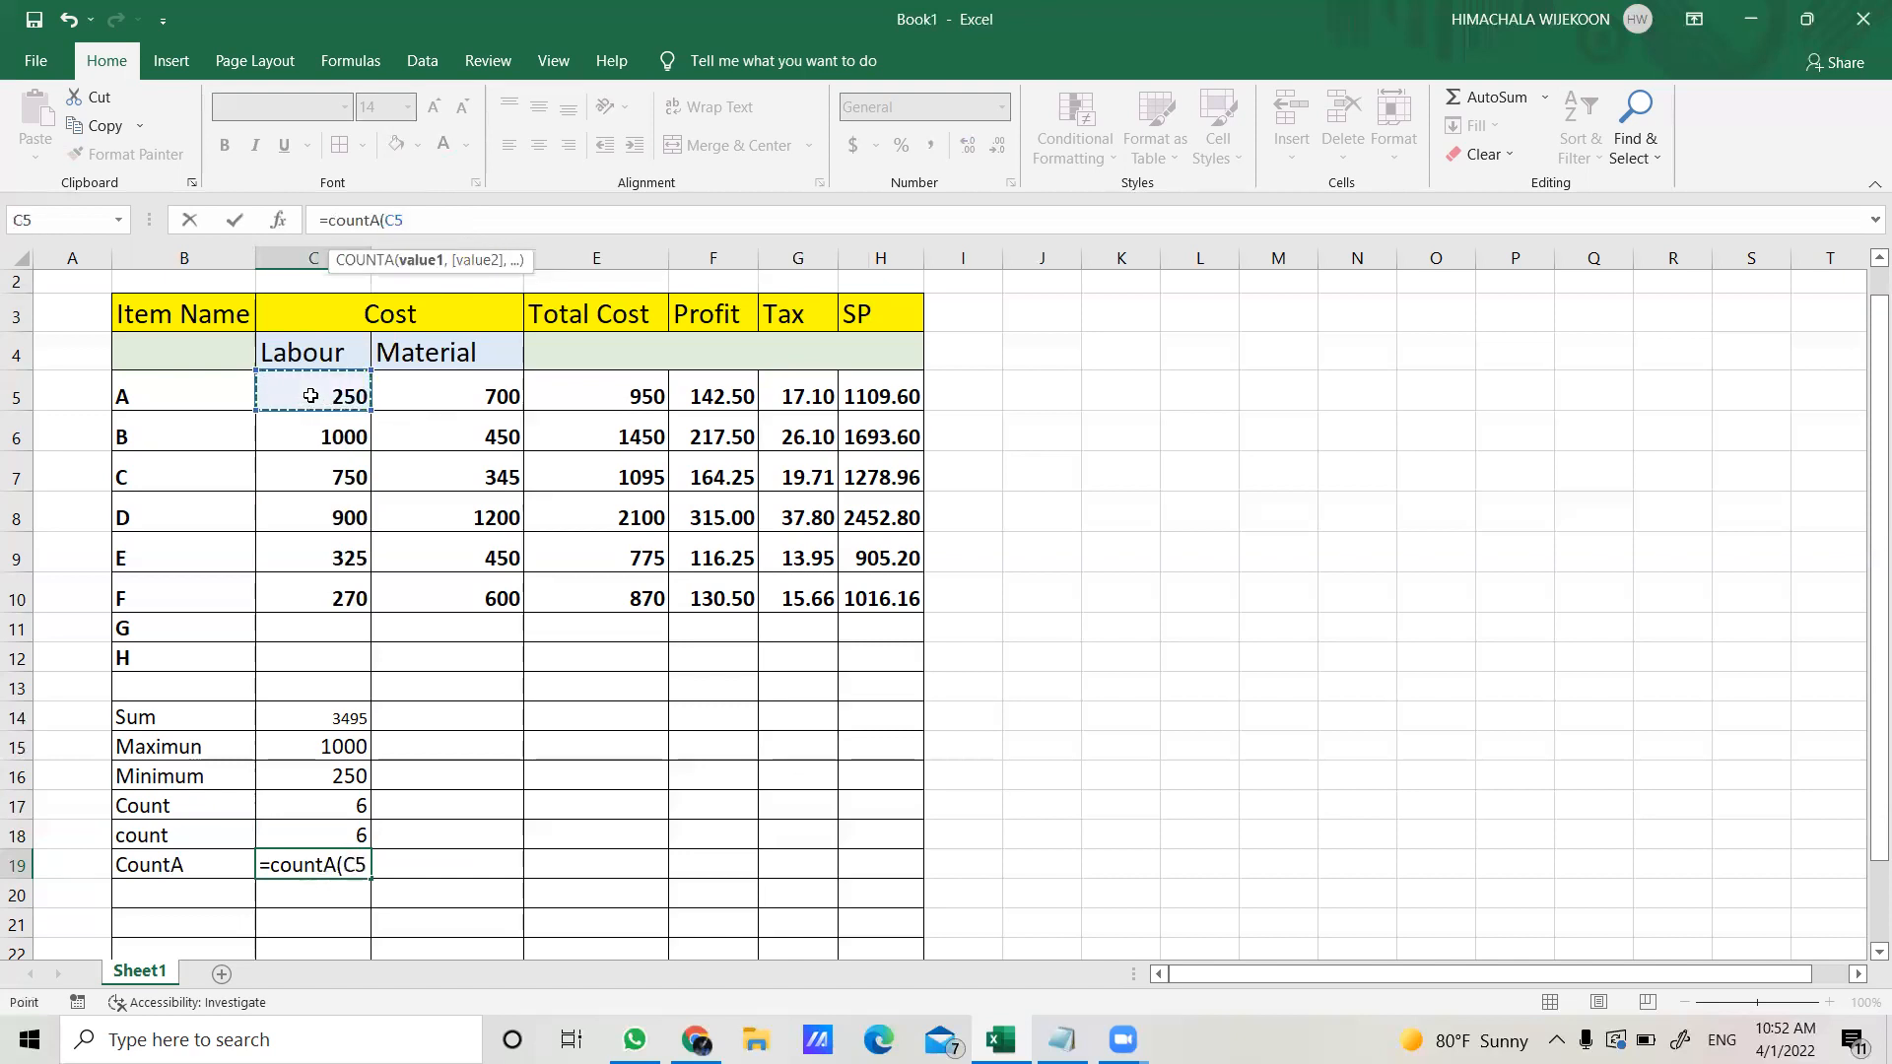
left_click_drag(310, 396, 310, 592)
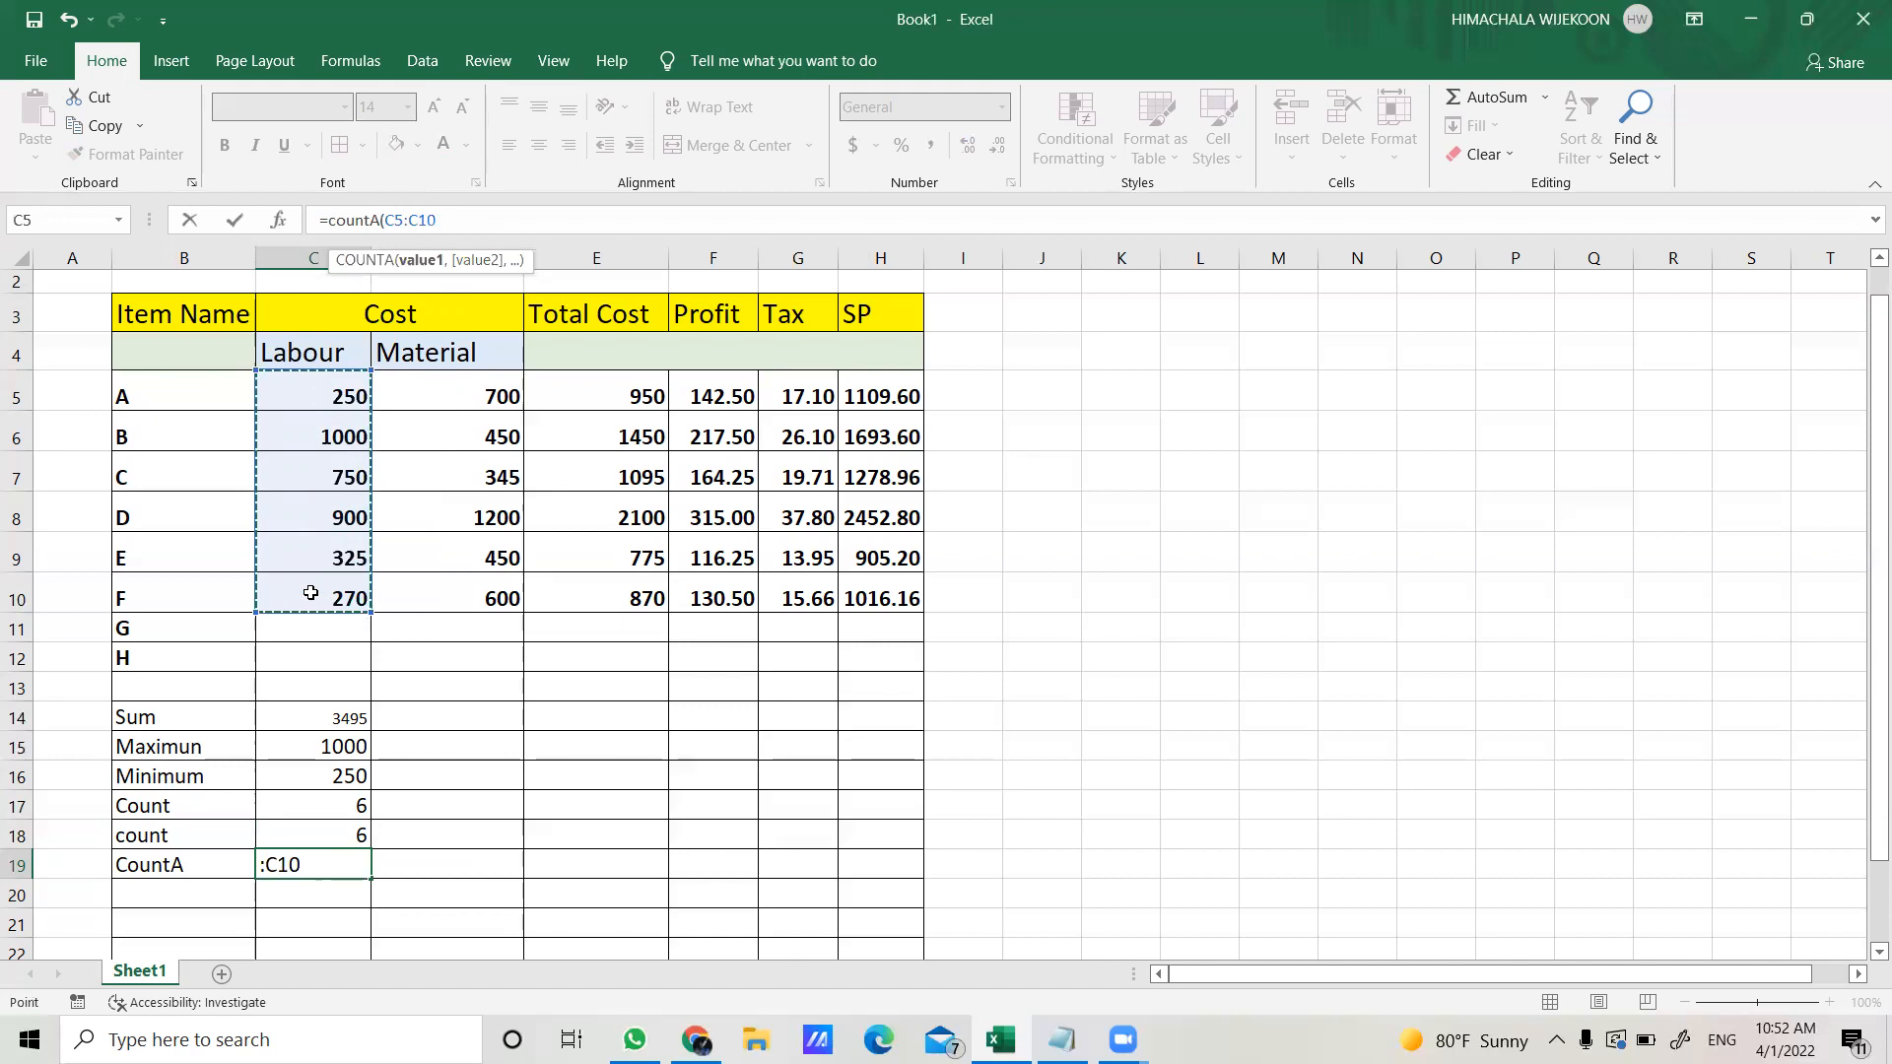
type(")")
key("Return")
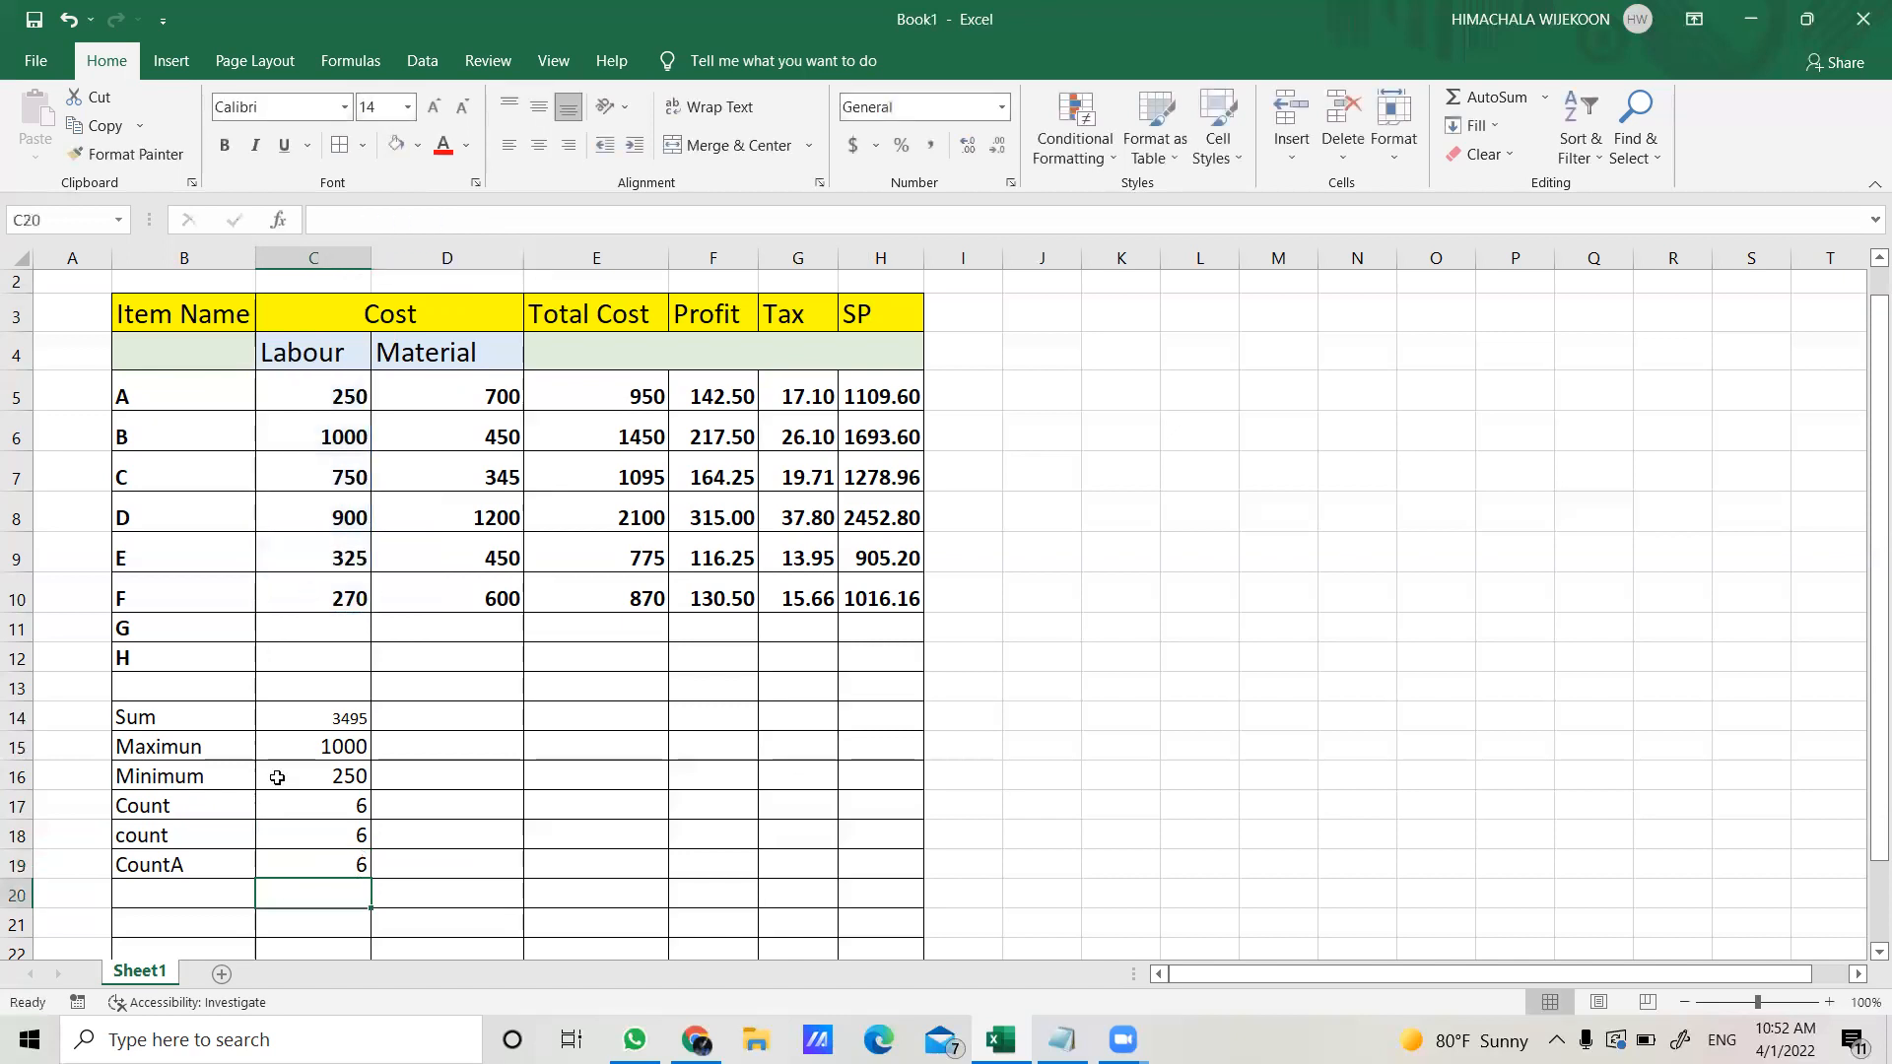
- Label cell B20, directly below the first CountA label, as "CountA"
left_click(287, 866)
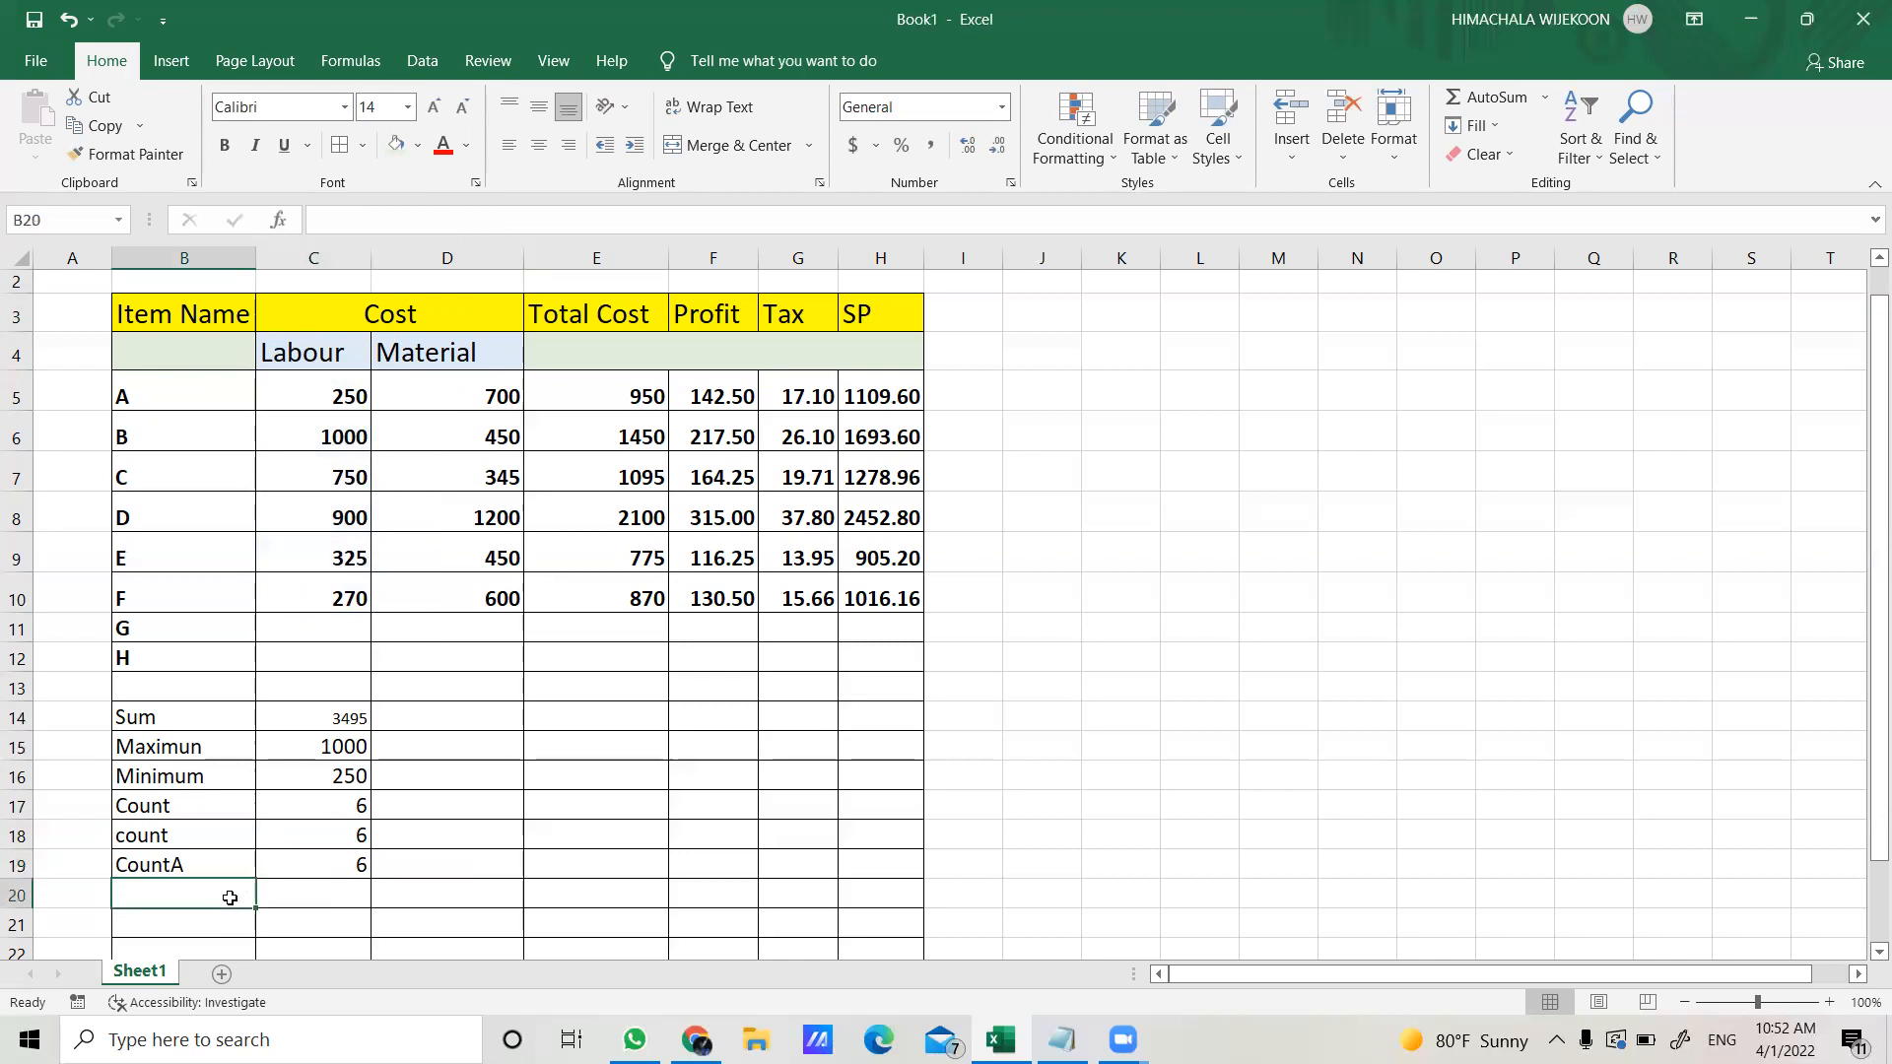
type("Co")
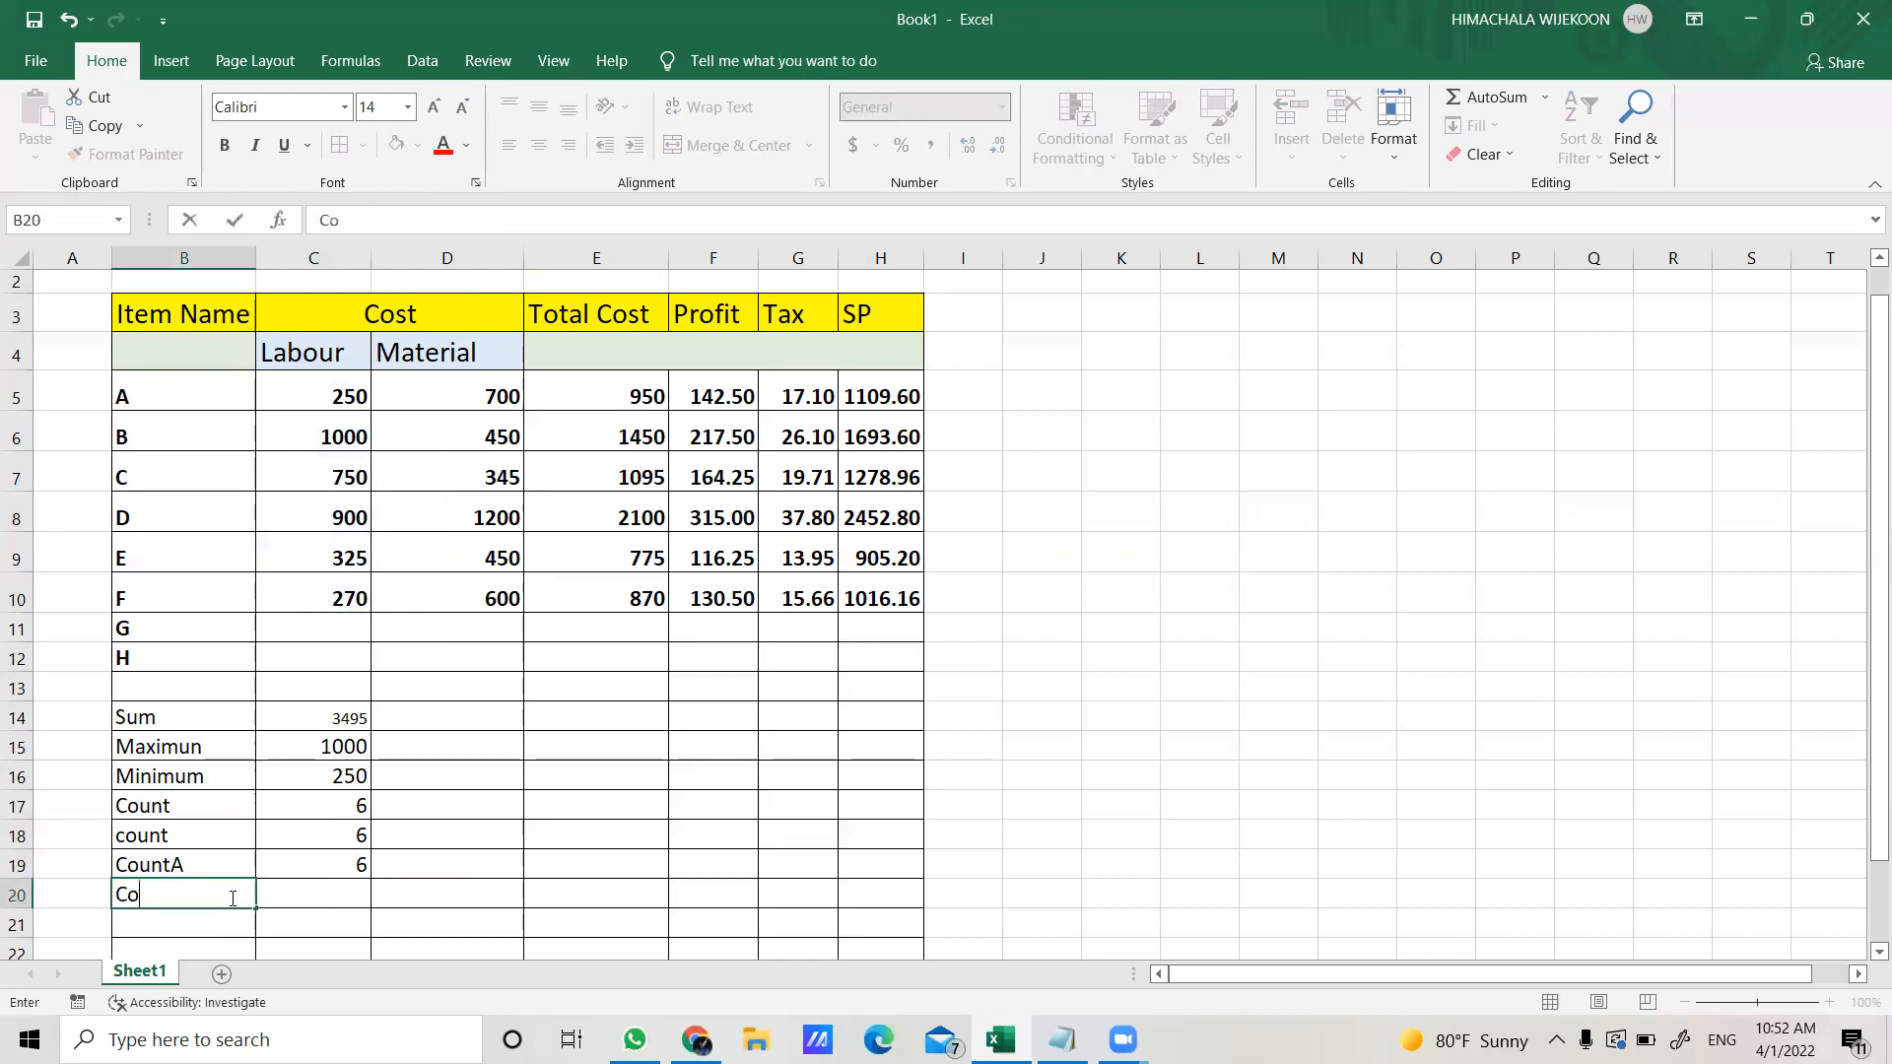
type("untA")
left_click(283, 902)
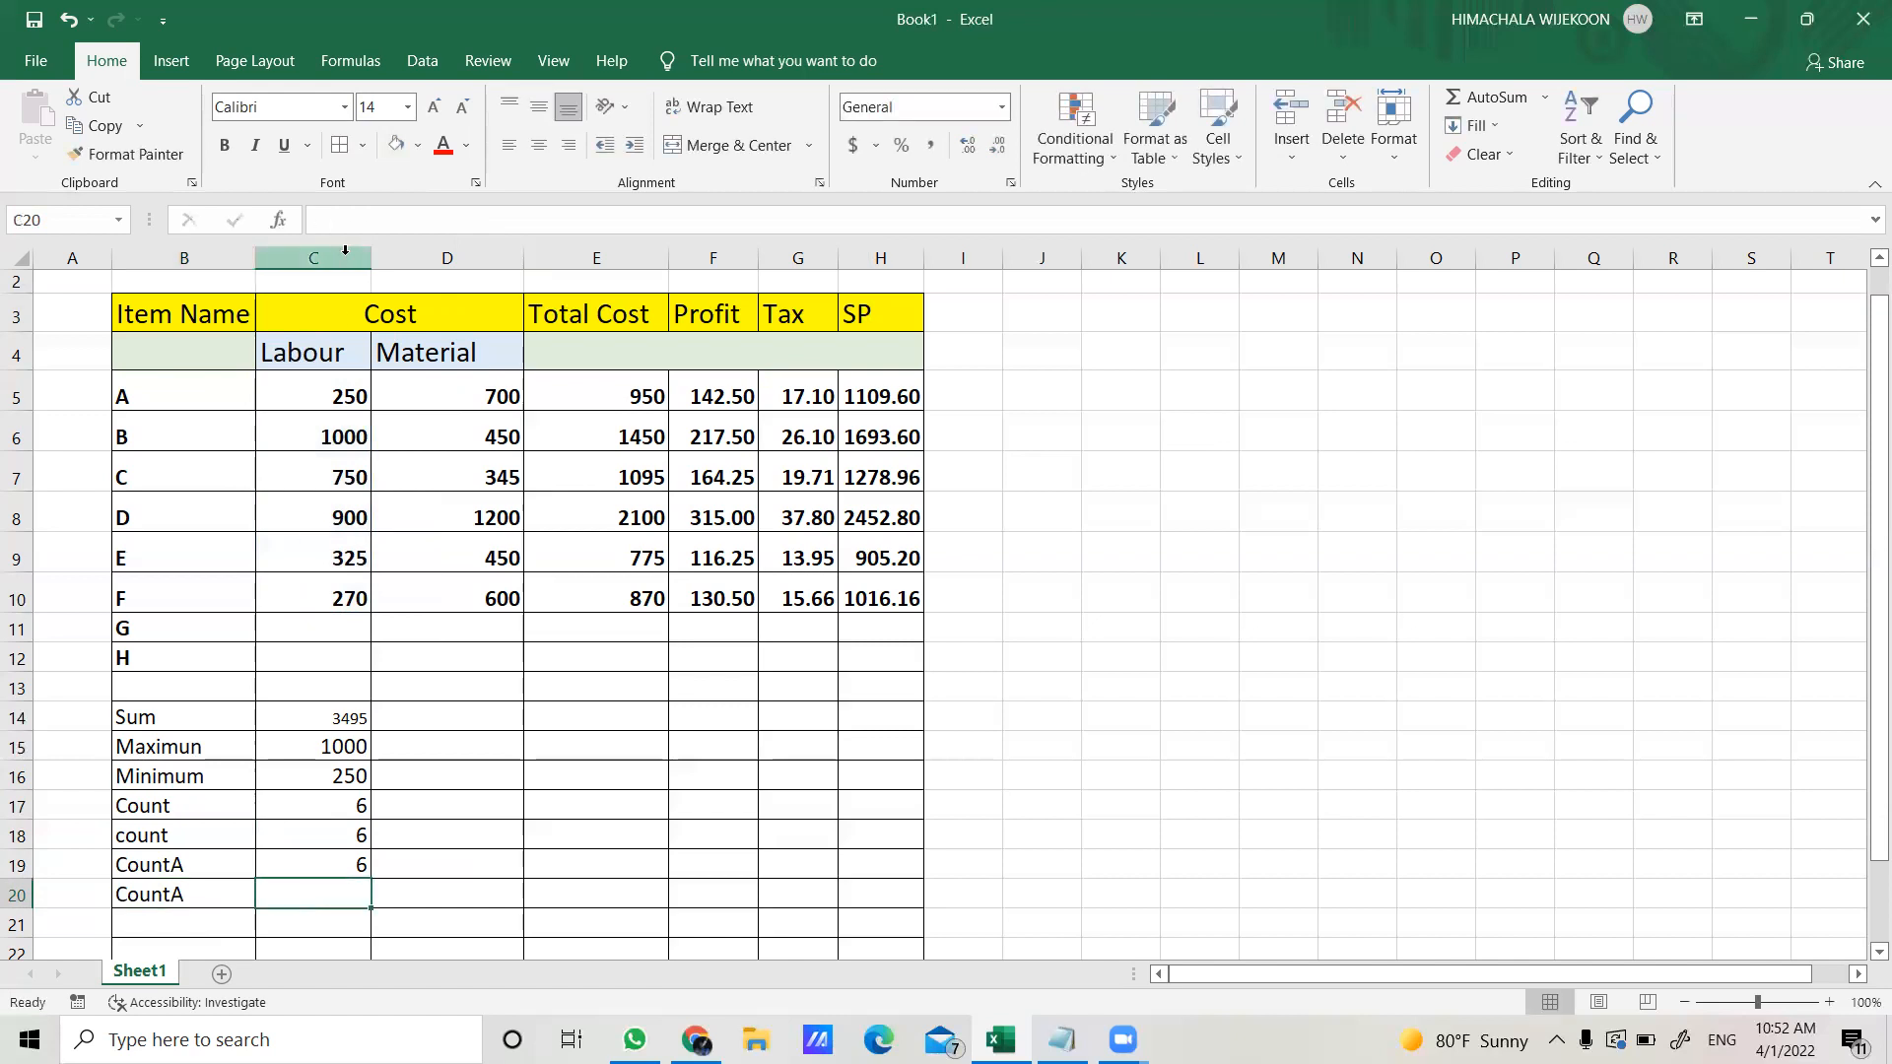
left_click(349, 220)
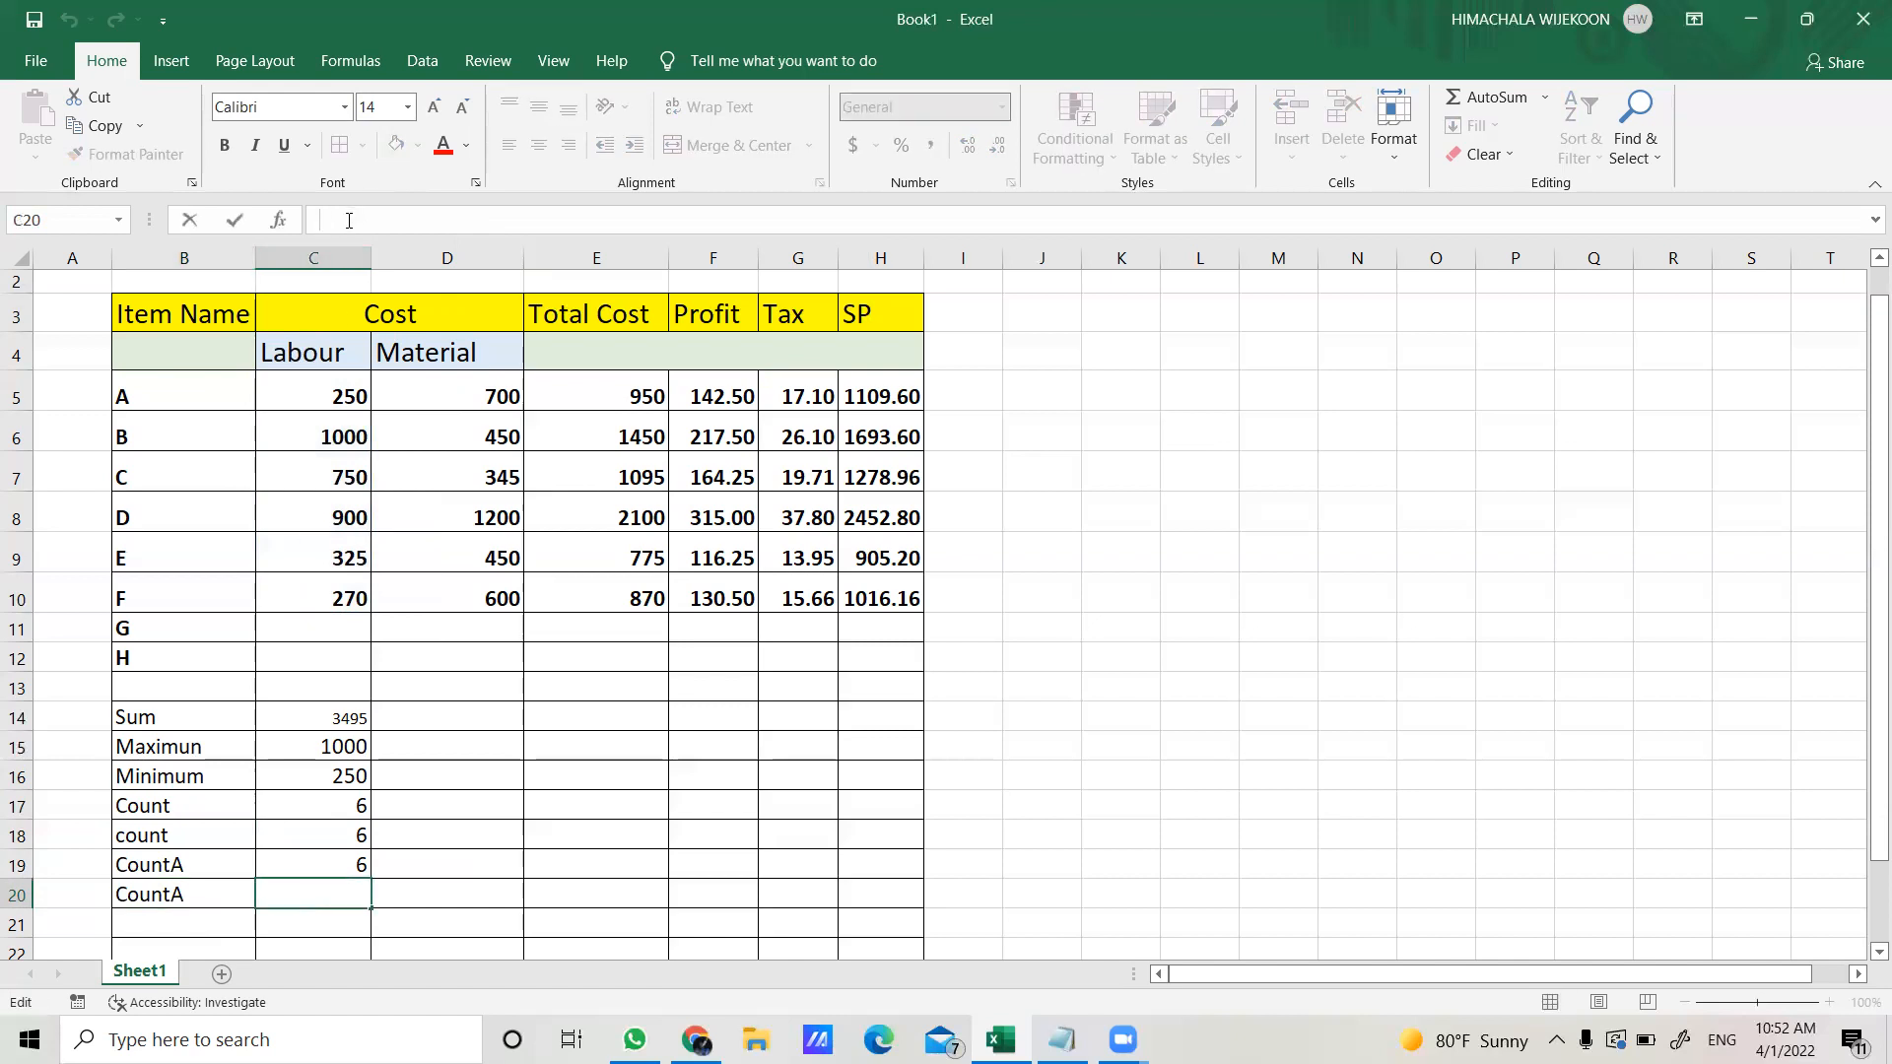
type("=")
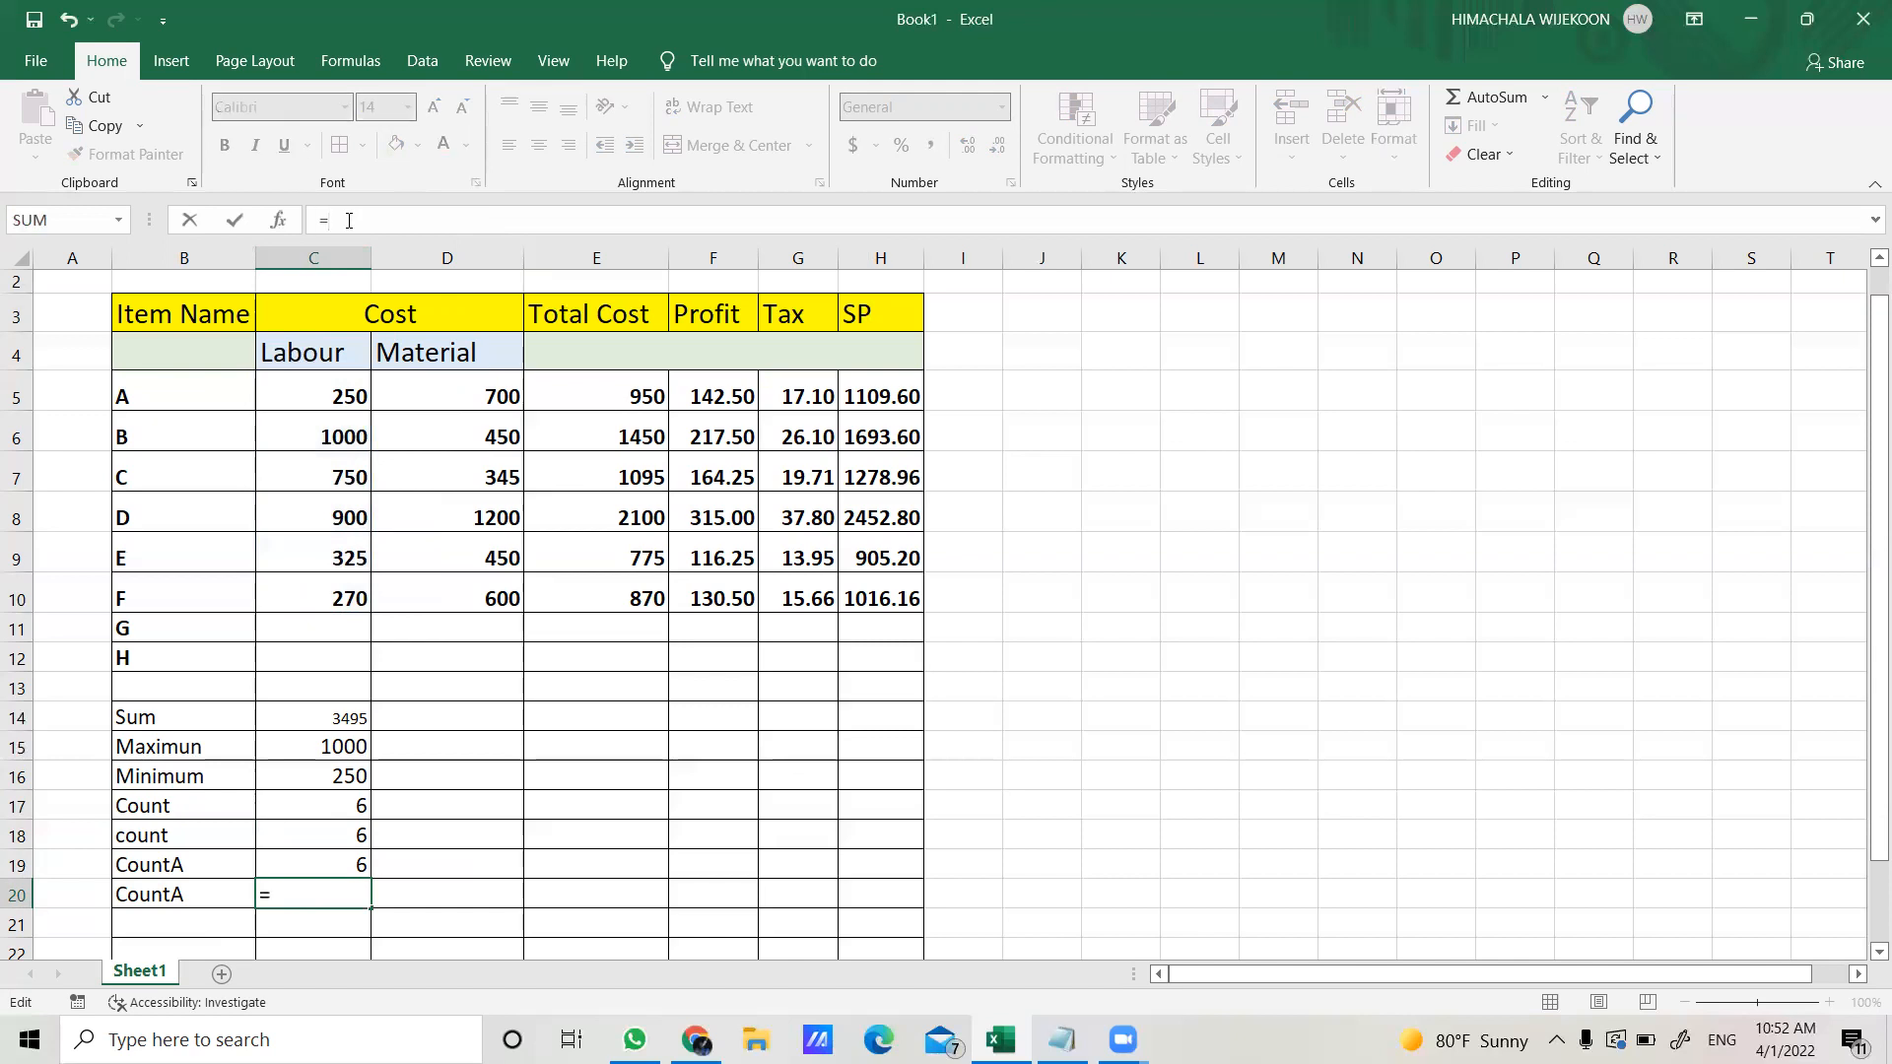
type("count")
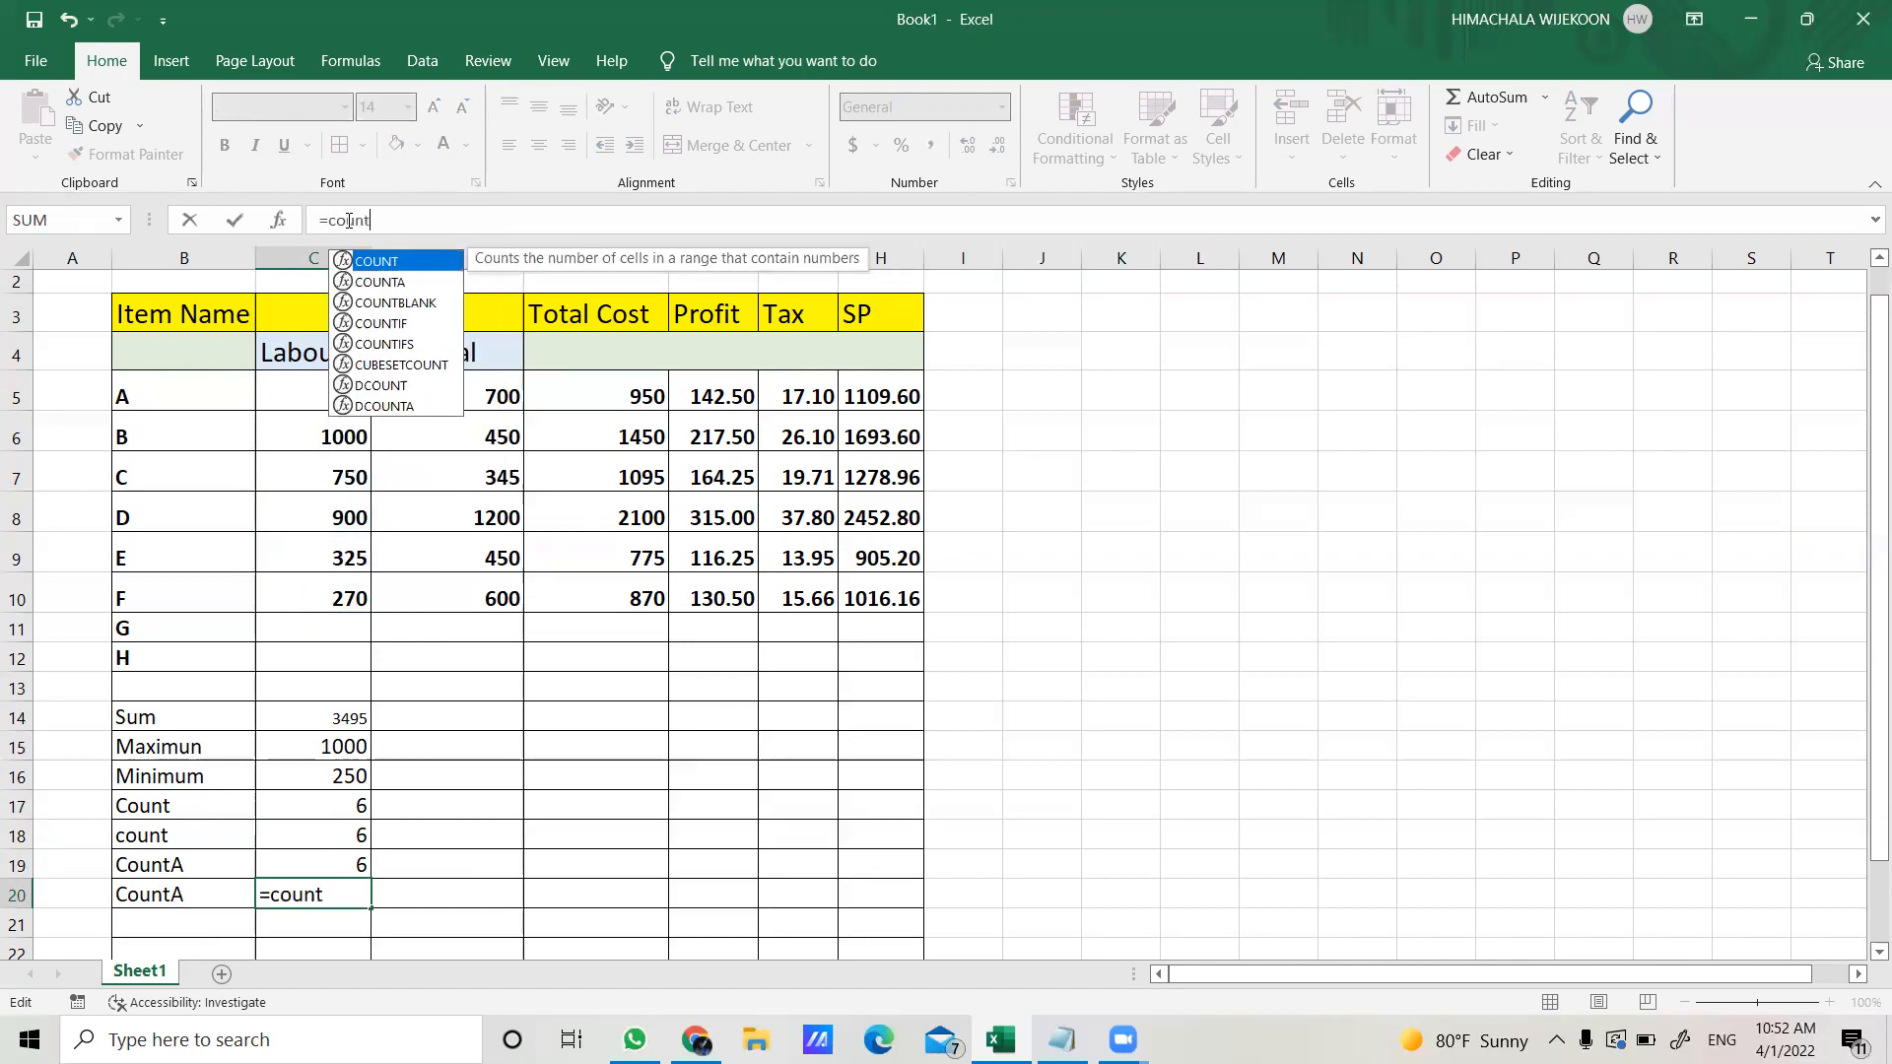
type("A")
left_click(292, 401)
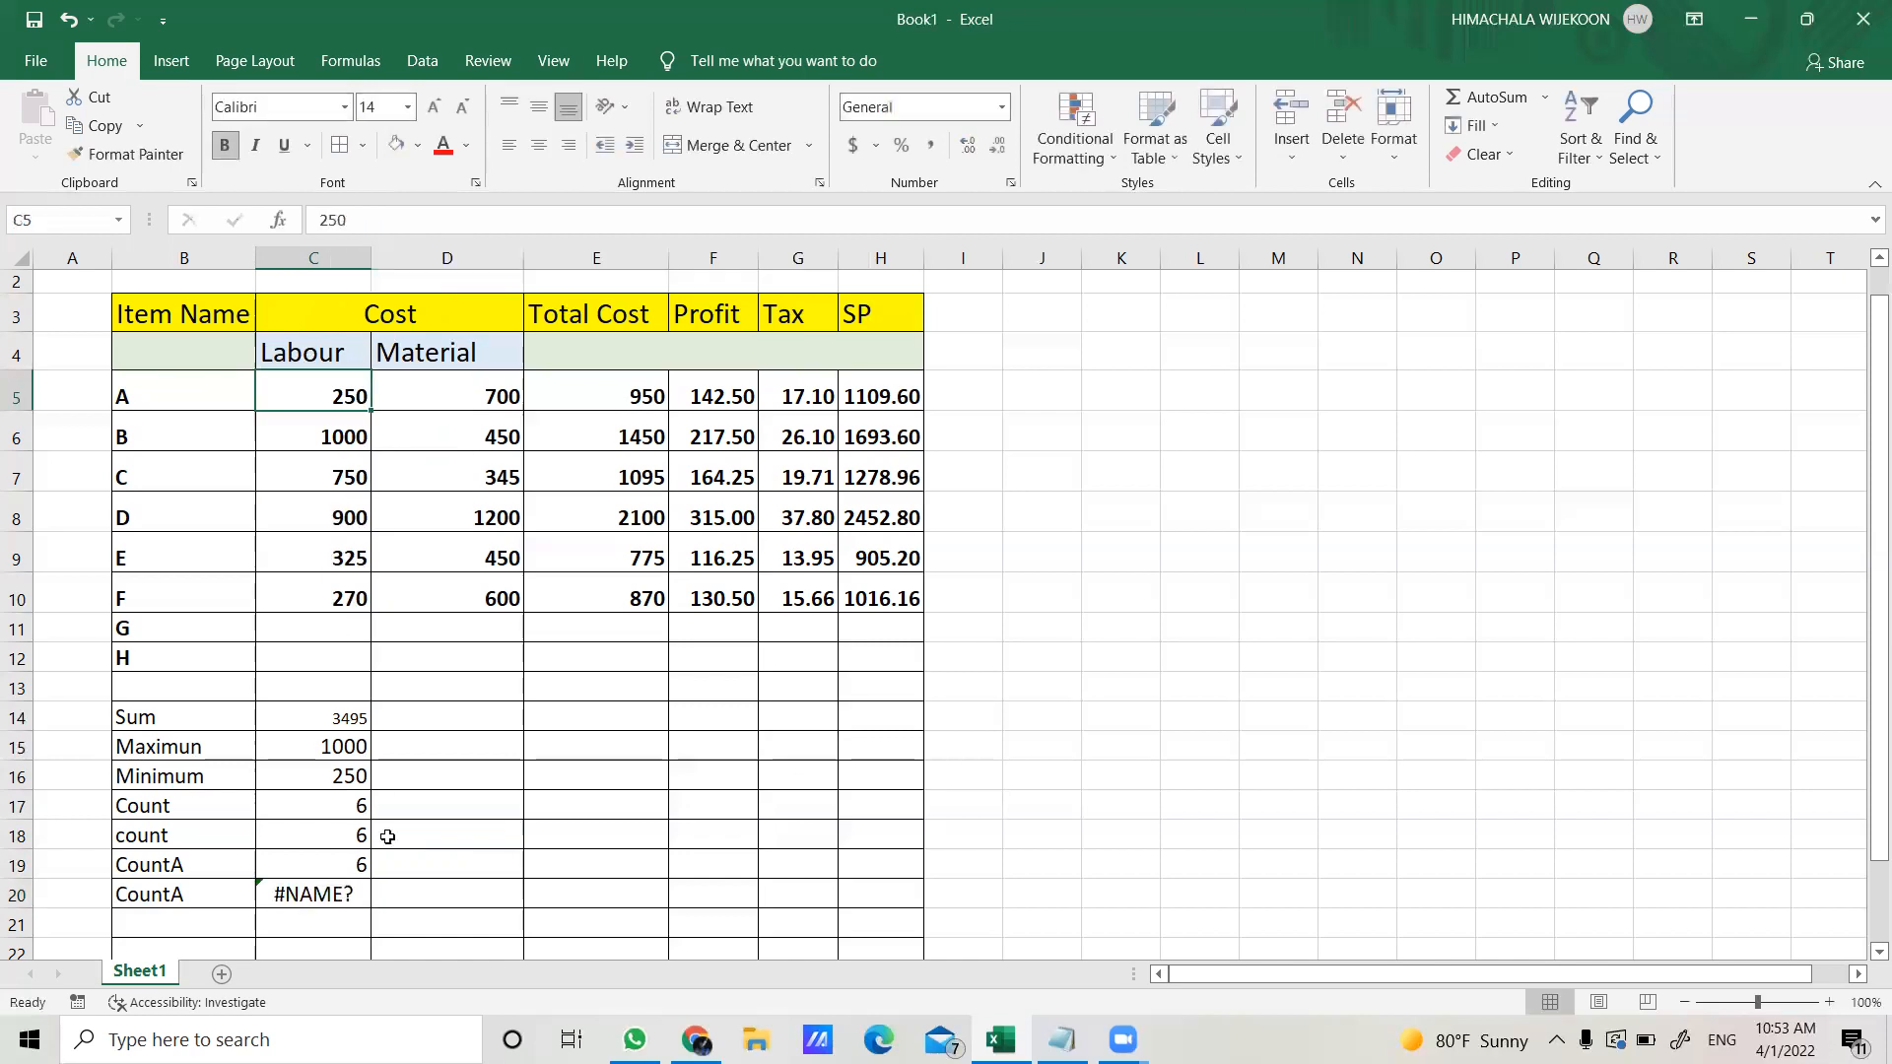
left_click(338, 905)
key("Delete")
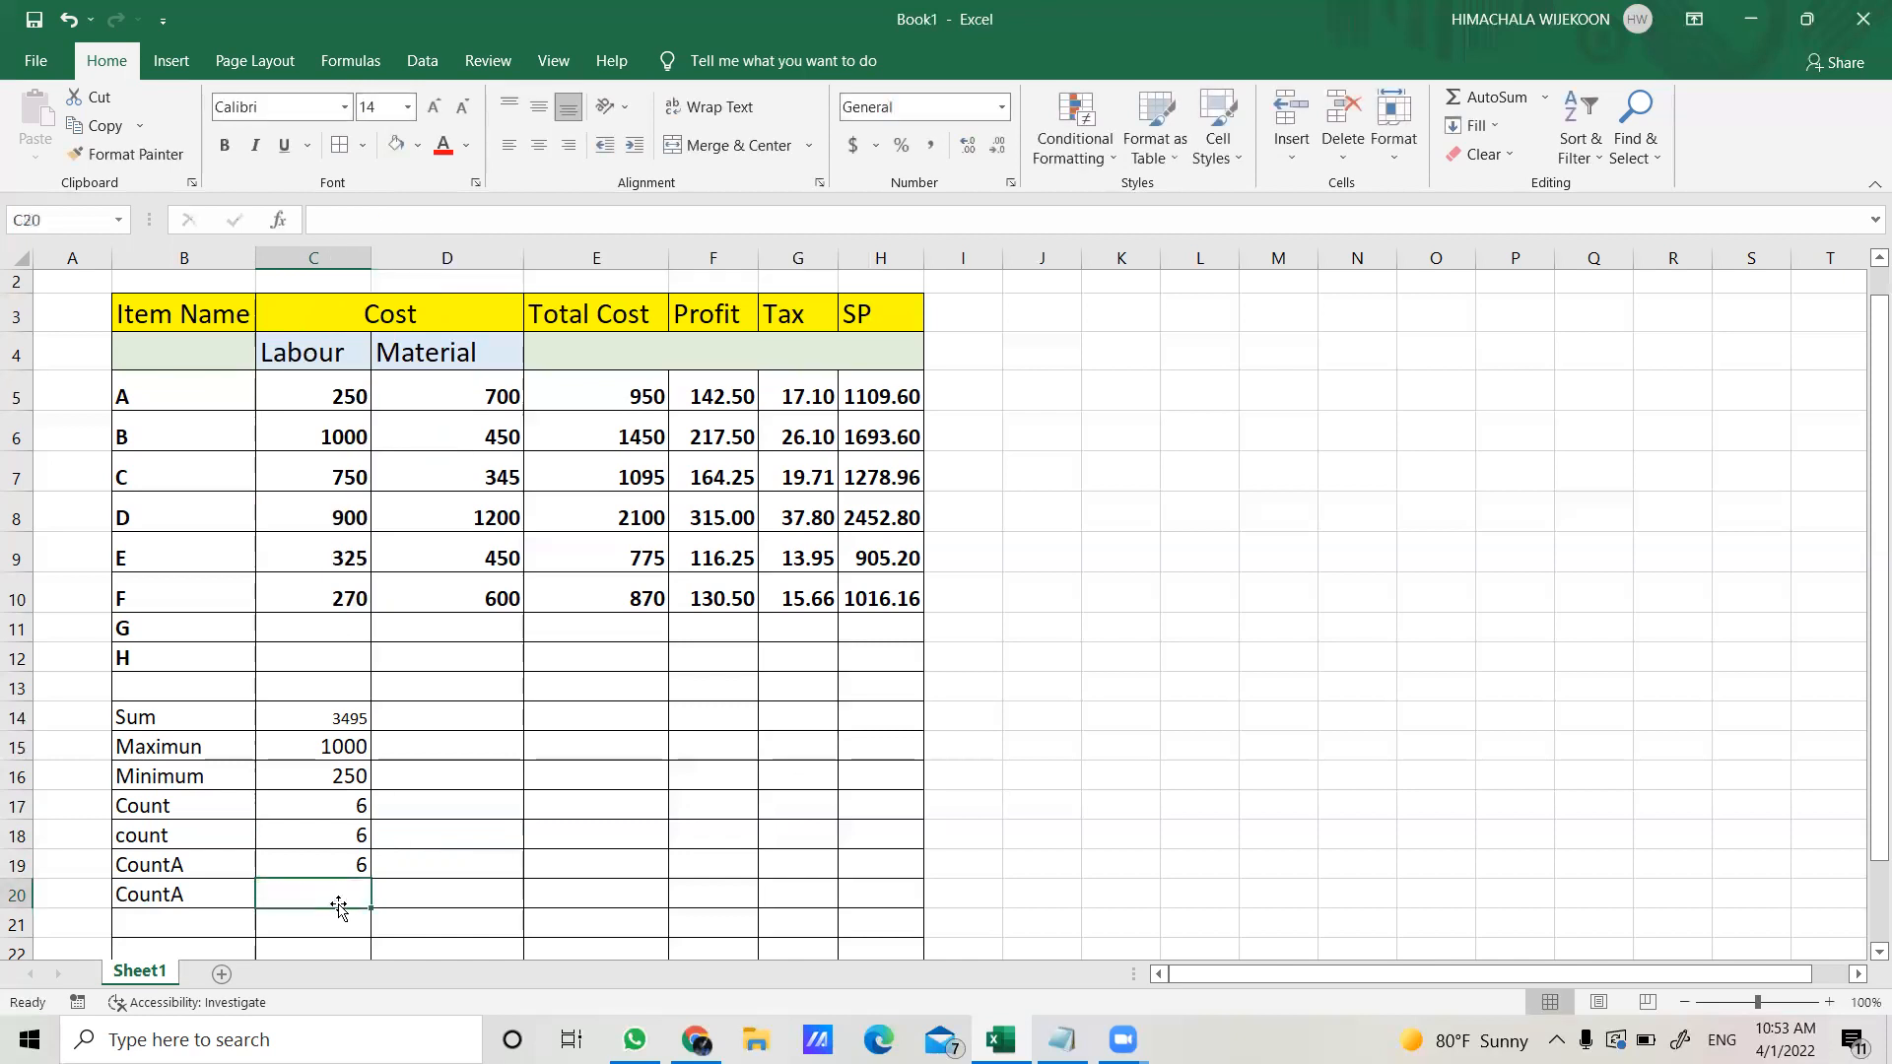
- Count the non-empty Labour cells, including rows G and H, in C20 with the formula =COUNTA(C5:C12)
left_click(373, 218)
type("=c")
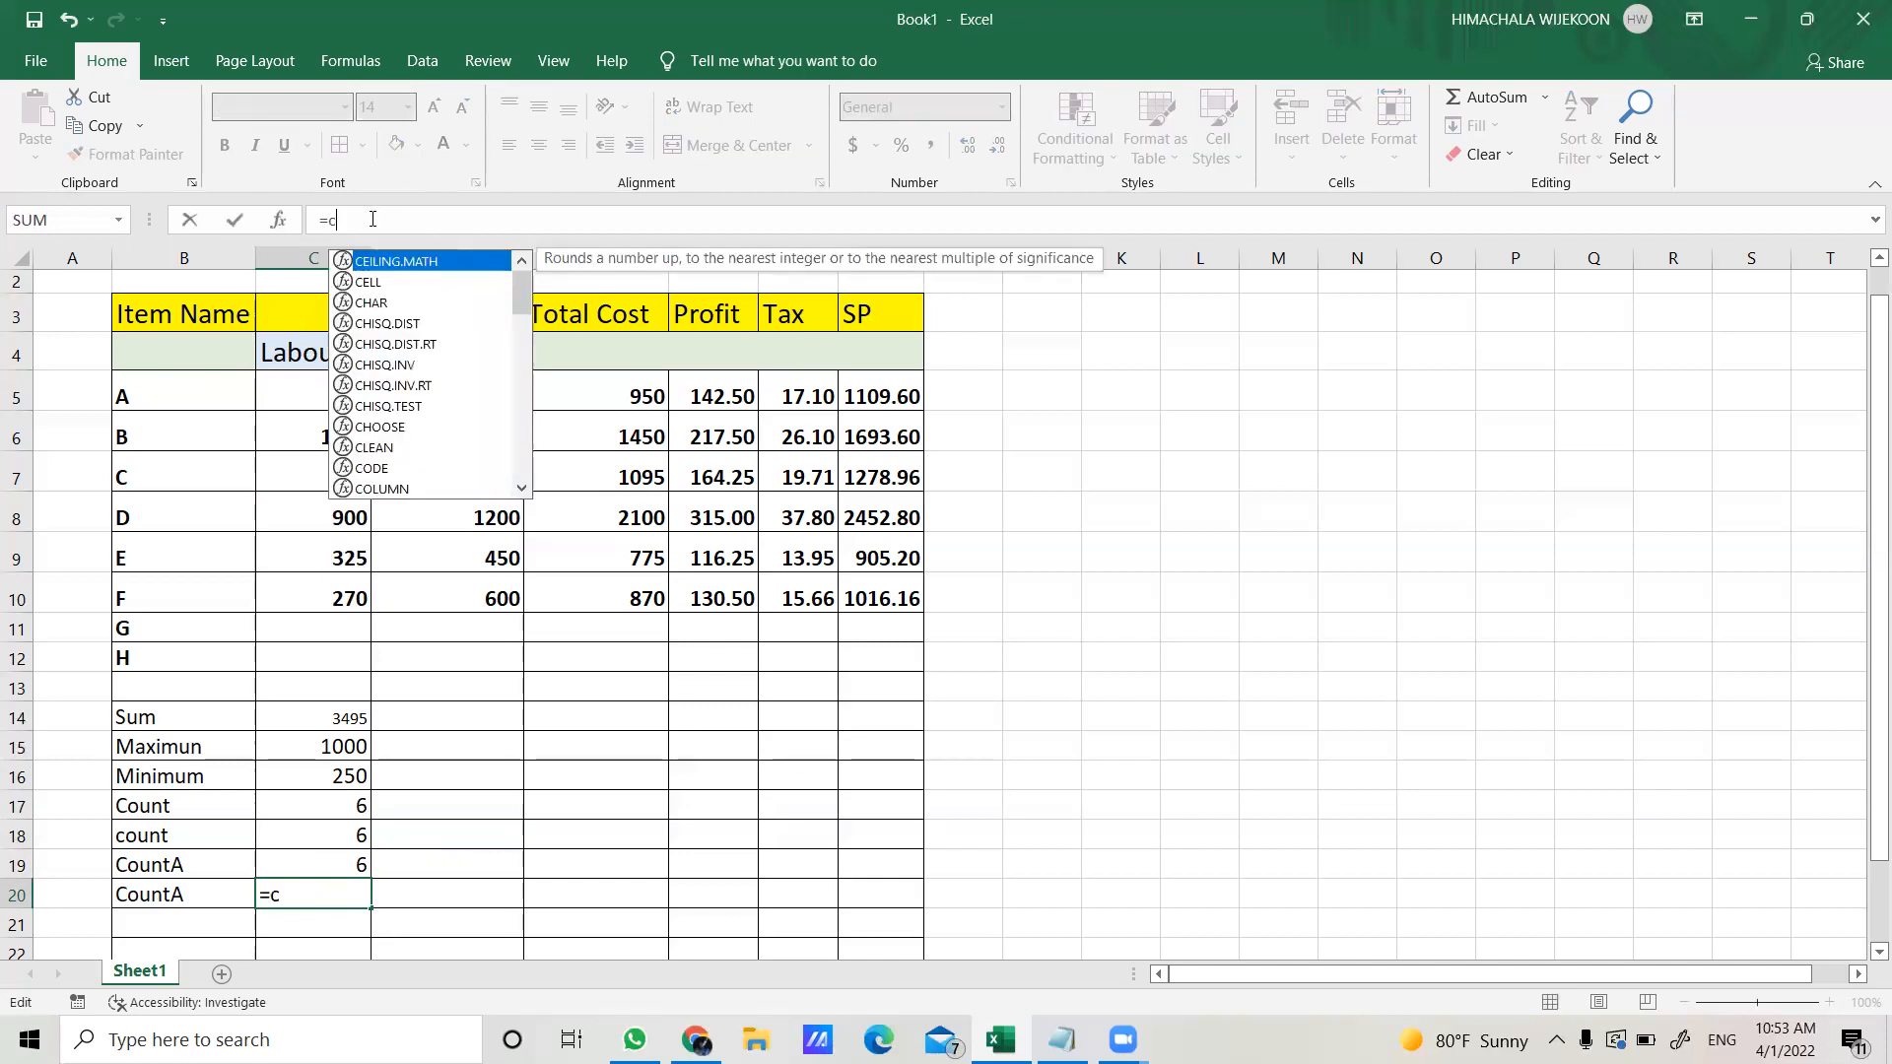
type("ountA")
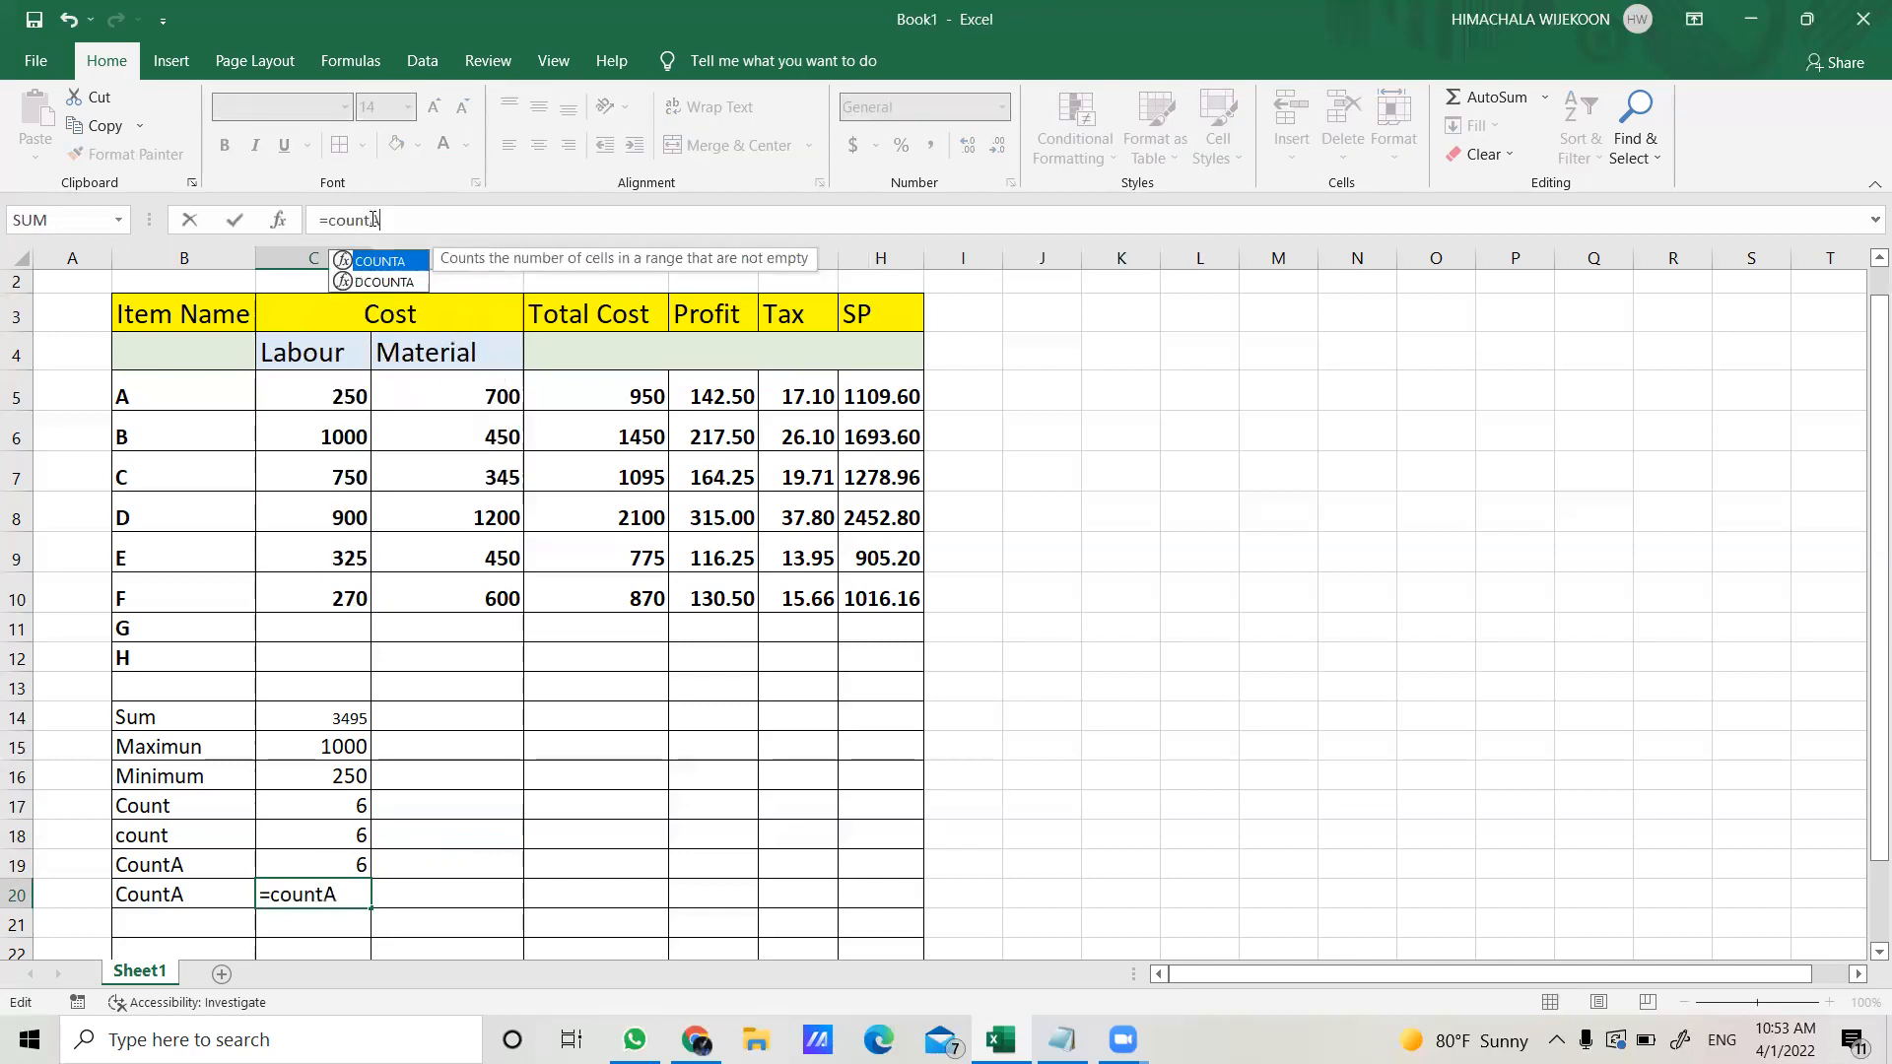
type("(")
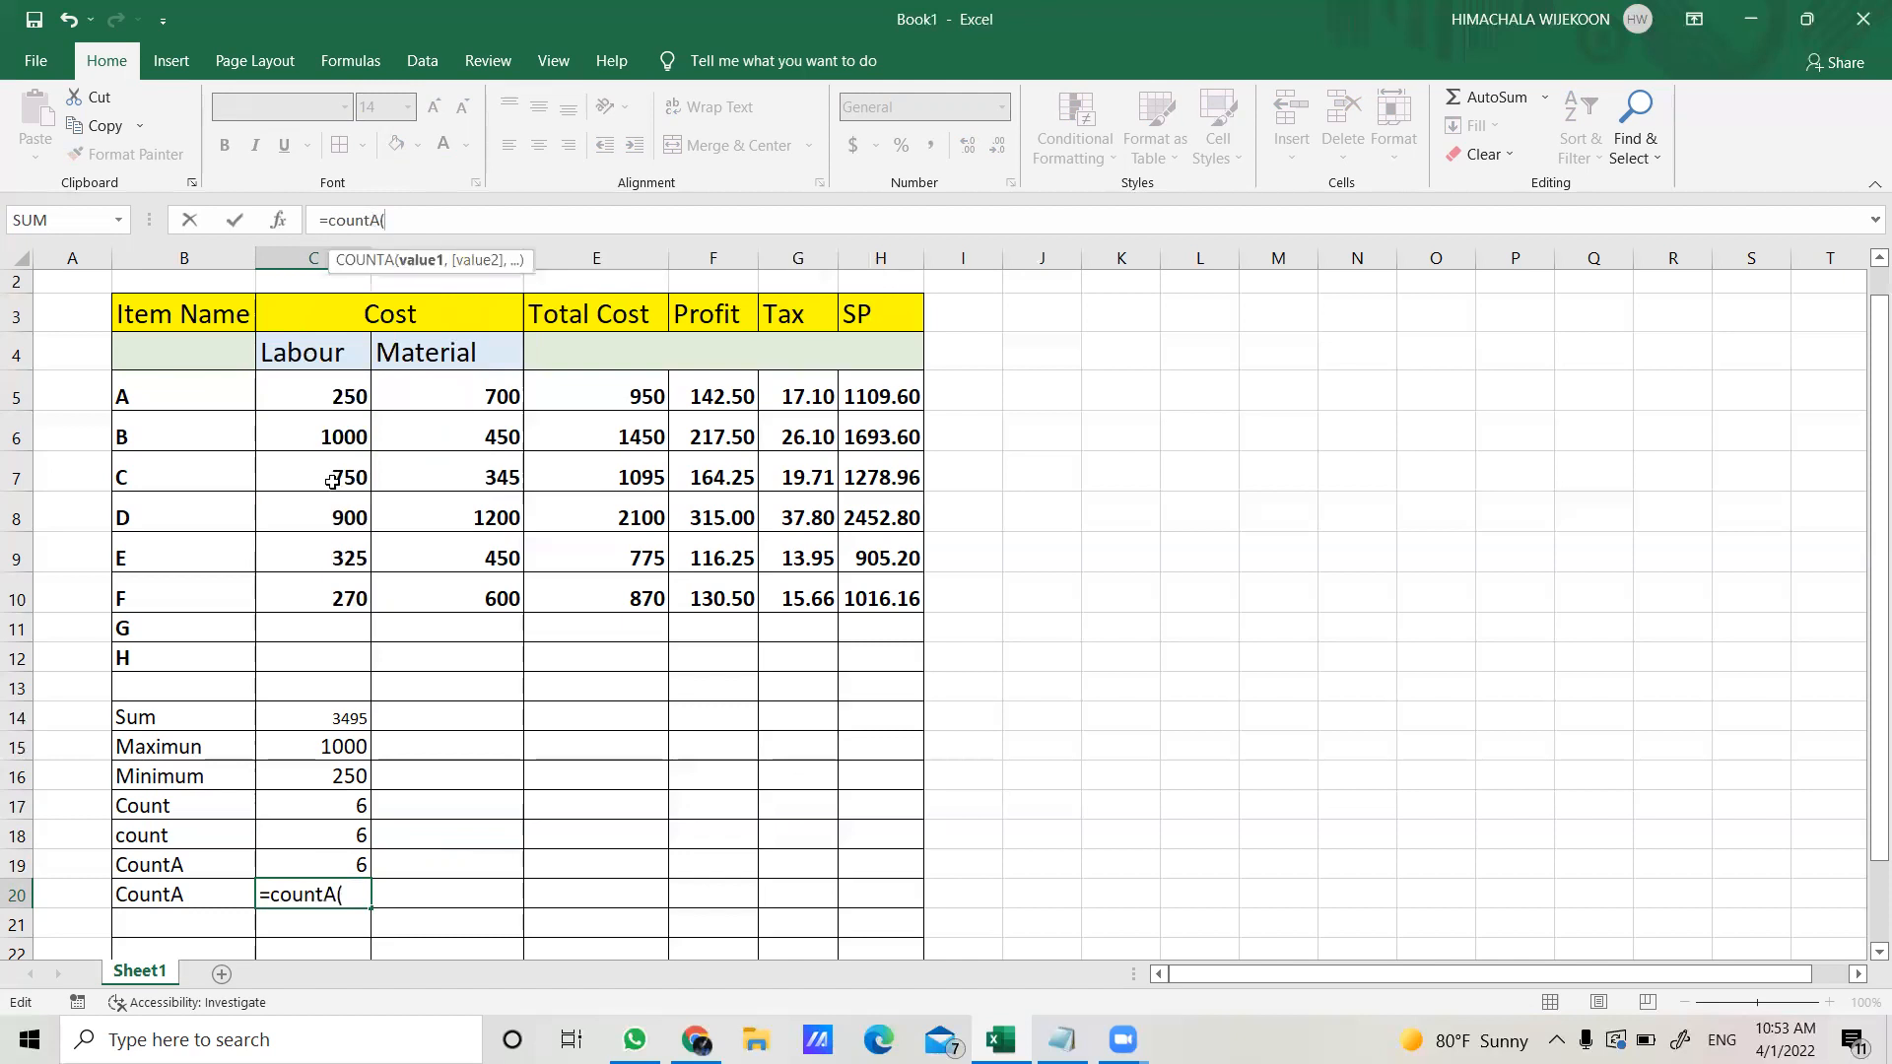
left_click_drag(310, 396, 320, 651)
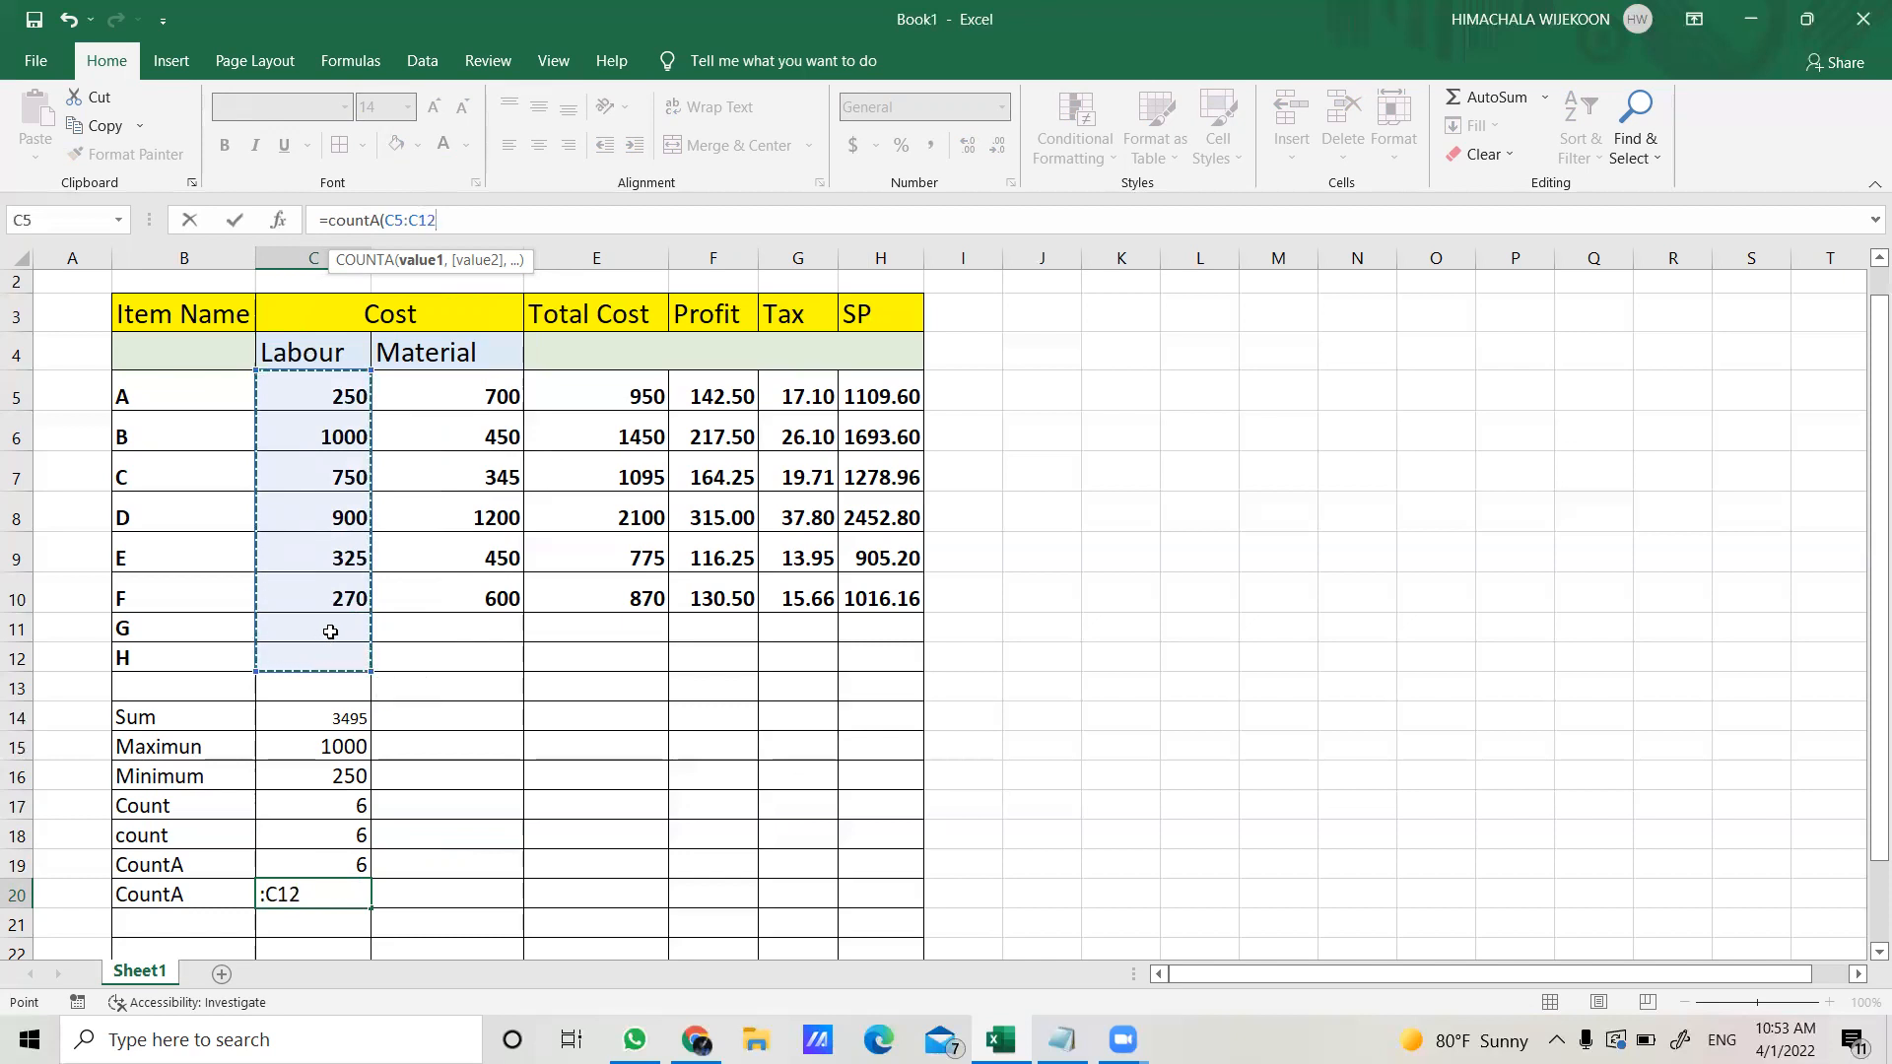
type(")")
key("Return")
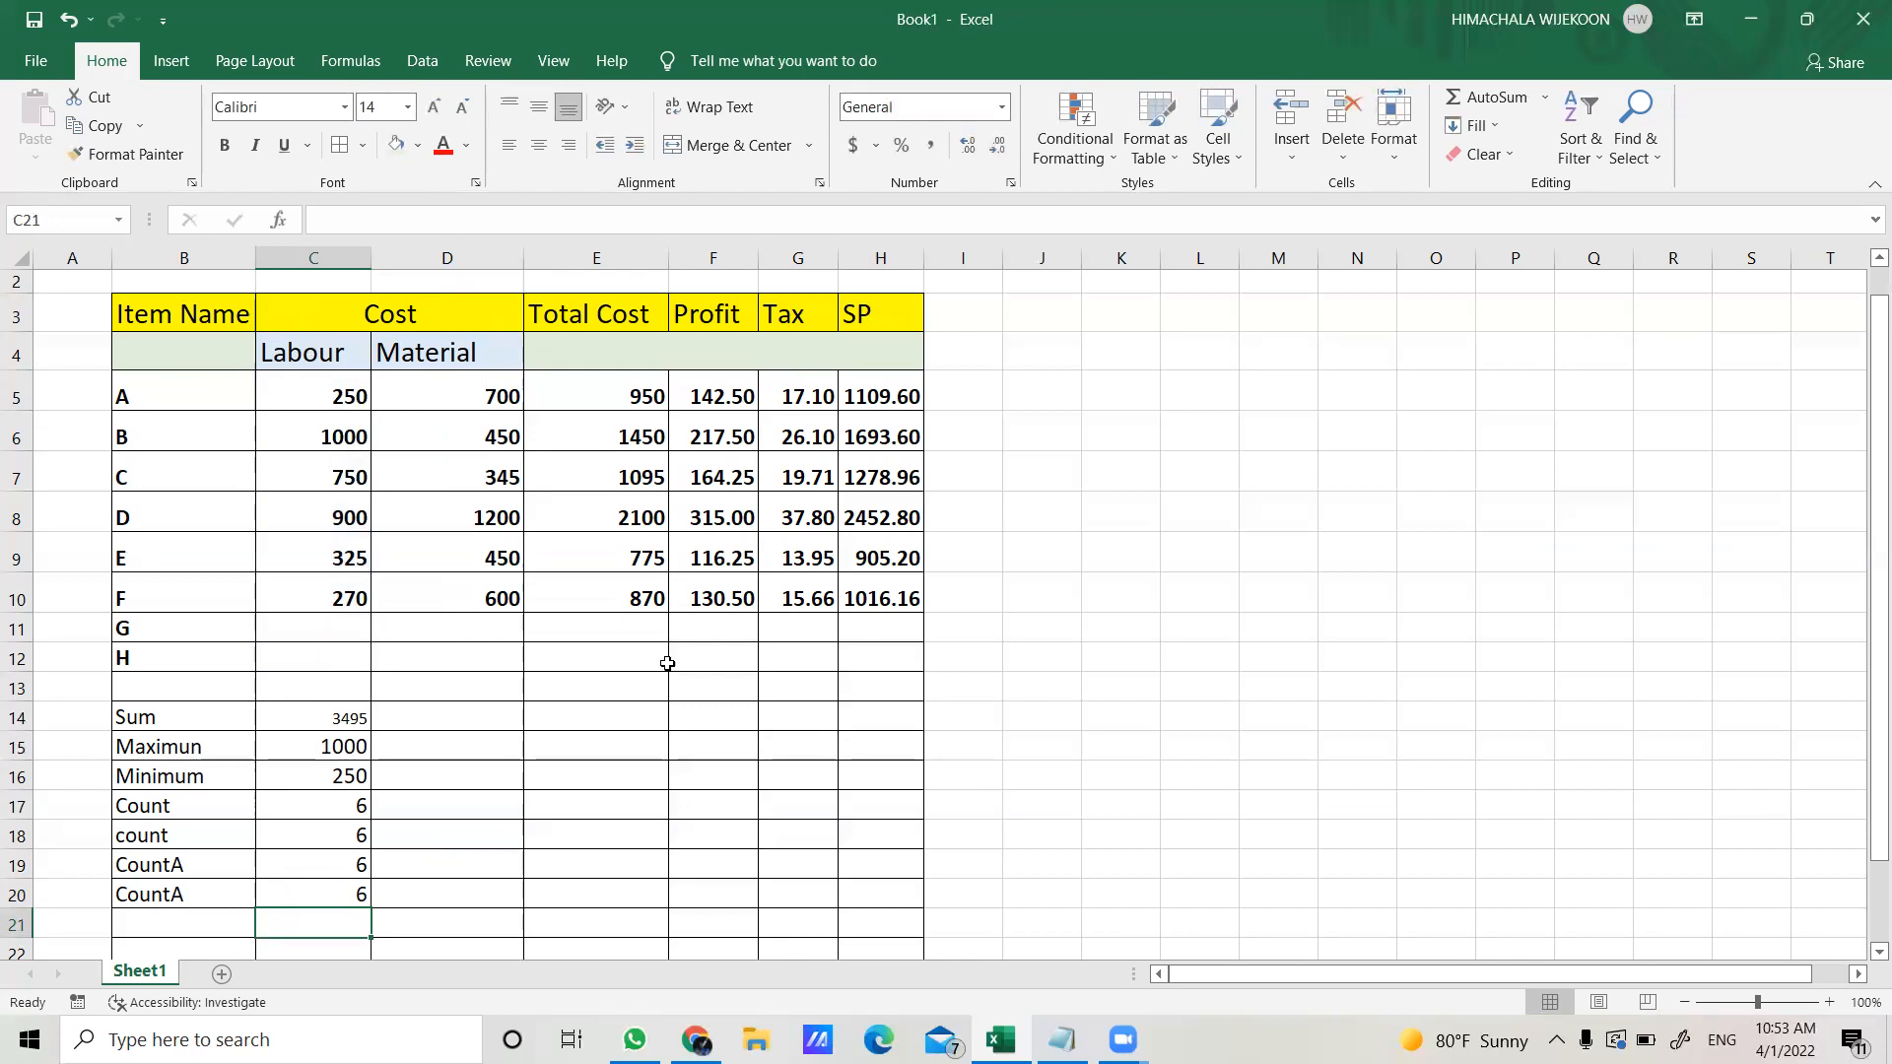
- Label cell B21, directly below the second CountA label, as "CountA"
left_click_drag(1875, 670, 1862, 746)
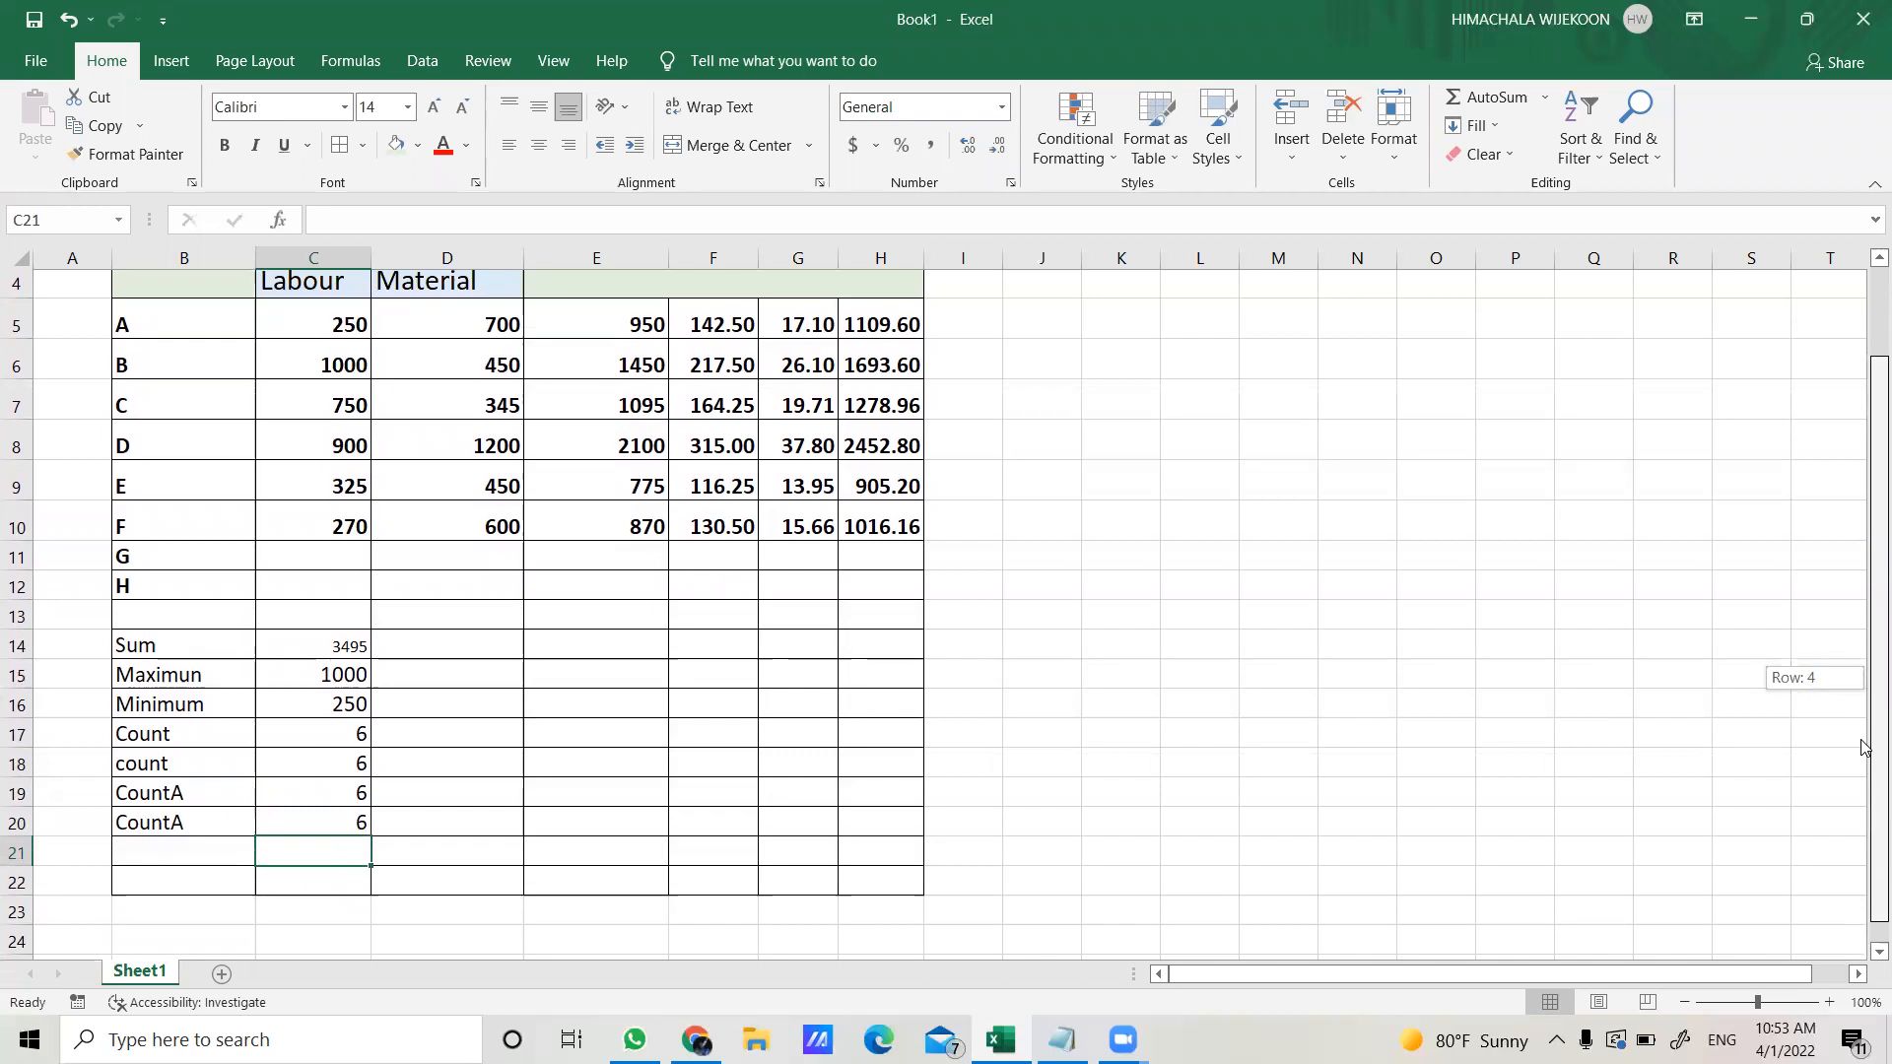
left_click_drag(1862, 746, 1862, 734)
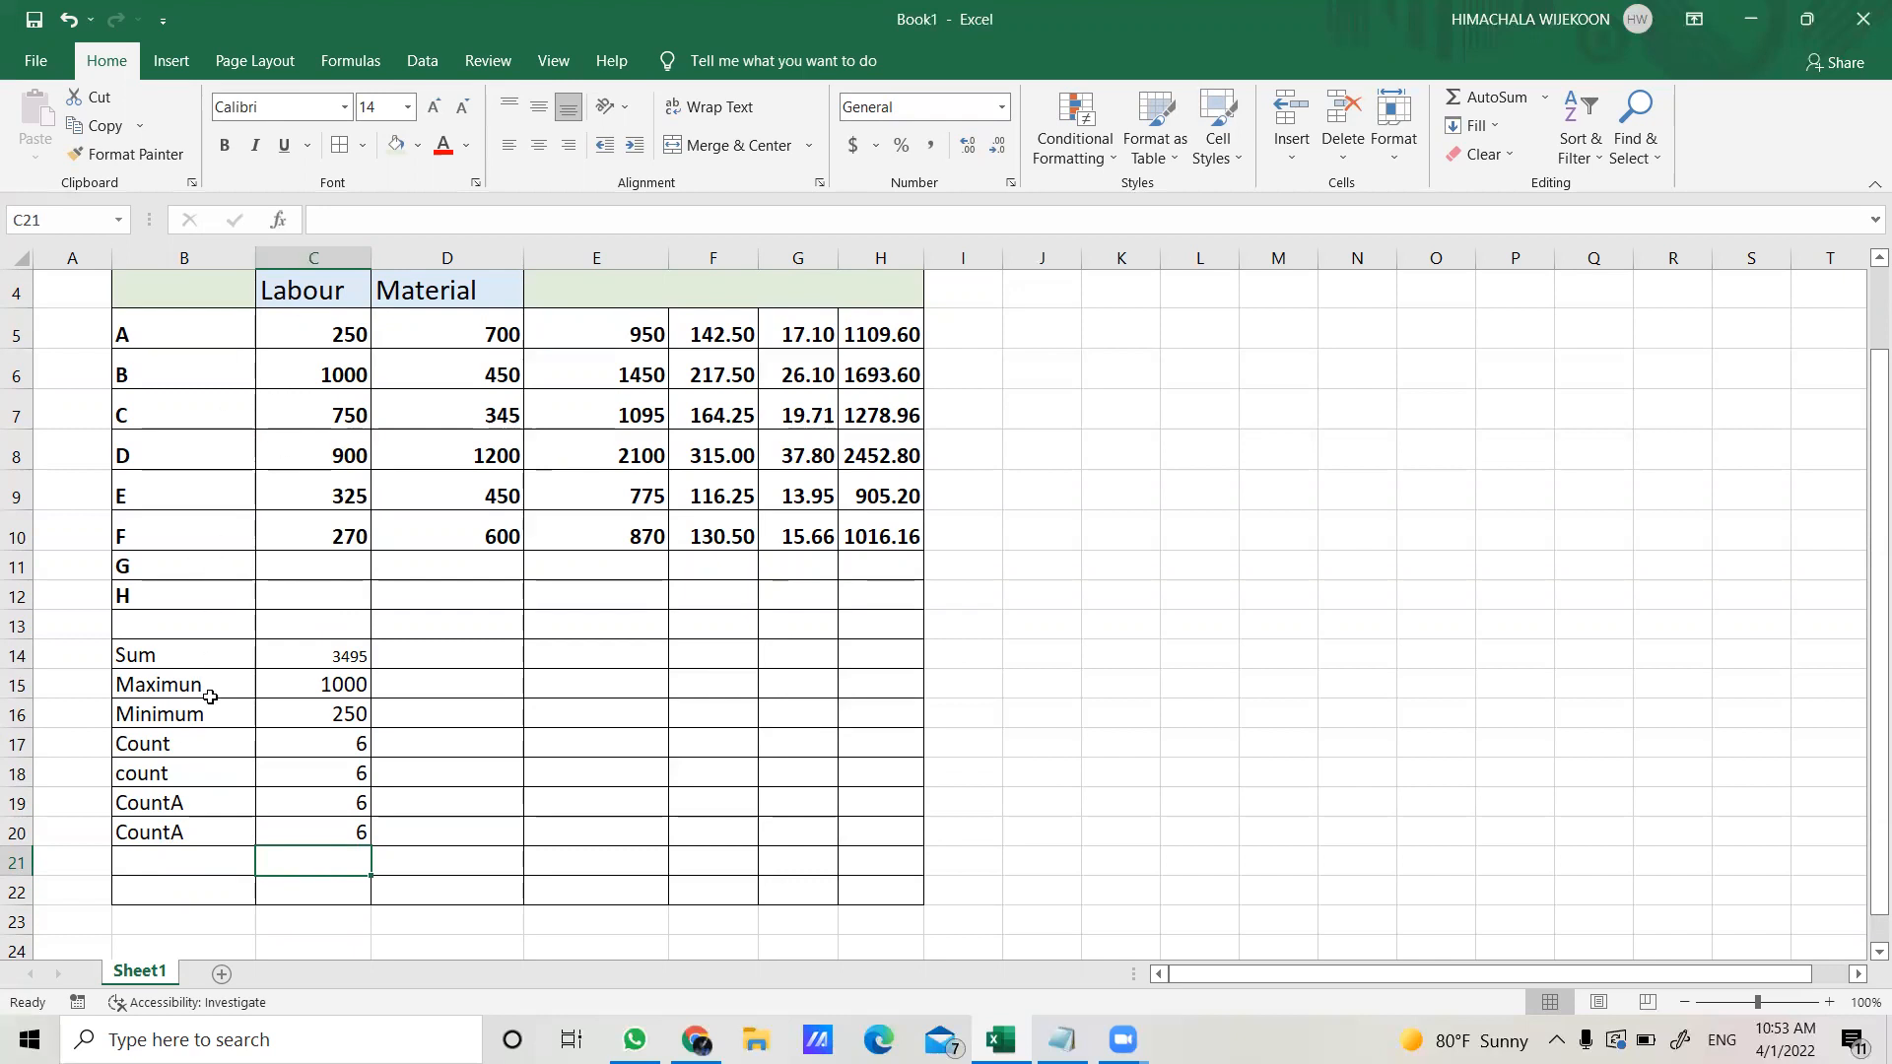
left_click(194, 854)
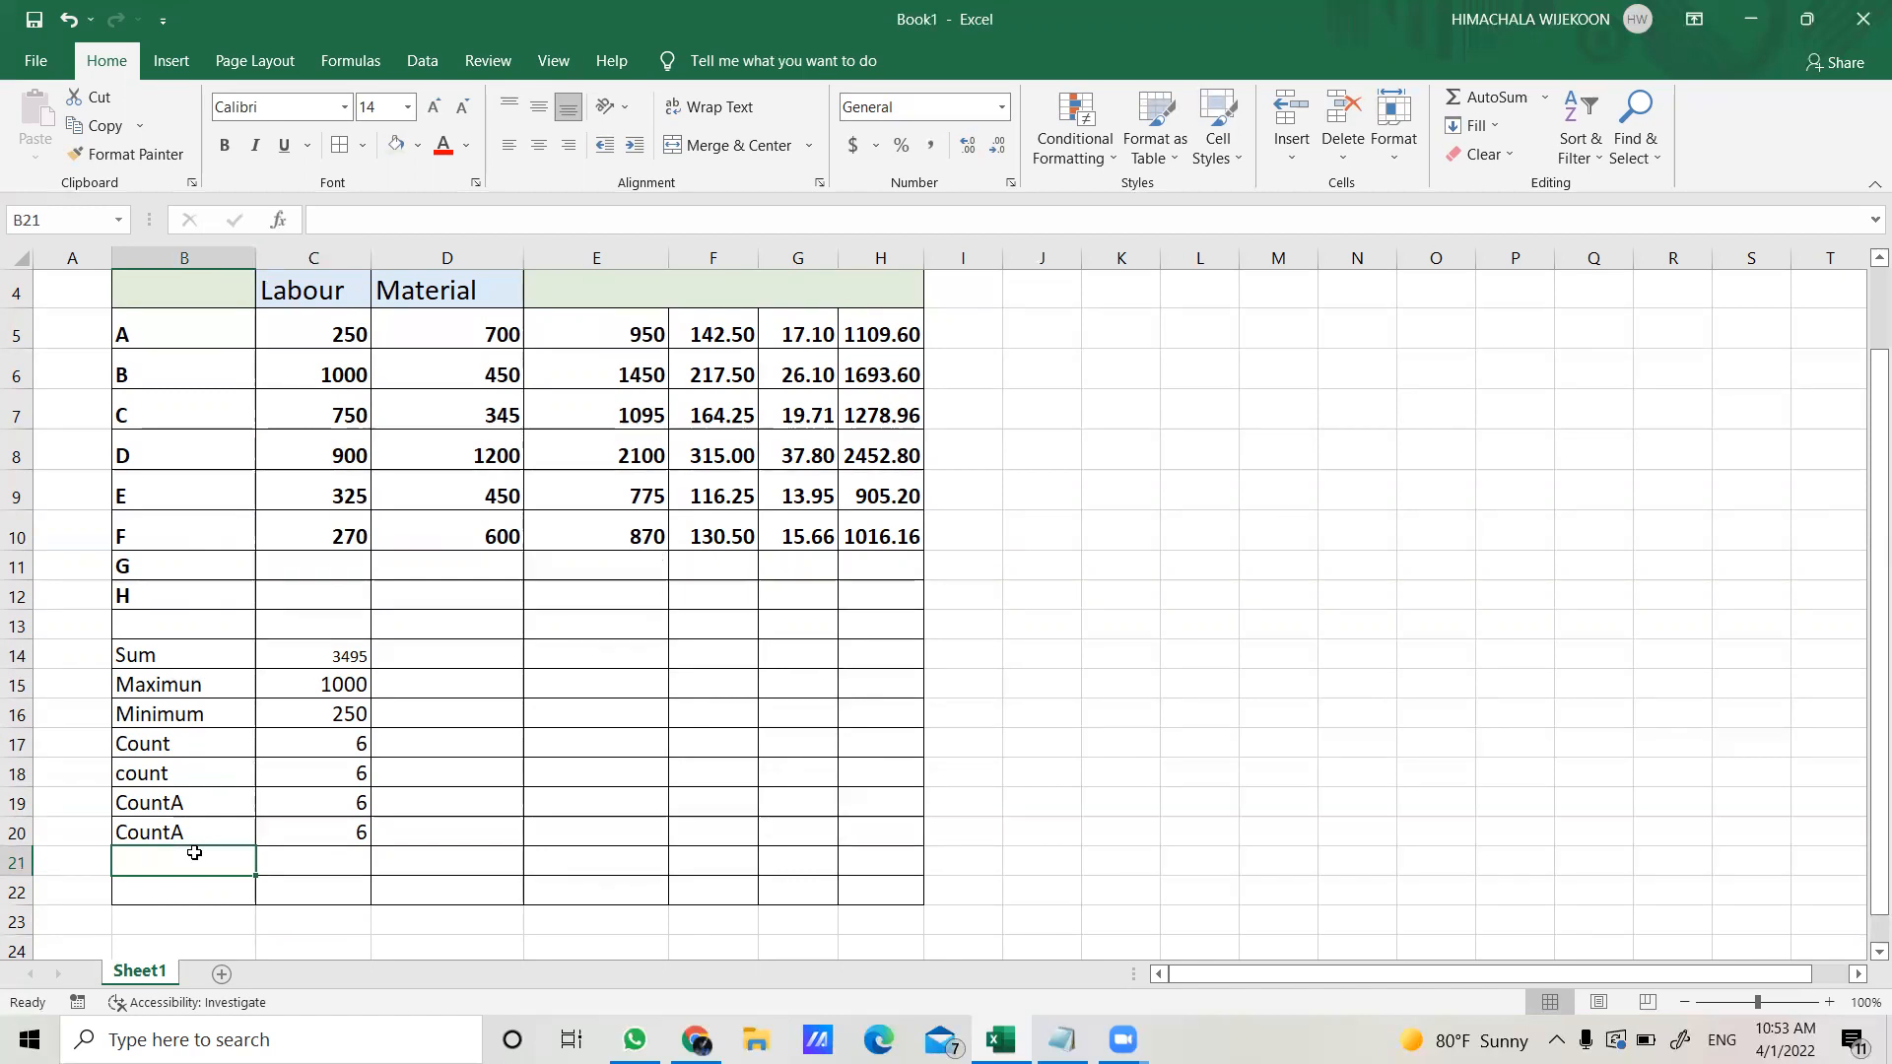
type("Count")
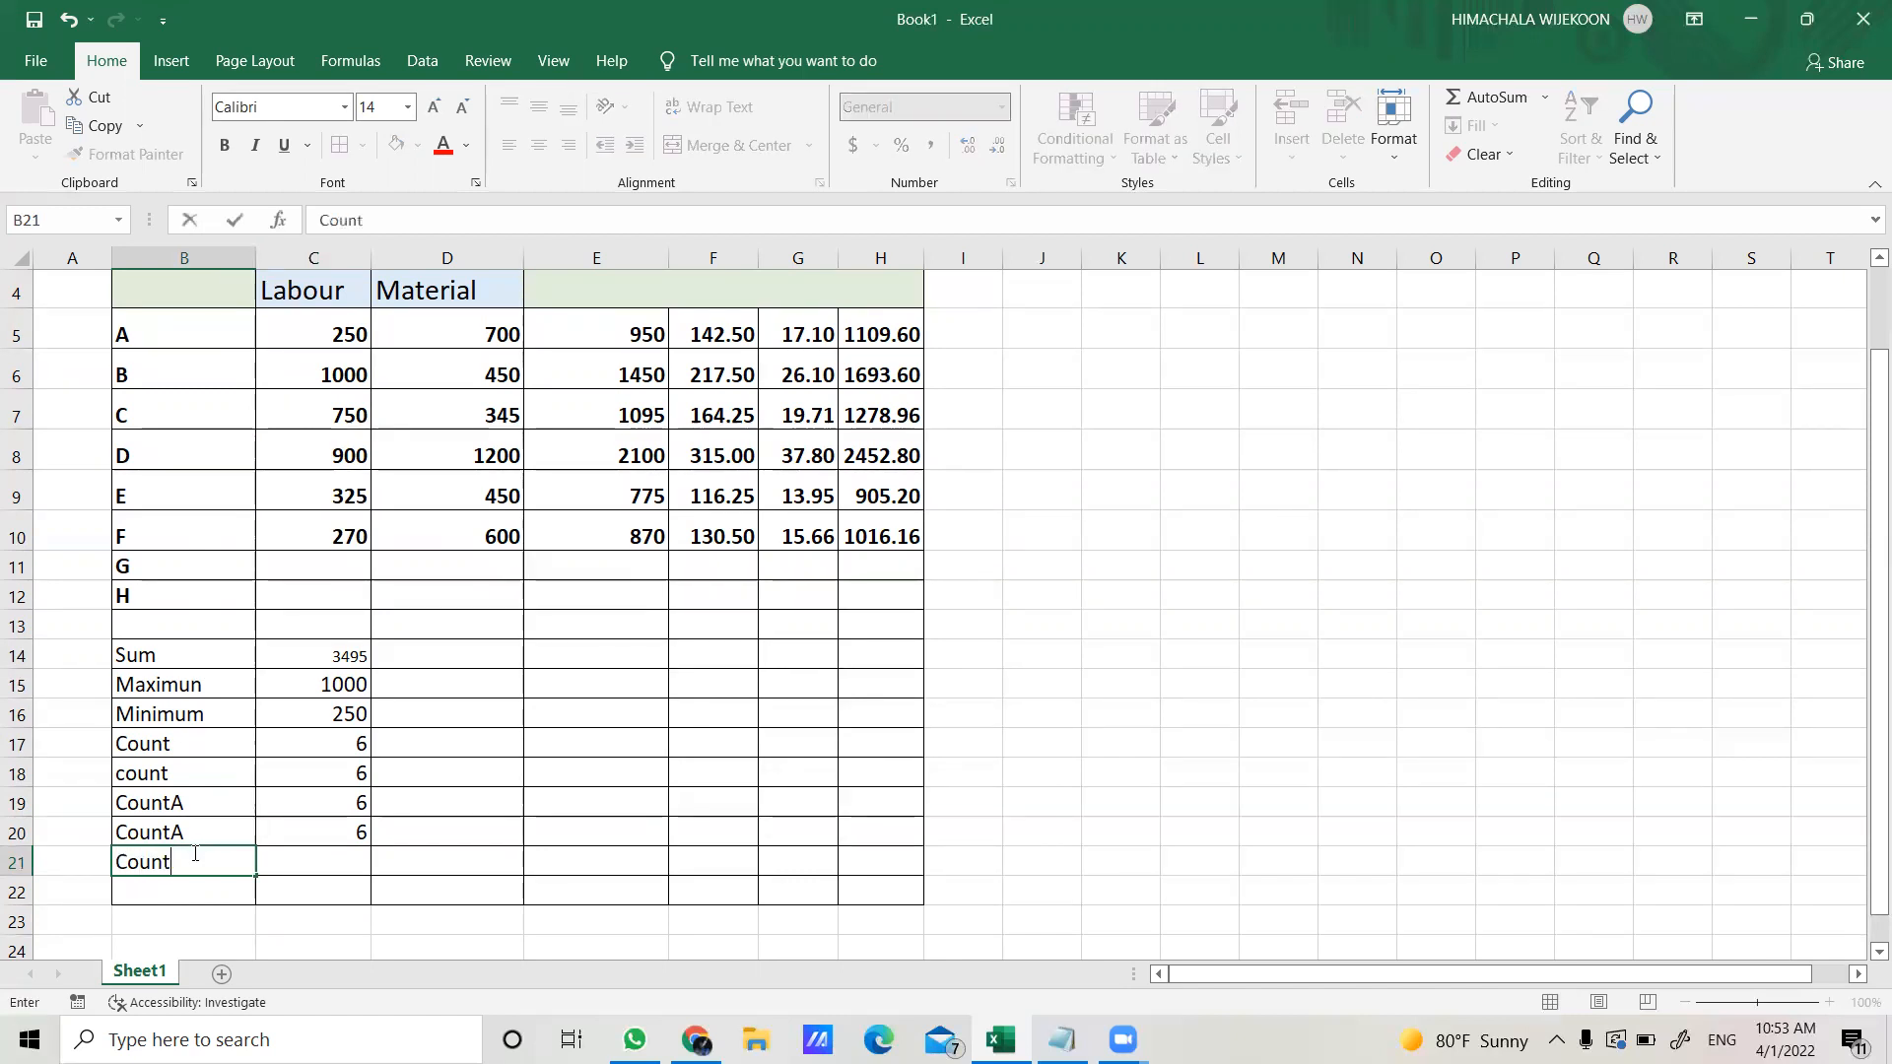
type("A")
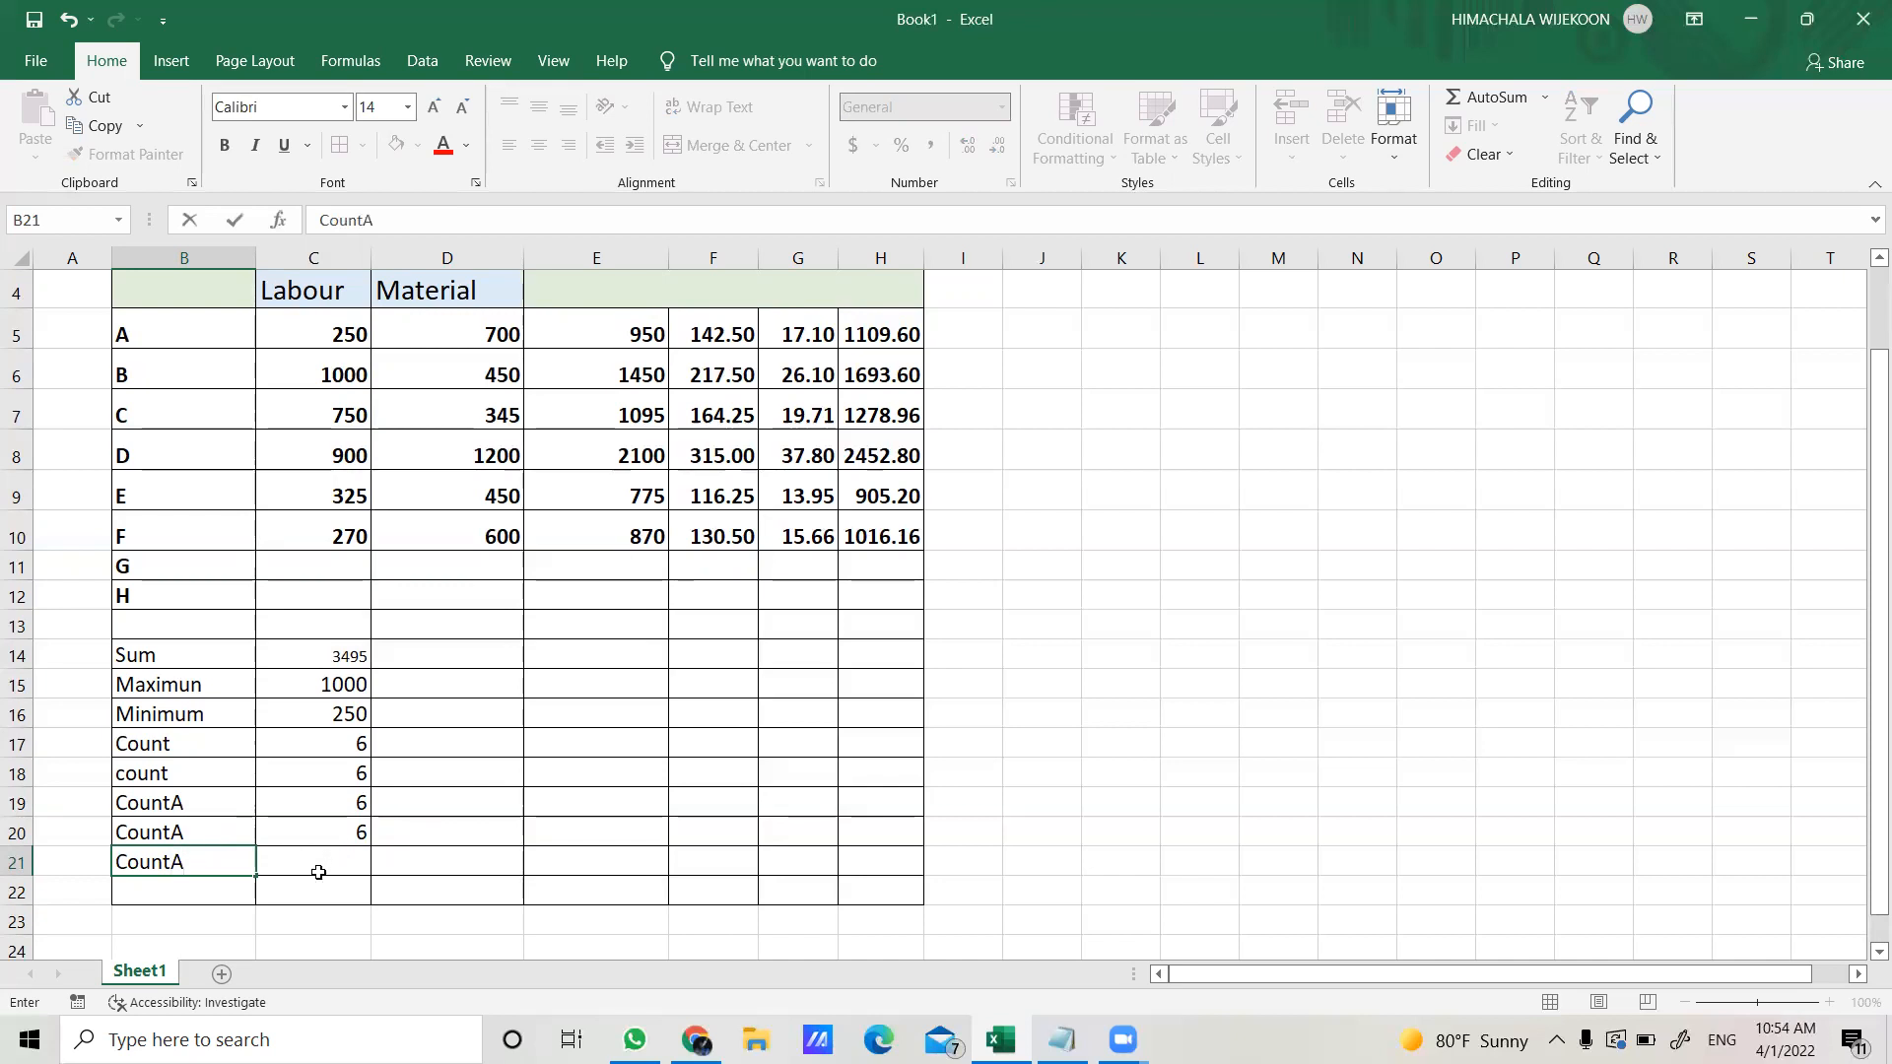
- Count the item names A to H in C21 with the formula =COUNTA(B5:B12)
left_click(318, 875)
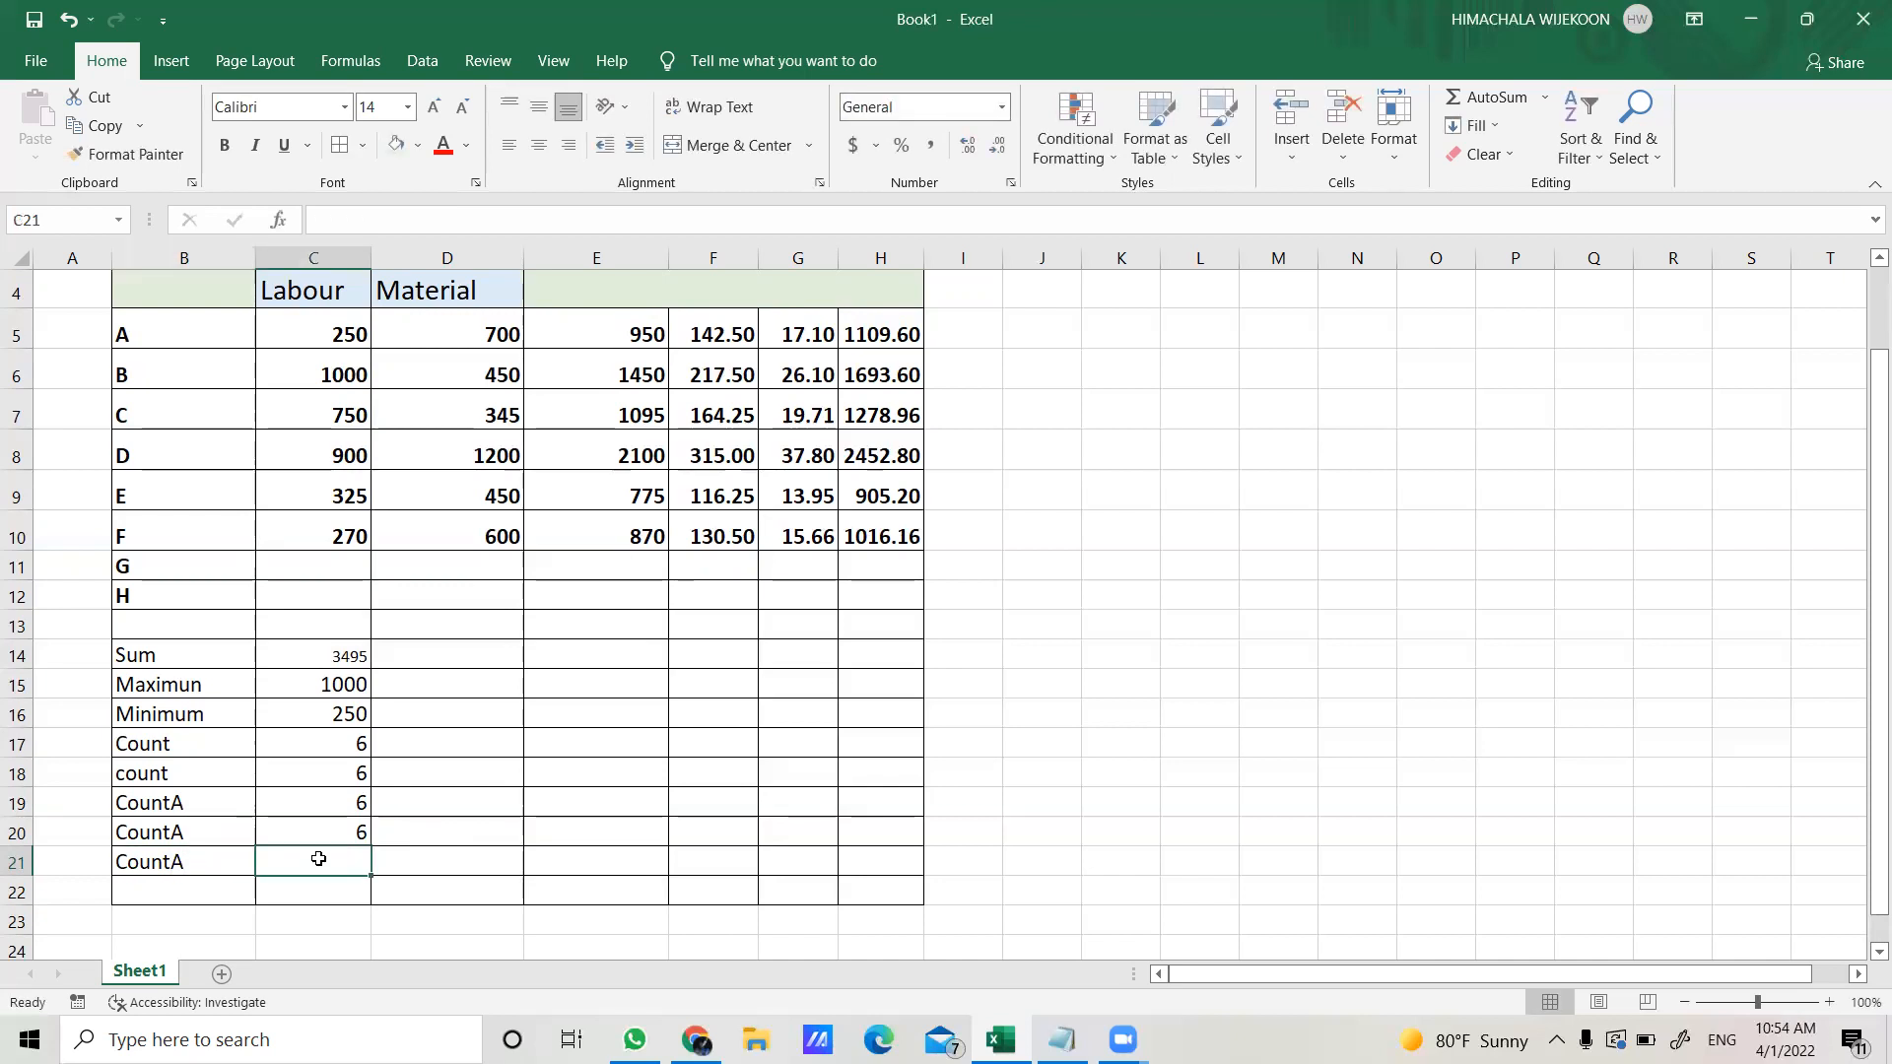
type("=")
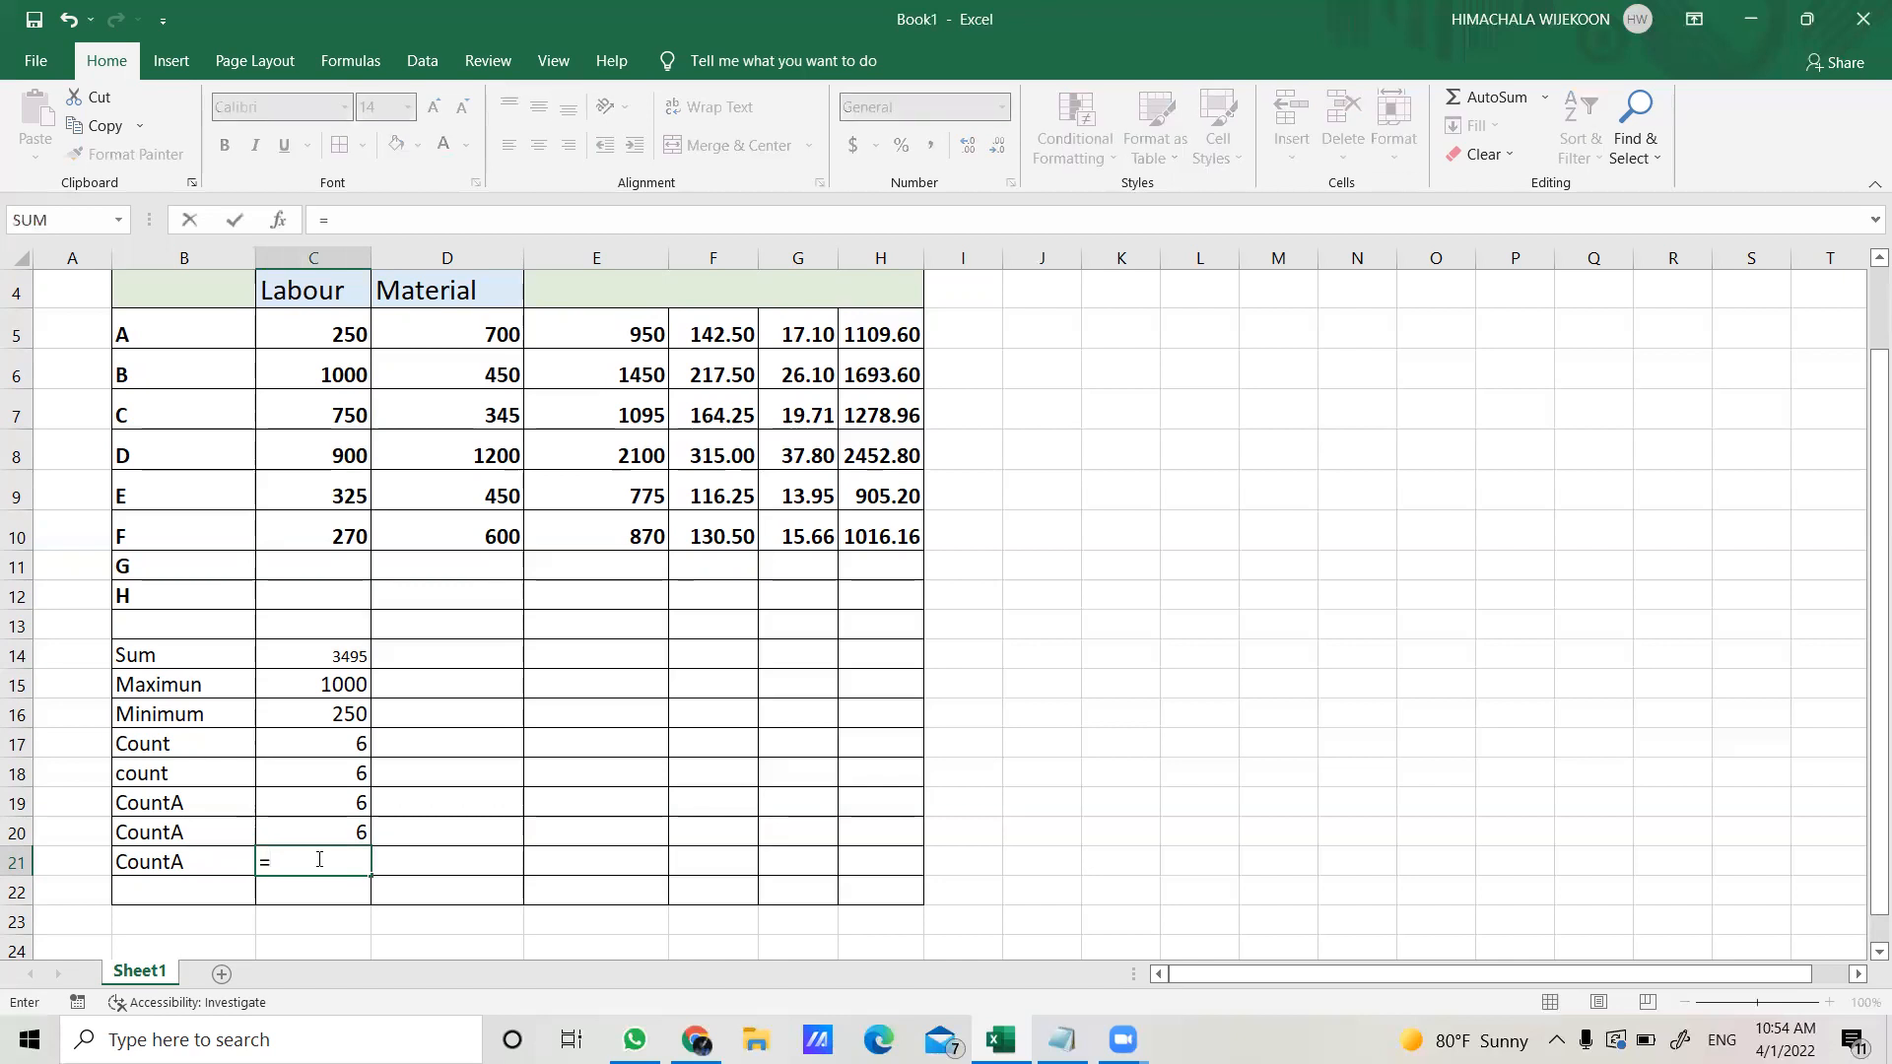
type("count")
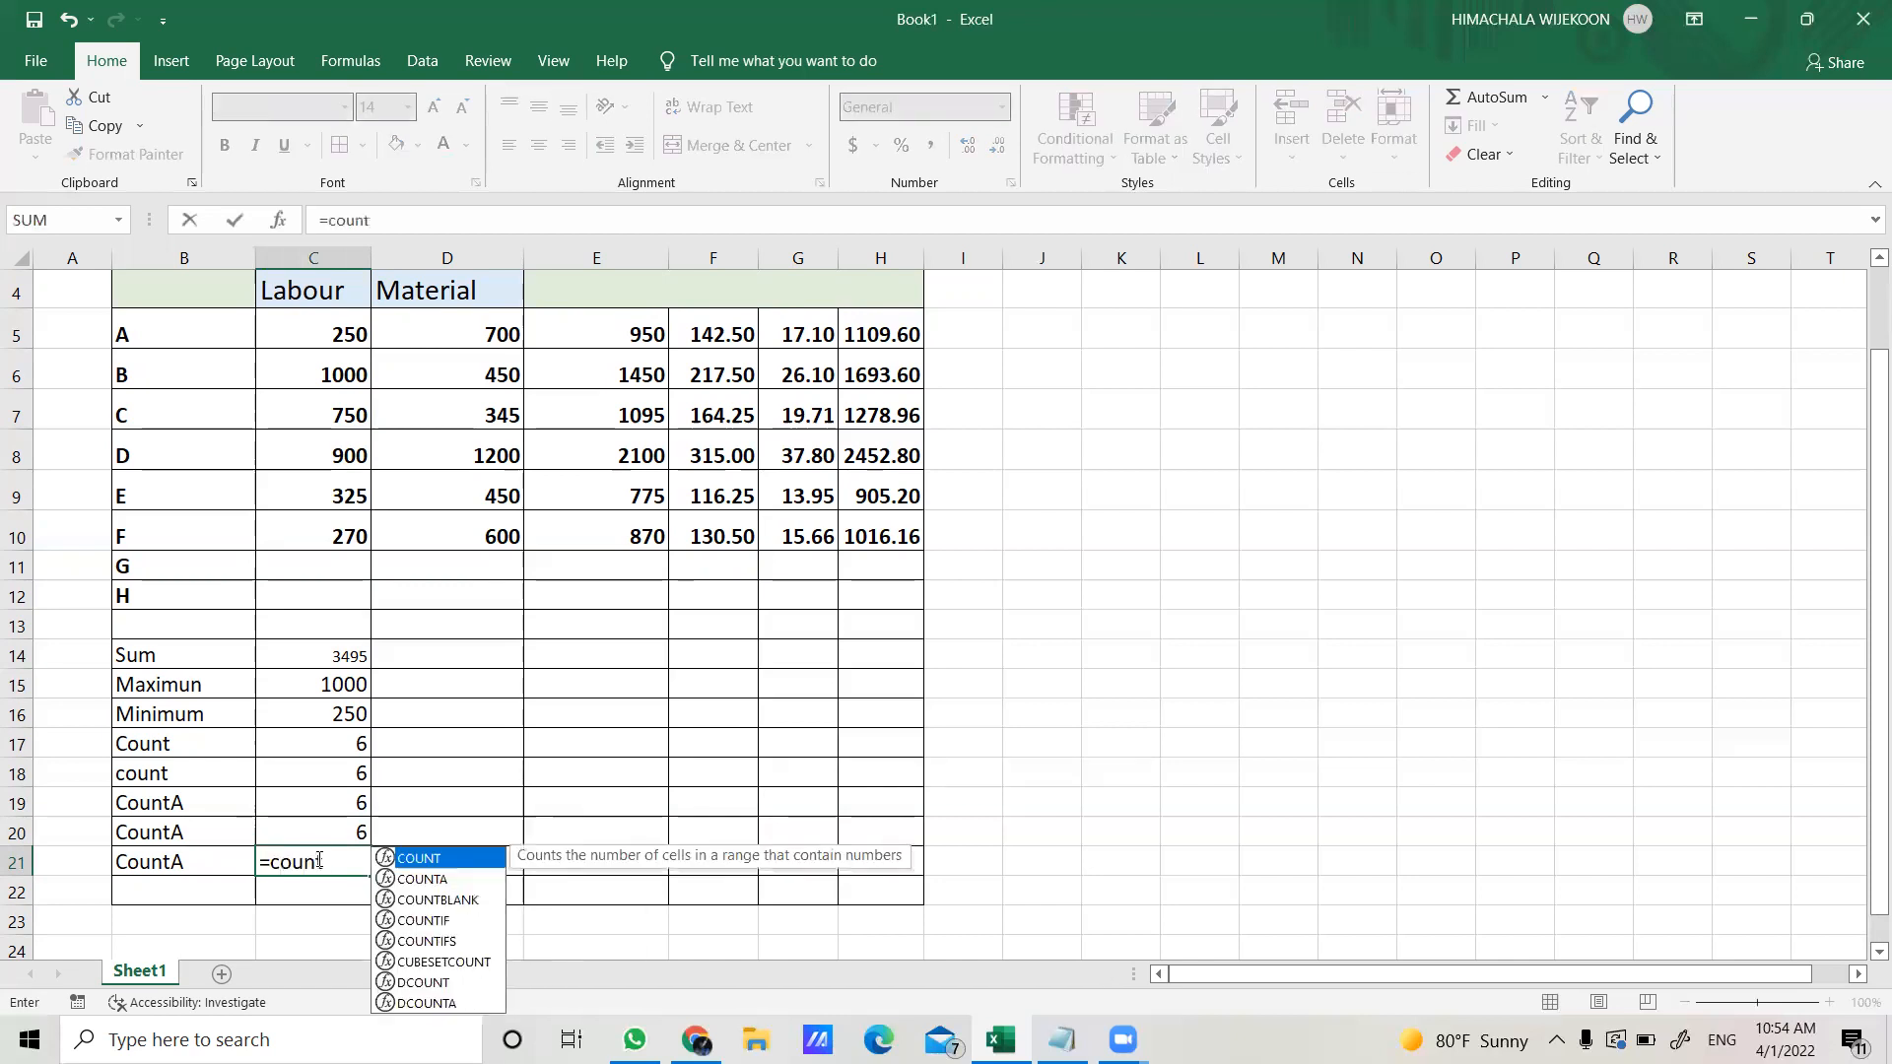
type("A")
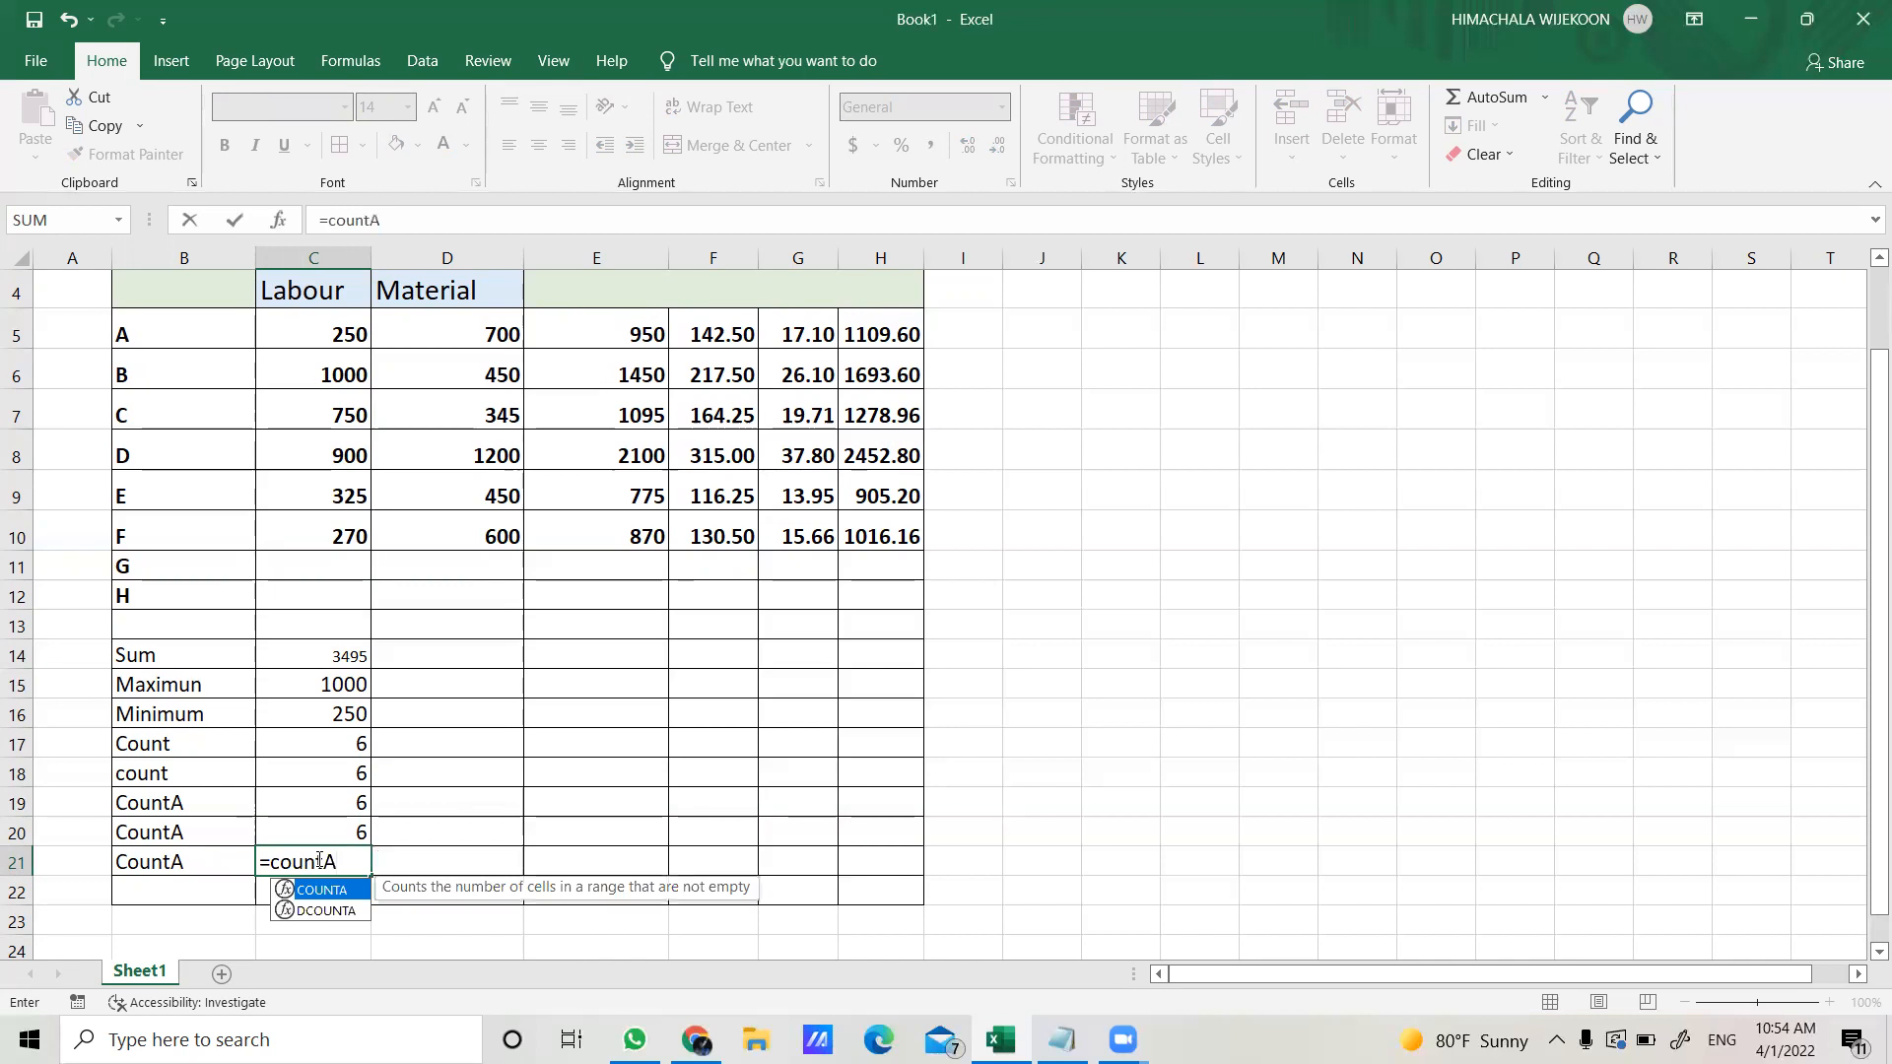
type("(")
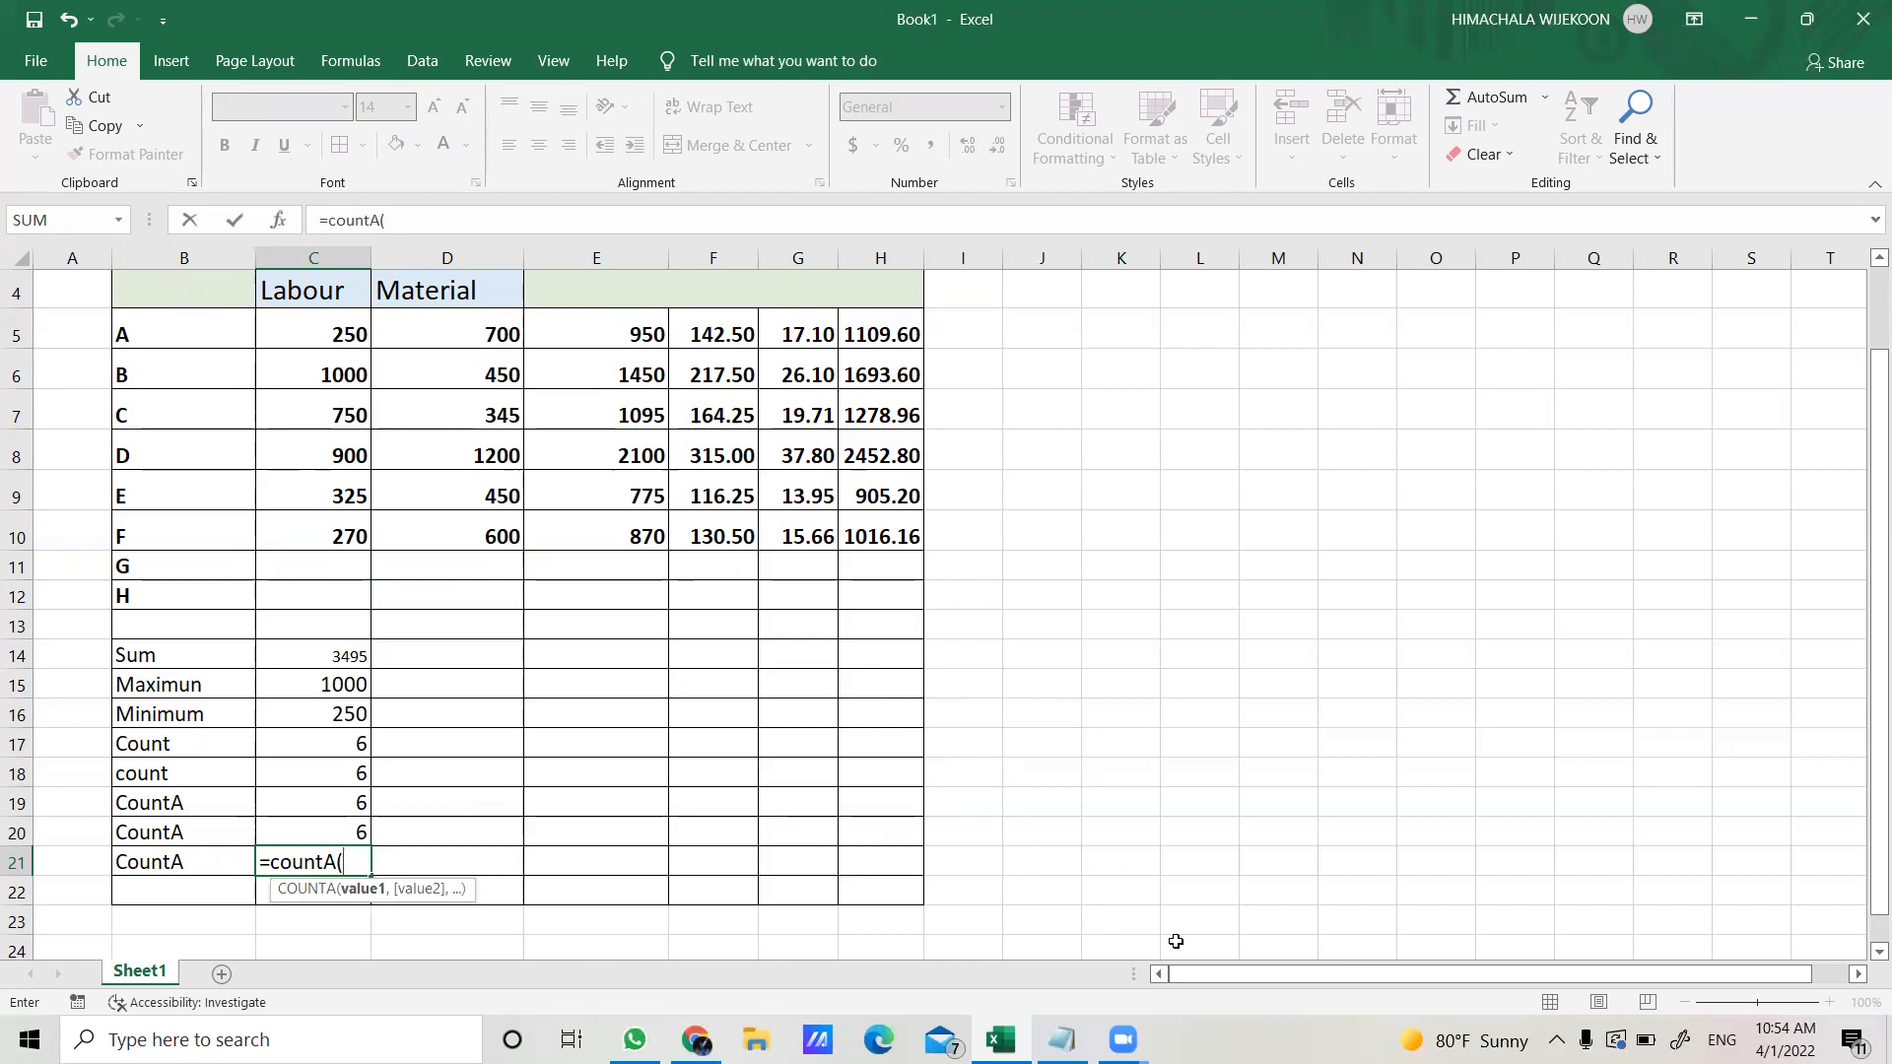
left_click(188, 333)
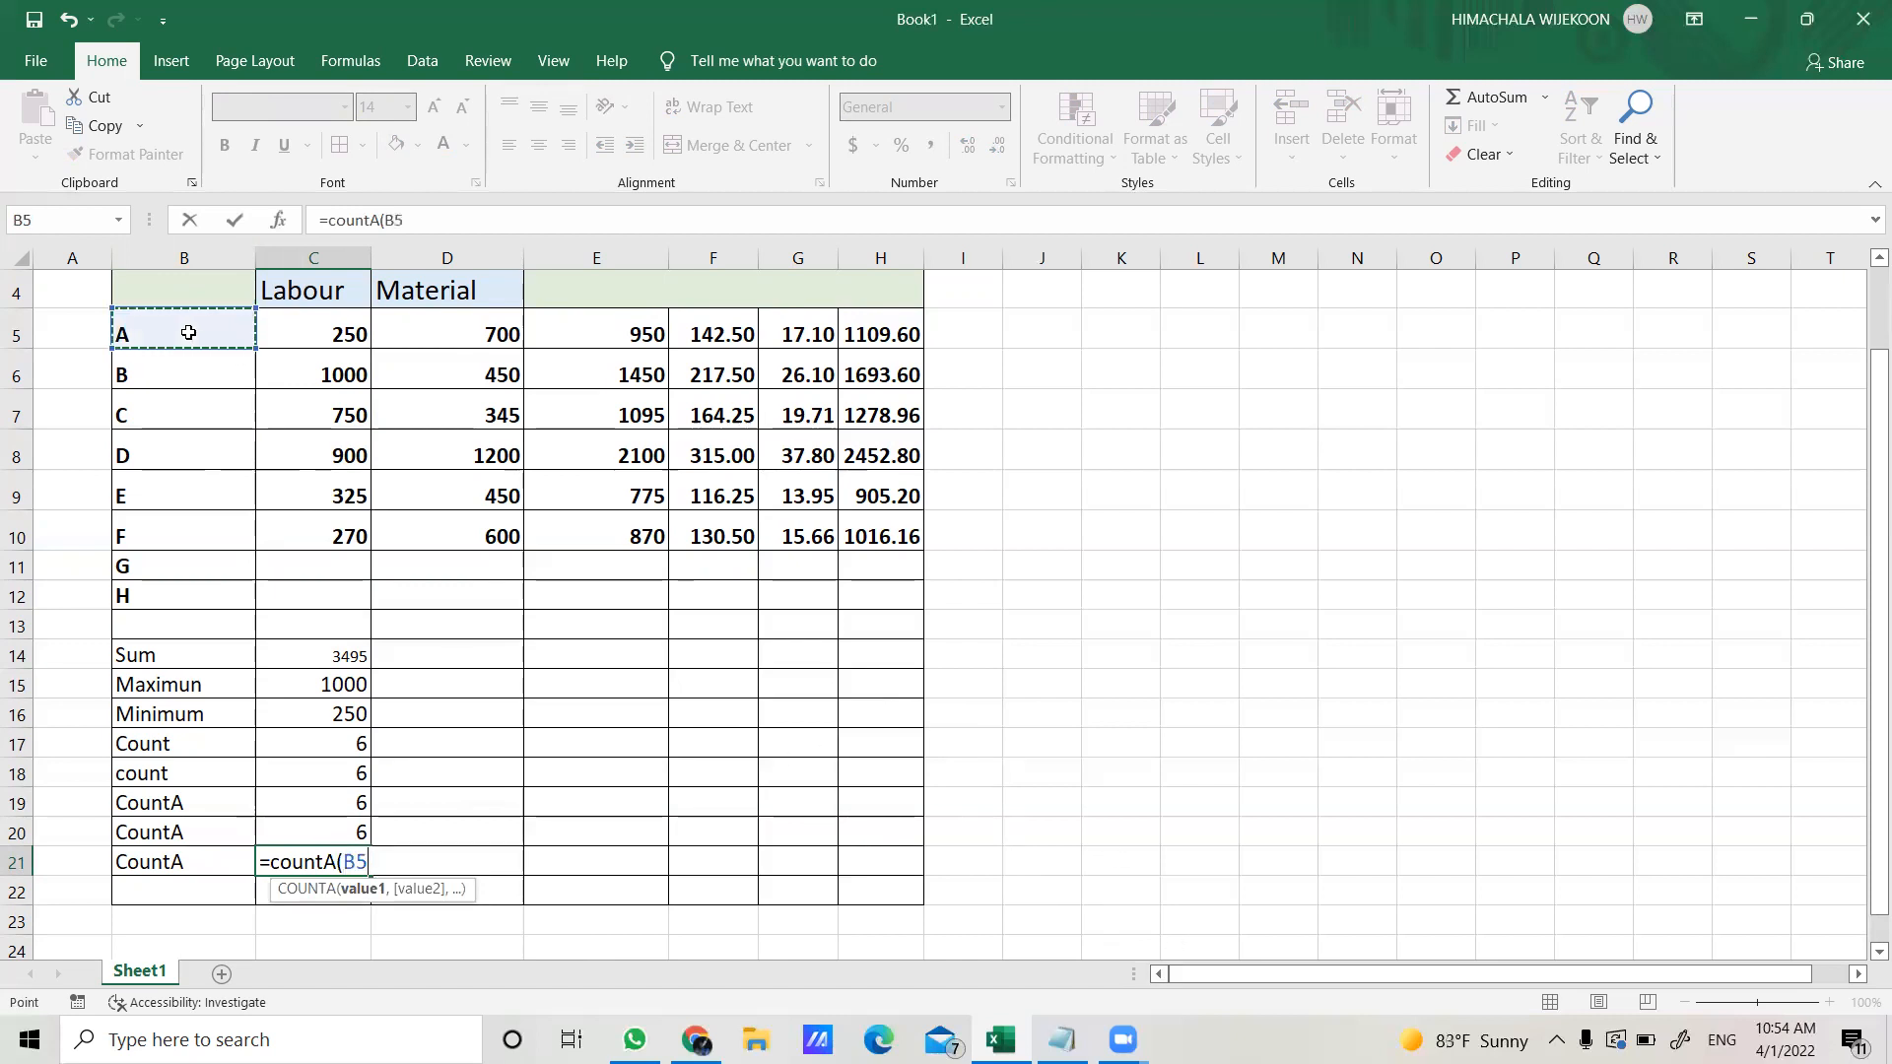
left_click_drag(188, 333, 187, 588)
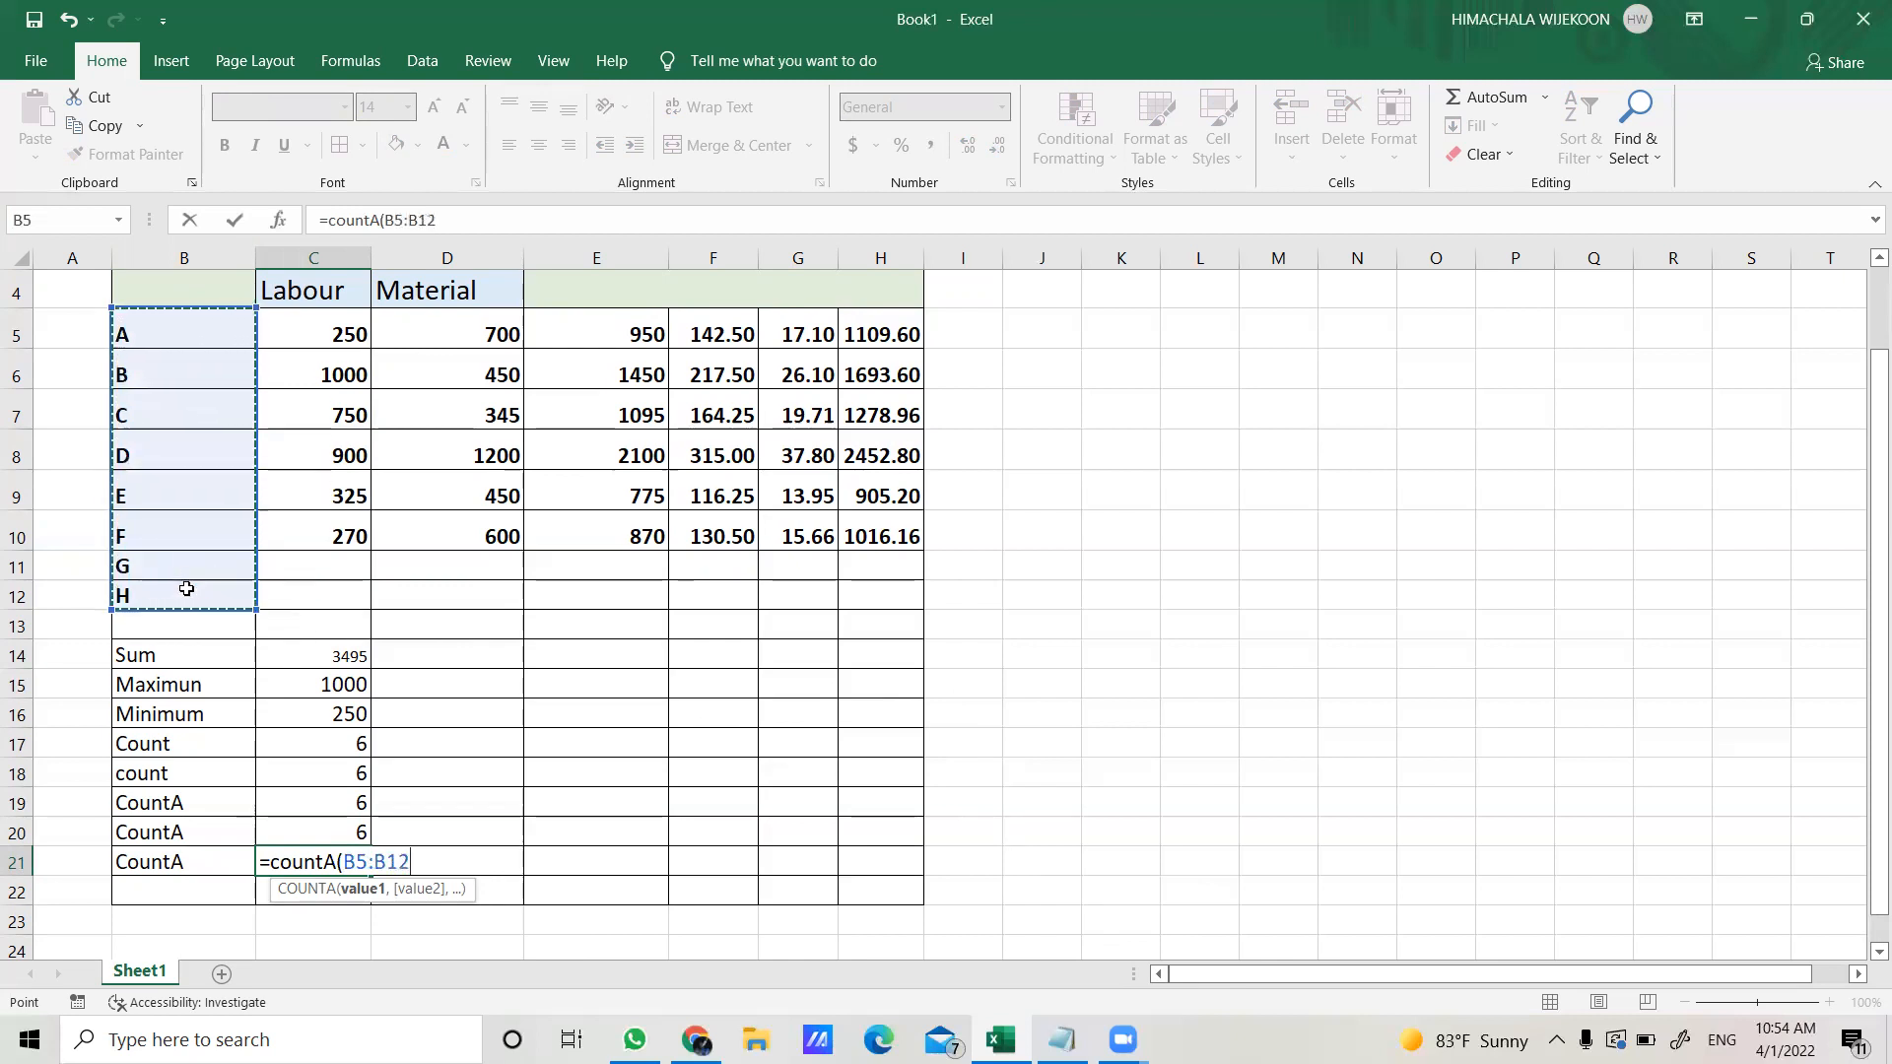
type(")")
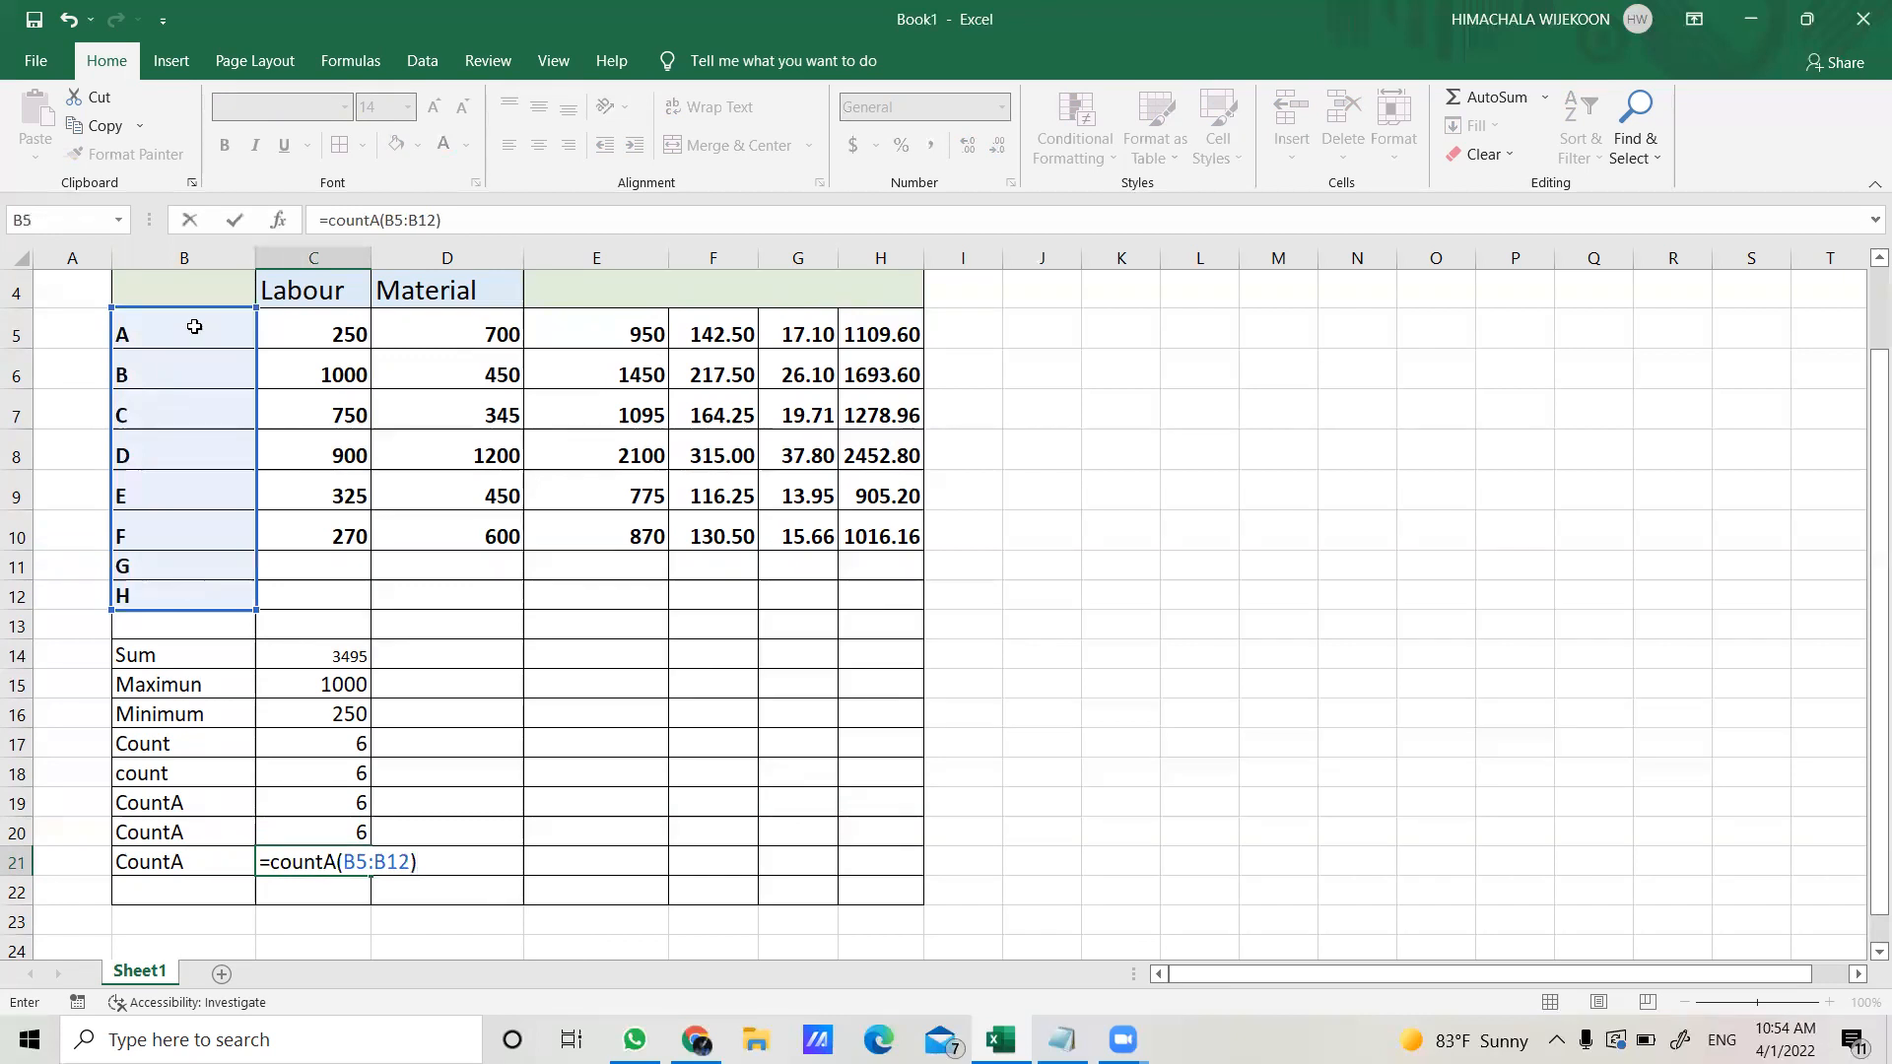
key("Return")
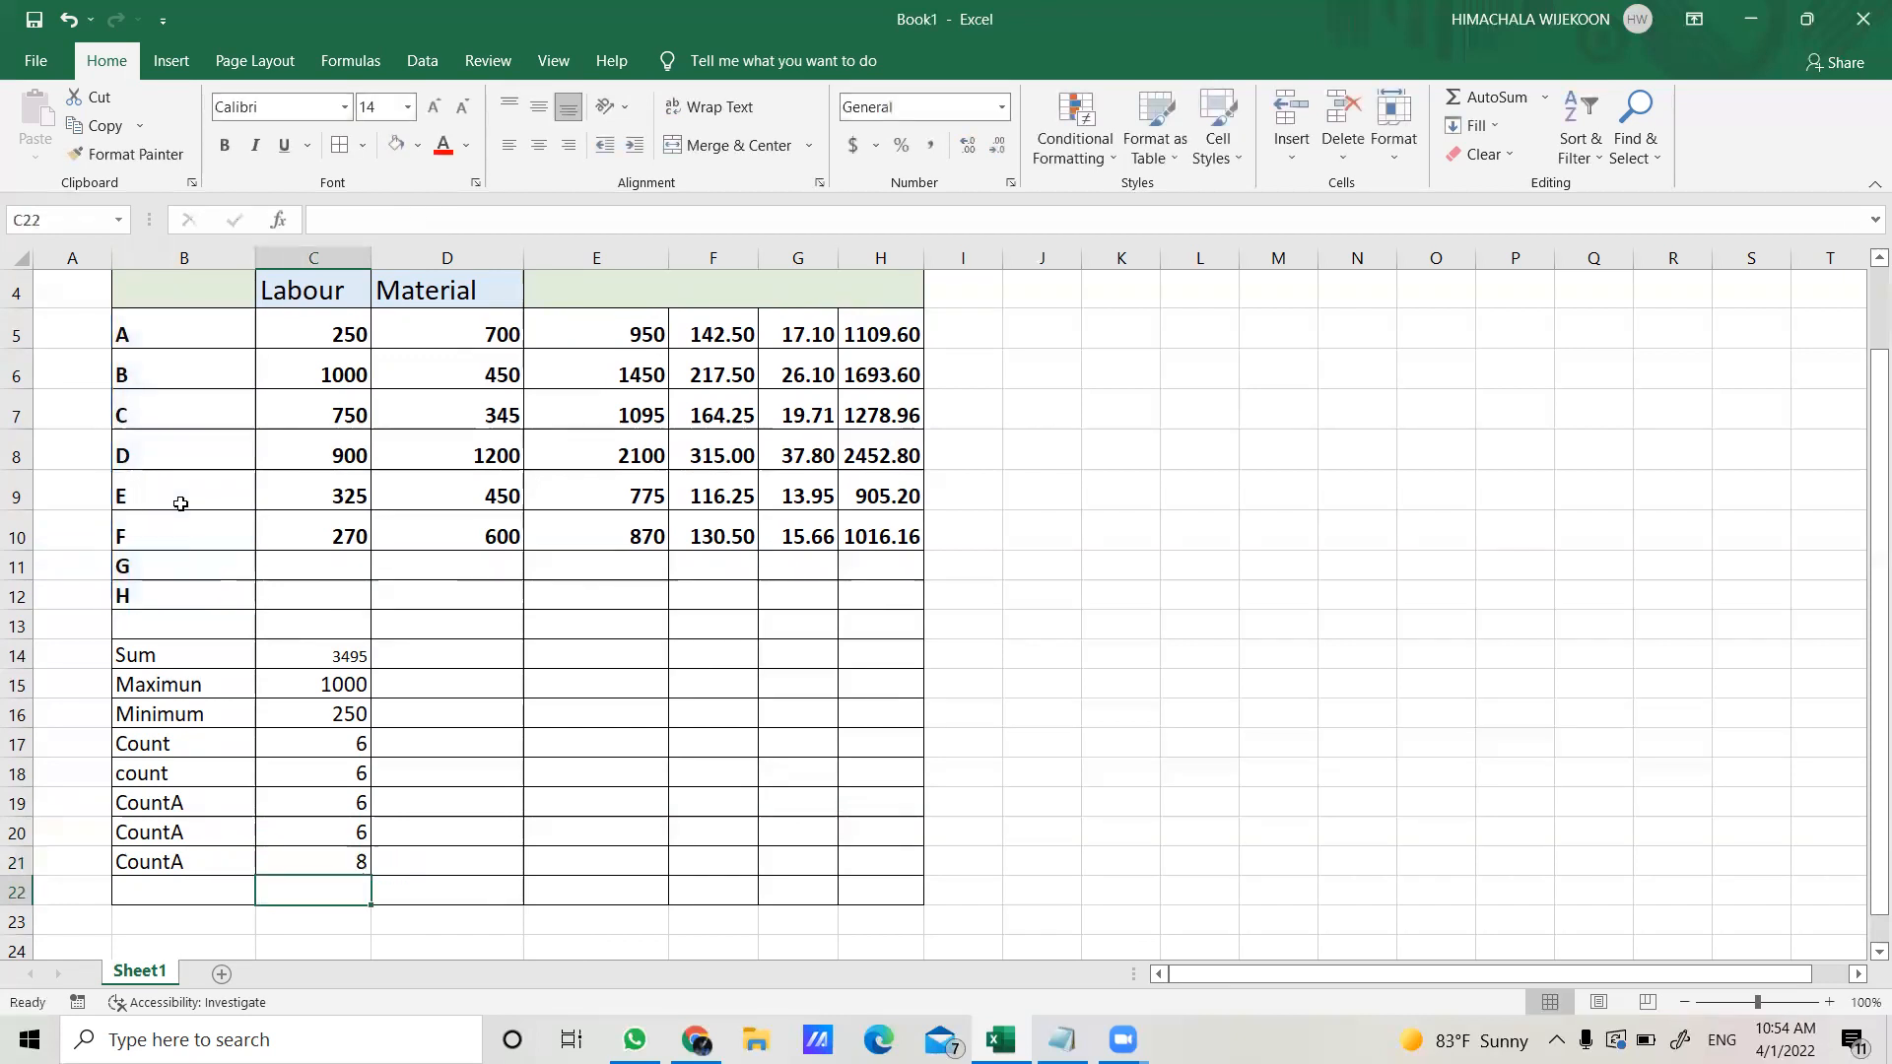
- Label cell B22, the last bordered row below the CountA labels, as "CountBlank"
left_click(306, 855)
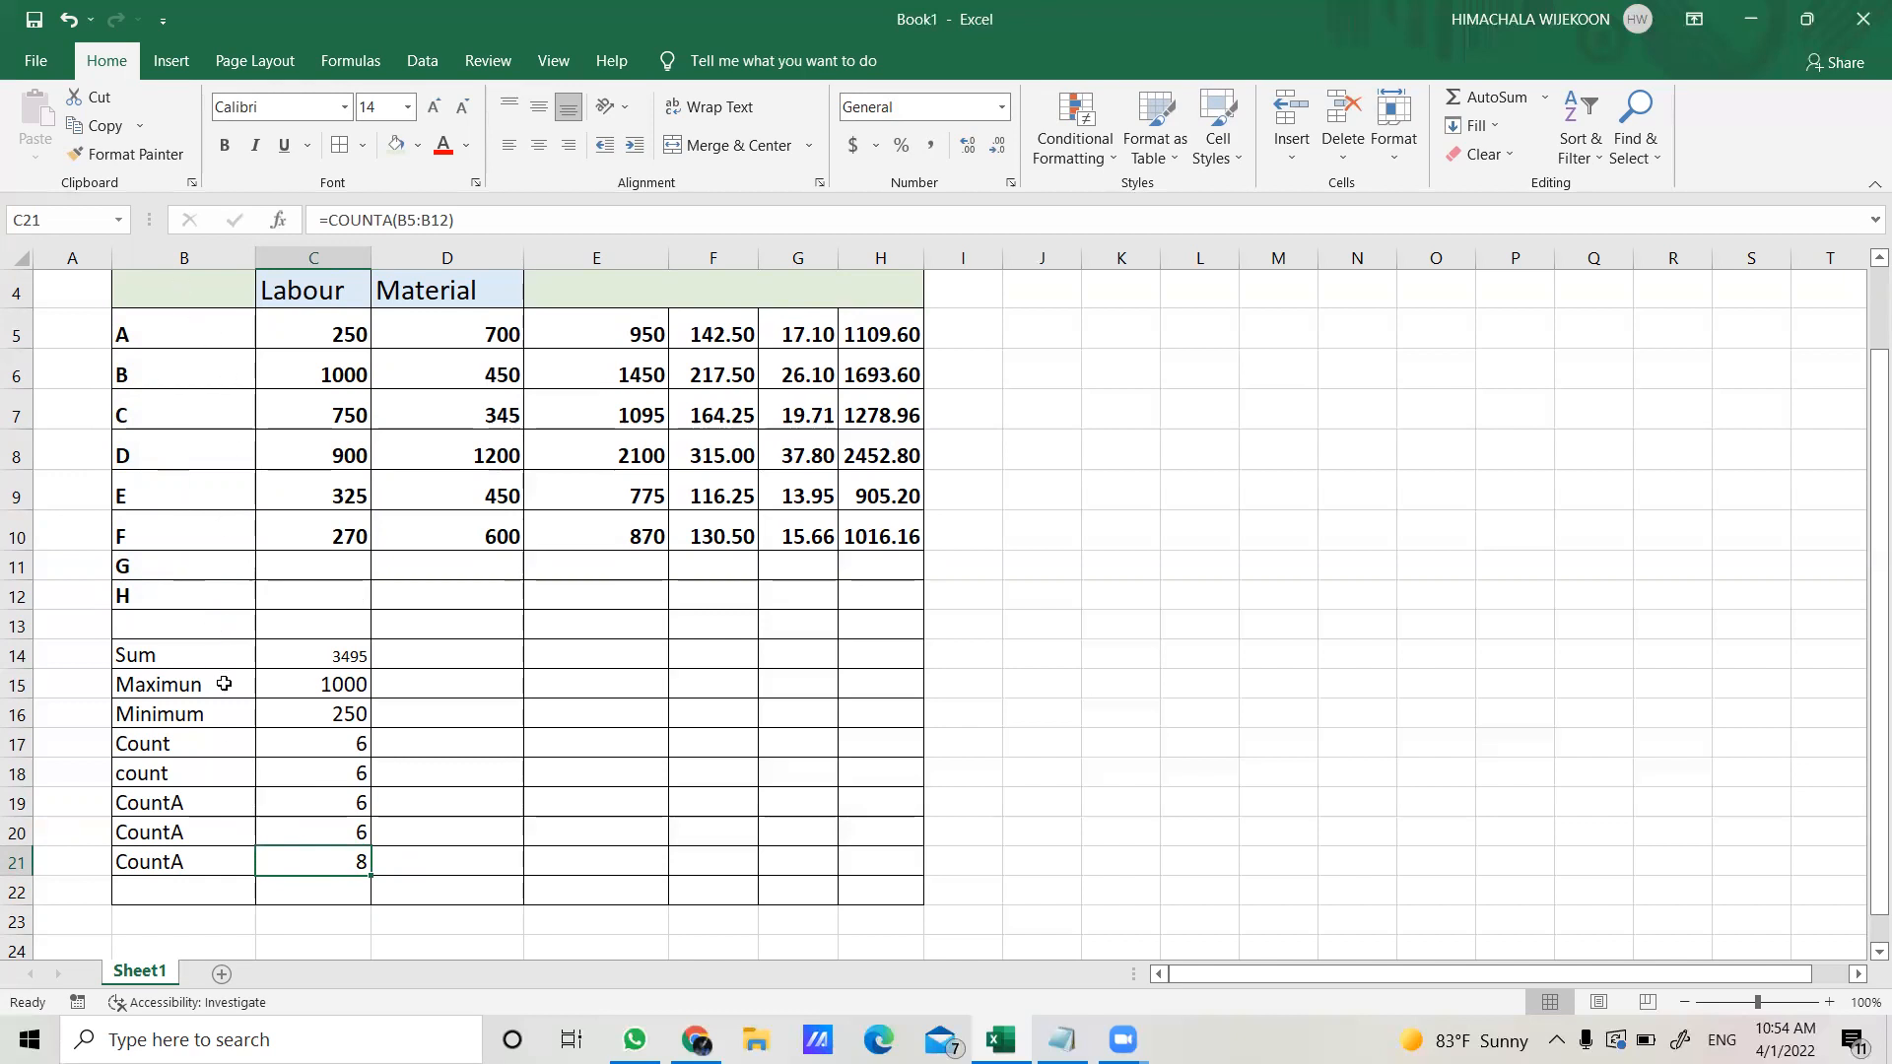
left_click_drag(1863, 572, 1863, 629)
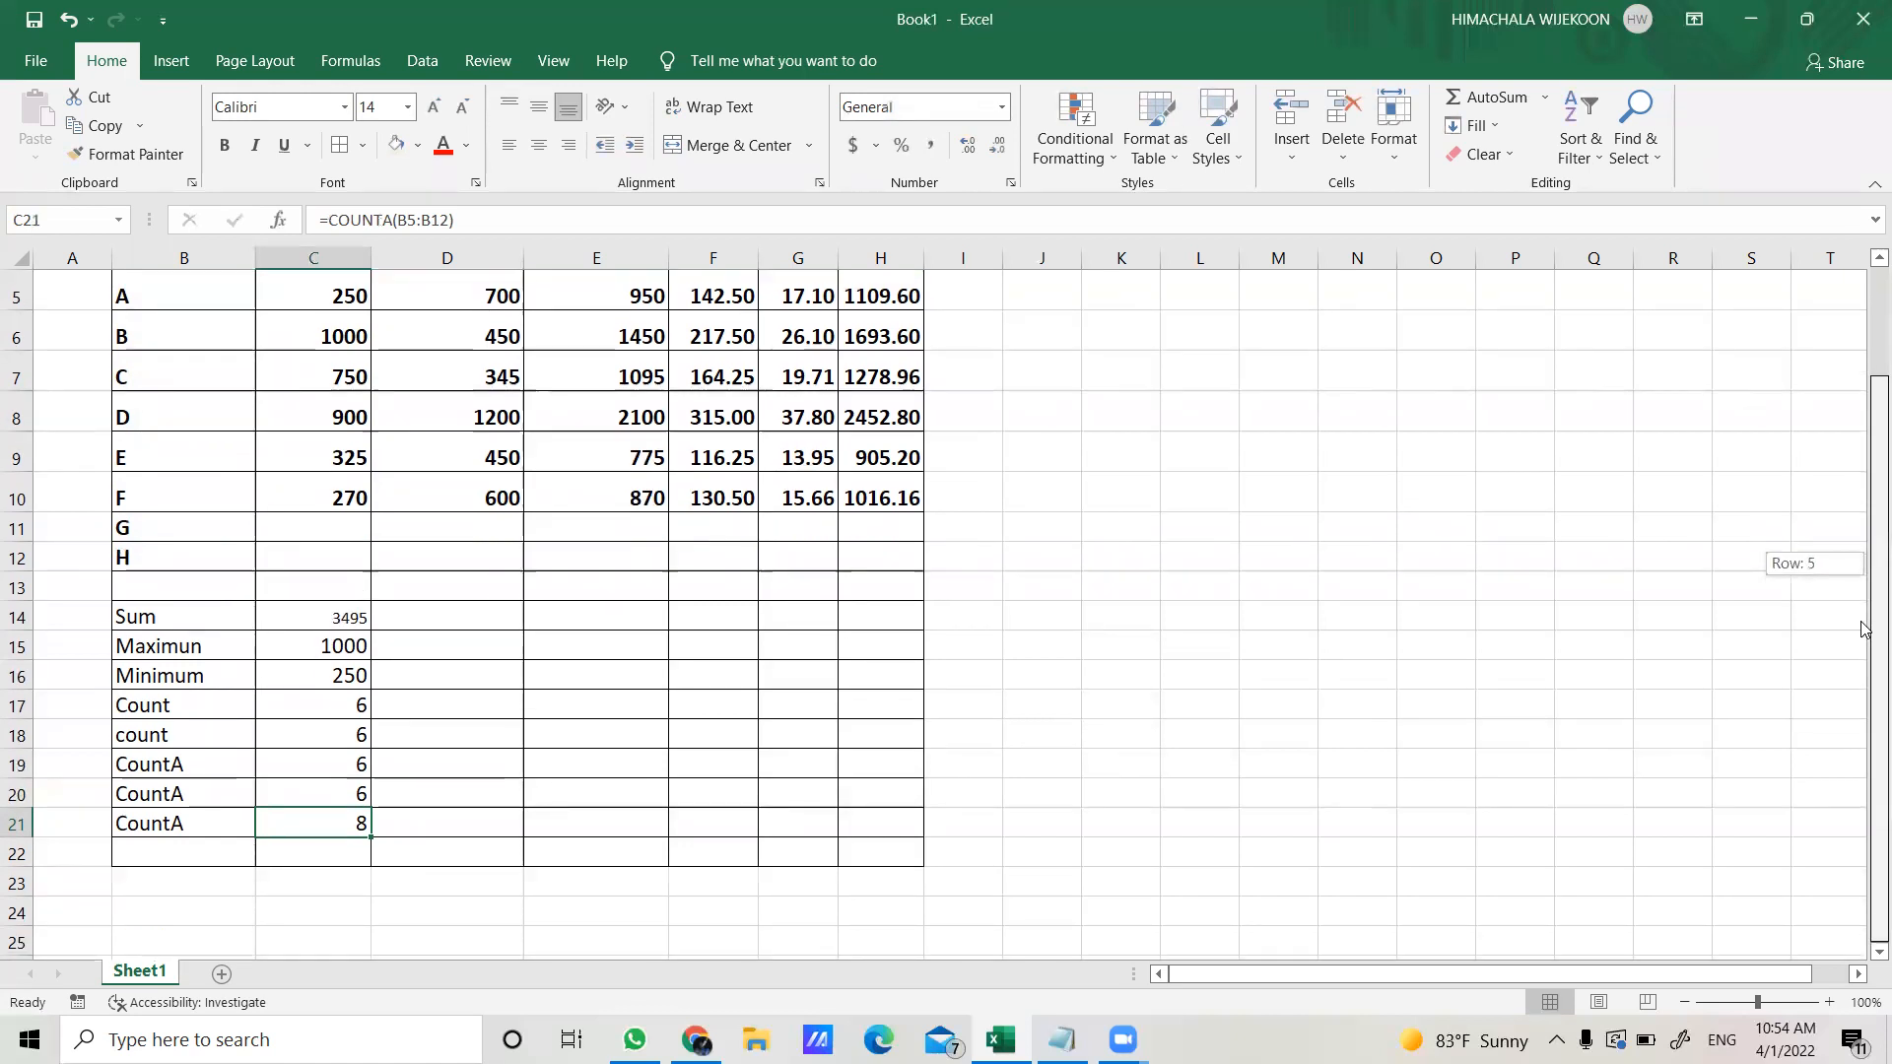
left_click_drag(1862, 630, 1862, 631)
left_click(169, 857)
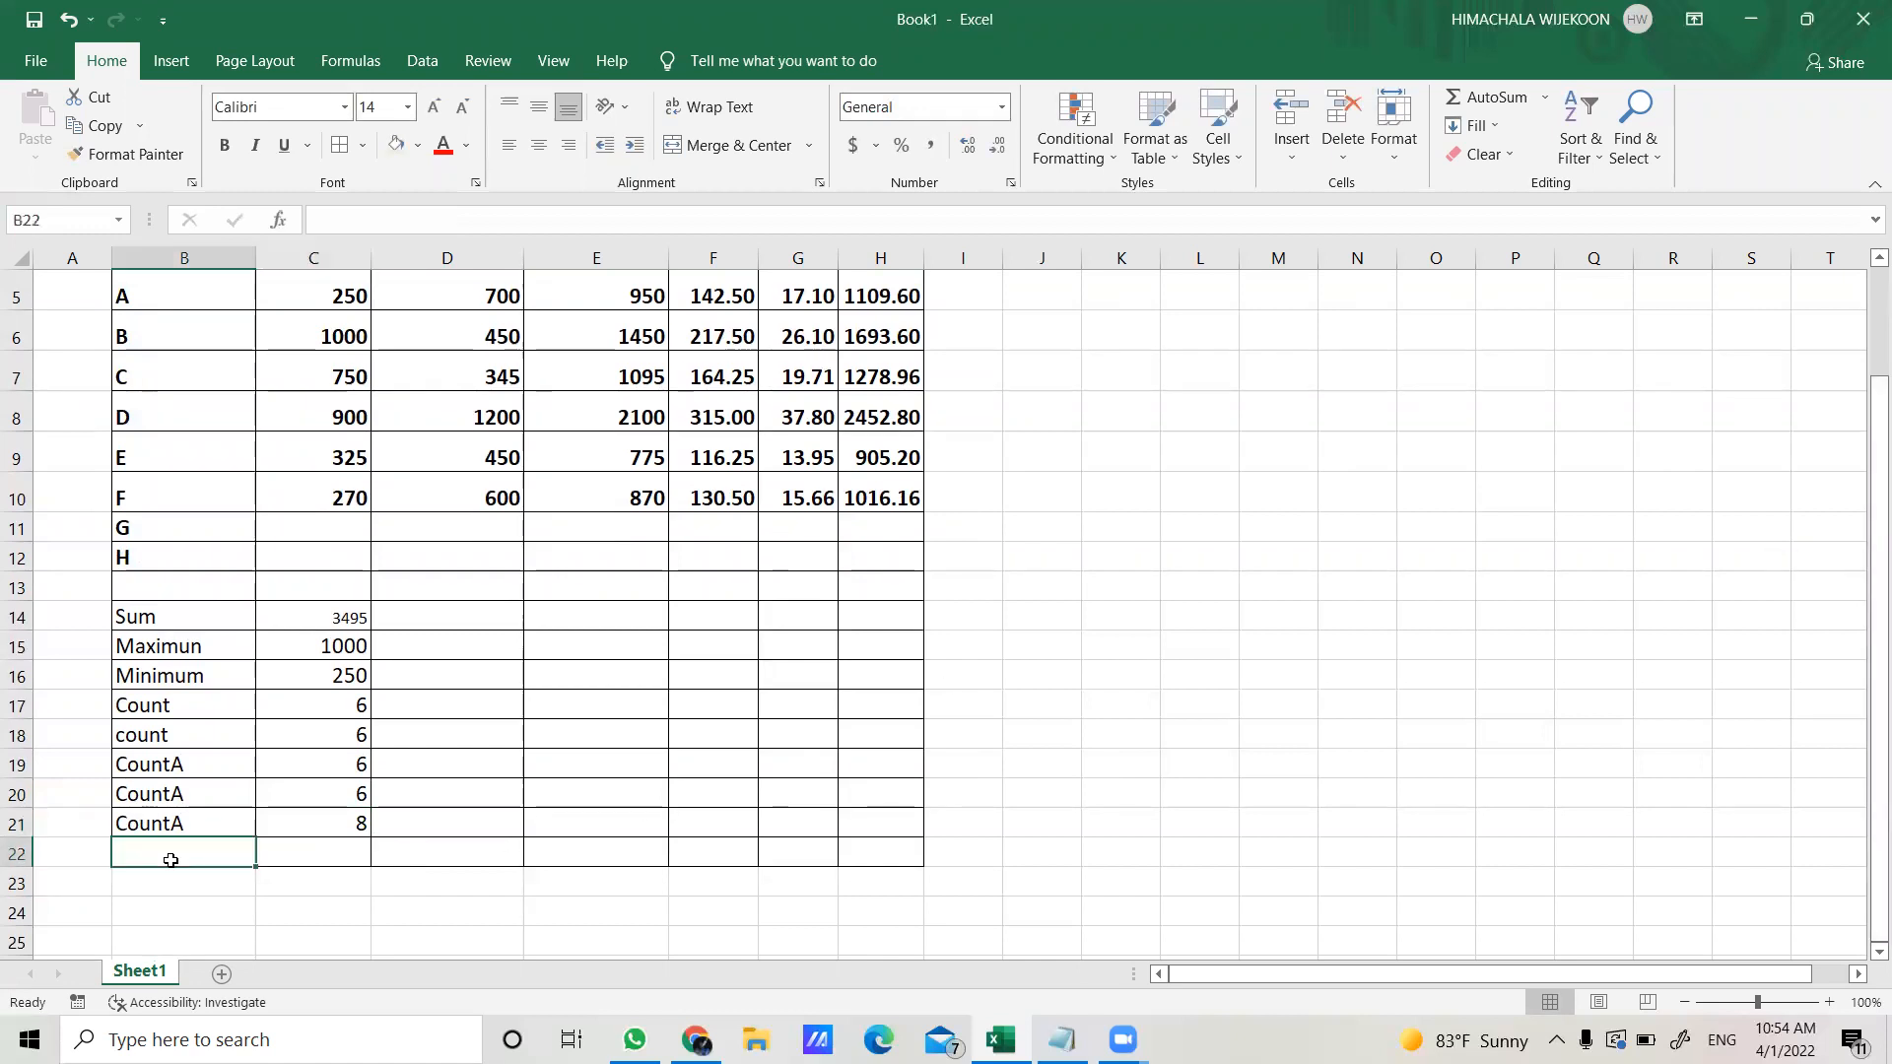
type("Cou")
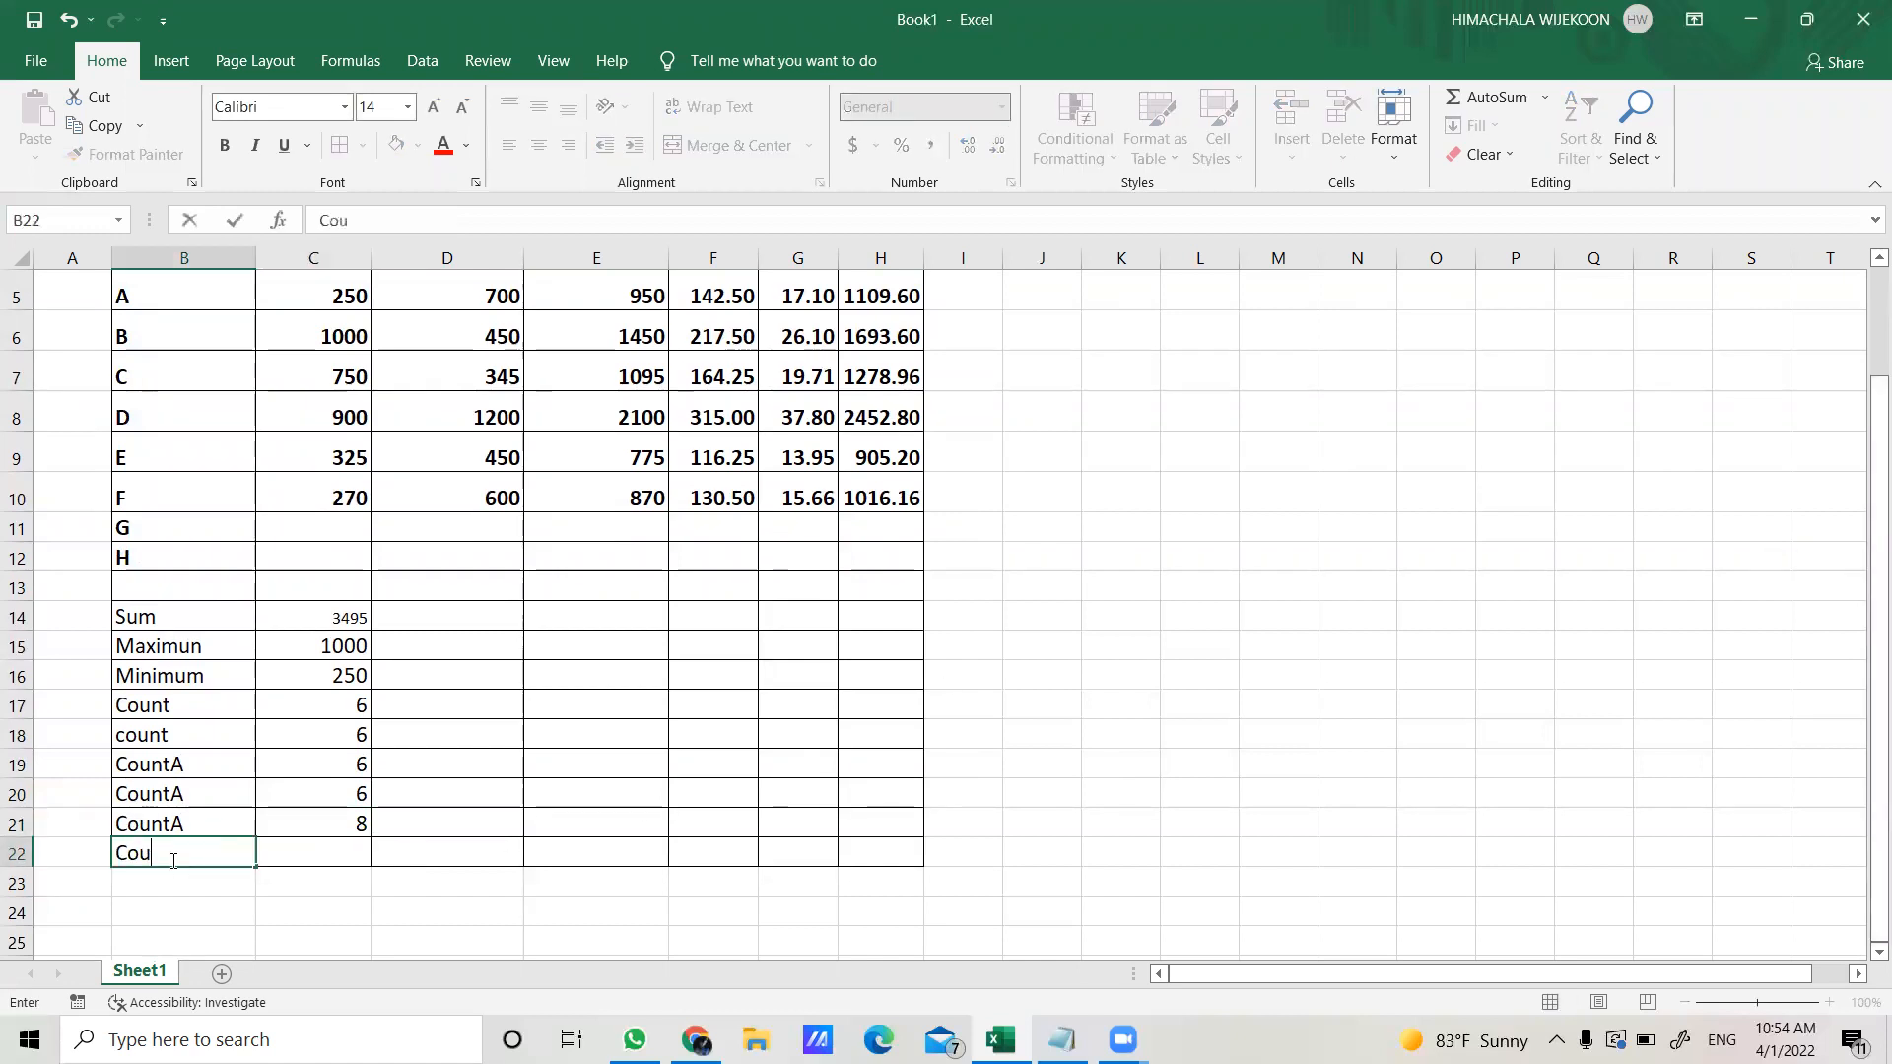
type("ntBlank")
- Count the empty Labour cells for items A to H in C22 with the formula =COUNTBLANK(C5:C12)
left_click(293, 850)
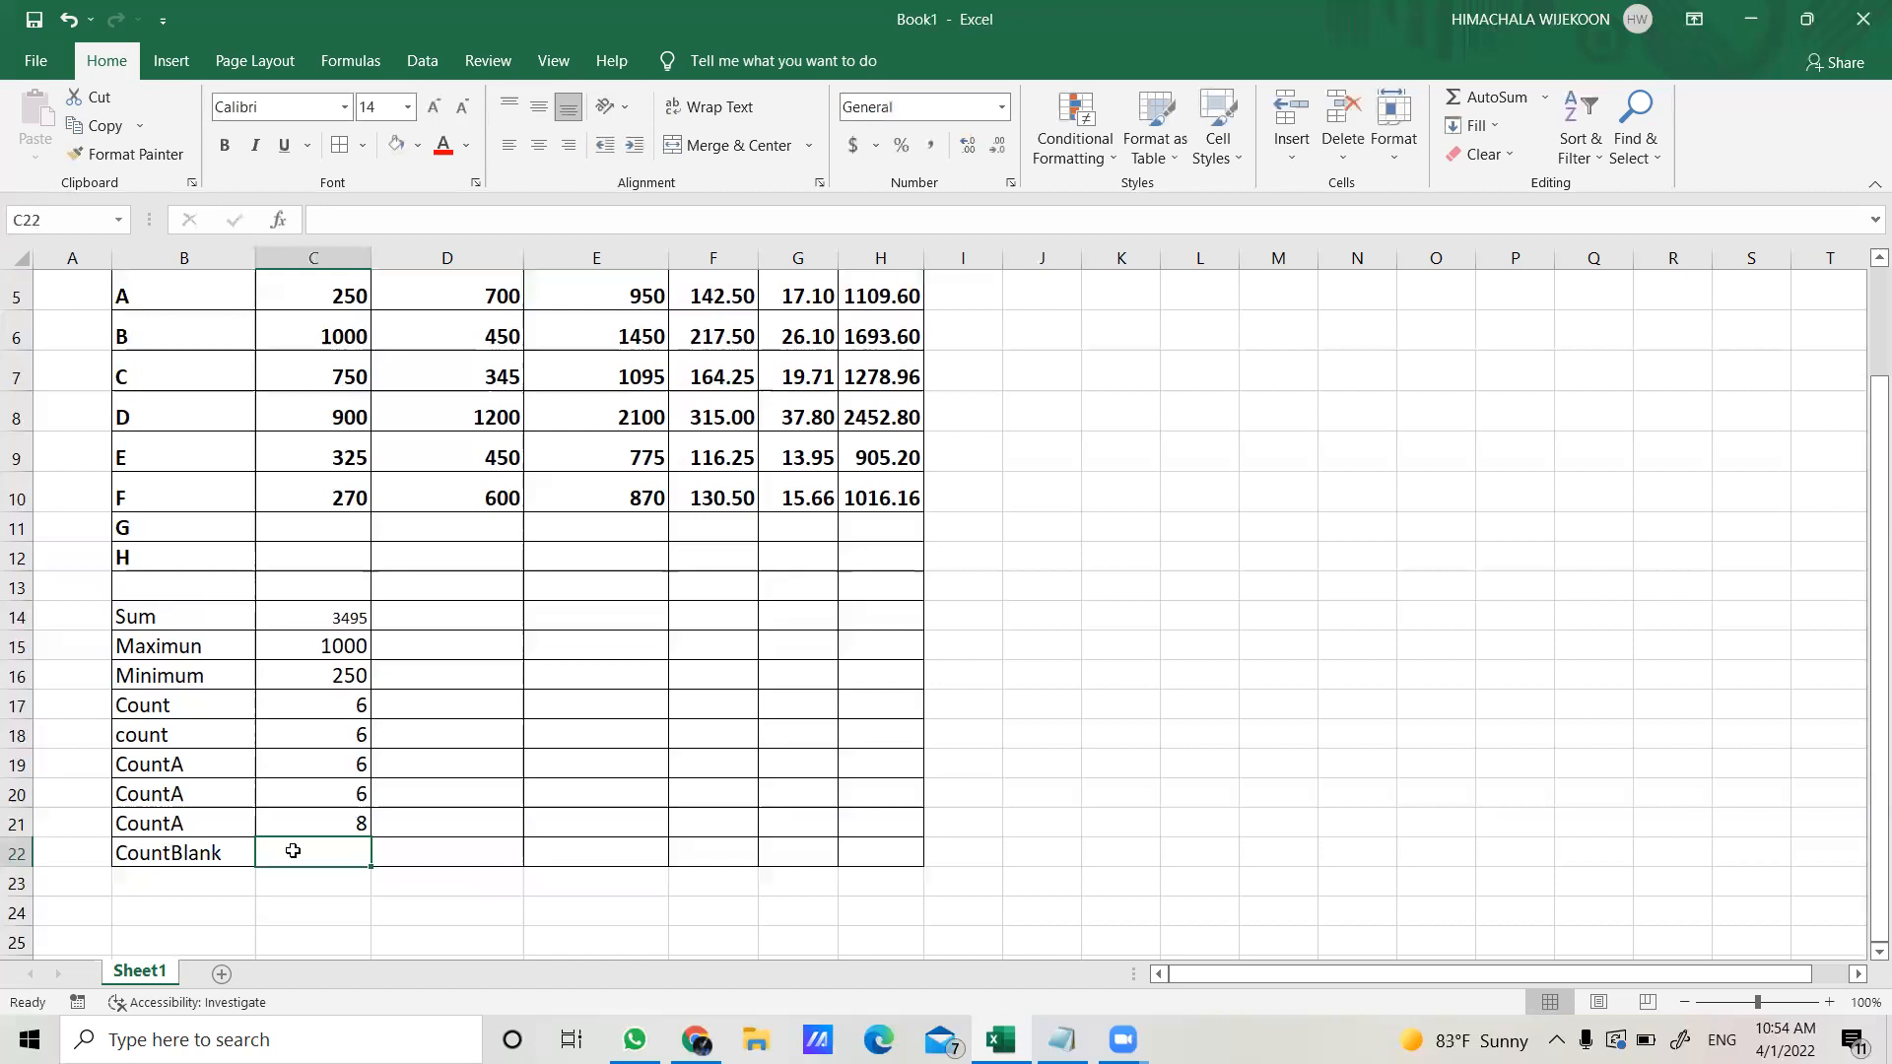
left_click(406, 219)
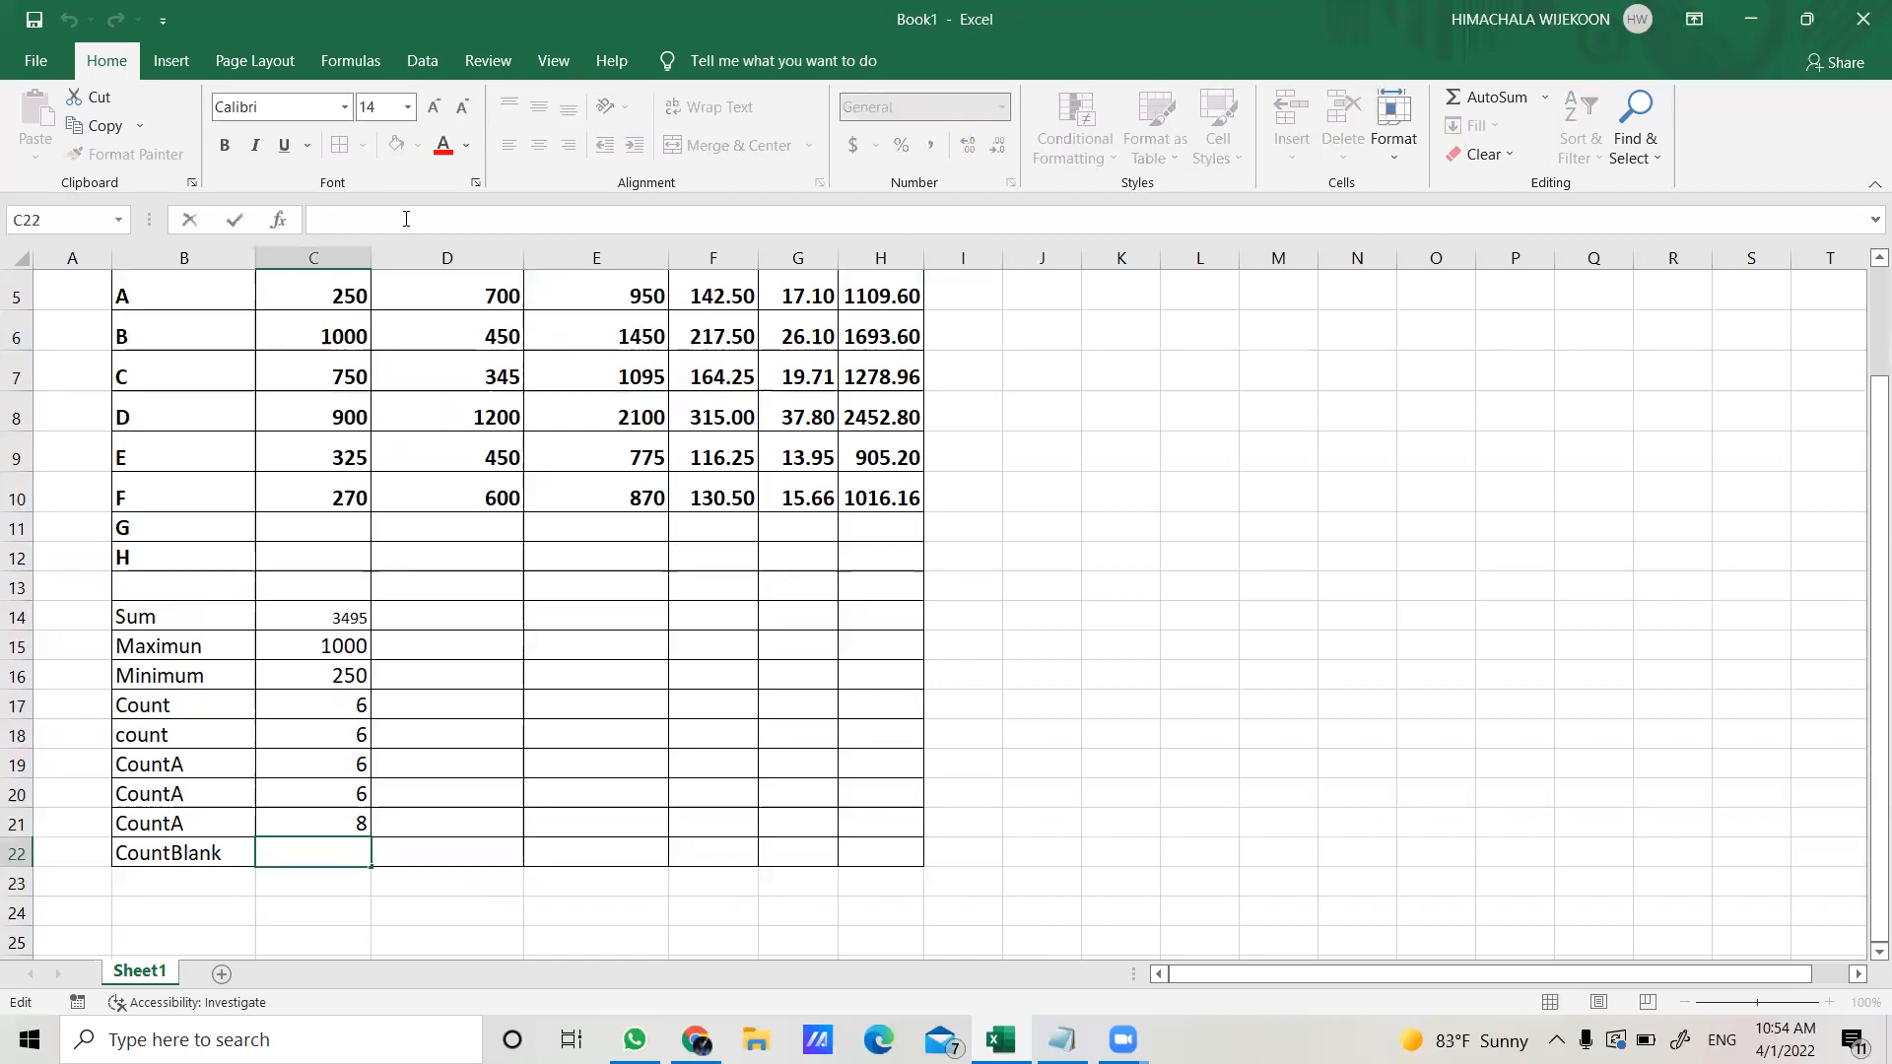
type("=cou")
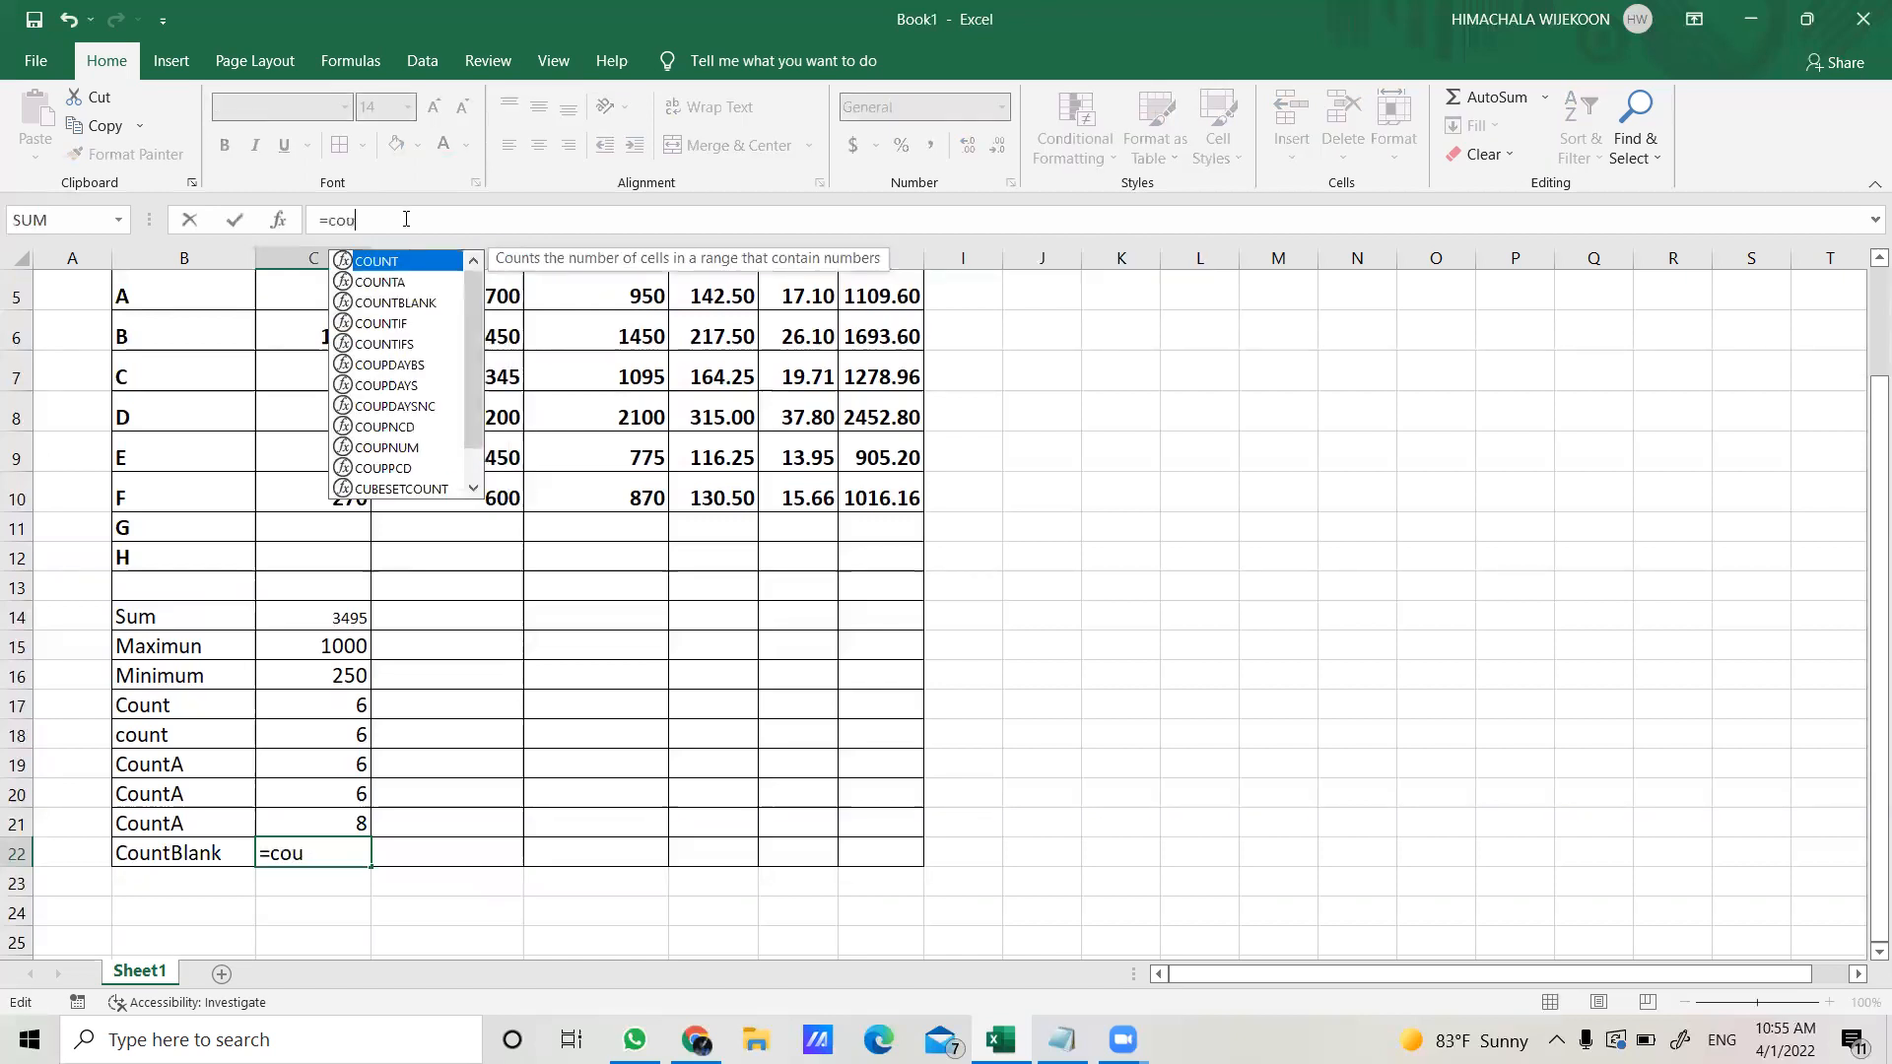
type("nt")
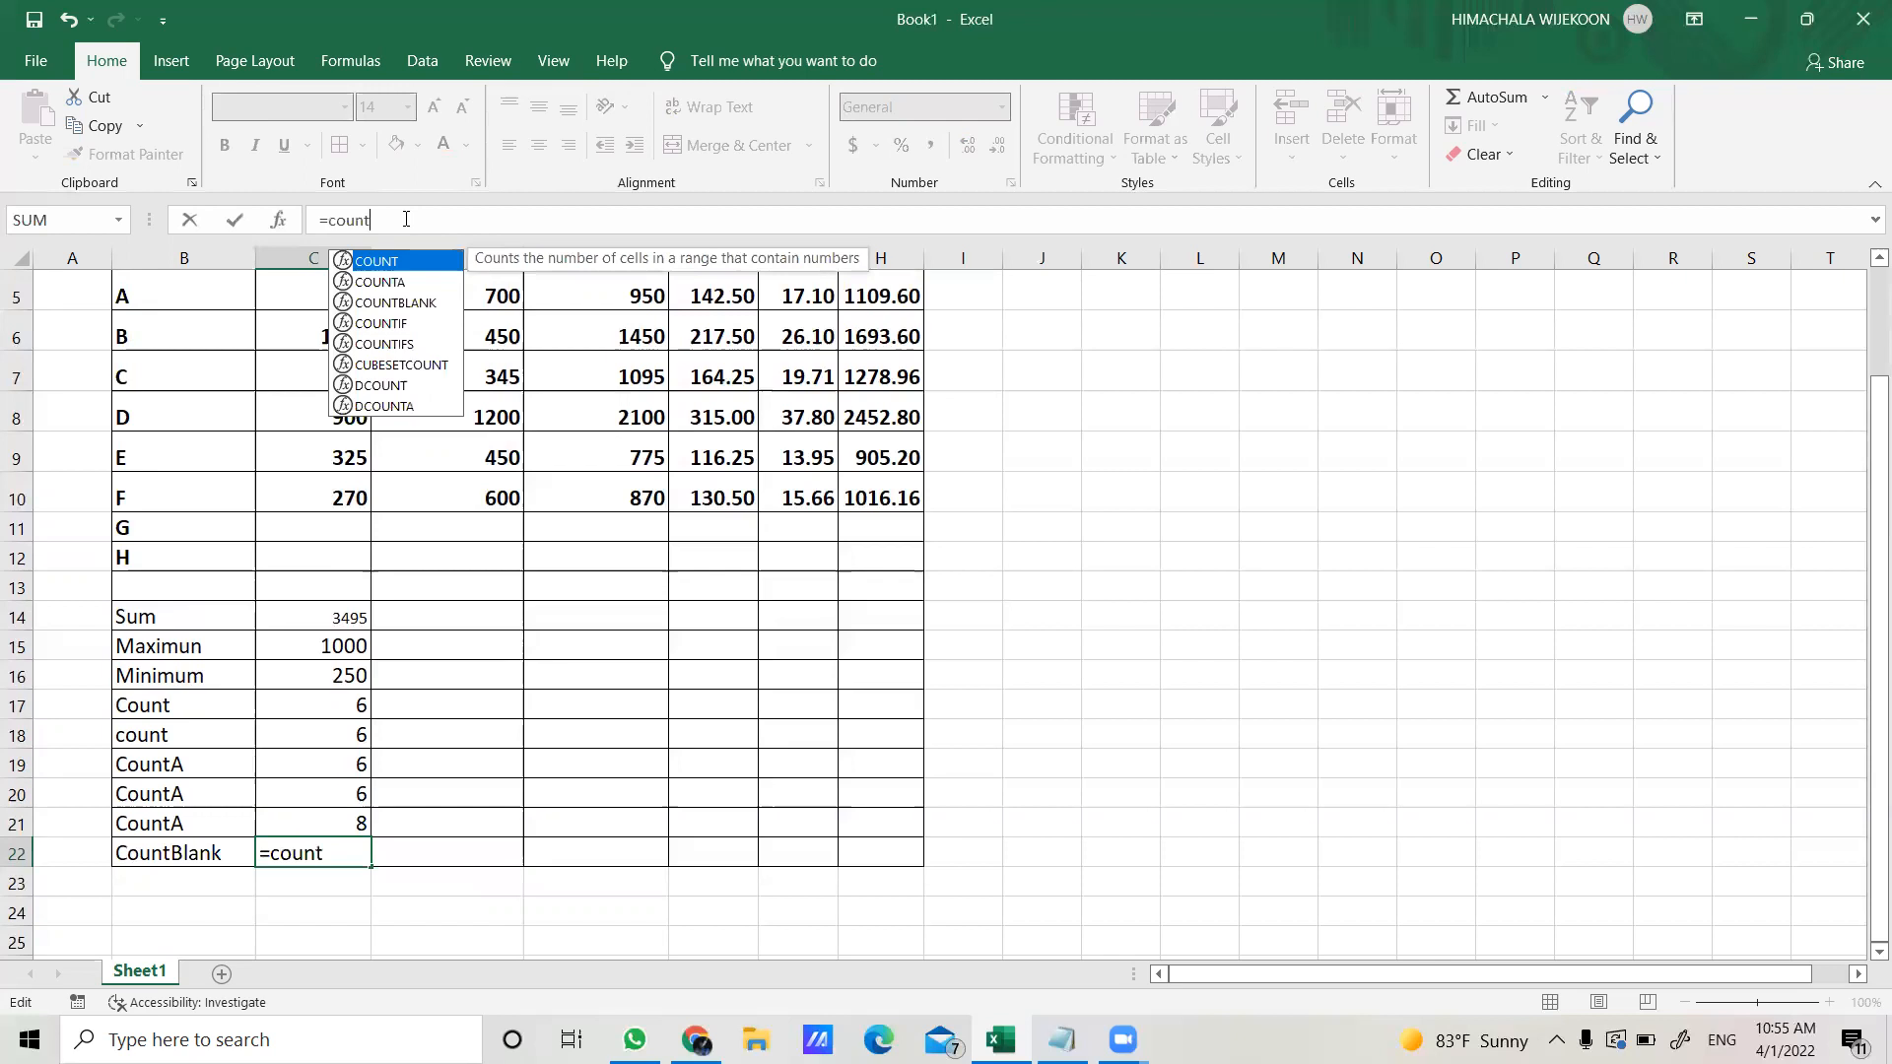
type("blan")
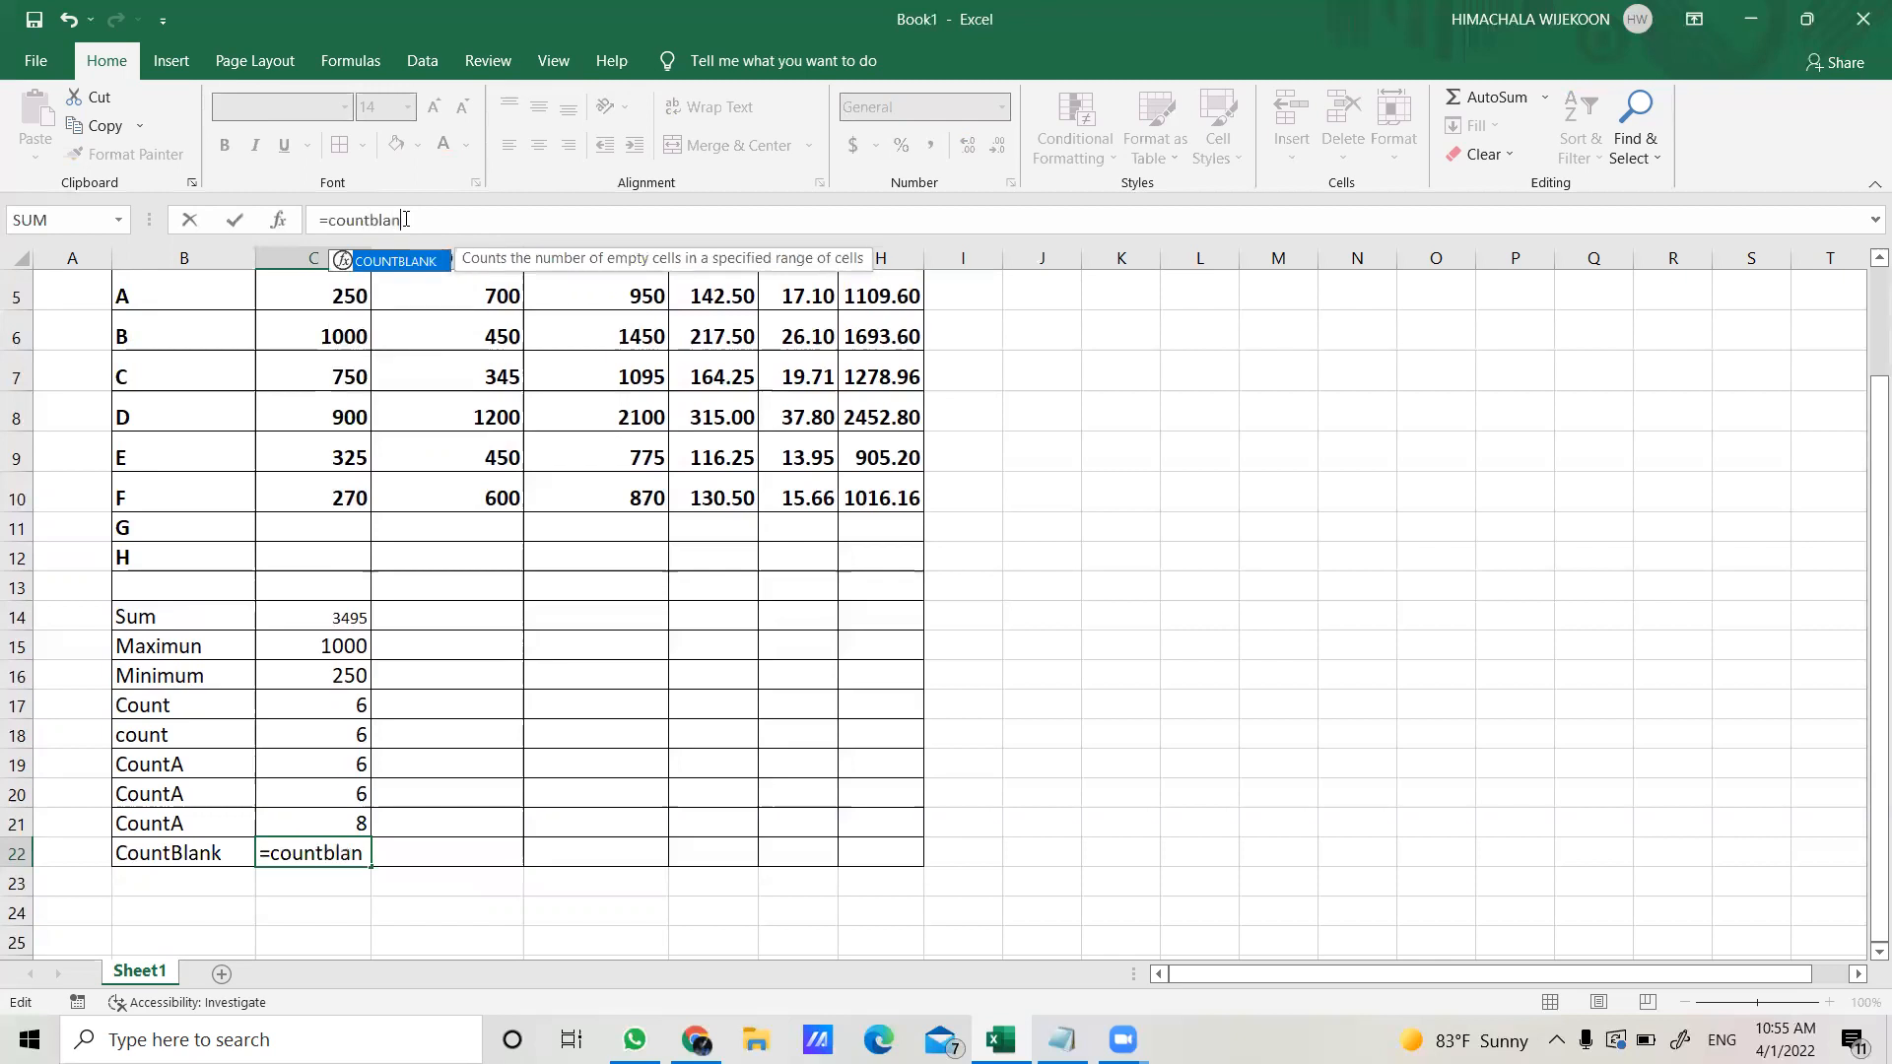
type("k(")
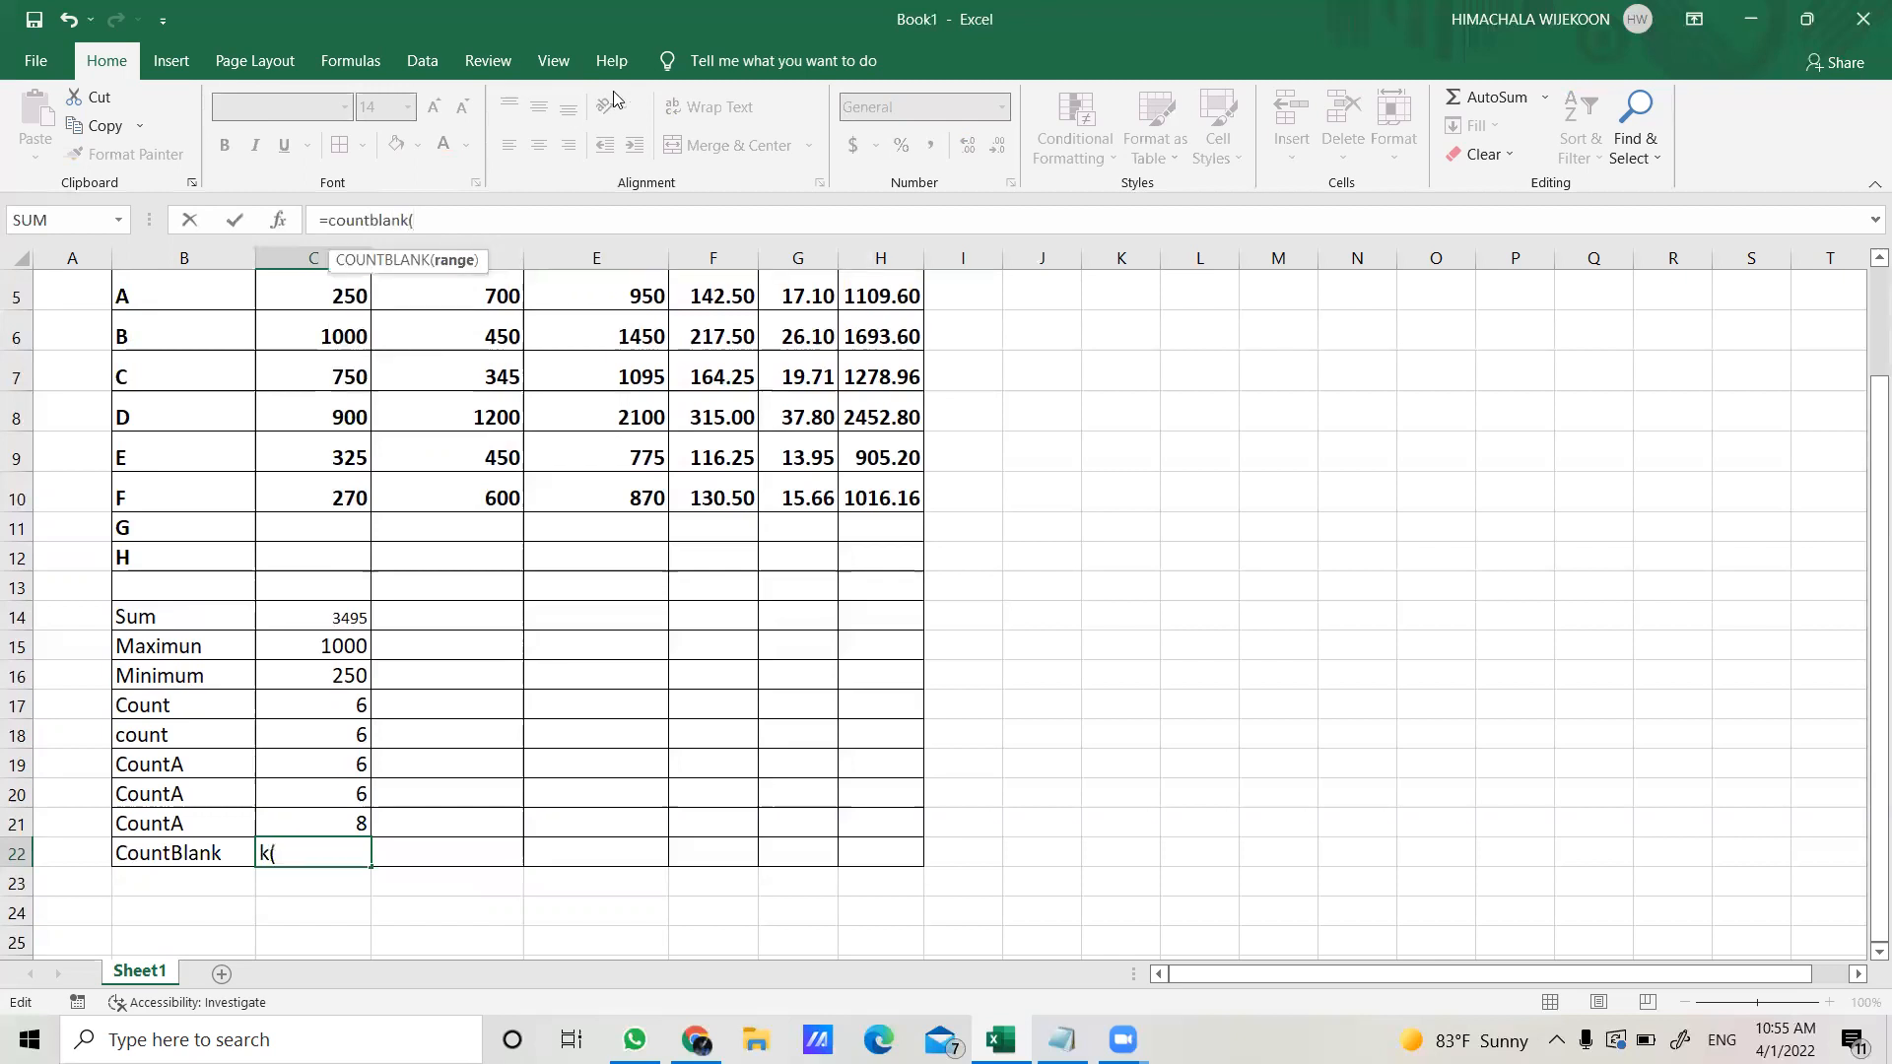
left_click(328, 296)
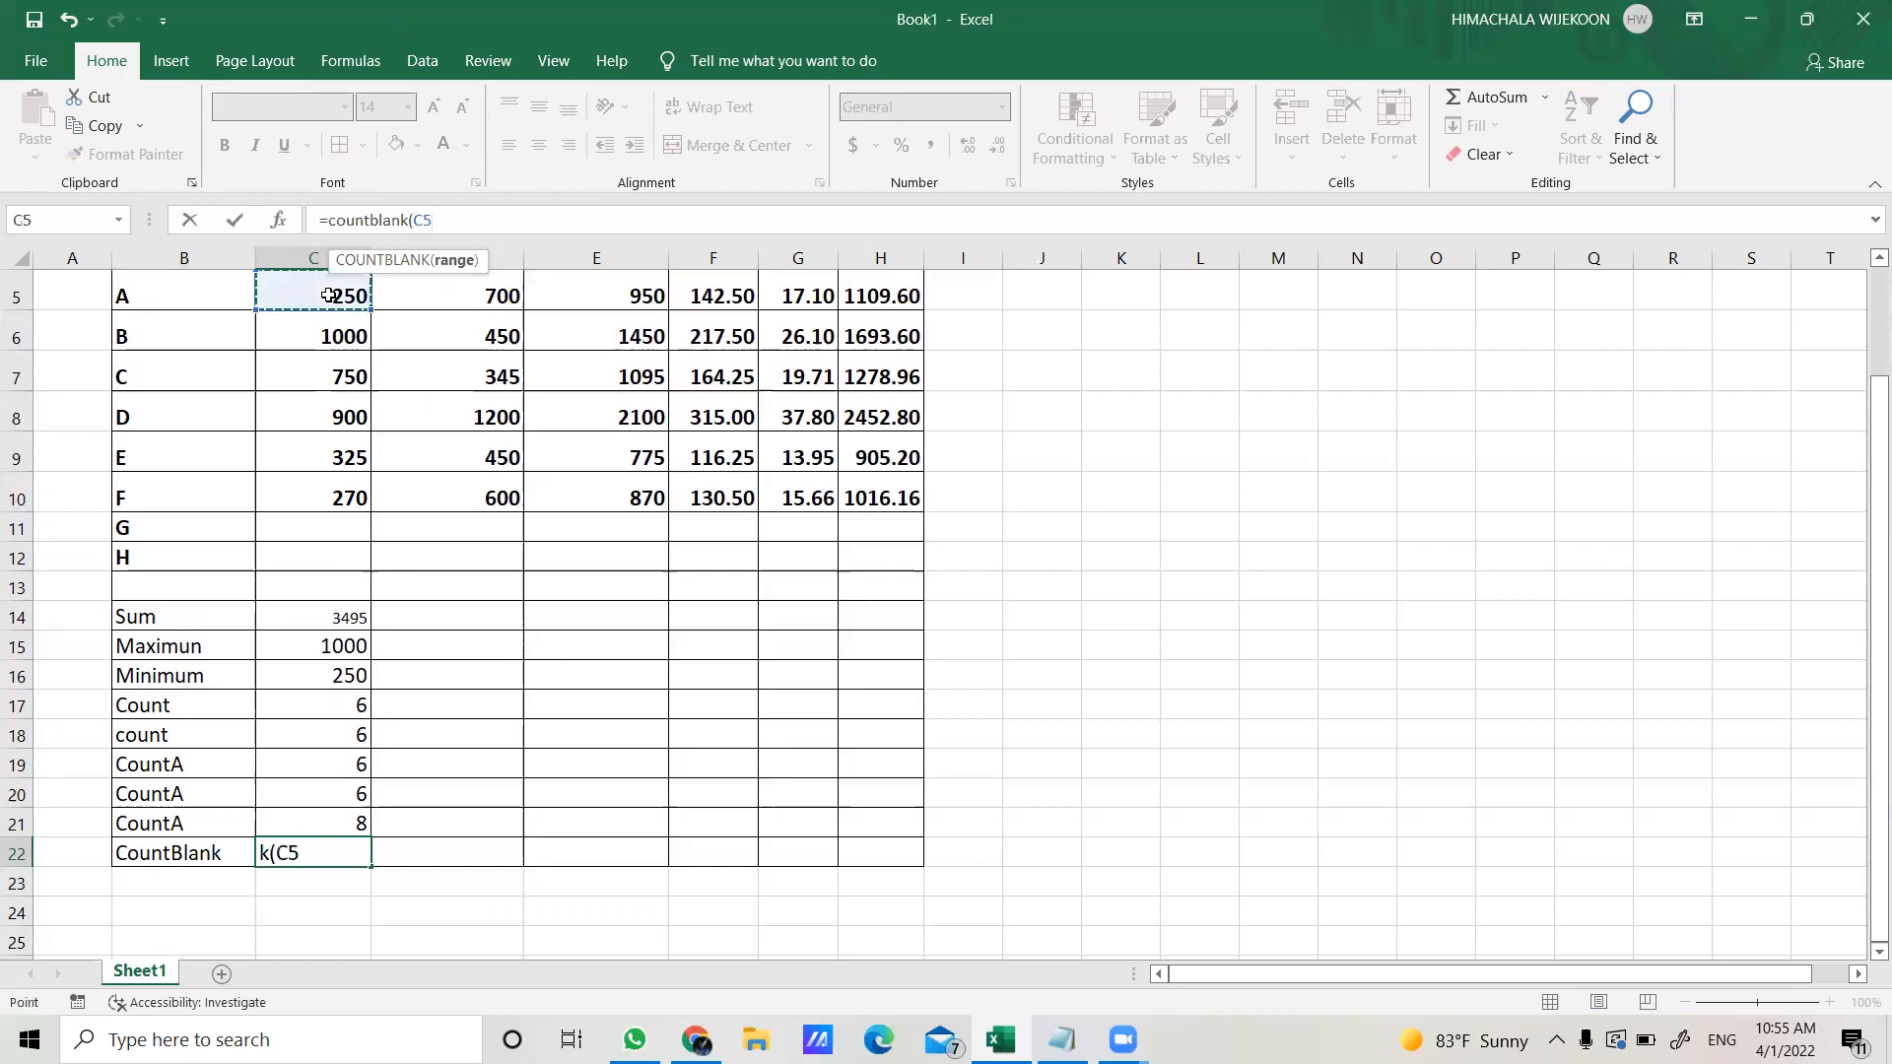
left_click_drag(328, 295, 336, 417)
left_click_drag(336, 483, 334, 555)
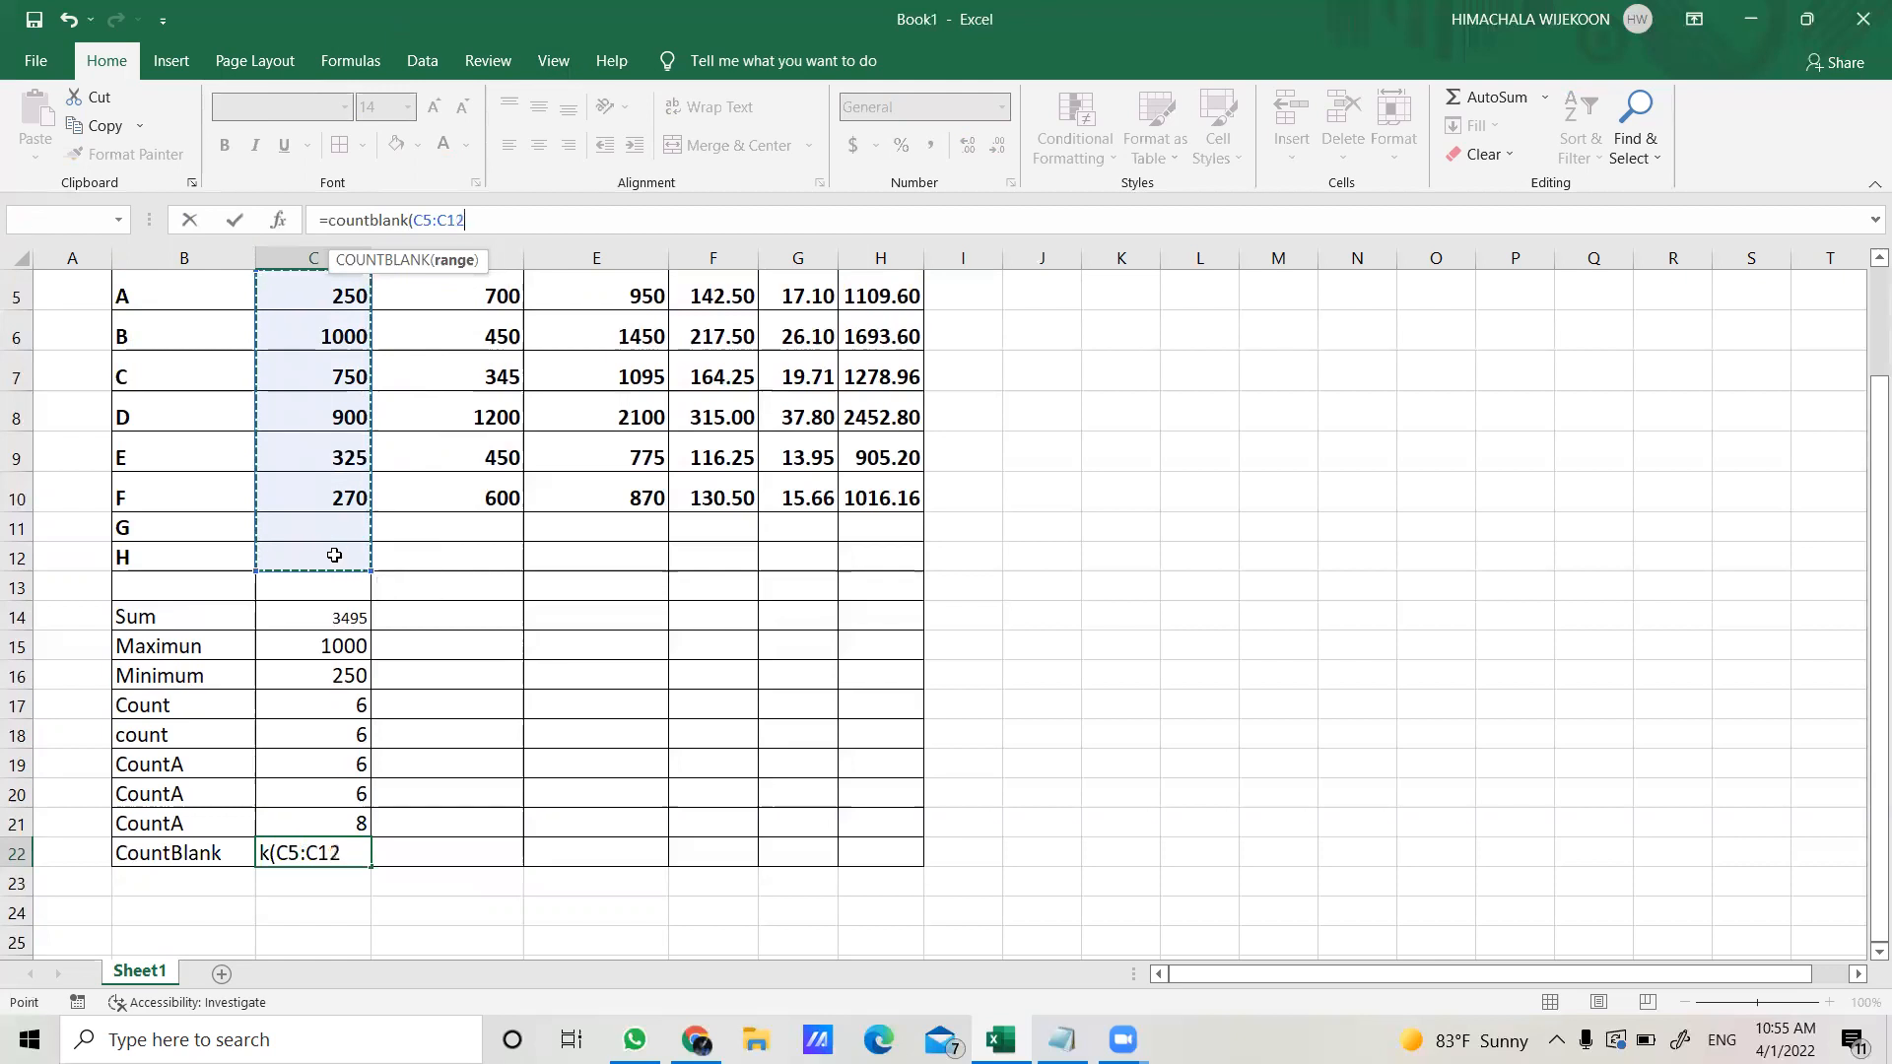
type(")")
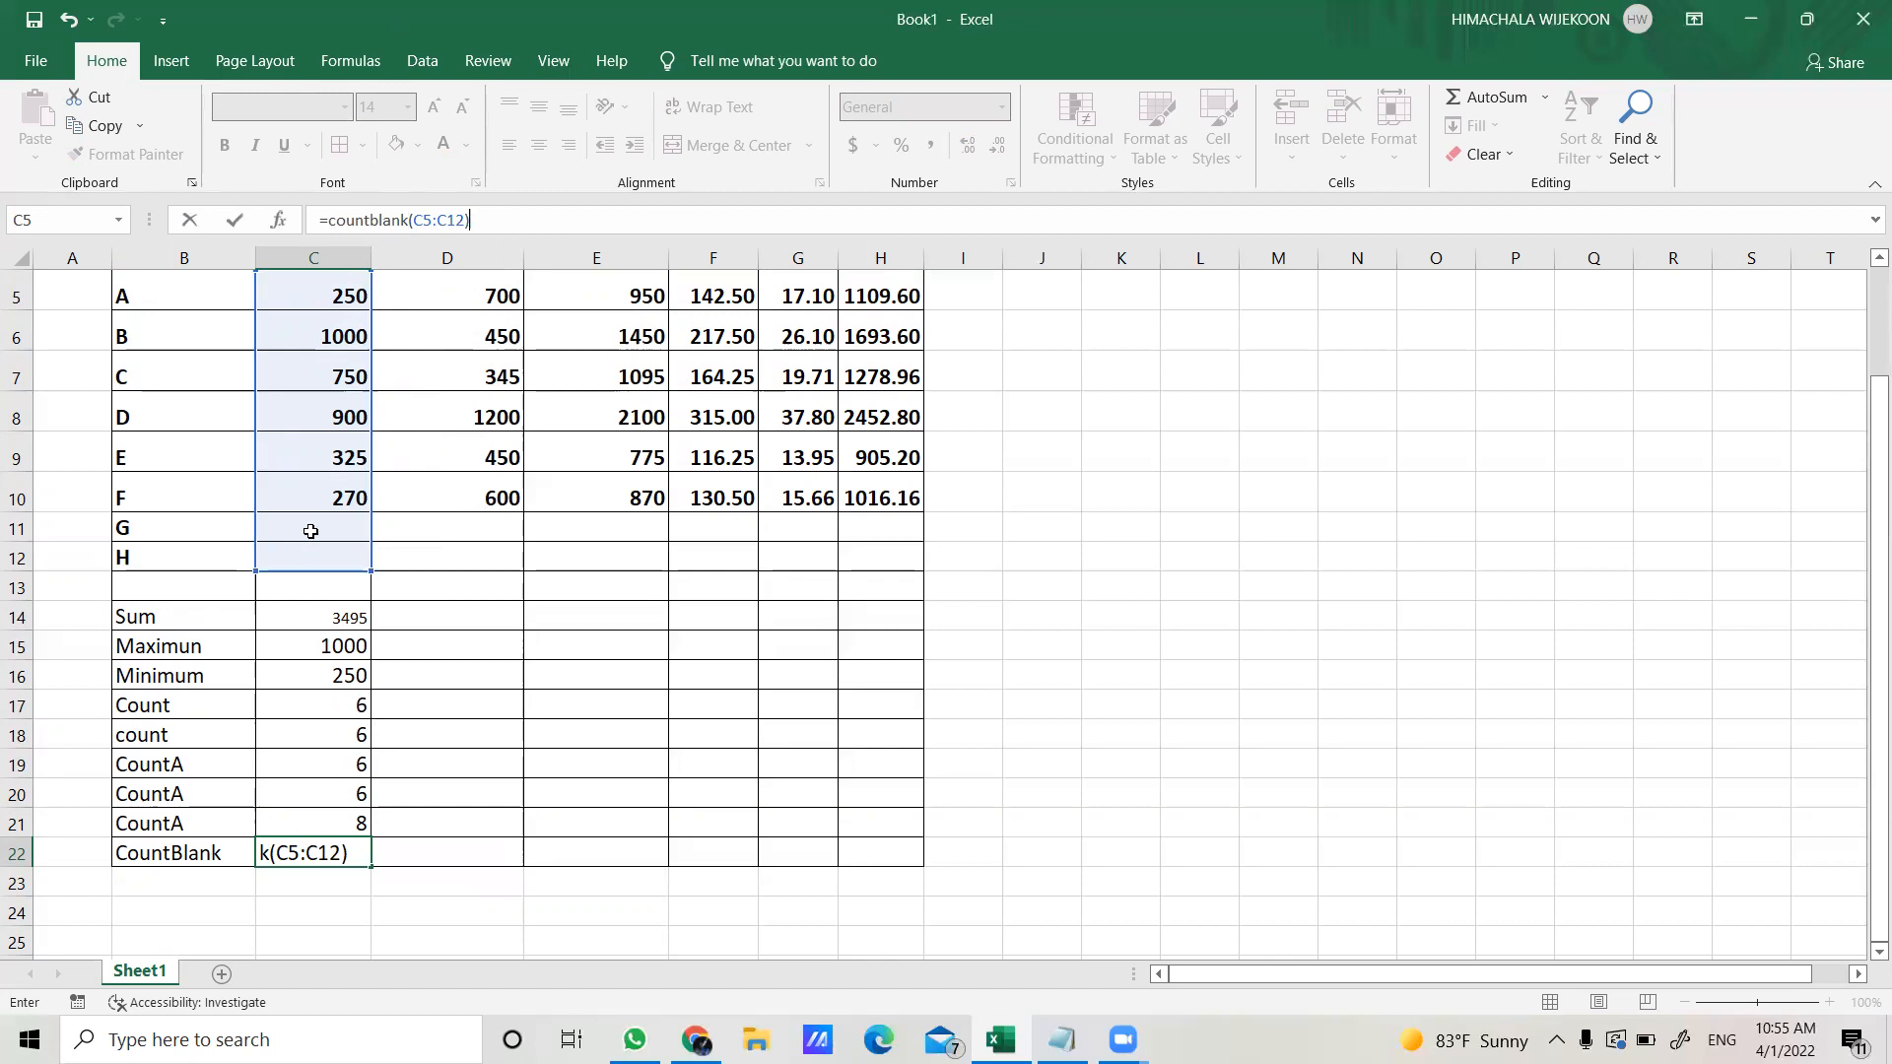
key("Return")
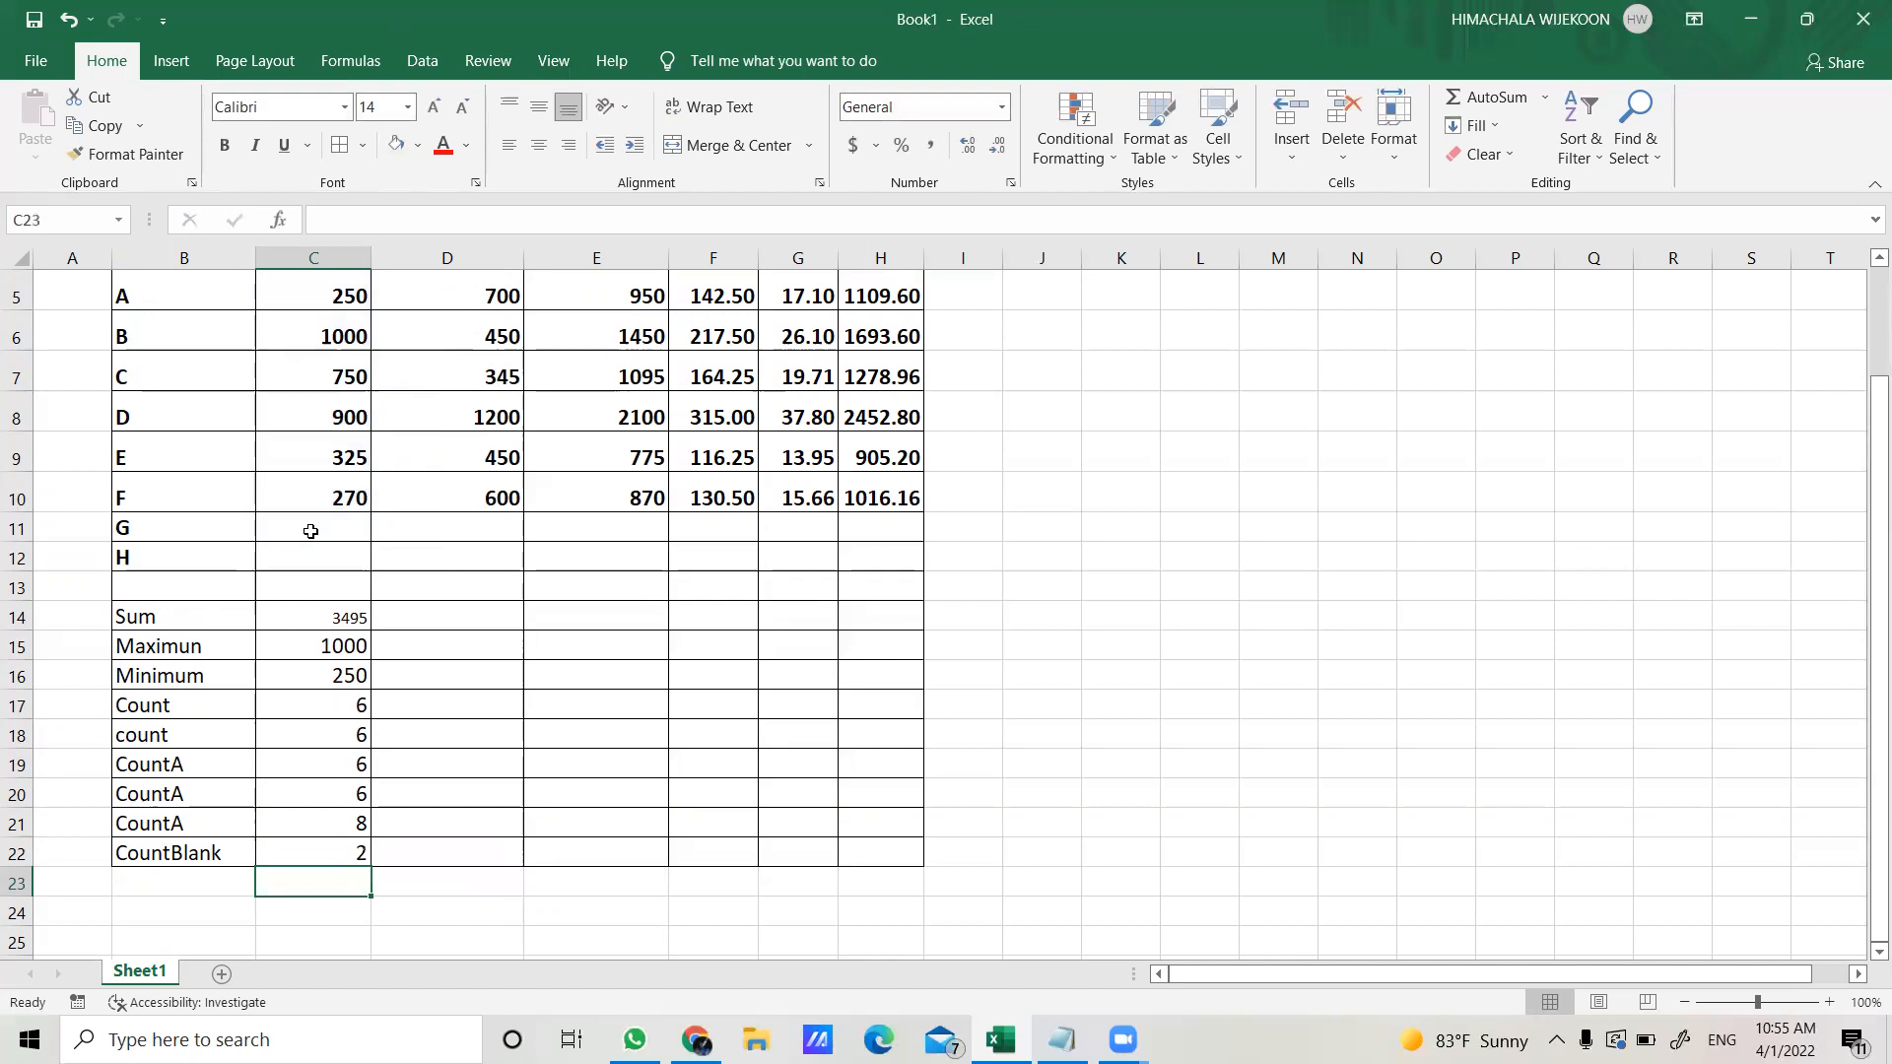
left_click(310, 856)
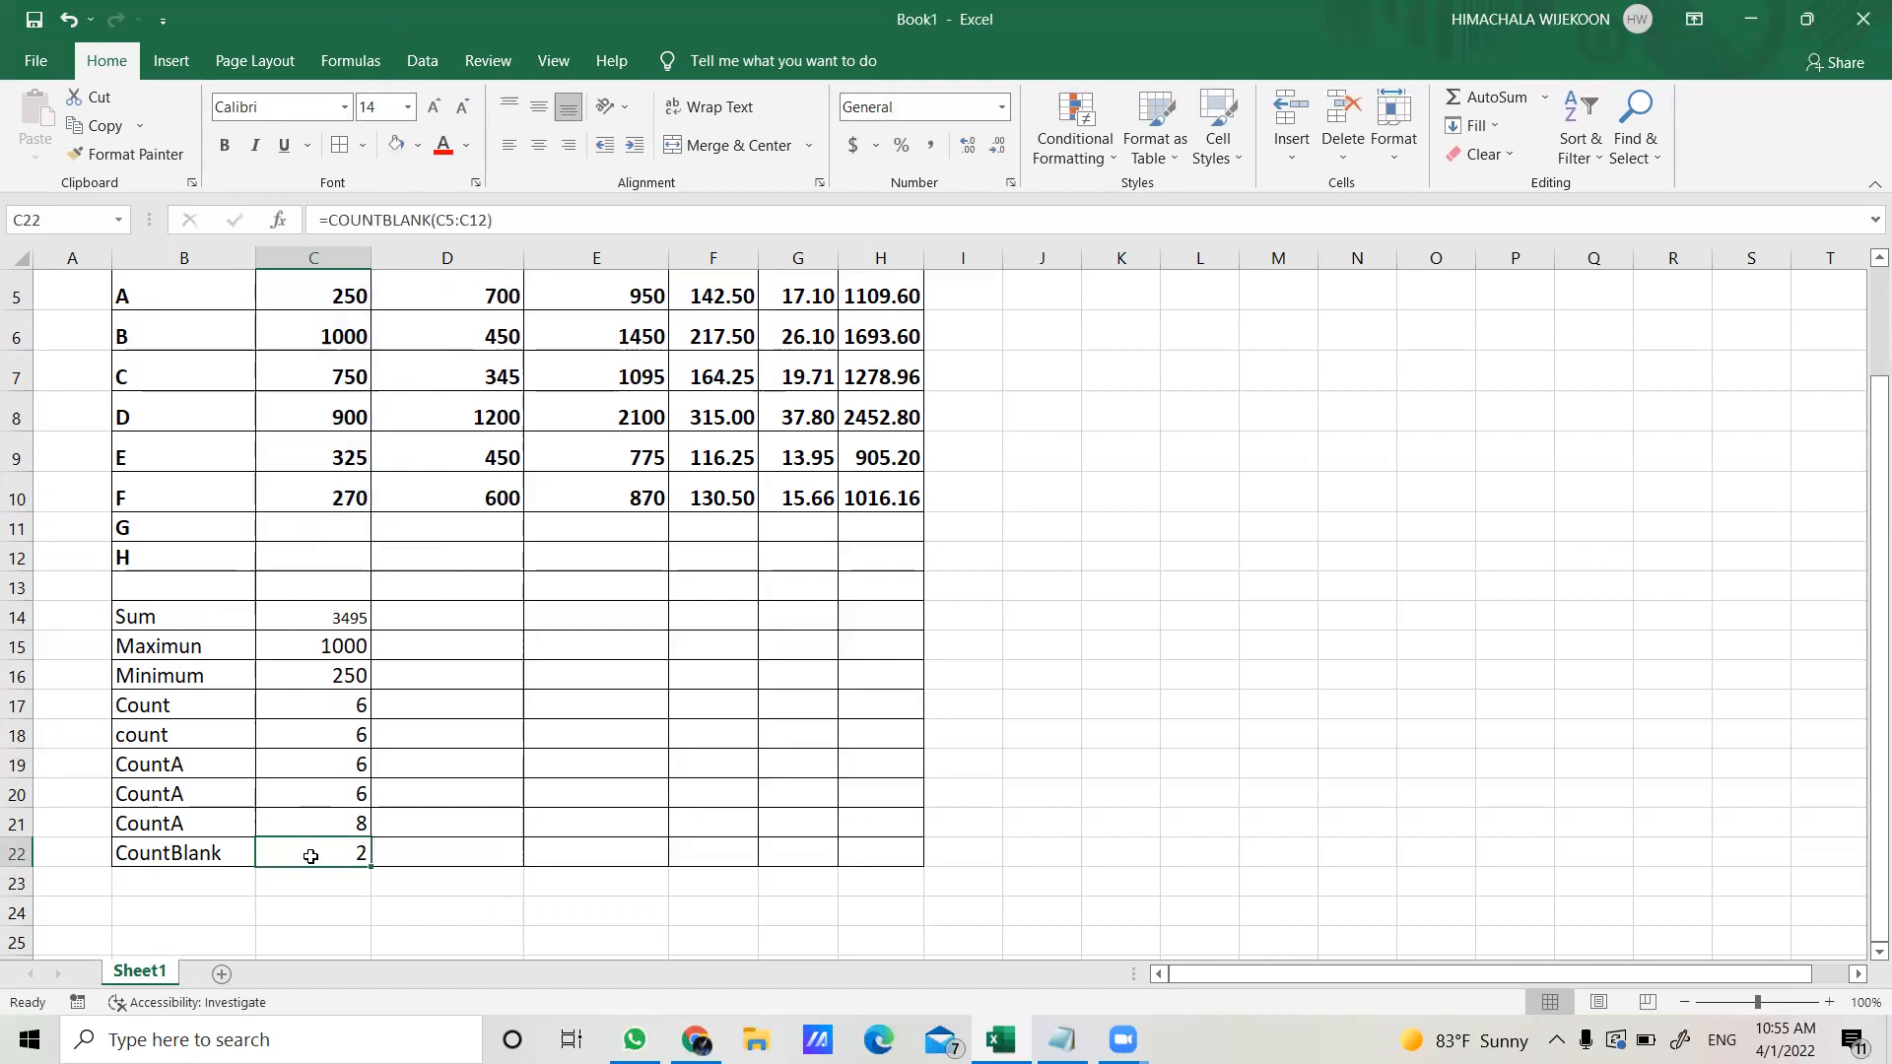
left_click_drag(1860, 826, 1862, 831)
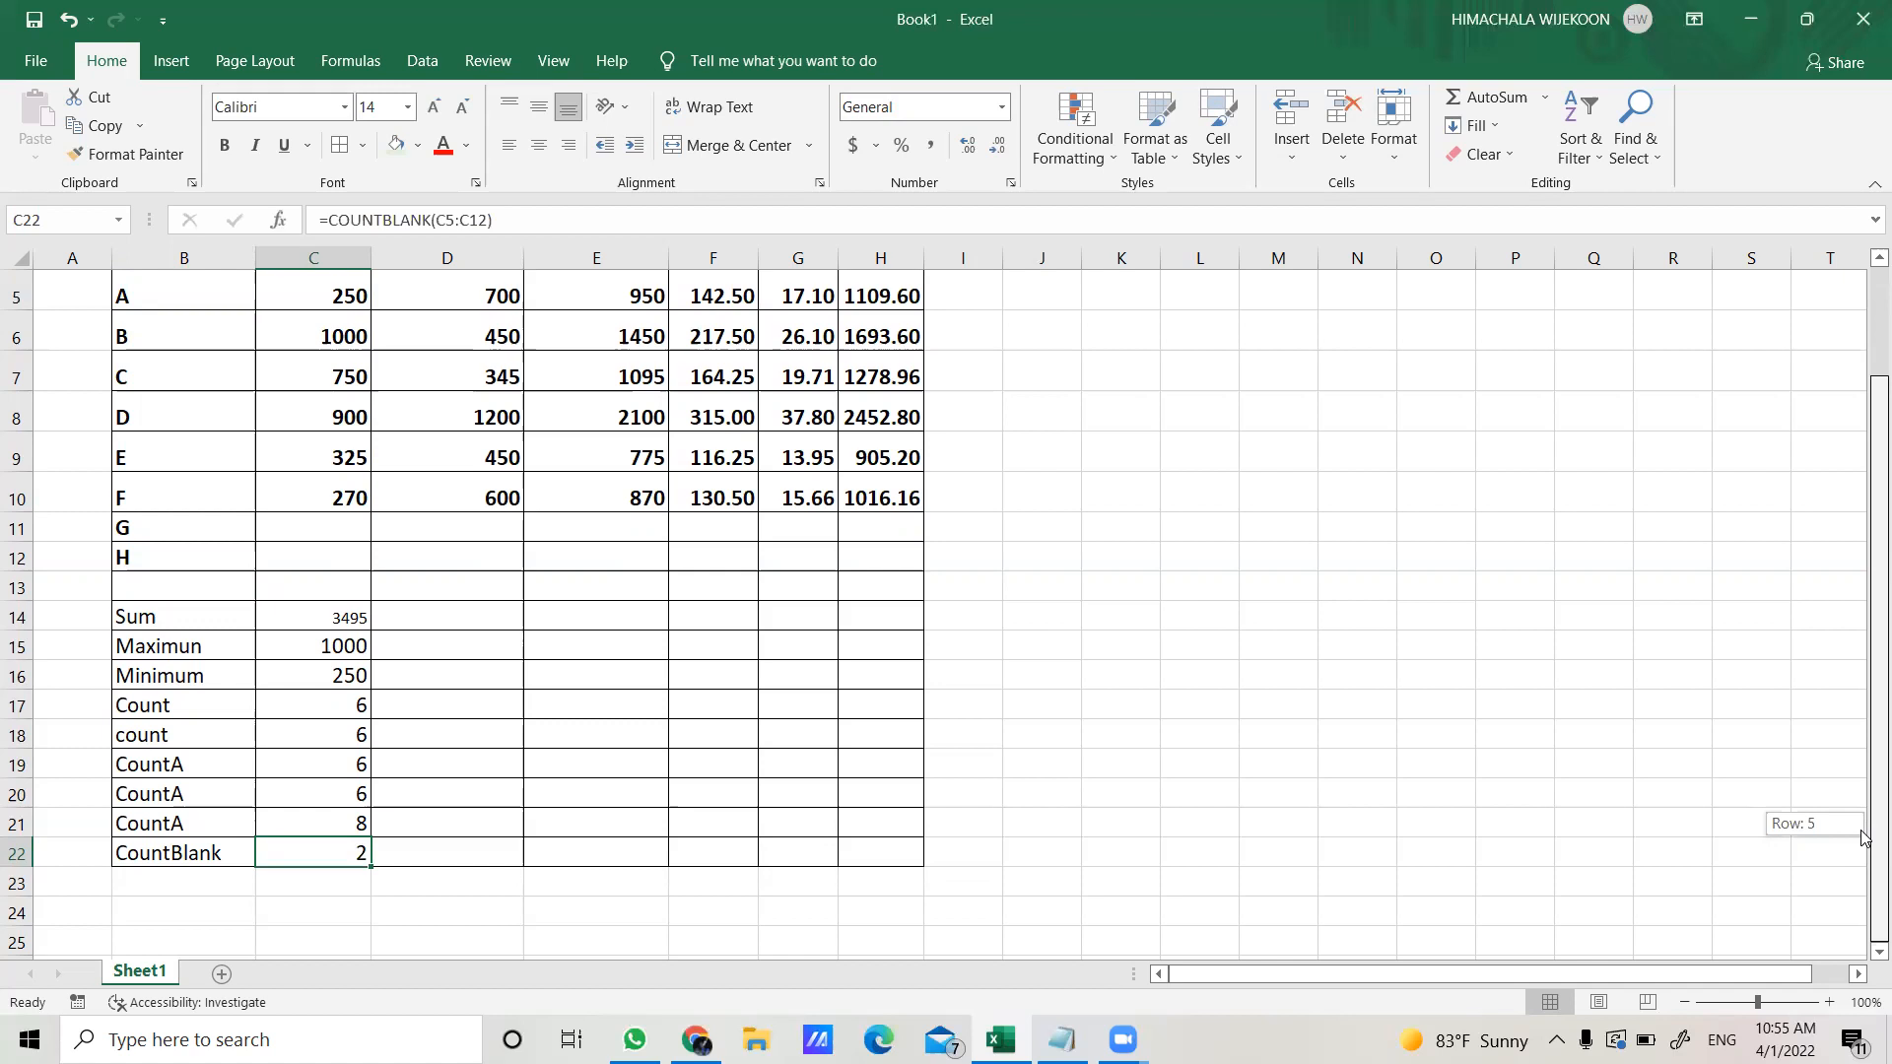
left_click_drag(1860, 830, 1860, 831)
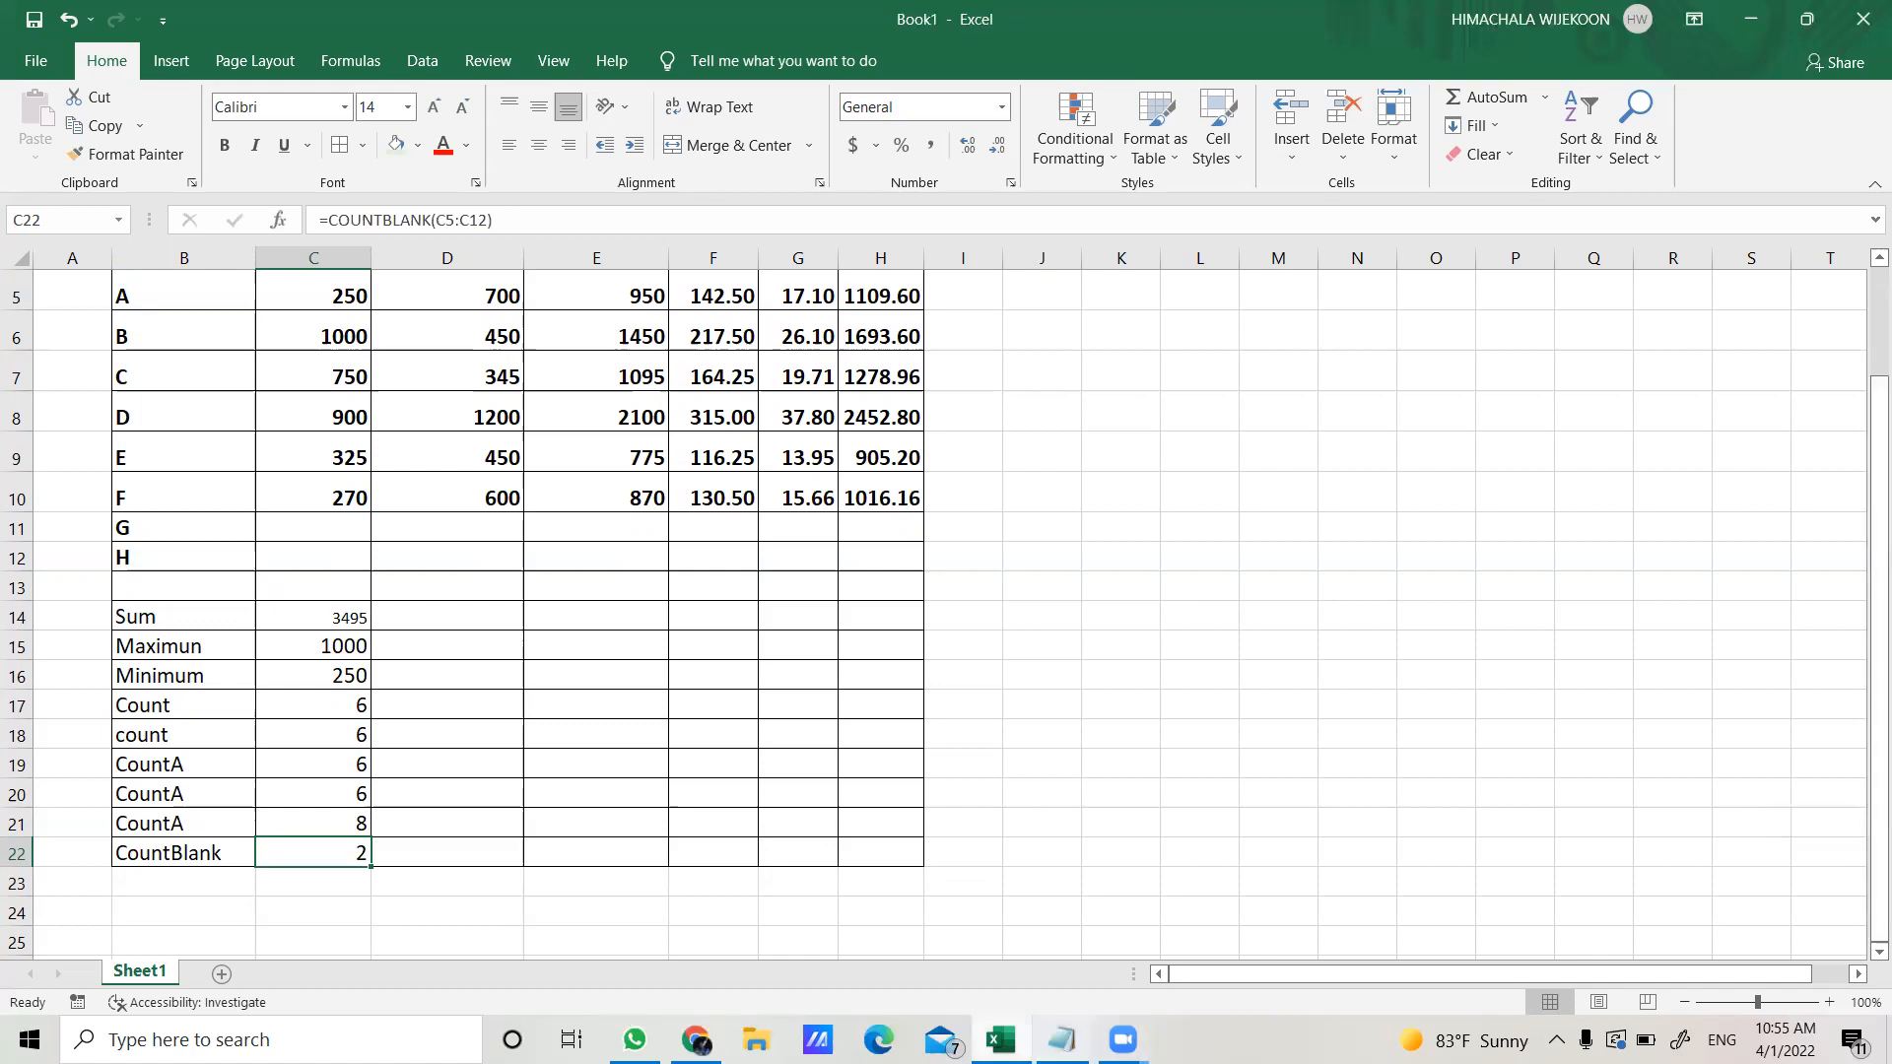